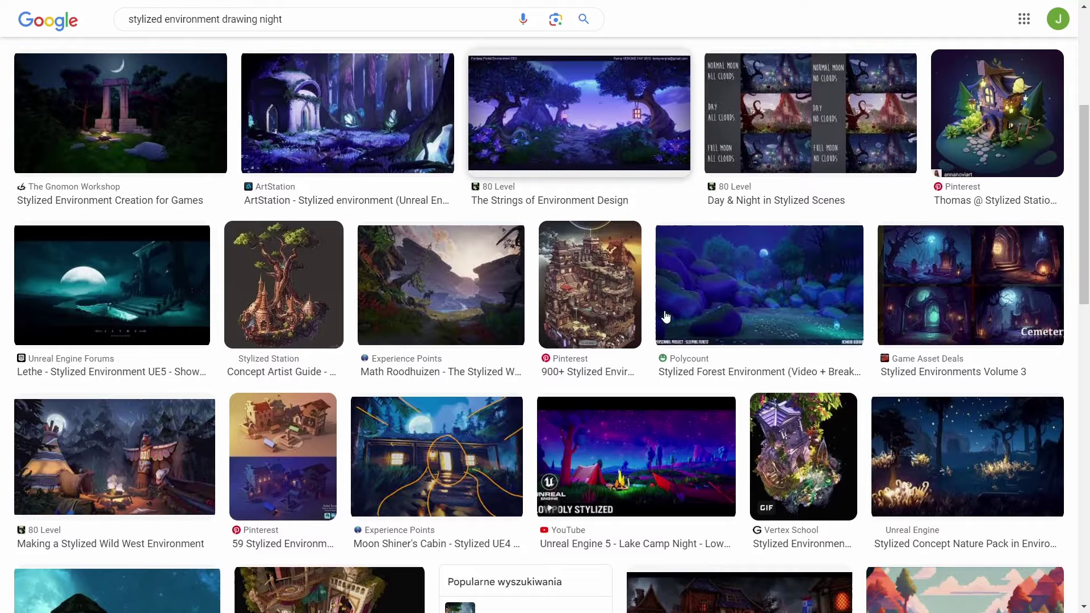
Step: Browse Google Images and Pinterest for stylized environment drawing night references, opening the cemetery collection and the night cabin picture
scroll(750, 325, up, 3)
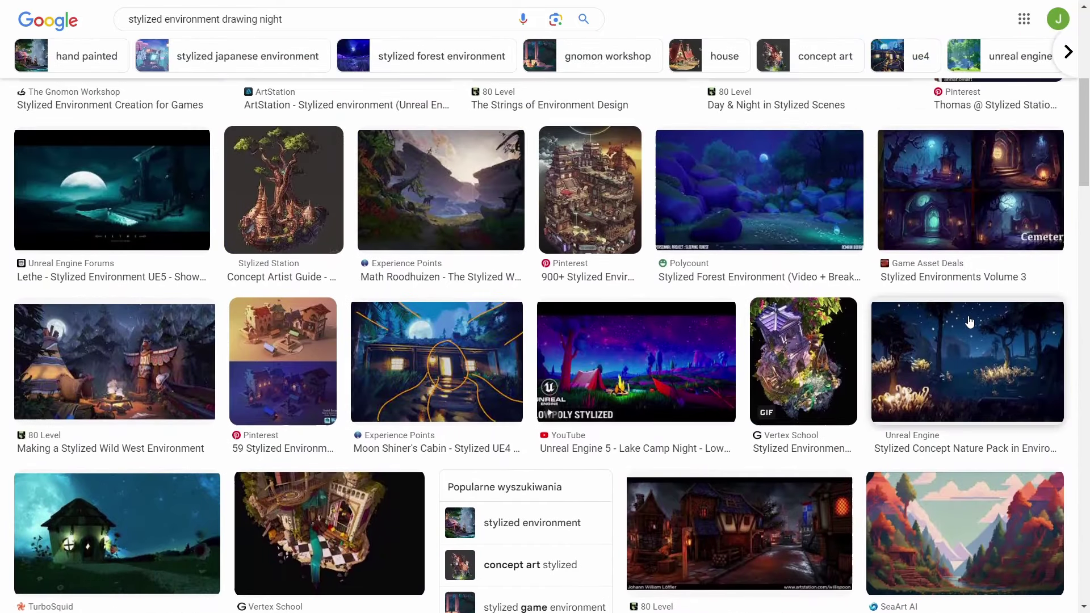
click(970, 322)
click(452, 244)
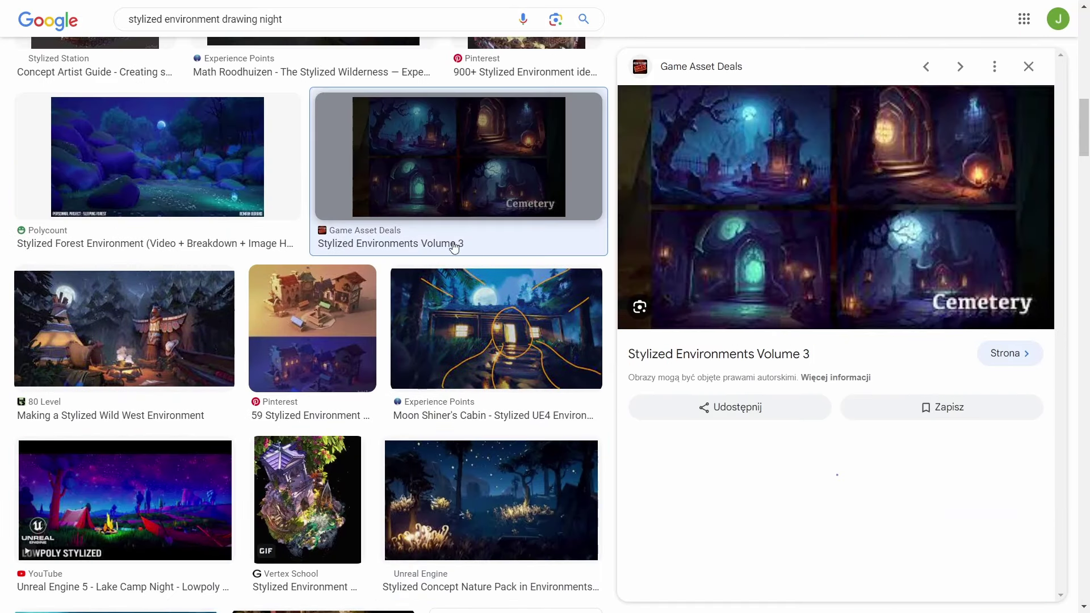
click(226, 348)
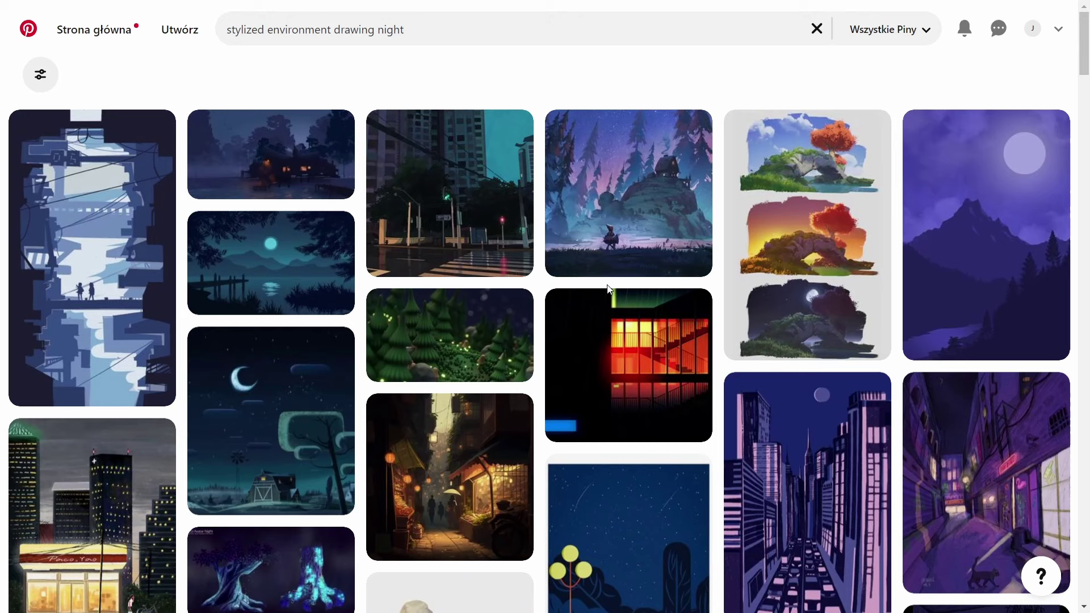
click(307, 169)
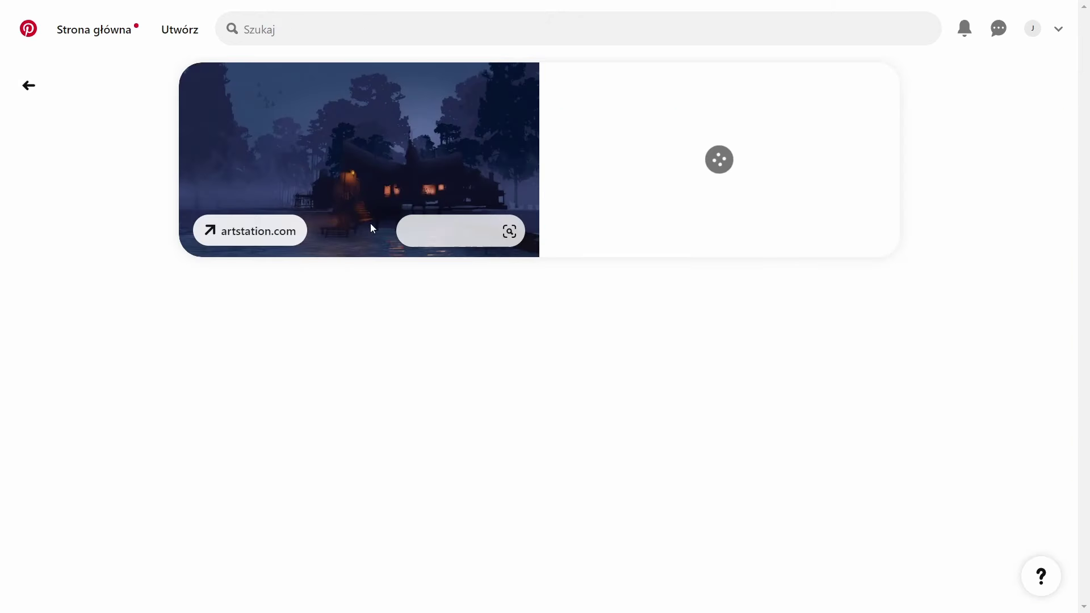
Step: Browse the ArtStation community artworks, open the green landscape painting with ruined arches and look through its images
scroll(540, 365, down, 4)
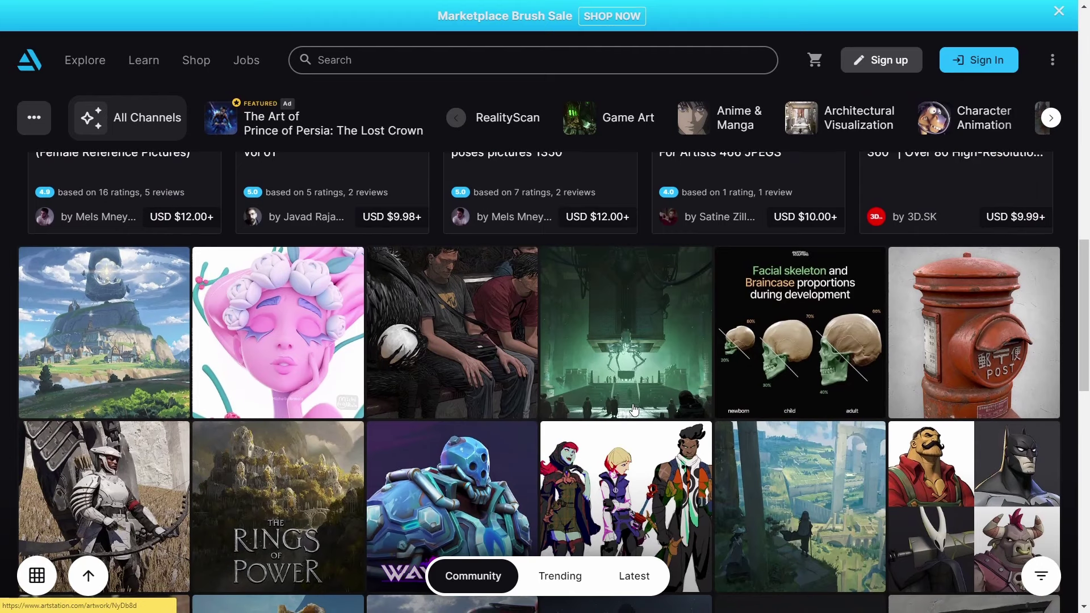
scroll(634, 408, down, 4)
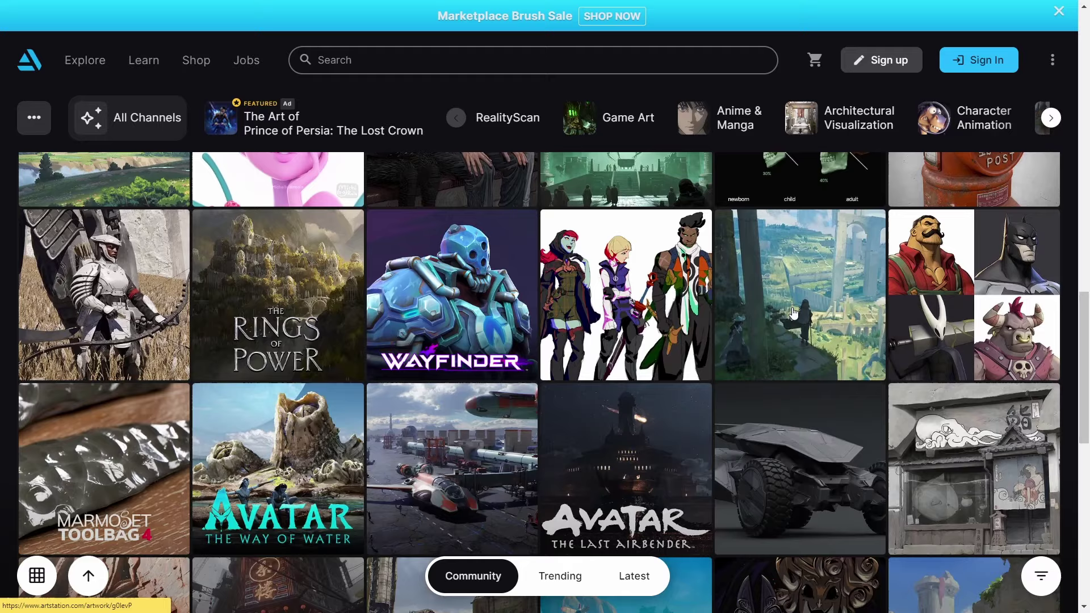
click(794, 312)
scroll(637, 355, down, 4)
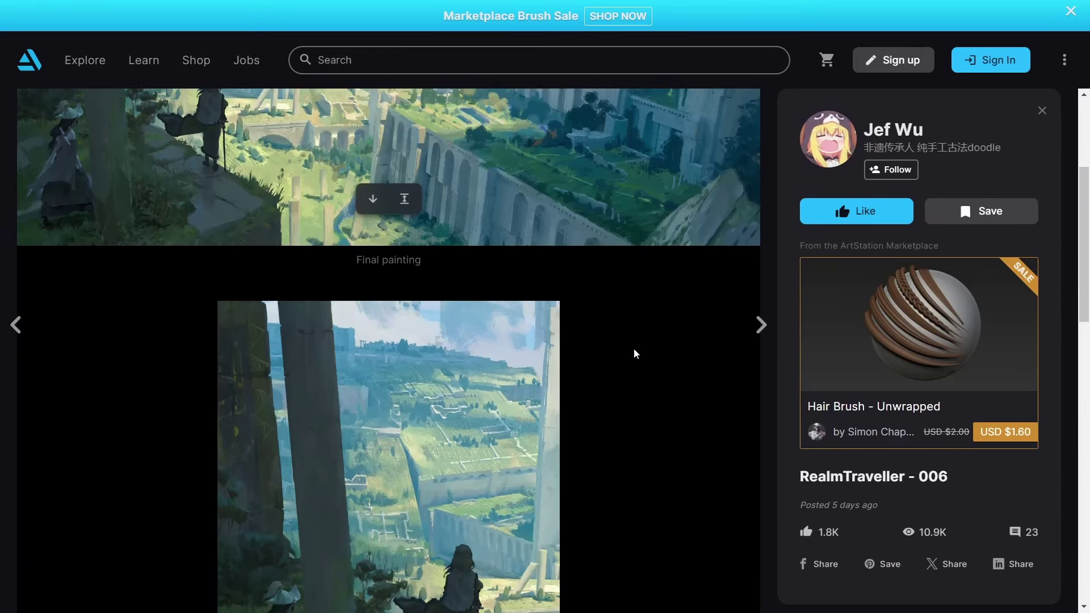
scroll(636, 354, down, 5)
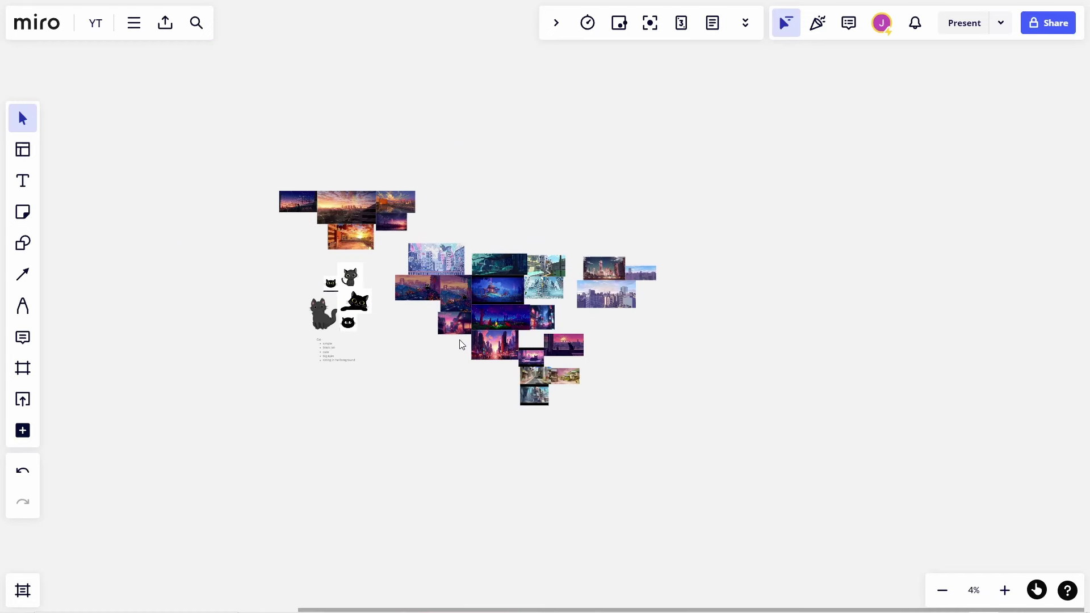
Step: Switch to the Miro board and examine the cat pictures, cat notes, and the city, night and street reference images
scroll(462, 345, up, 8)
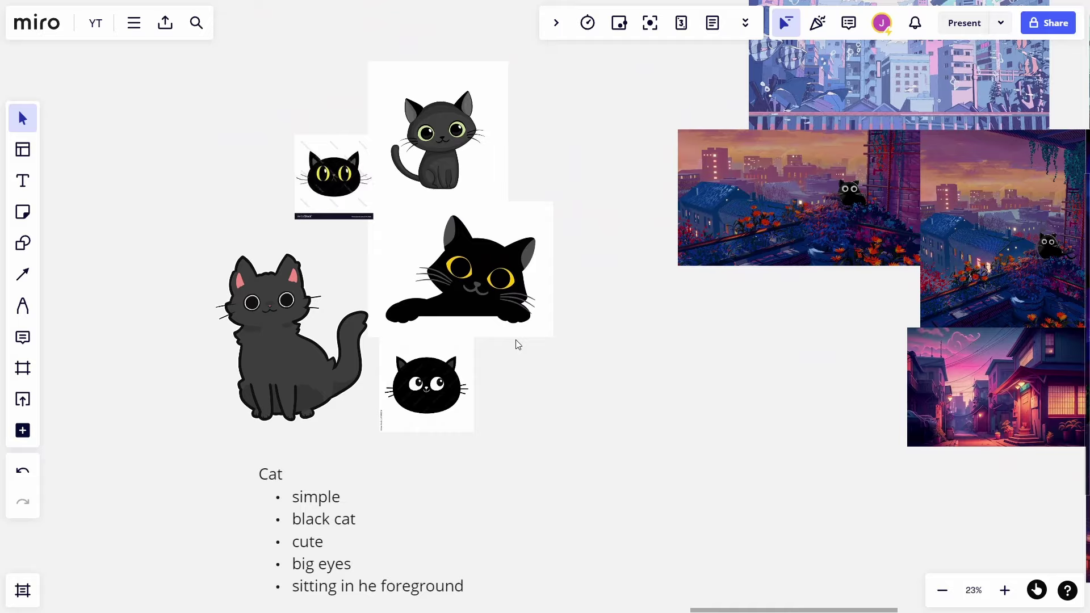
middle_drag(516, 340, 700, 384)
scroll(733, 372, down, 2)
middle_drag(693, 202, 631, 343)
middle_drag(717, 258, 341, 209)
middle_drag(592, 308, 340, 163)
middle_drag(658, 386, 492, 156)
scroll(560, 359, up, 3)
middle_drag(681, 136, 619, 362)
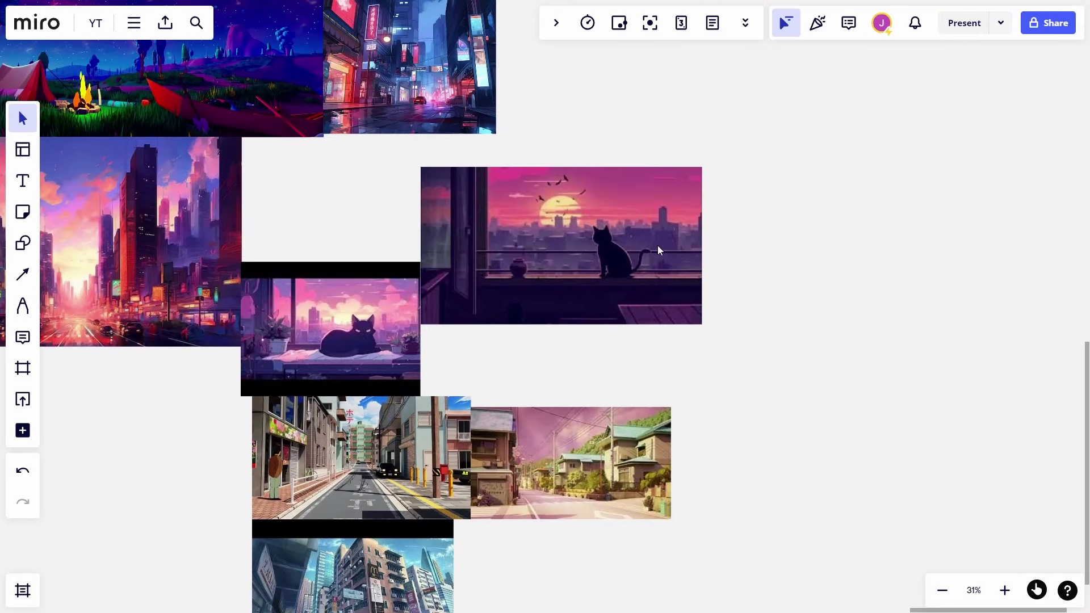
middle_drag(657, 245, 501, 532)
middle_drag(636, 92, 844, 312)
scroll(844, 312, down, 3)
middle_drag(620, 373, 943, 277)
scroll(943, 277, down, 2)
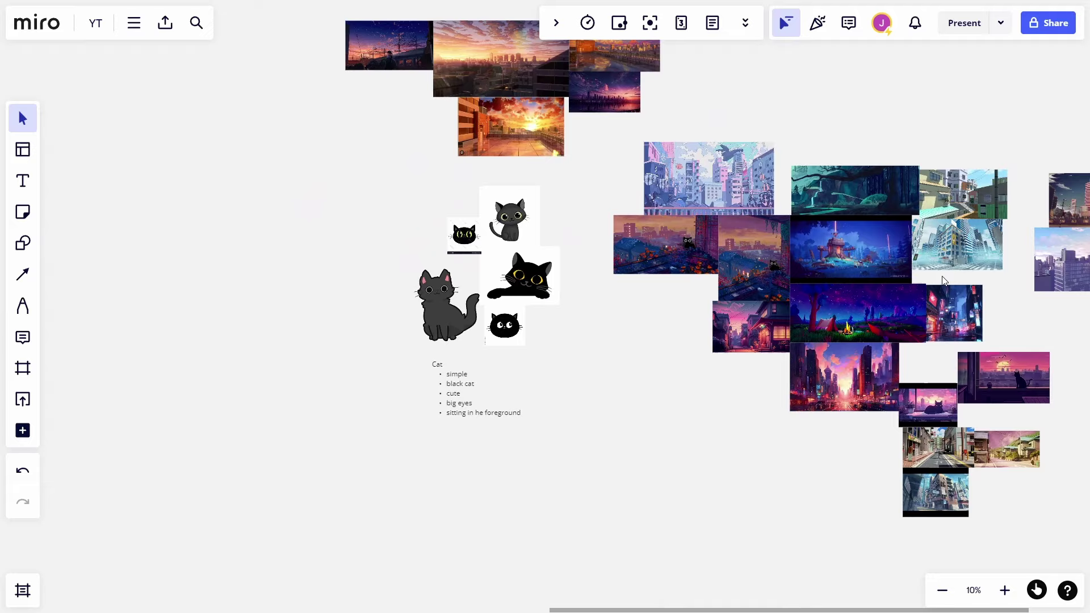
scroll(943, 280, down, 2)
scroll(624, 339, right, 3)
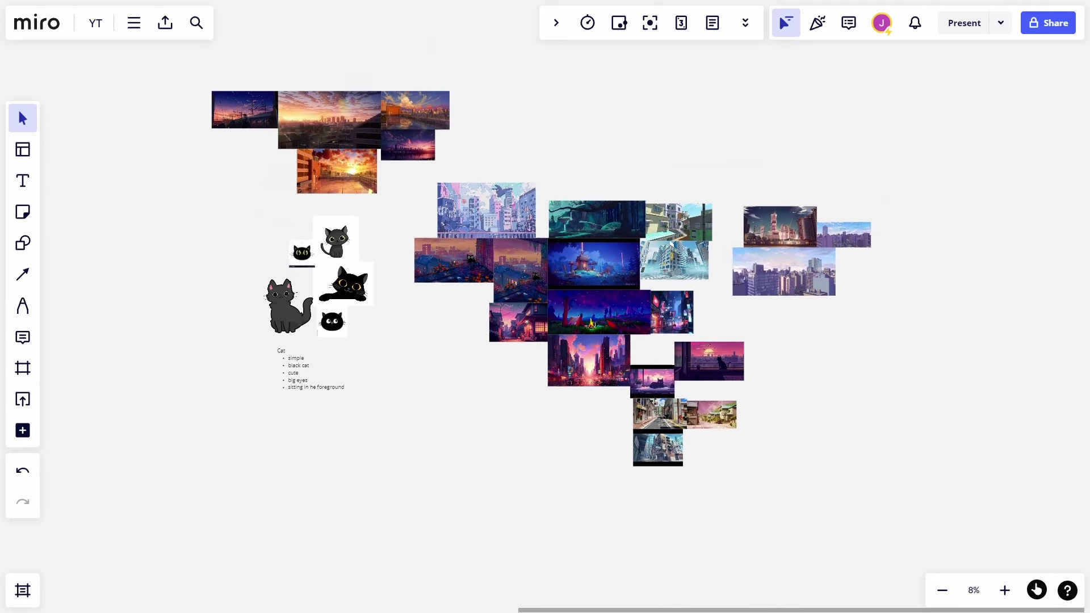
Step: Move the group of sunset street, cat-at-window and anime street images to sit directly below the city skyline references
scroll(730, 386, up, 3)
click(730, 386)
drag(803, 483, 539, 369)
drag(601, 386, 868, 320)
scroll(611, 381, down, 3)
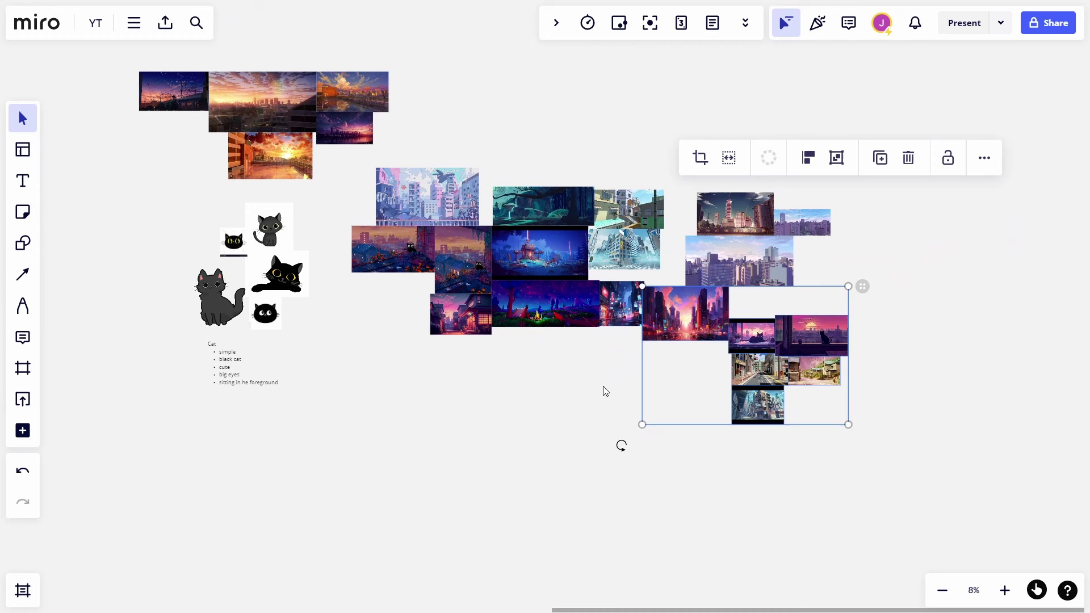
click(585, 401)
Step: Move the group of black cat pictures and the cat notes list farther away from the city images
scroll(371, 336, up, 2)
middle_drag(341, 325, 469, 384)
drag(458, 384, 247, 219)
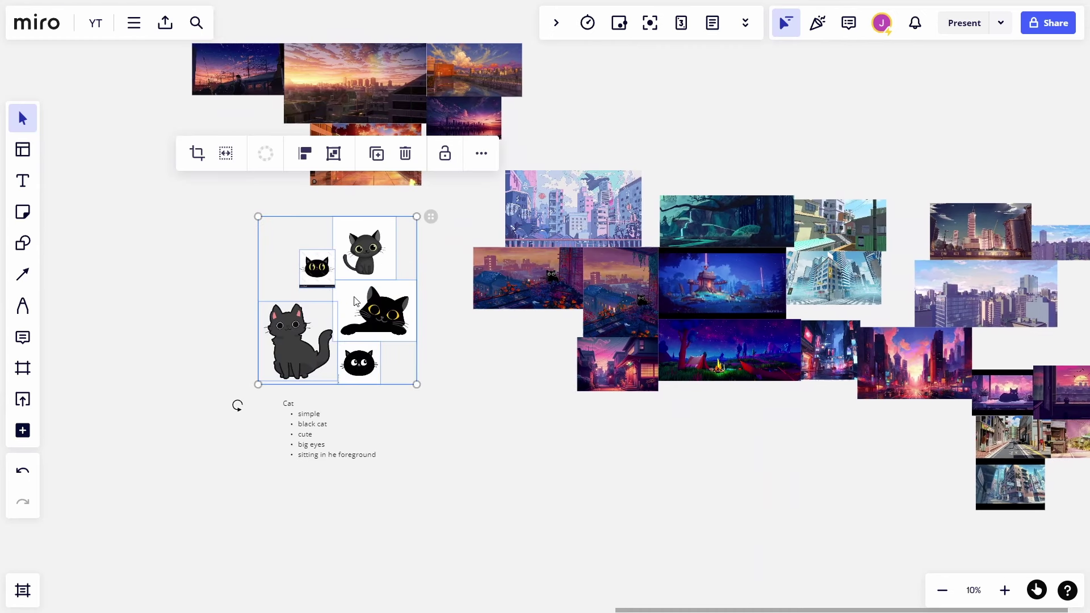
drag(357, 302, 240, 306)
click(308, 433)
drag(307, 433, 189, 430)
click(407, 438)
middle_drag(512, 438, 429, 435)
scroll(428, 434, down, 2)
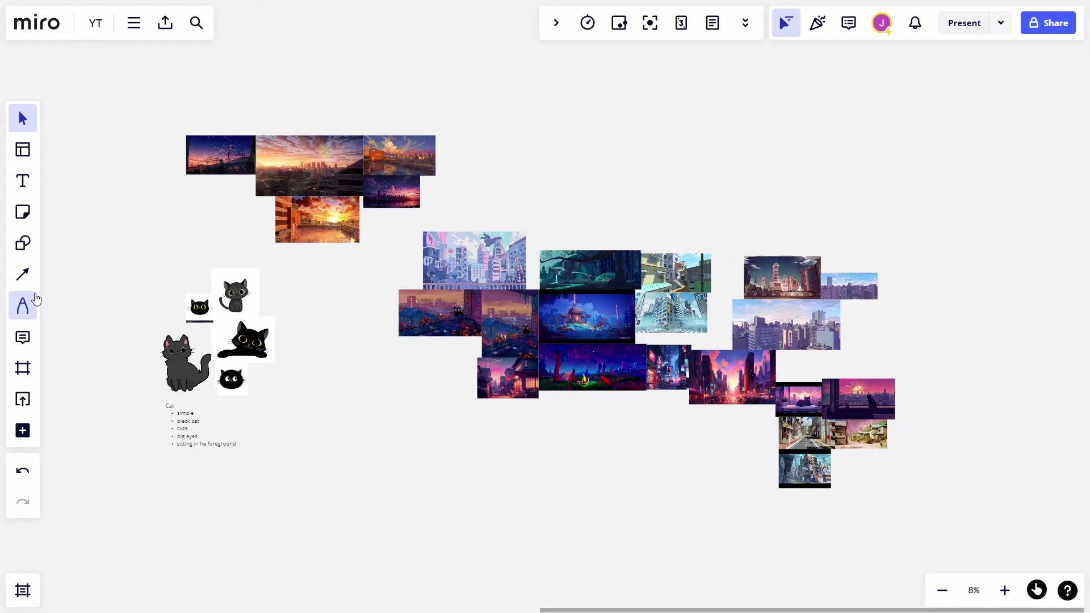
Step: Add a sticky note reading "remember about..." above the dark forest reference image
click(22, 212)
scroll(607, 233, up, 4)
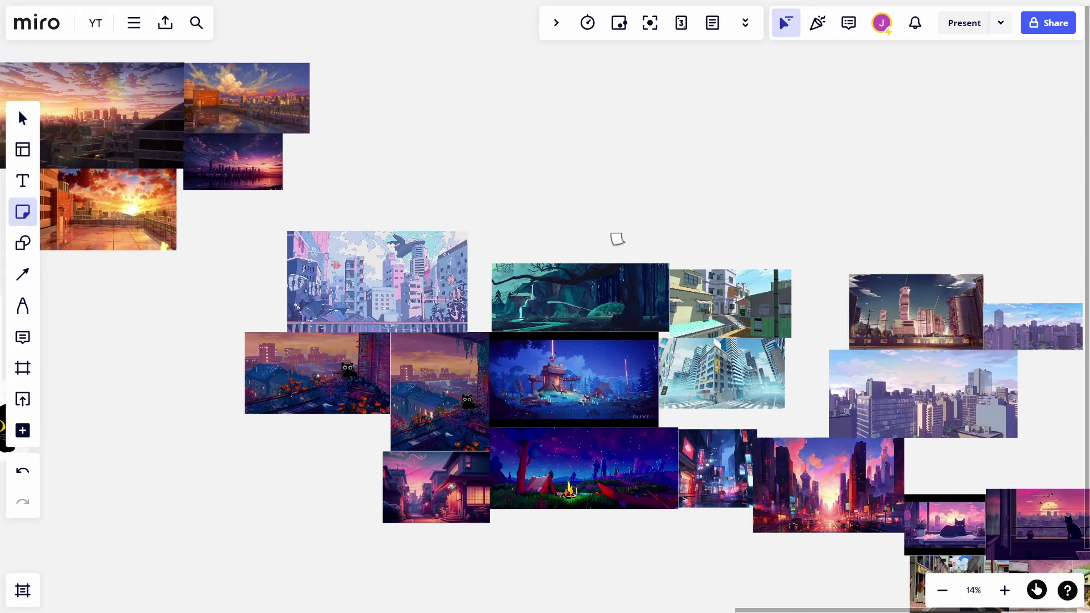
click(606, 230)
scroll(624, 244, up, 1)
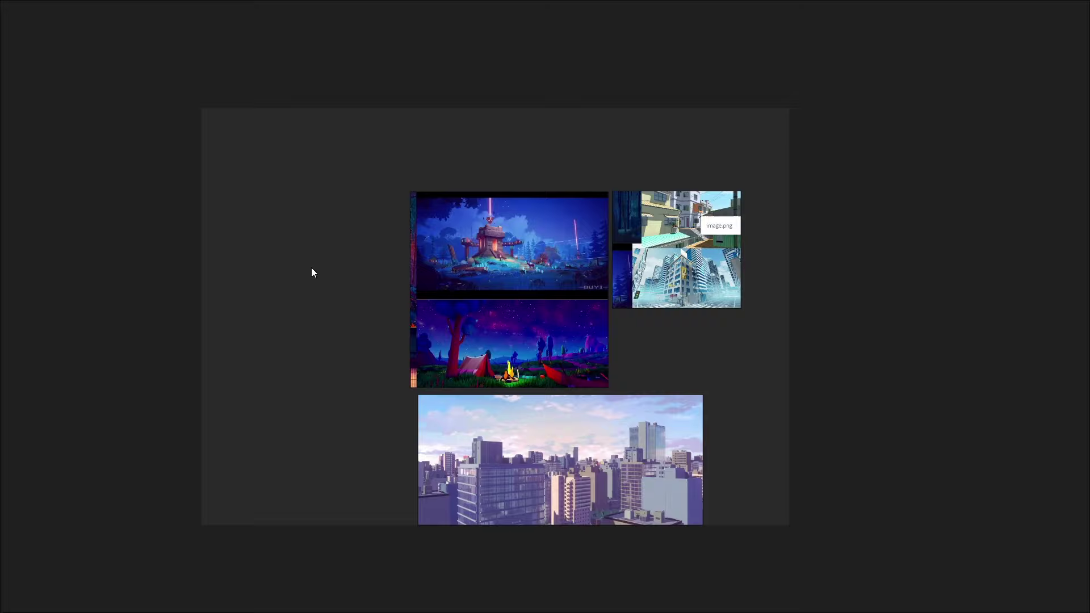
Step: Switch to the dark desktop reference board, paste the sunset cat picture and arrange it in a row with the night scenes and anime buildings
key(ctrl+v)
drag(333, 277, 245, 159)
drag(511, 267, 468, 164)
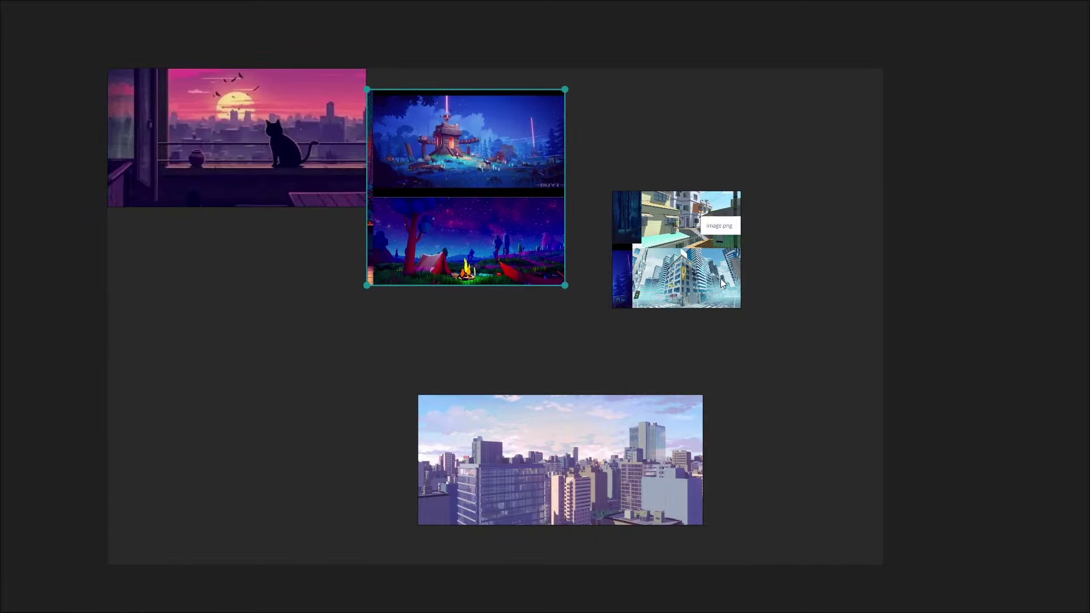
drag(728, 279, 692, 165)
drag(551, 194, 554, 174)
scroll(580, 353, down, 4)
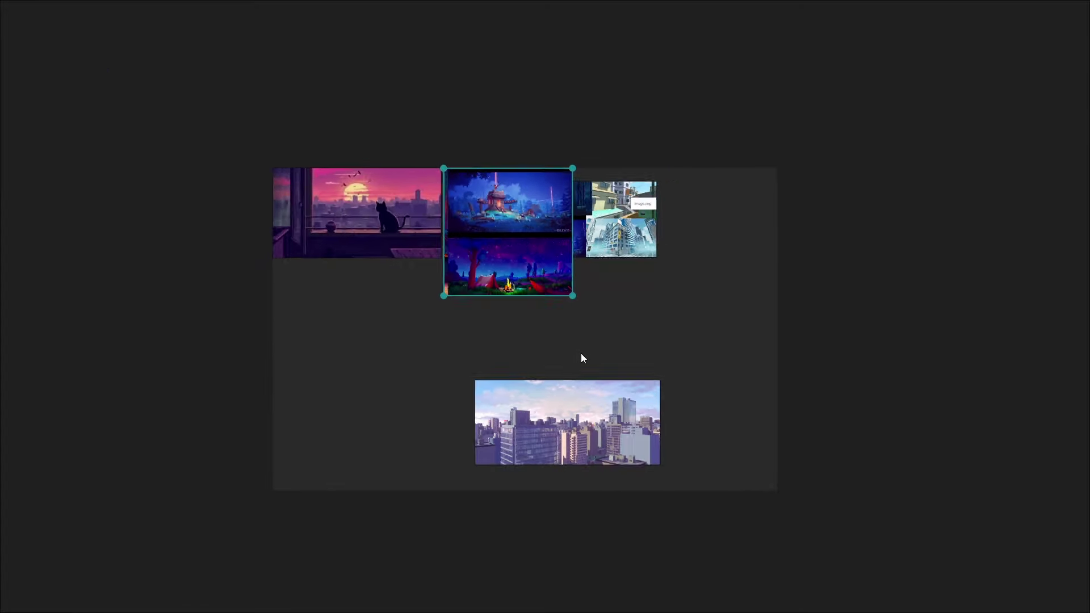
scroll(649, 345, up, 2)
middle_drag(641, 350, 686, 314)
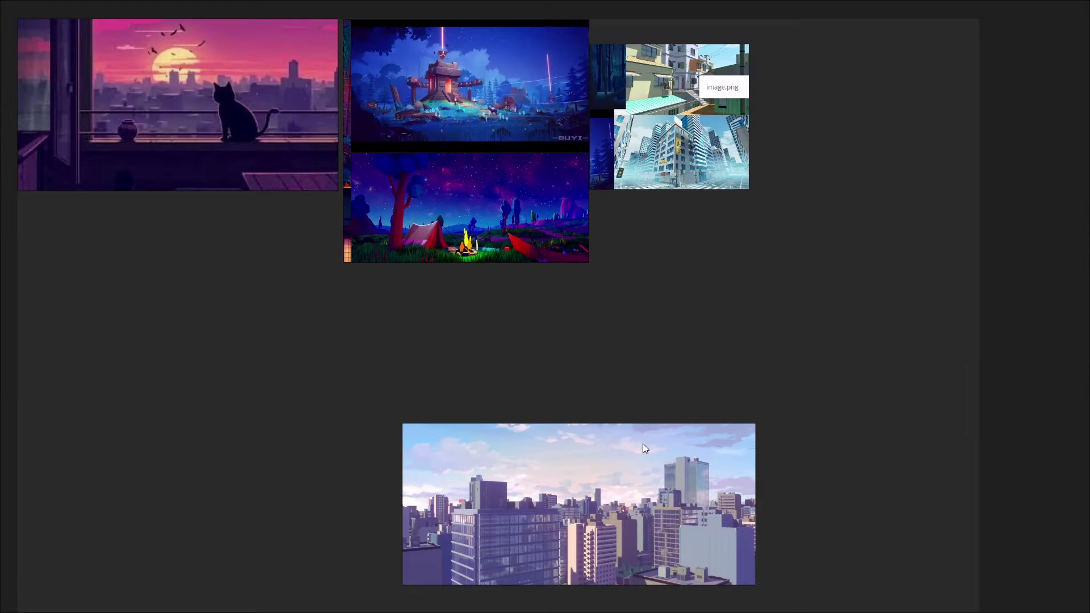
drag(609, 360, 581, 278)
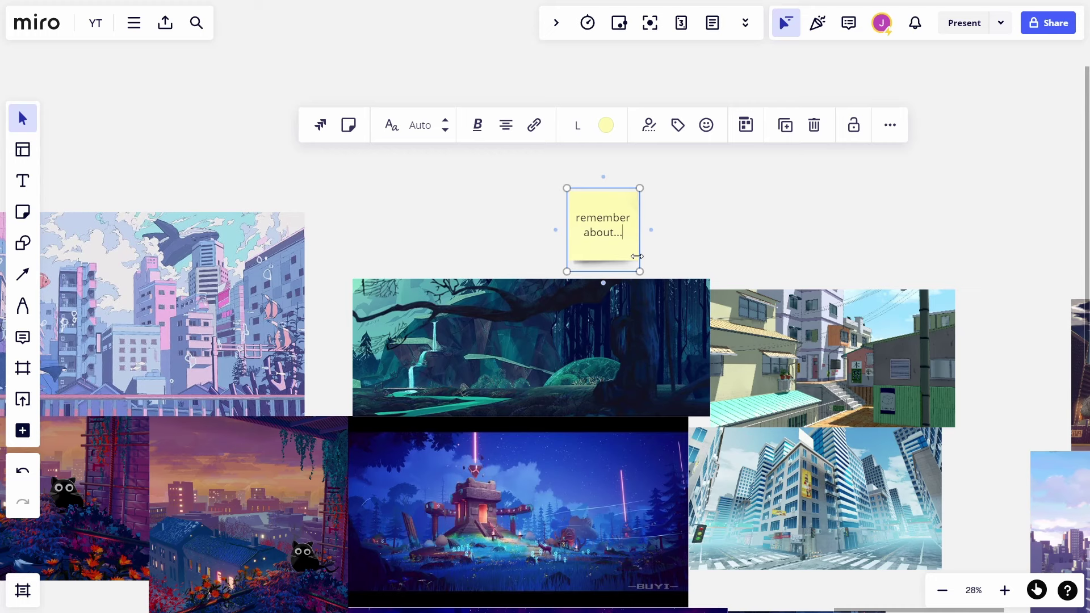
Step: Switch back to the Miro board and change the "remember about..." sticky note's colour to light pink
click(603, 132)
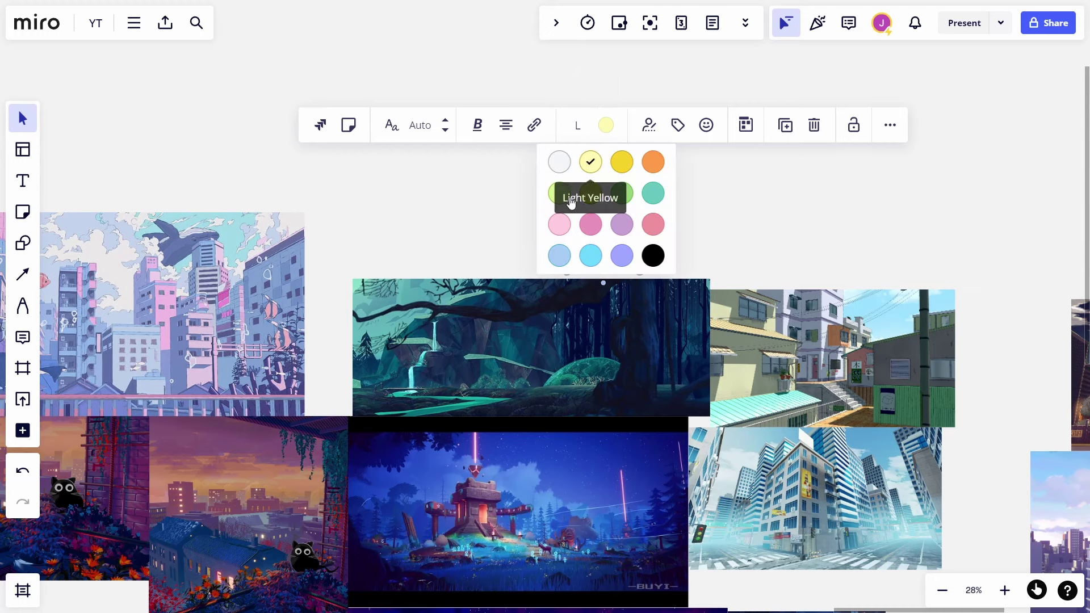
click(559, 221)
click(664, 217)
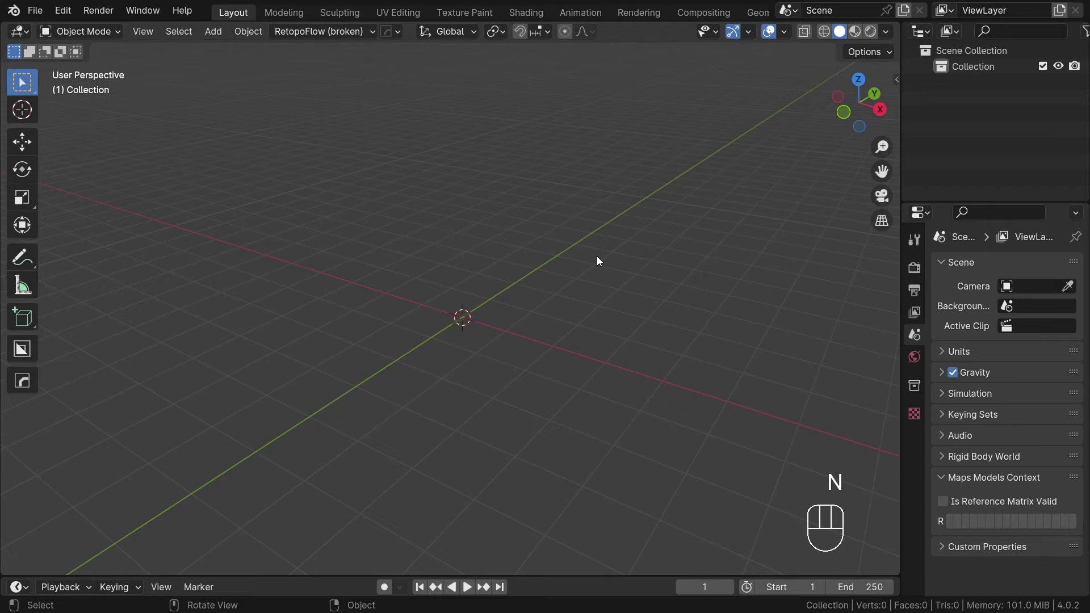
Step: Switch to Blender, add a camera to the empty scene and look through it
middle_drag(596, 260, 572, 236)
key(shift+a)
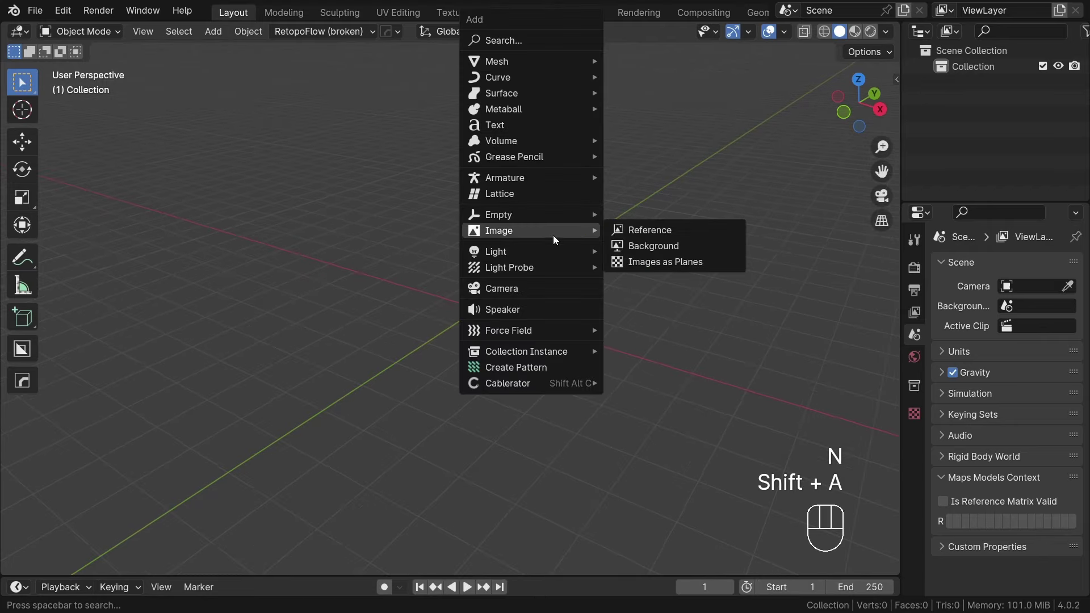
click(561, 289)
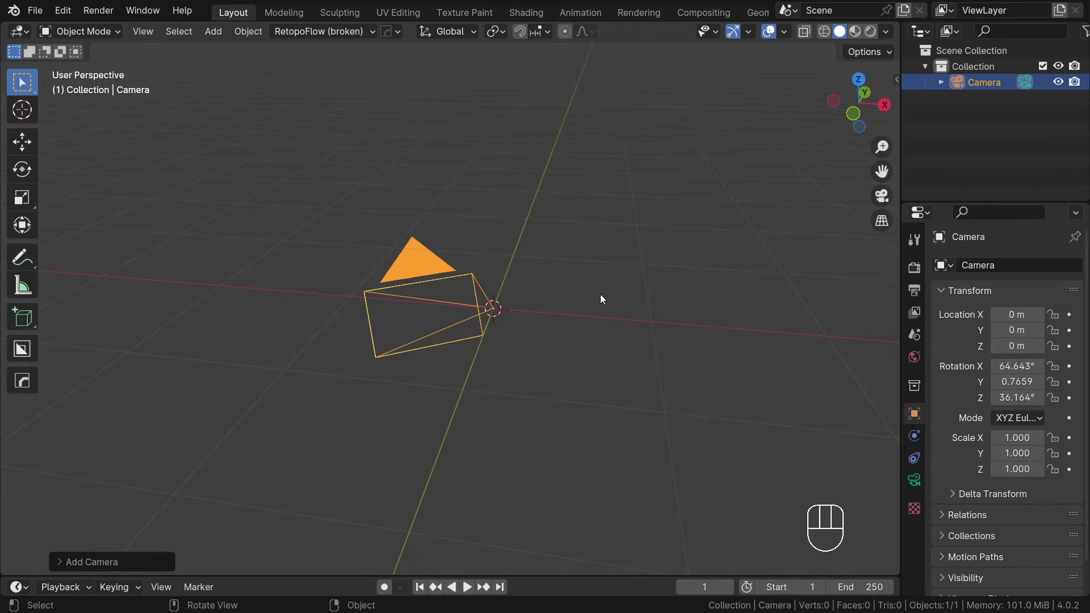
key(KP_0)
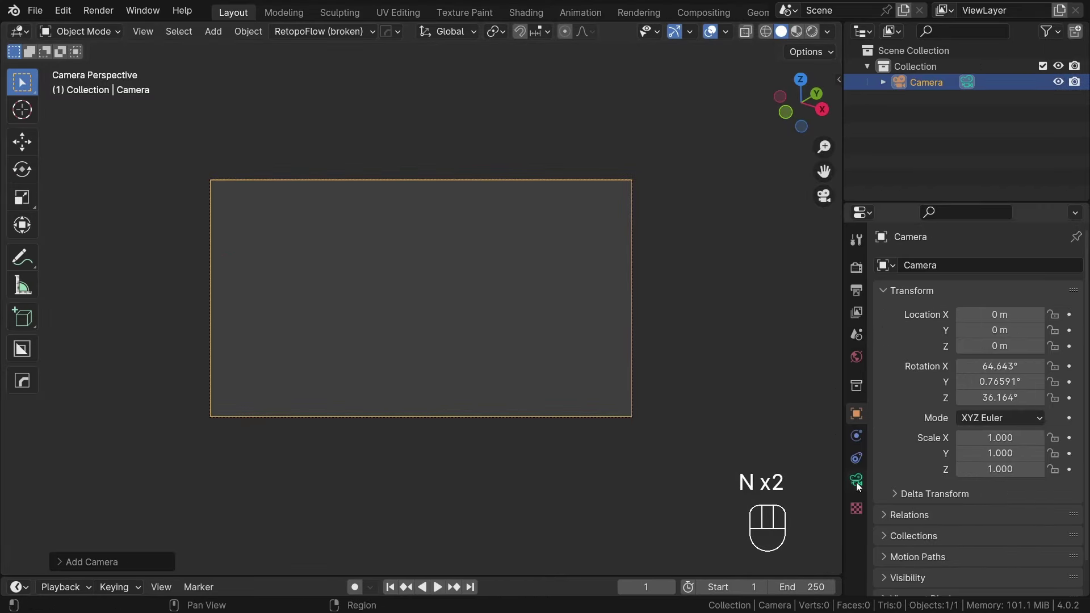
Step: Set the camera's Passepartout opacity to 1.000 in its viewport display settings
click(857, 481)
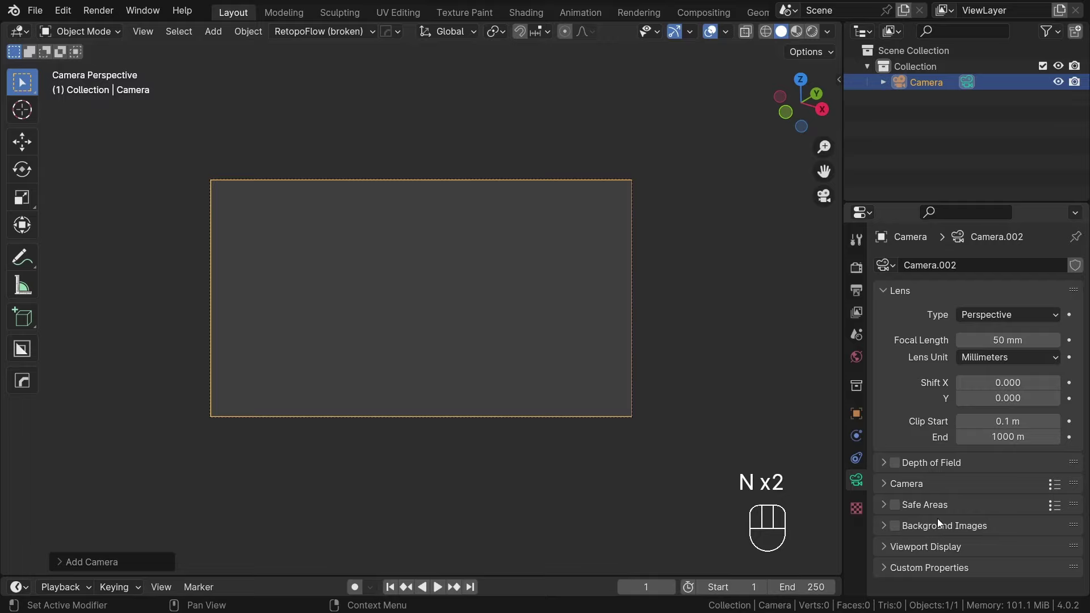
click(923, 548)
scroll(932, 523, down, 5)
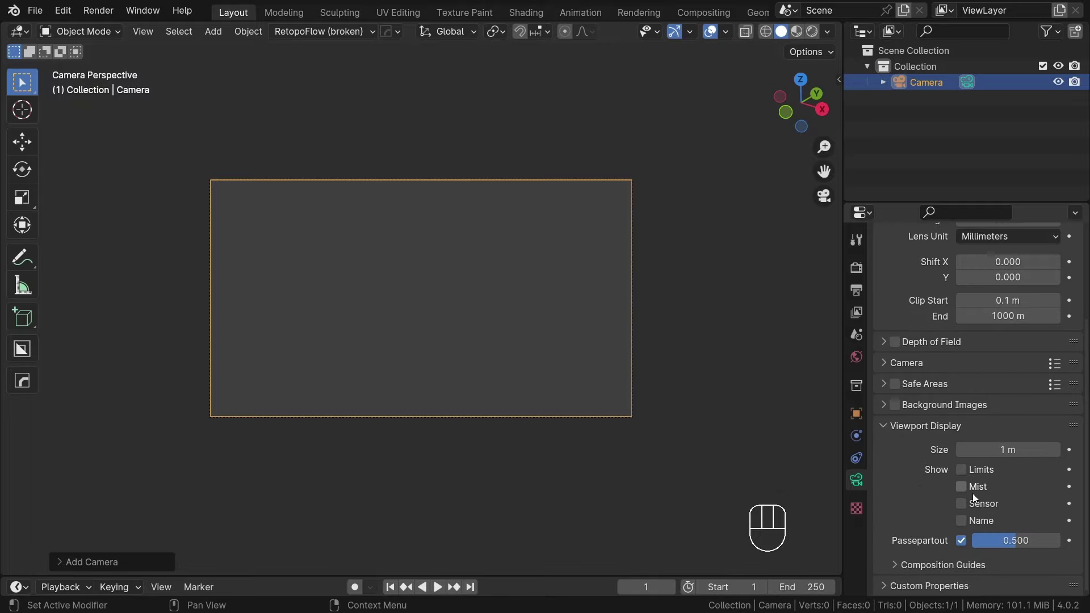
scroll(968, 540, up, 1)
scroll(962, 541, down, 1)
drag(974, 541, 1064, 544)
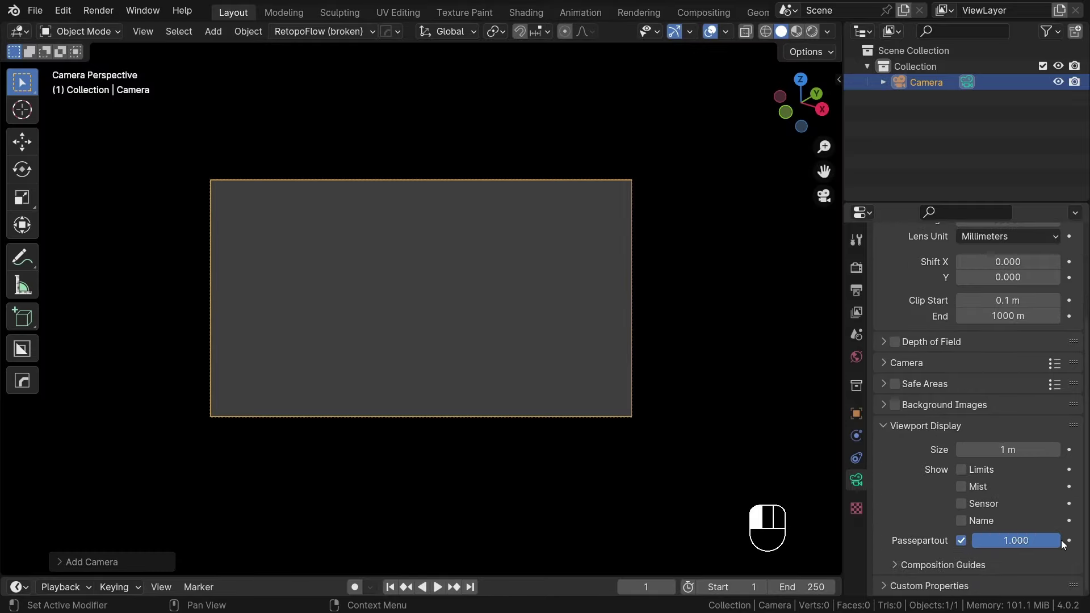
Step: Turn on a composition guide for the camera view
scroll(919, 545, down, 1)
click(918, 528)
scroll(959, 521, down, 4)
click(962, 438)
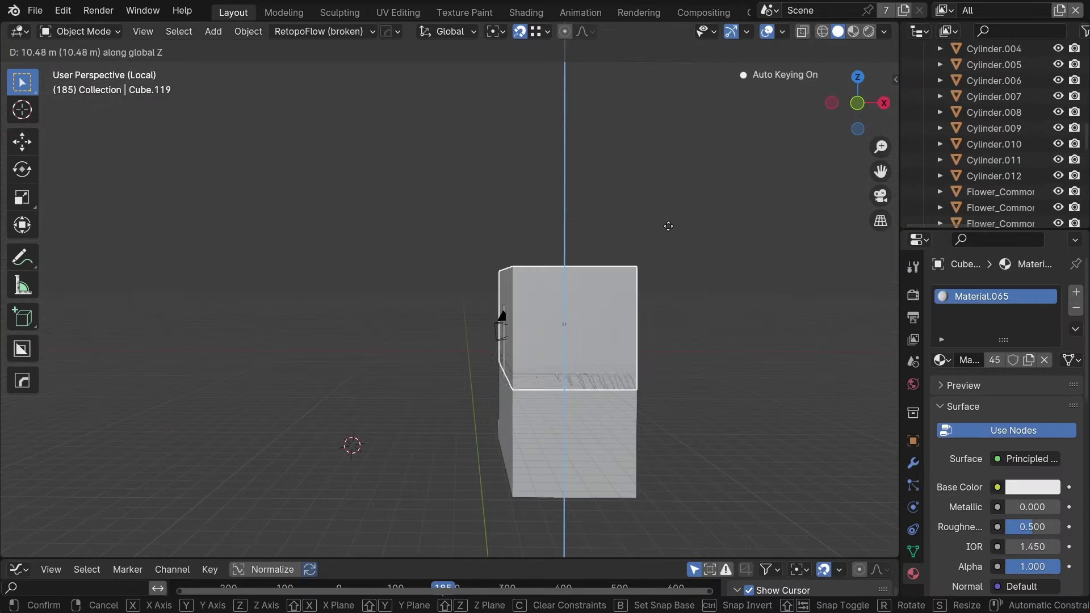
Step: Raise the selected large block above the base block, duplicate it downward along Z and scale the copy to about 0.272
key(Return)
key(shift+d)
key(z)
click(615, 390)
key(s)
click(633, 303)
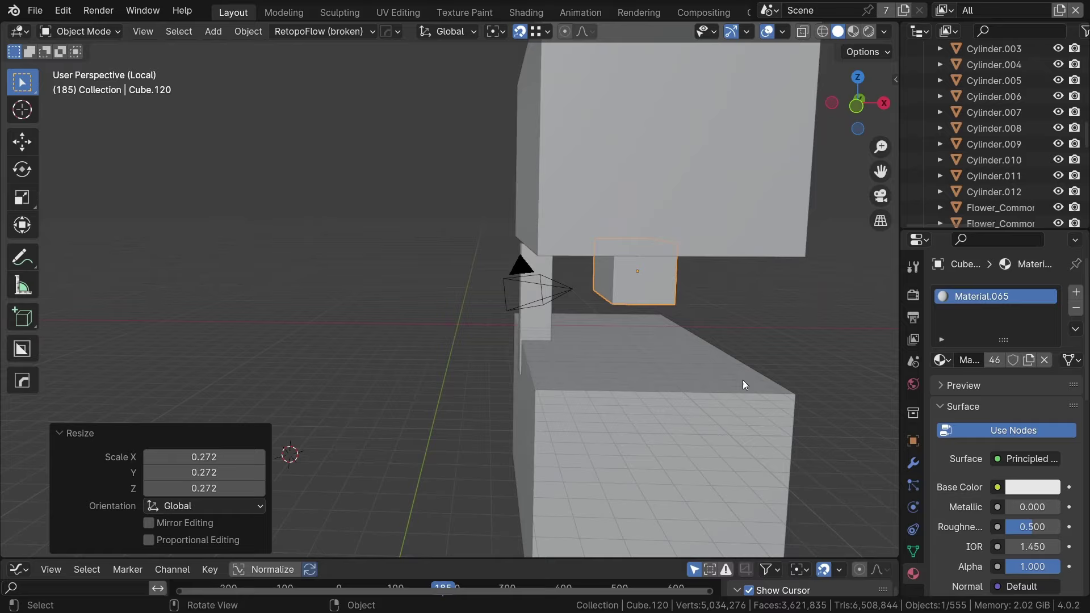
Step: Flatten the small block along Z and lower it onto the top of the base block
key(s)
key(z)
click(662, 302)
key(g)
key(z)
click(670, 387)
Step: Turn off snapping and scale the small block along Z by about 1.711
click(519, 31)
middle_drag(679, 301, 687, 327)
key(s)
key(z)
click(701, 334)
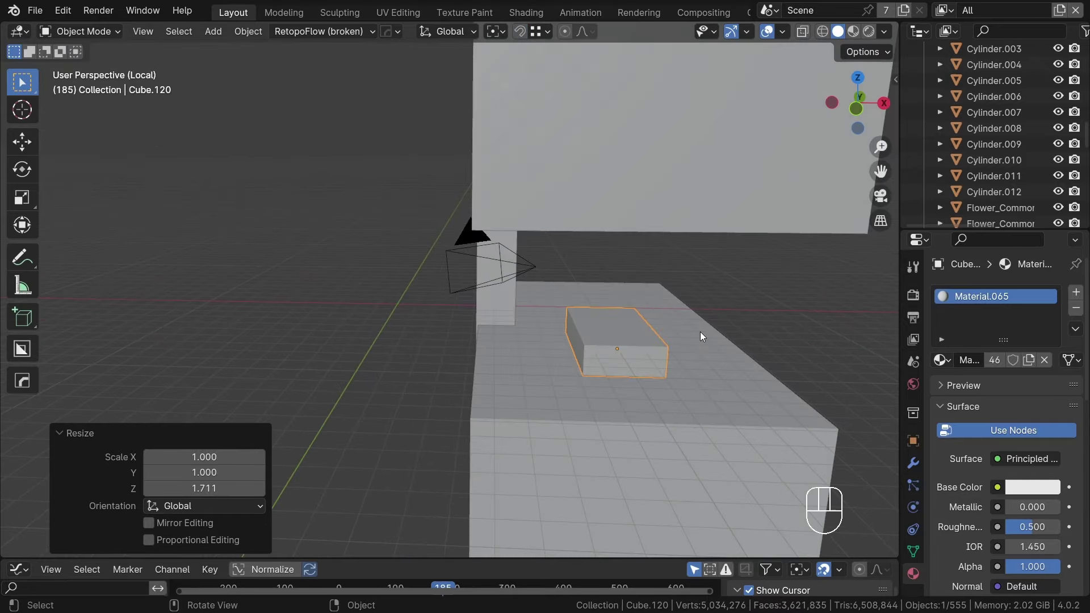
Step: Reposition the small block vertically and horizontally on top of the base block
middle_drag(700, 334, 698, 358)
key(g)
key(z)
key(g)
key(shift+z)
click(571, 342)
Step: Fine-tune the small block's height while checking through the camera, finishing with a move of about -0.0135 m along Z
click(880, 196)
scroll(619, 352, down, 1)
shift+middle_drag(619, 354, 581, 301)
key(g)
key(z)
click(681, 24)
key(g)
key(z)
click(612, 355)
Step: Place the 3D cursor on the underside of the base block, add a plane there and scale it into a large ground surface
shift+right_click(579, 363)
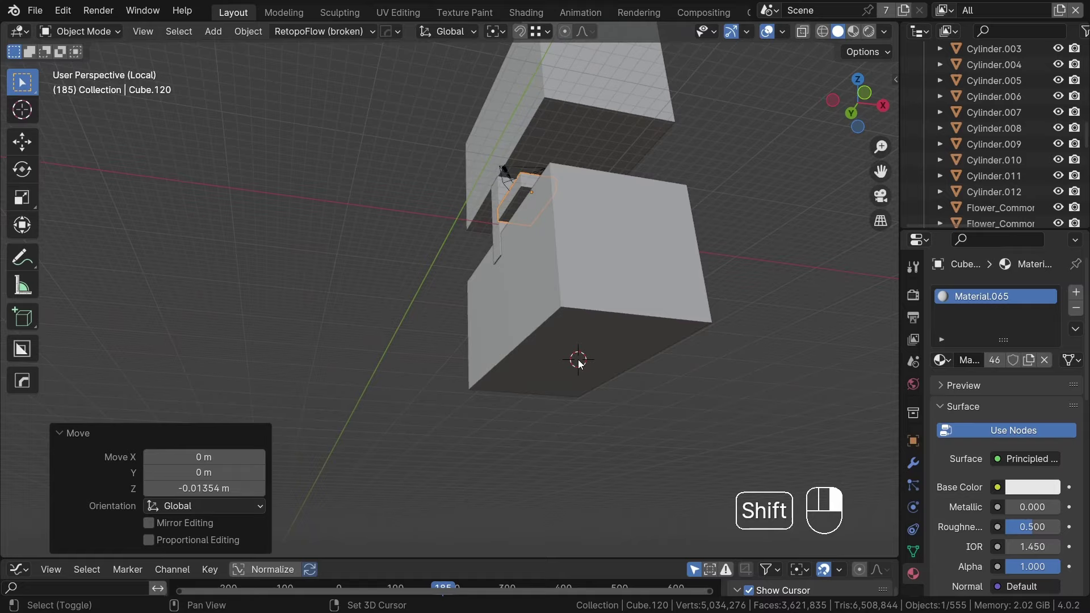
key(shift+a)
click(684, 257)
scroll(652, 255, down, 6)
key(s)
click(857, 209)
click(880, 195)
key(a)
key(a)
key(a)
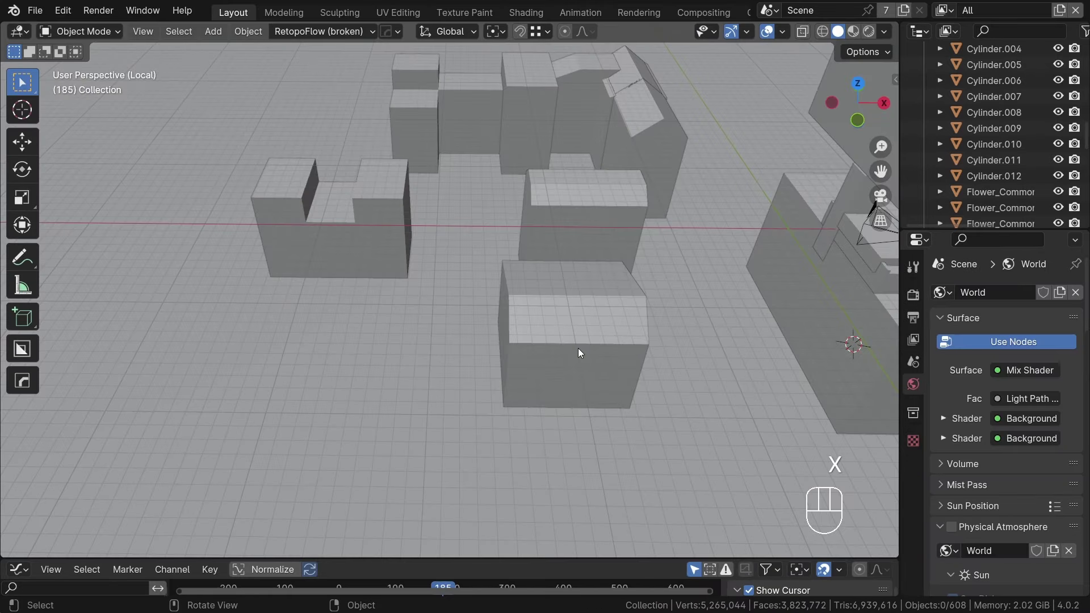
Step: Duplicate the front building block and the one behind it along X, offsetting the rear copy by about -12.019 m
click(578, 349)
key(shift+d)
key(x)
click(447, 382)
click(591, 258)
key(shift+d)
key(x)
click(468, 256)
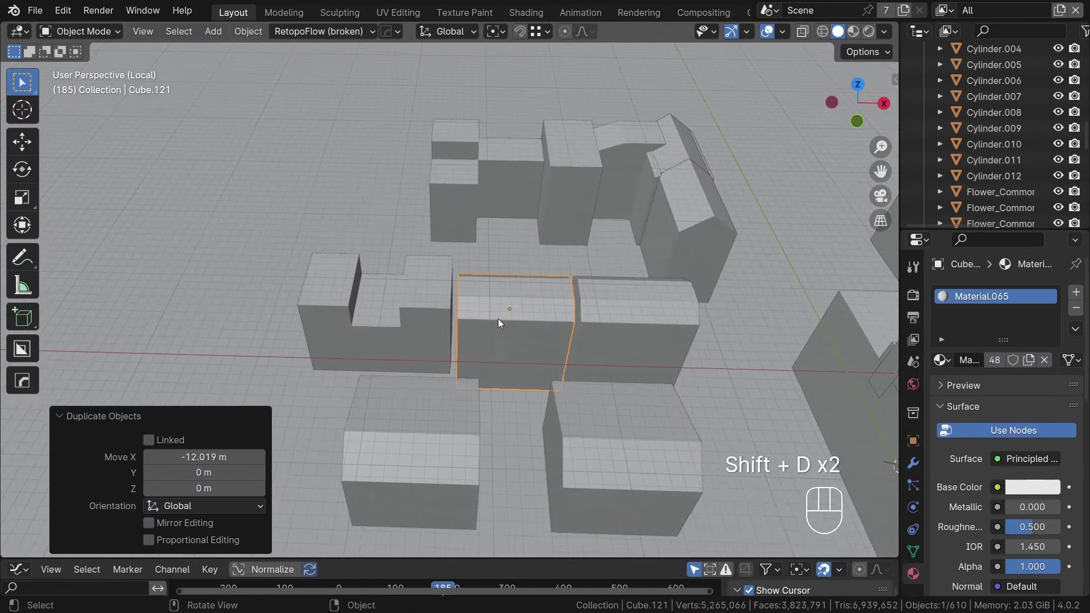
Step: Place the 3D cursor behind the existing buildings, add a cube there and scale it 5.827 along Z
shift+right_click(451, 299)
key(shift+a)
click(540, 288)
click(880, 196)
key(s)
key(z)
click(262, 339)
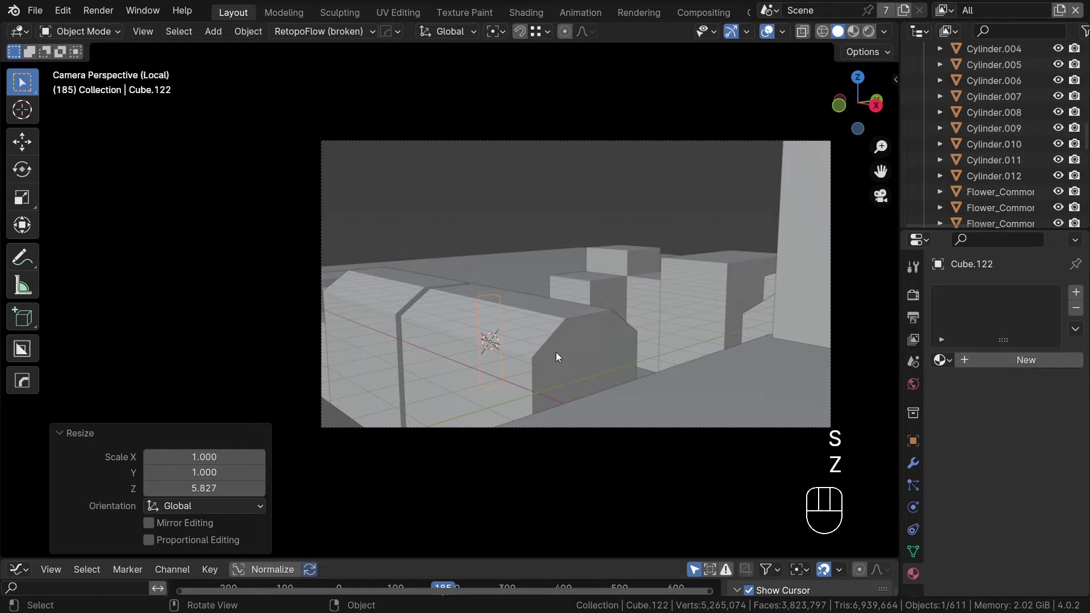
Step: Scale the new block's footprint horizontally and move the block along Z
key(s)
key(shift+z)
click(713, 354)
key(g)
key(z)
click(653, 301)
key(s)
key(z)
key(ctrl+z)
Step: Rotate the new block 30° about Z, and by a further 5° about the same axis
key(r)
key(z)
key(3)
key(0)
middle_drag(595, 308, 591, 380)
click(577, 328)
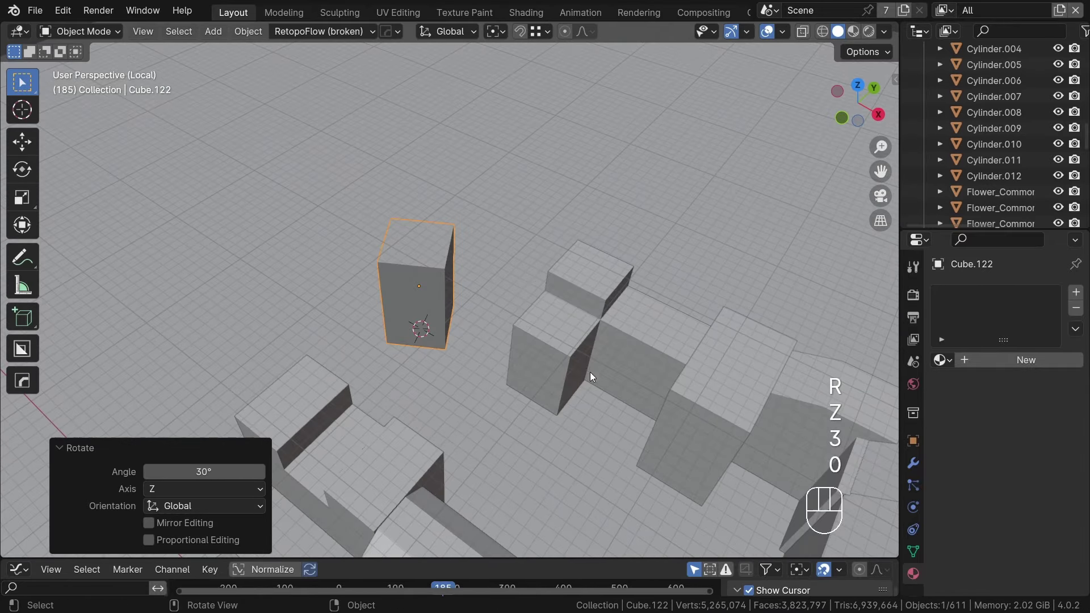
key(r)
key(z)
key(5)
click(545, 350)
Step: Duplicate the block with a local offset of -13.416 m in X and -0.28916 m in Y, and scale the copy's height
shift+middle_drag(519, 341, 542, 338)
key(shift+d)
key(shift+z)
key(shift+z)
click(414, 341)
click(880, 196)
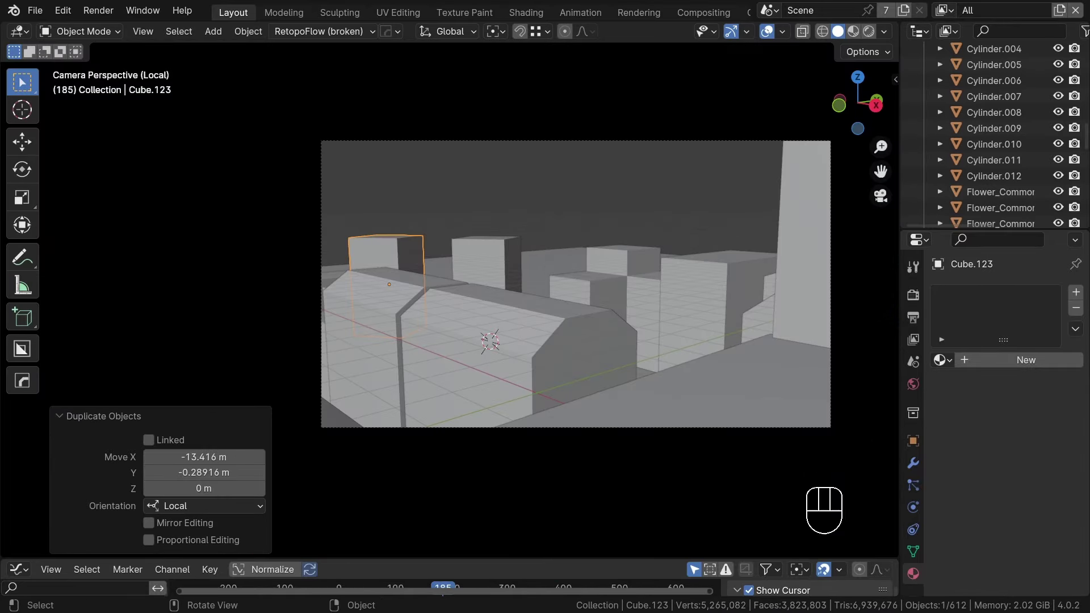
key(s)
key(z)
click(487, 263)
click(635, 278)
key(shift+d)
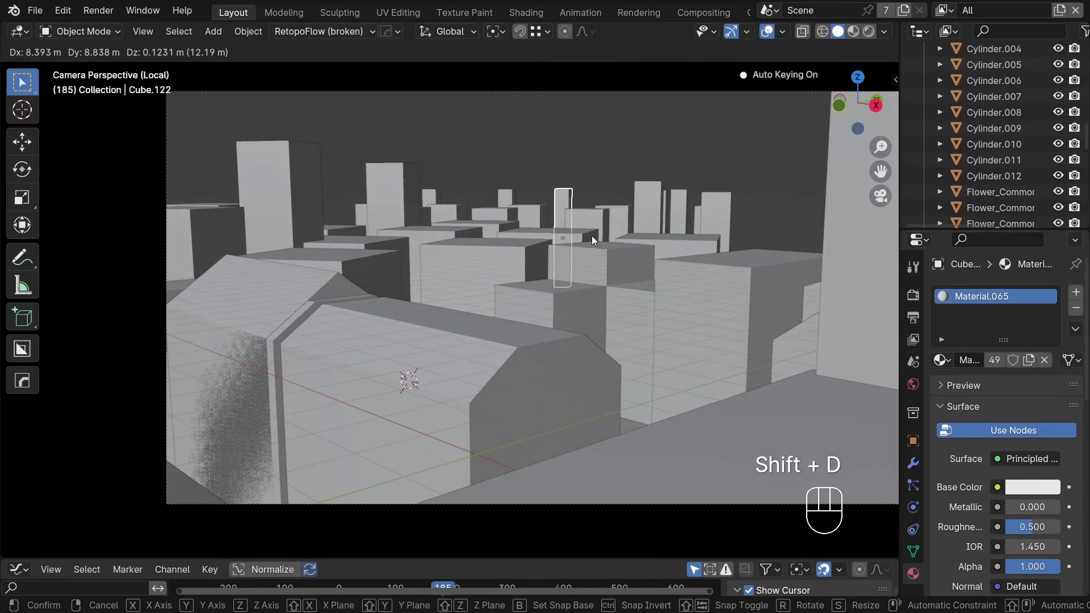
click(592, 236)
key(x)
key(d)
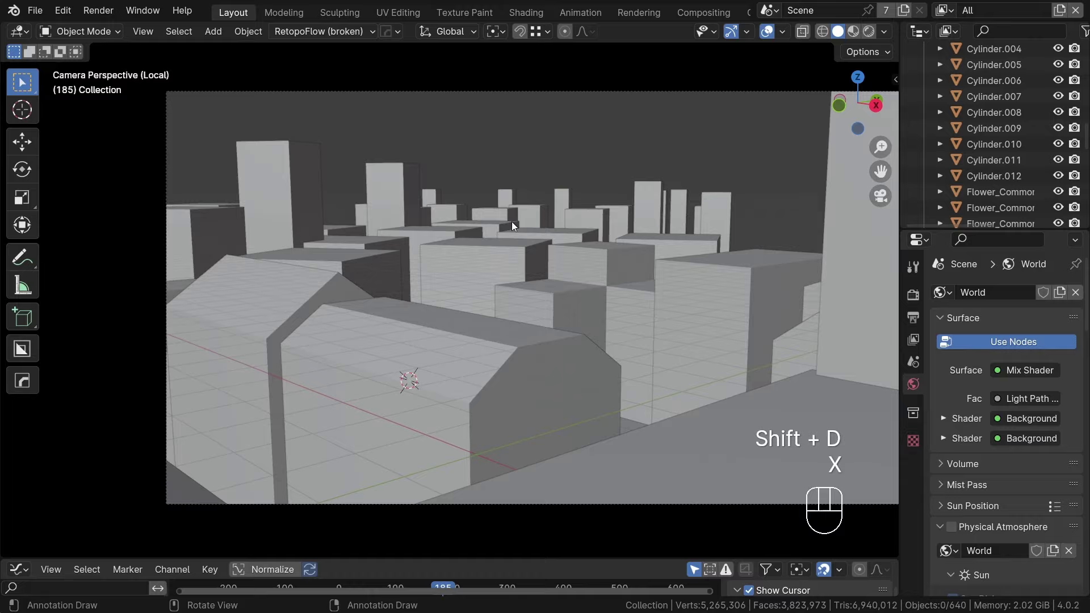
Step: Duplicate a distant tower block and place the copy elsewhere in the city skyline
click(510, 201)
key(shift+d)
click(608, 256)
Step: Move the front gabled building along its local X axis, deselect everything and check the layout through the camera
shift+middle_drag(283, 198, 649, 331)
click(550, 400)
key(g)
key(x)
key(x)
click(445, 393)
scroll(587, 418, down, 3)
key(a)
key(a)
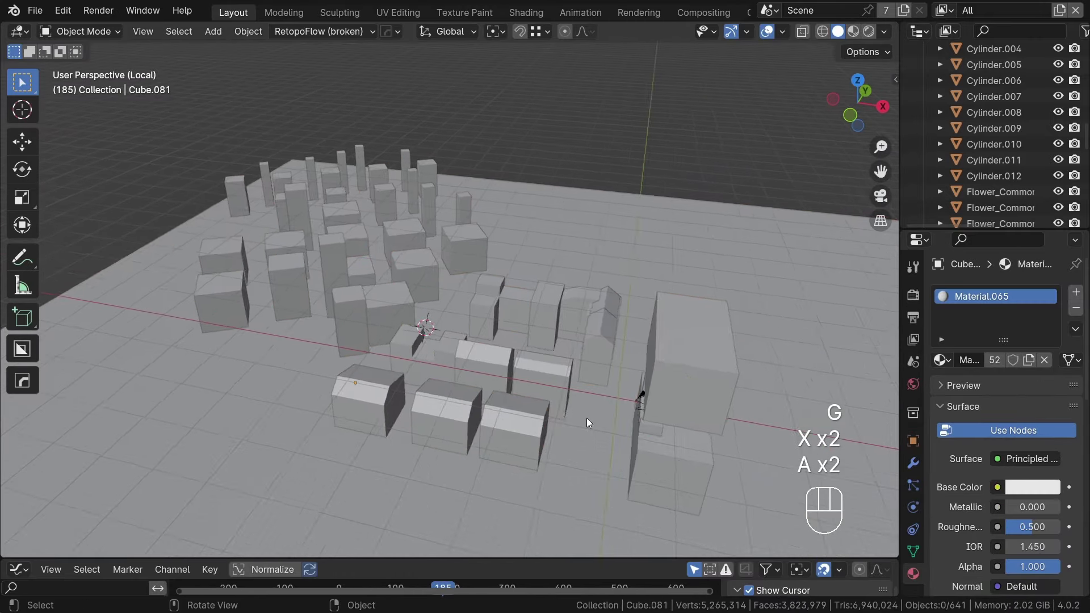
middle_drag(587, 417, 613, 384)
click(880, 195)
scroll(540, 332, up, 1)
shift+middle_drag(539, 337, 721, 394)
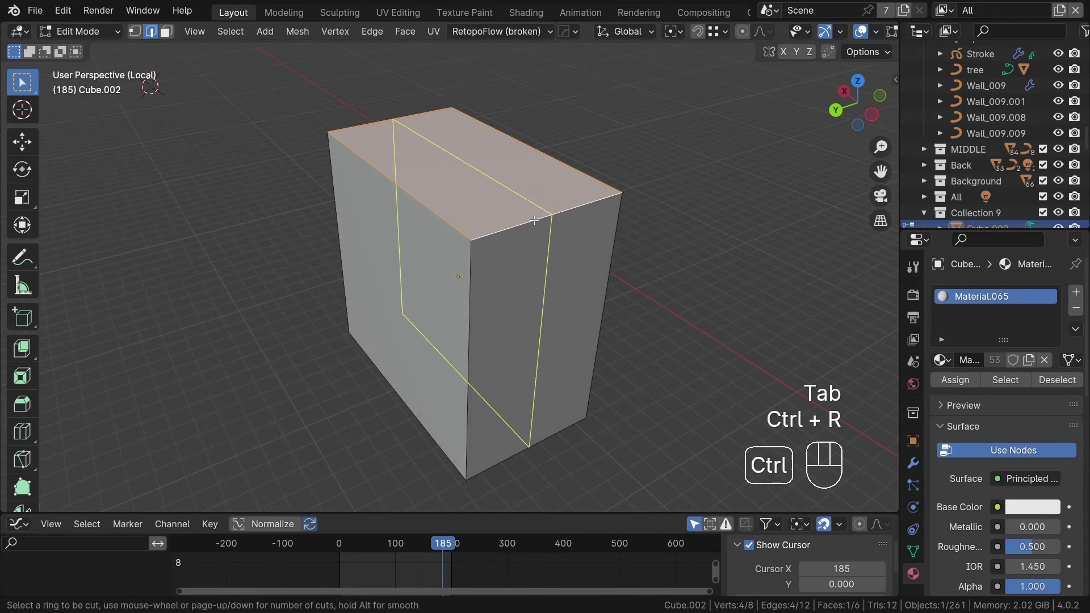
Step: Add two lengthwise loop cuts to the building block and raise the middle strip of its top into a flat-ridged roof
click(537, 194)
key(s)
key(x)
key(y)
key(3)
key(g)
key(z)
click(654, 222)
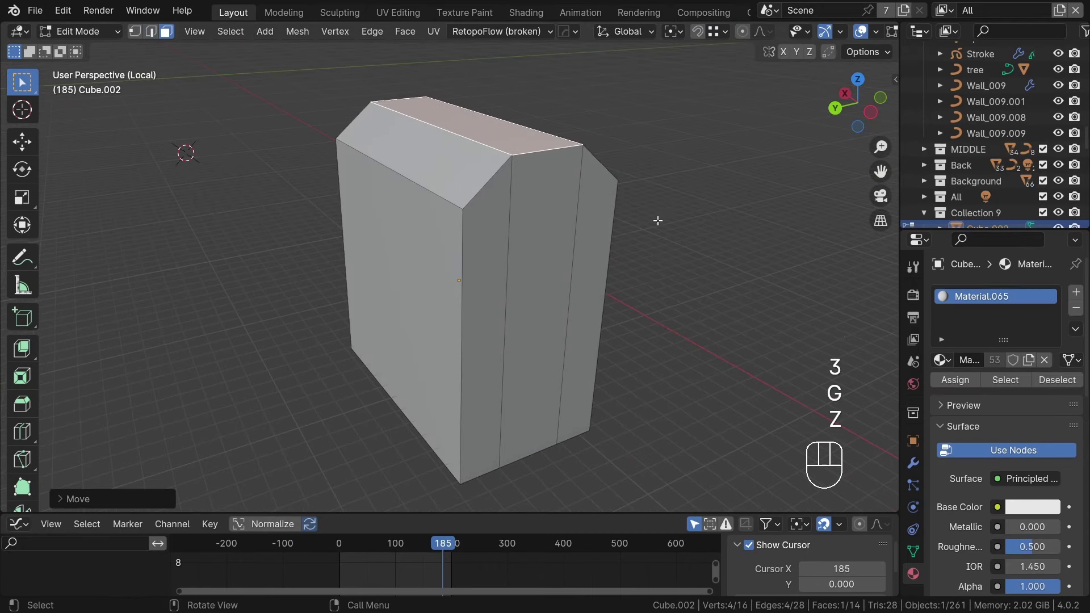
Step: Open the BagaPie Modifier asset library at its Roof category and place BagaPie_Tiles.001 on the building's roof
key(Tab)
click(20, 524)
click(504, 394)
click(89, 548)
click(67, 445)
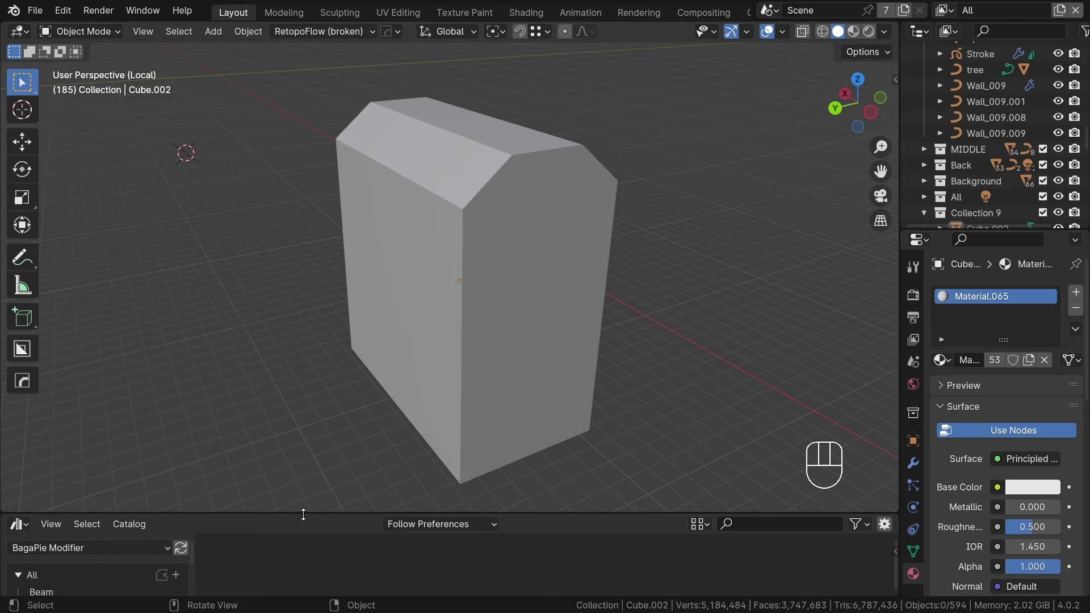
drag(305, 513, 624, 363)
click(51, 525)
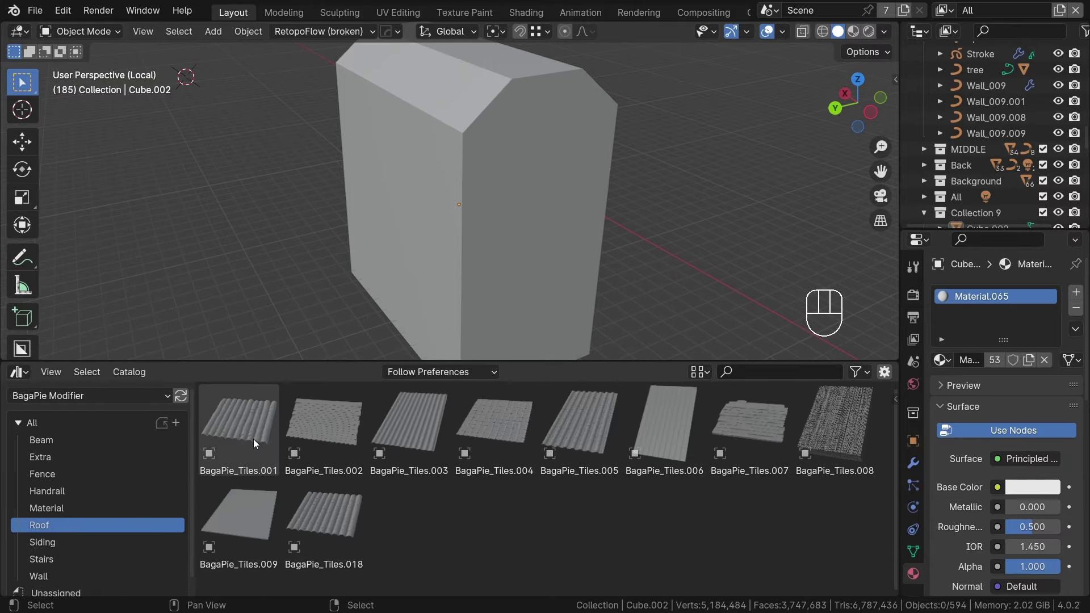
drag(253, 445, 480, 256)
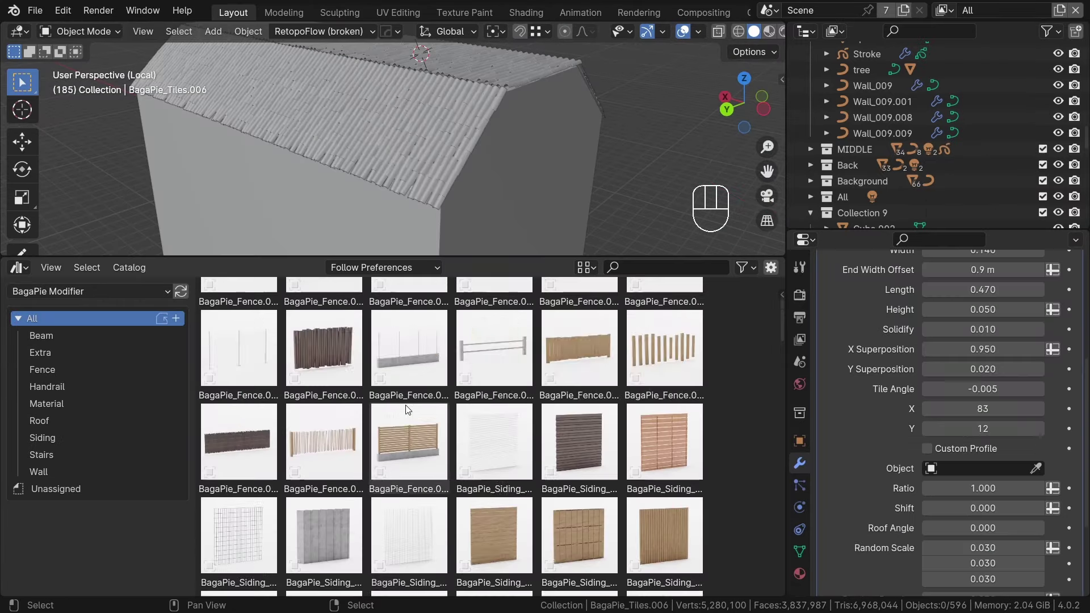
scroll(420, 410, down, 15)
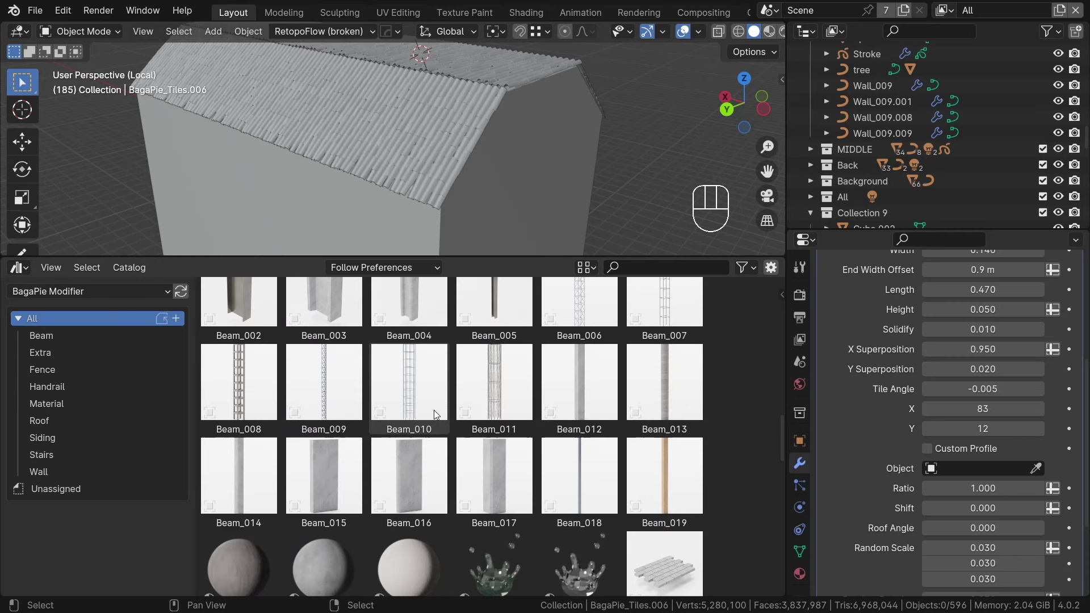
scroll(434, 410, down, 10)
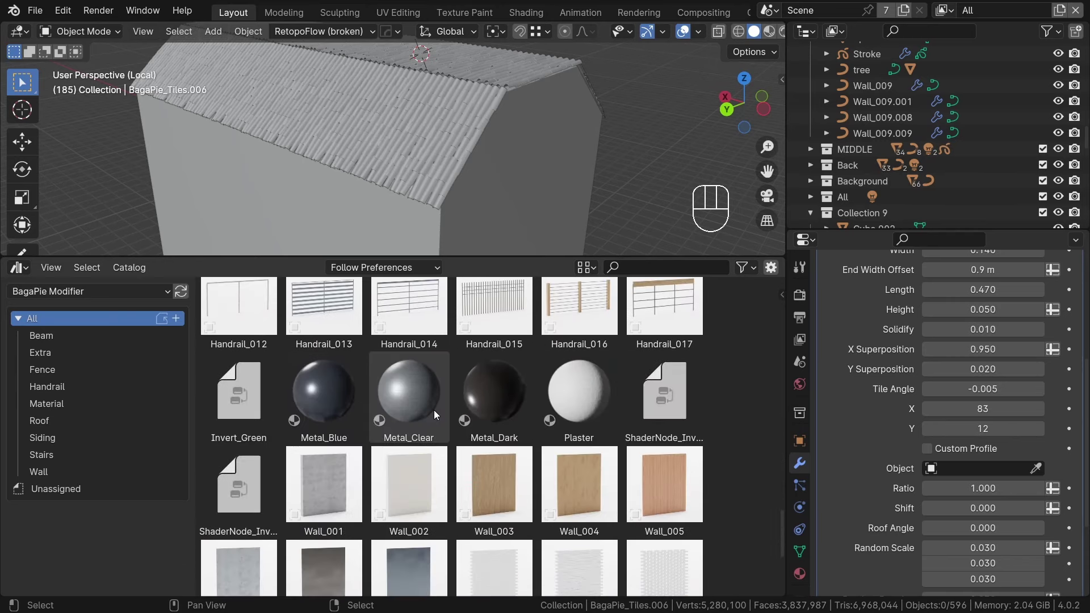
scroll(434, 410, down, 3)
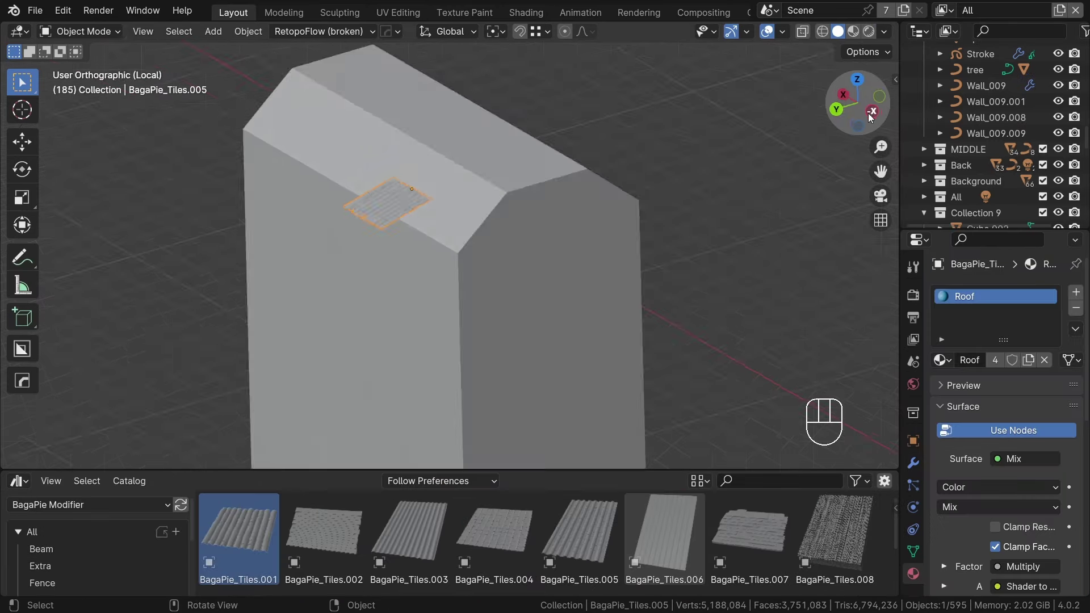
Step: Rotate the tile piece to match the roof slope in a side view and move it onto the slope
key(ctrl+KP_3)
key(r)
click(451, 138)
key(g)
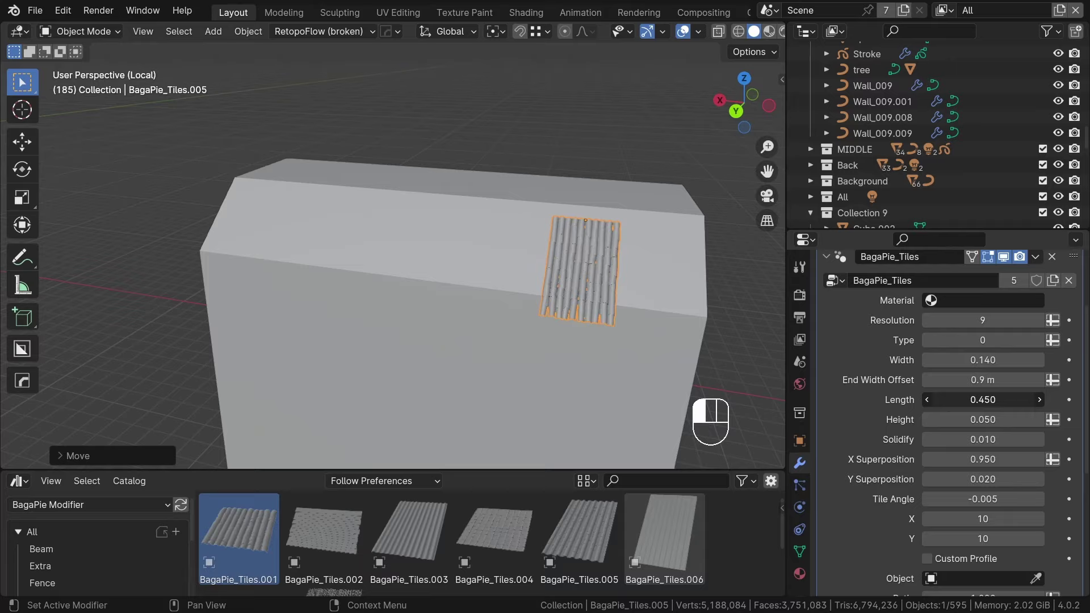
Step: Adjust the tile piece's position along its local axes so it lies flush on the roof slope
key(g)
key(z)
key(z)
key(x)
key(x)
key(y)
key(y)
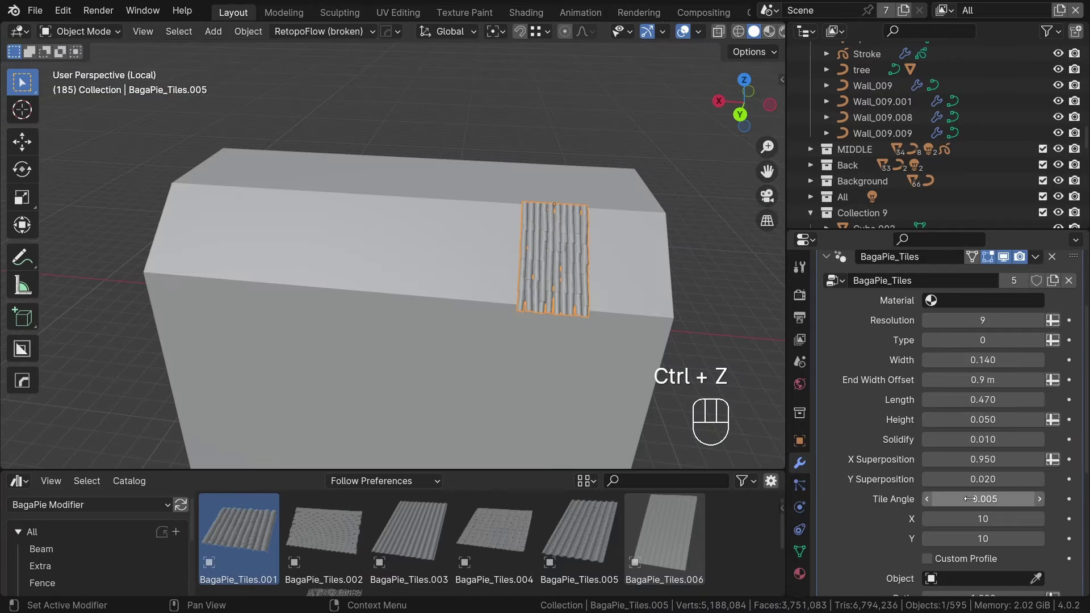
Step: Raise the tiles' X count to 83 and slide the tile strip along X to span the roof's length
mouse_move(967, 519)
mouse_down()
mouse_move(1028, 518)
mouse_move(988, 519)
mouse_up()
key(g)
middle_click(455, 318)
click(305, 321)
key(g)
key(x)
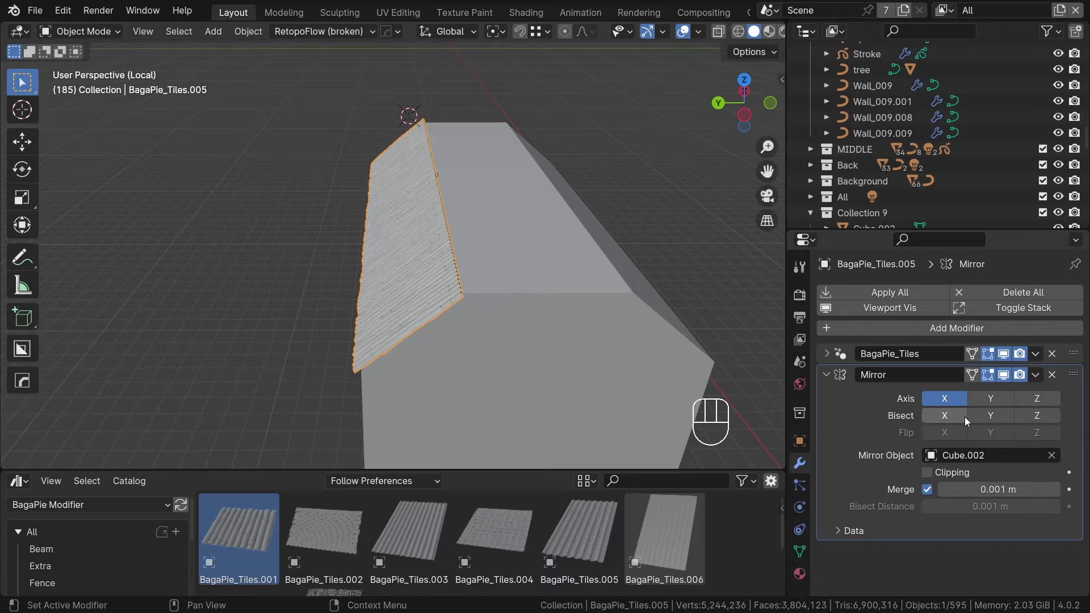
Step: Snap the second tile strip to the 3D cursor on the roof and move it over the flat top
middle_drag(556, 267, 588, 264)
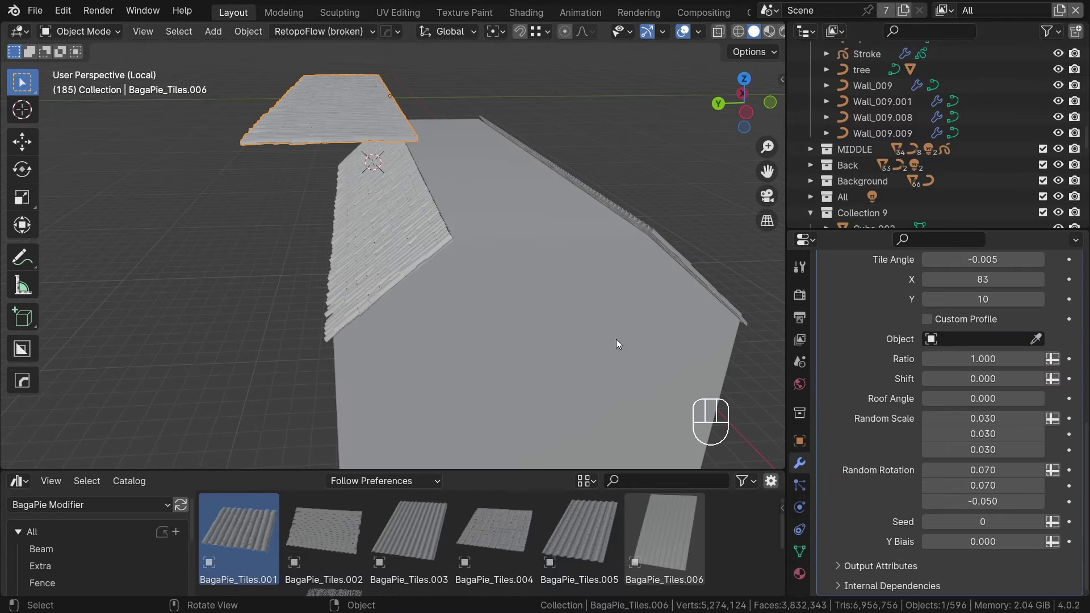
key(shift+s)
click(533, 139)
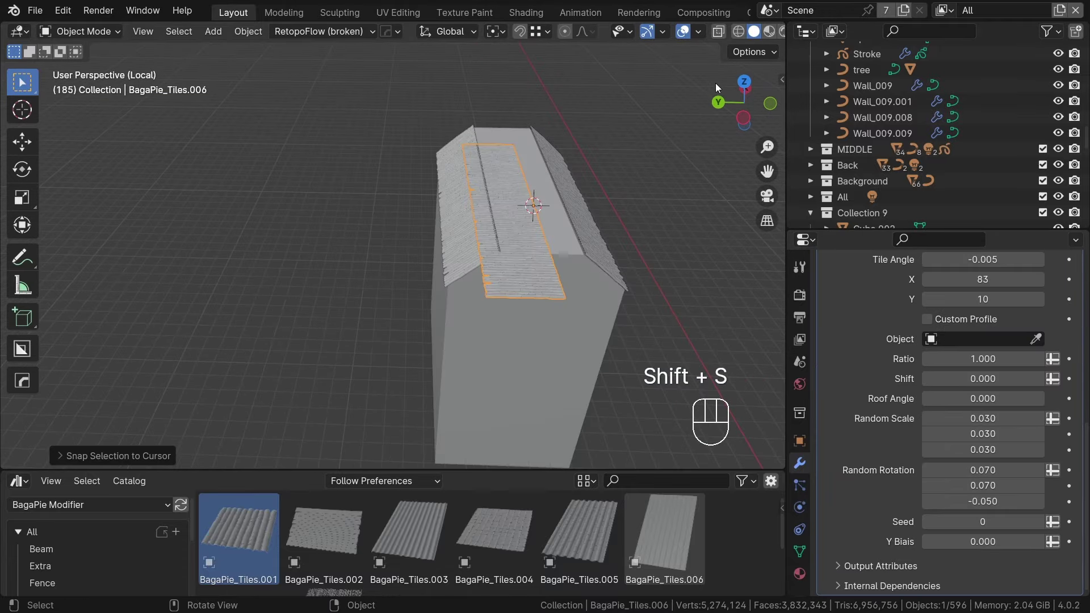
click(716, 84)
scroll(459, 361, up, 3)
key(g)
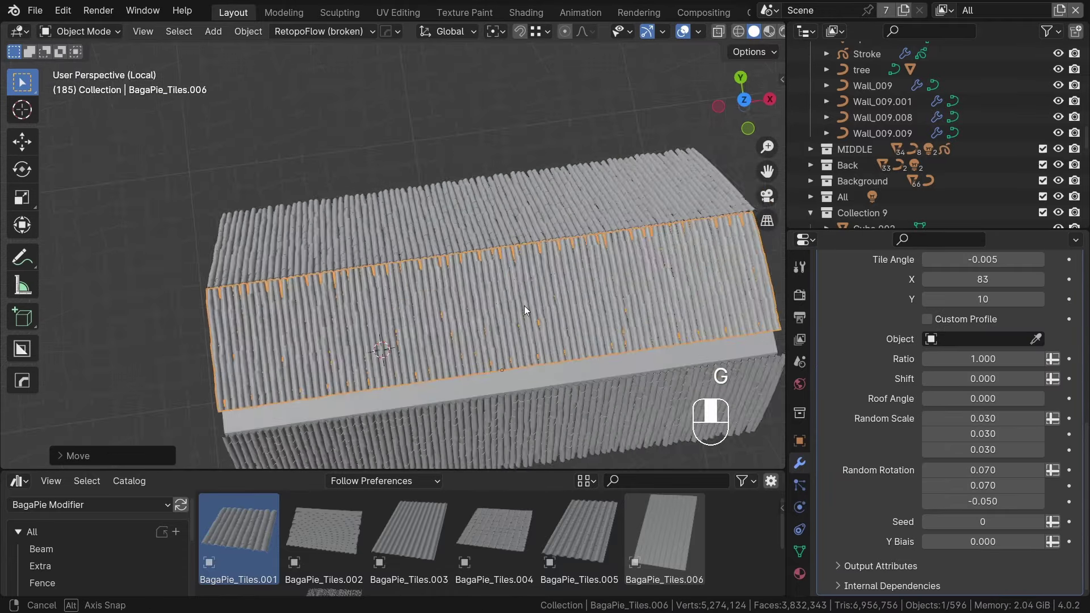
Step: Cut and bevel loops on the building's long wall into a window grid and extrude the selected window faces inward
scroll(523, 305, down, 3)
middle_drag(536, 336, 490, 318)
key(ctrl+r)
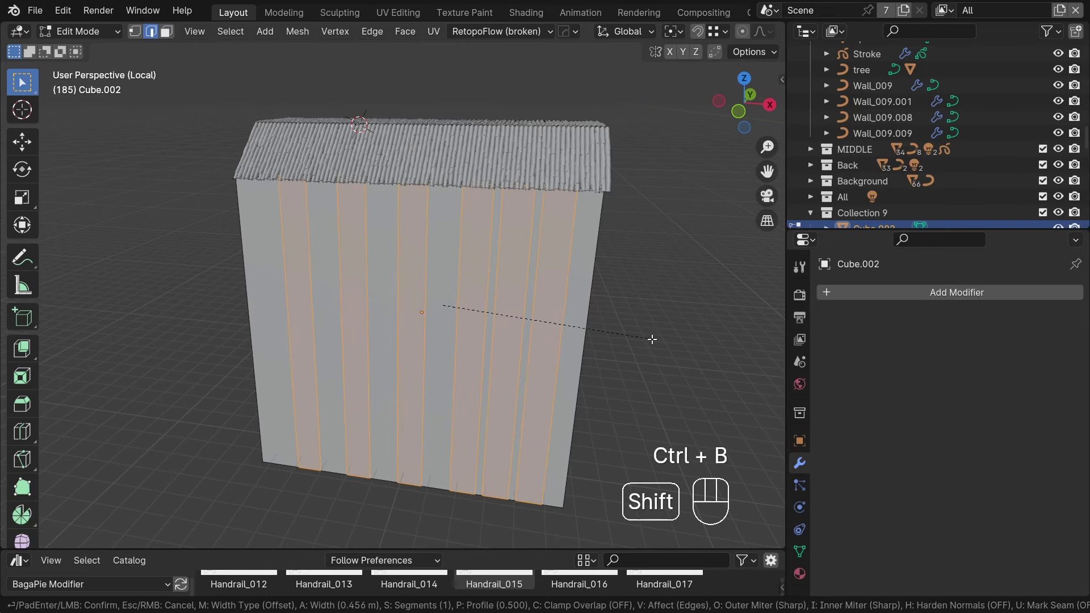
click(588, 330)
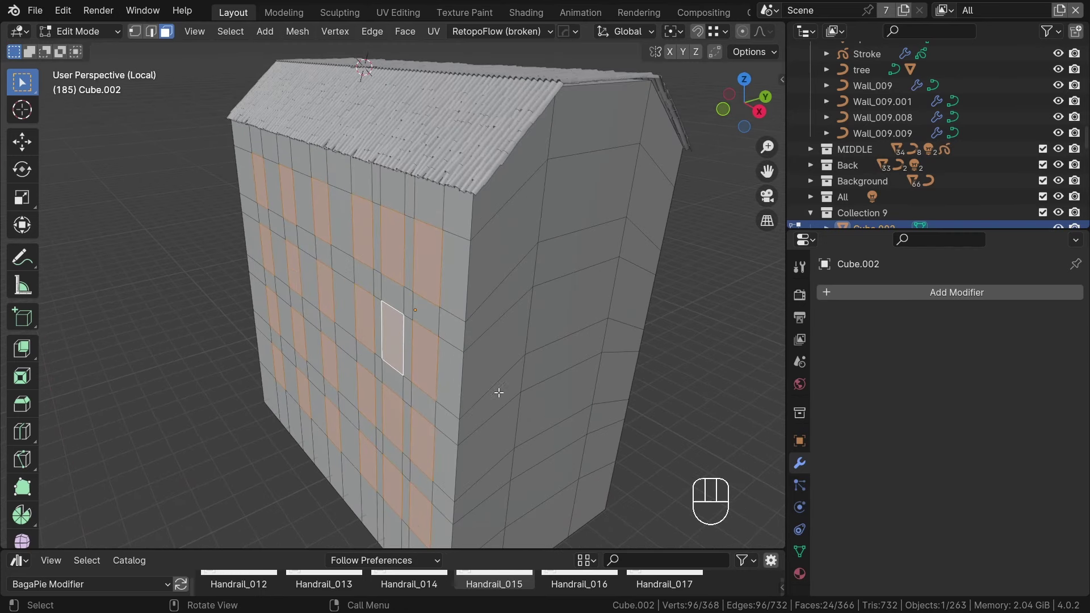
key(e)
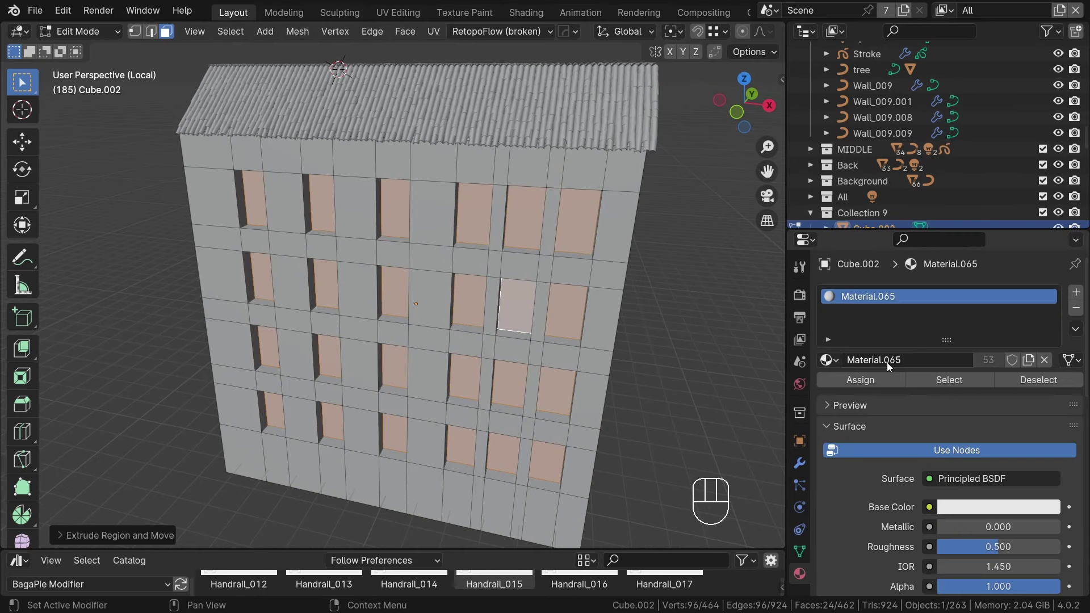
Step: Add a second material slot with a new material named WINDOWS and assign it to the window faces
click(1076, 292)
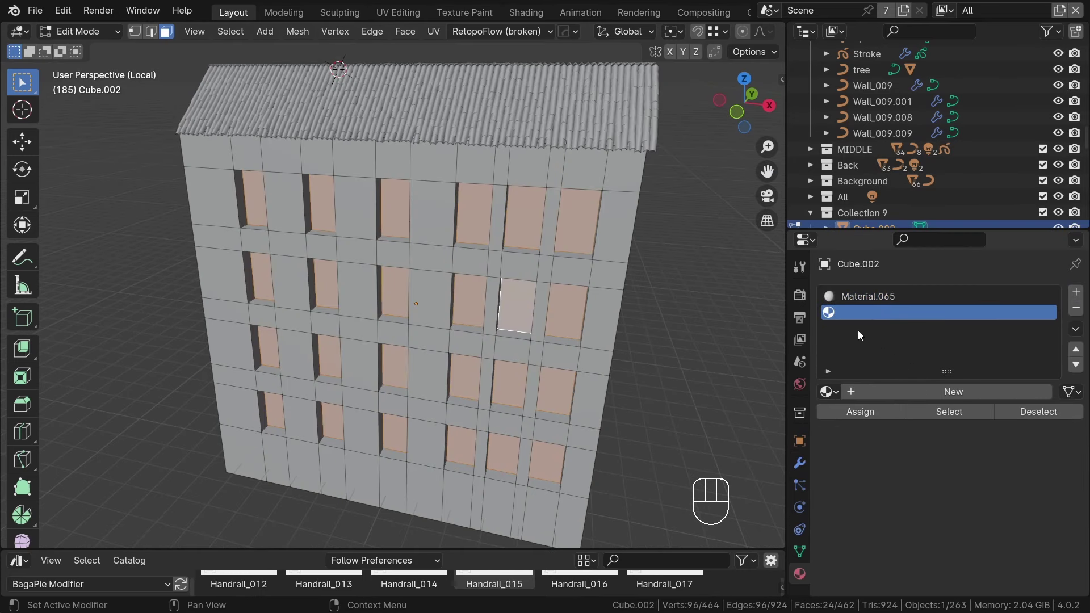
click(864, 398)
key(Return)
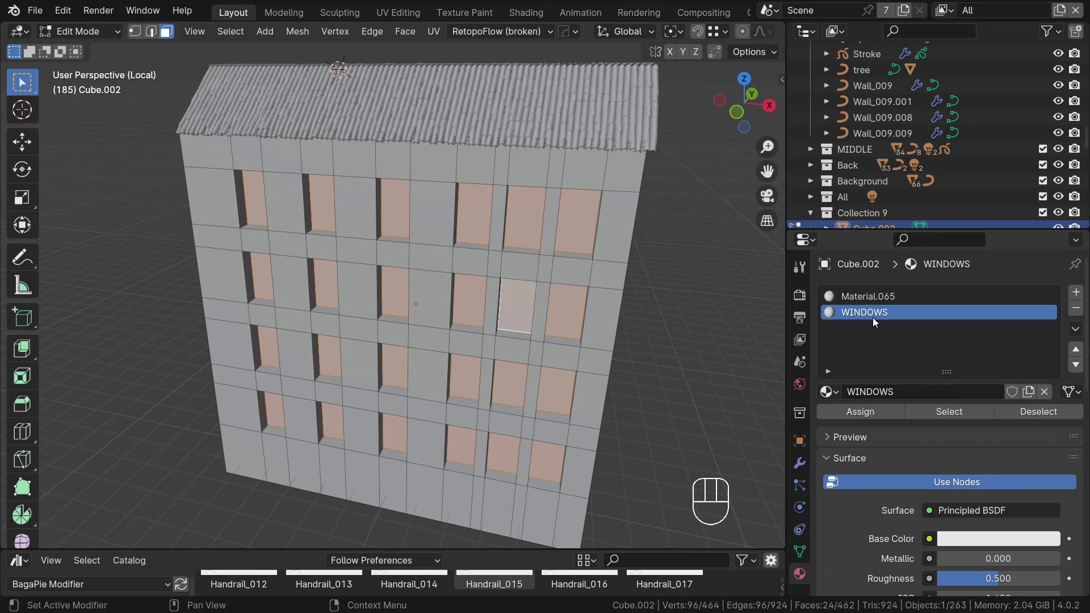
click(860, 412)
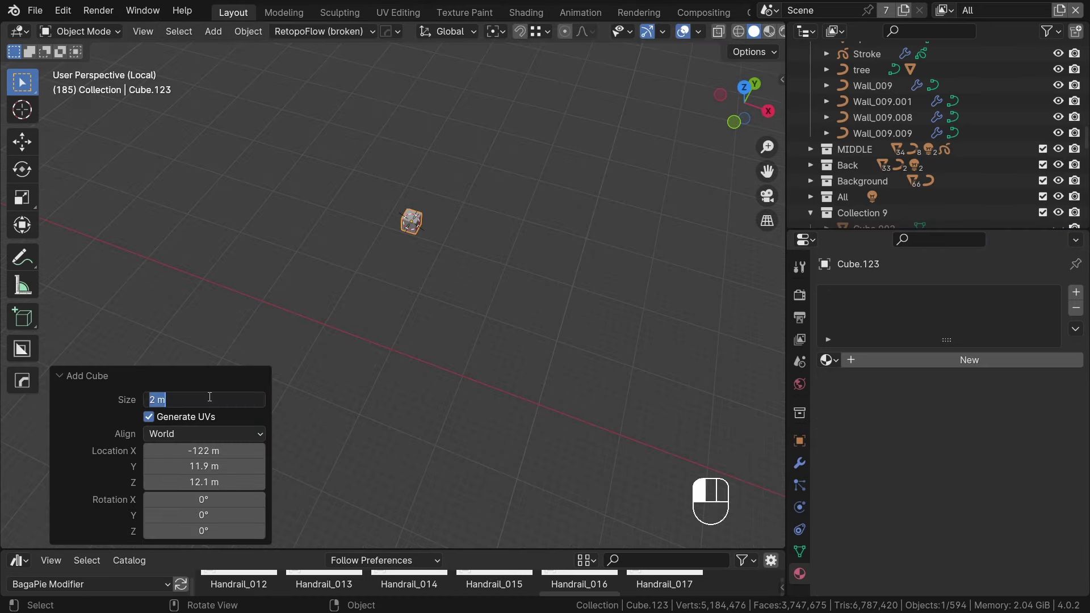
Step: Enlarge the newly added cube through its size setting and raise its top face along Z into a tall tower
key(Return)
middle_drag(511, 346, 503, 271)
scroll(503, 271, down, 5)
key(Tab)
middle_drag(584, 295, 586, 307)
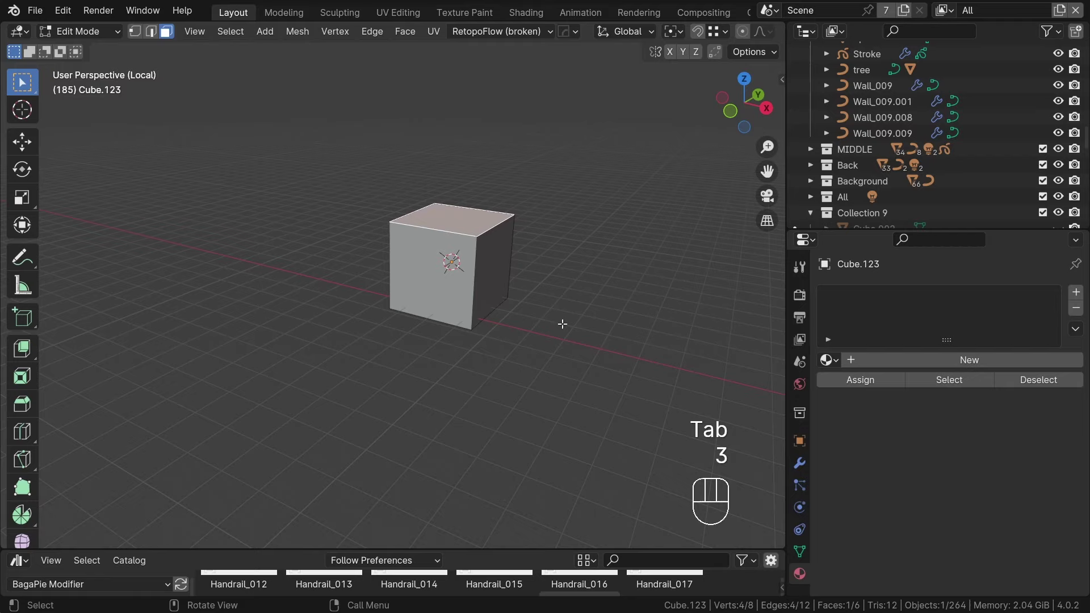
key(g)
key(z)
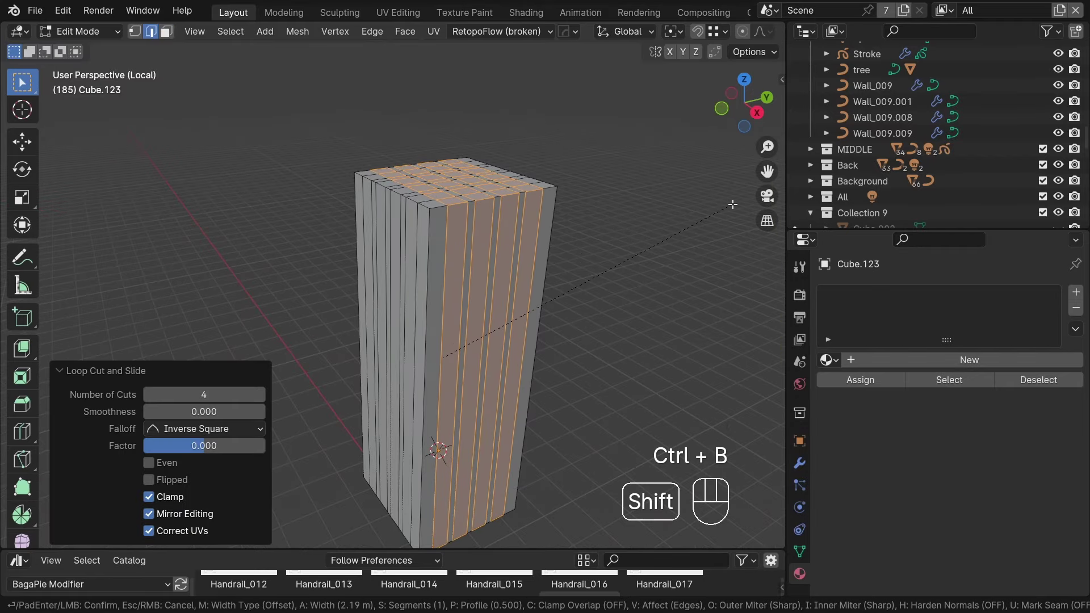
Step: Bevel the tower's vertical loop cuts by 2.19 m, add 11 horizontal loop cuts and bevel those by about 3 m
click(733, 205)
middle_drag(732, 204, 553, 318)
key(ctrl+r)
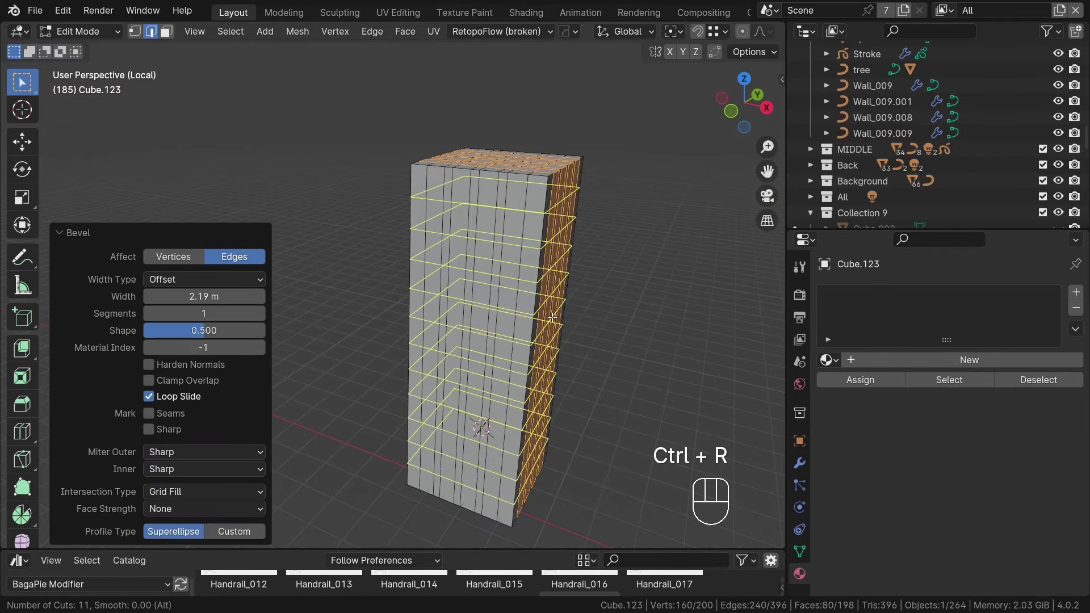
click(553, 318)
right_click(553, 318)
key(ctrl+b)
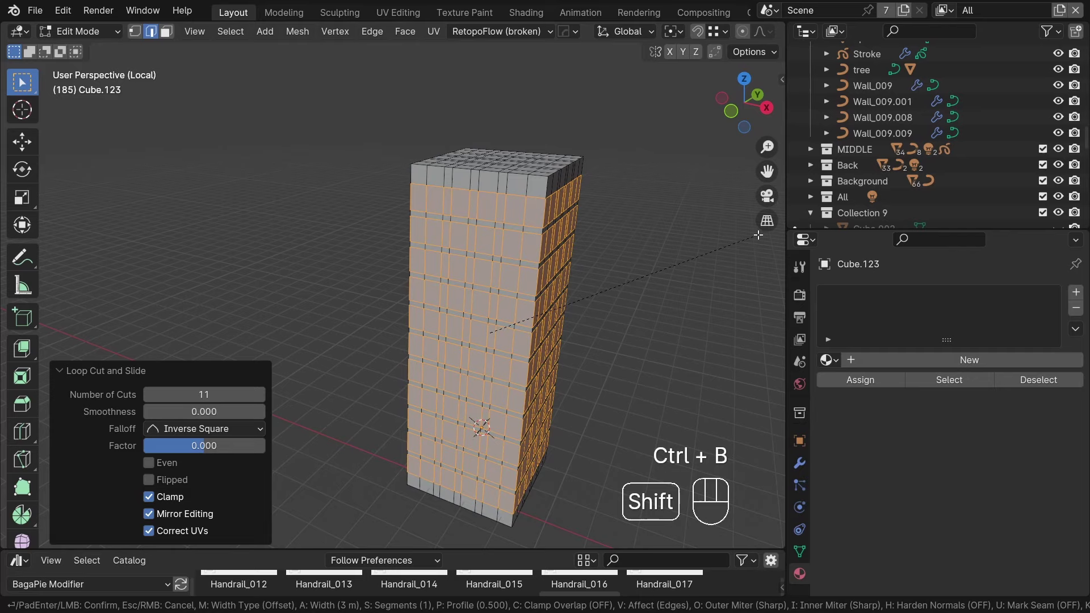
click(758, 236)
Step: Select all window faces on one side of the tower and extrude them inward
middle_drag(608, 229, 653, 233)
key(3)
click(445, 186)
middle_drag(590, 364, 545, 343)
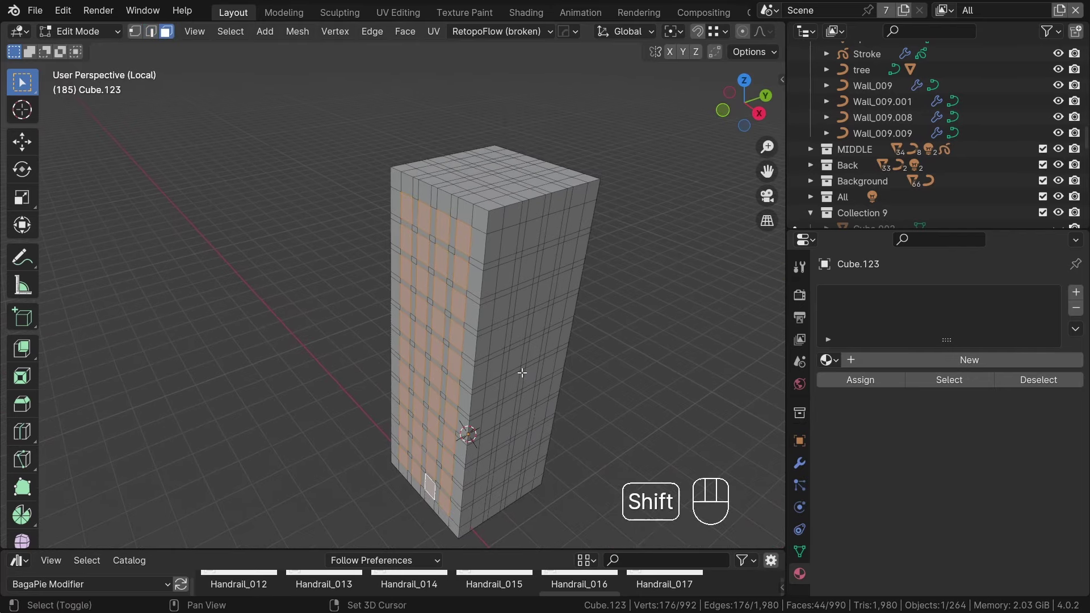
key(e)
click(567, 338)
key(Tab)
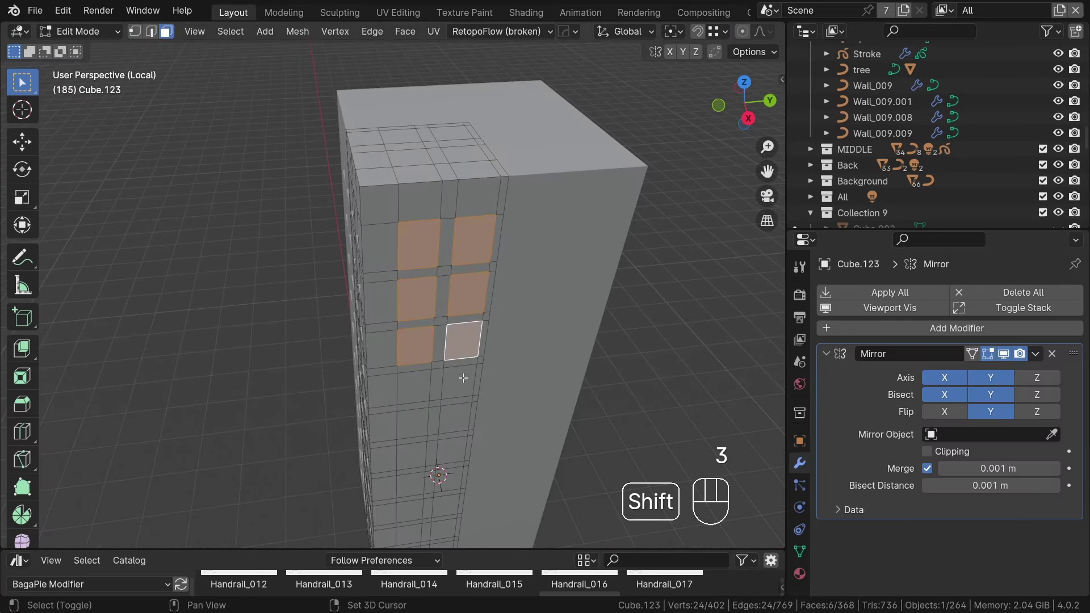
Step: Select the window faces on the adjacent side of the mirrored tower and extrude them inward
middle_drag(463, 378, 401, 209)
key(e)
click(465, 330)
Step: Select all of the tower's recessed window faces with Select Similar by Area
key(space)
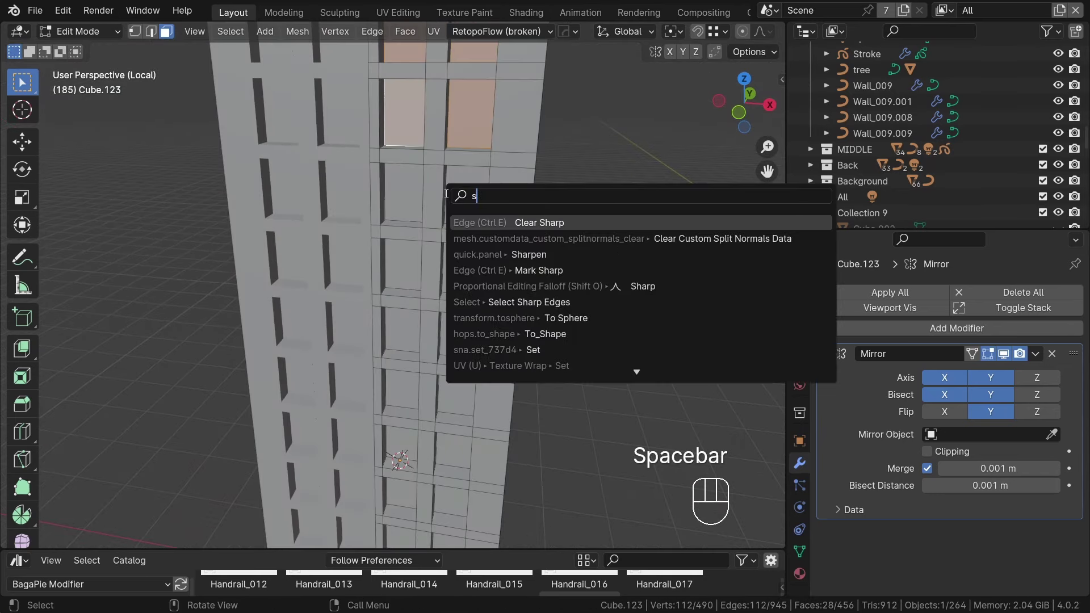
click(598, 223)
scroll(599, 222, down, 1)
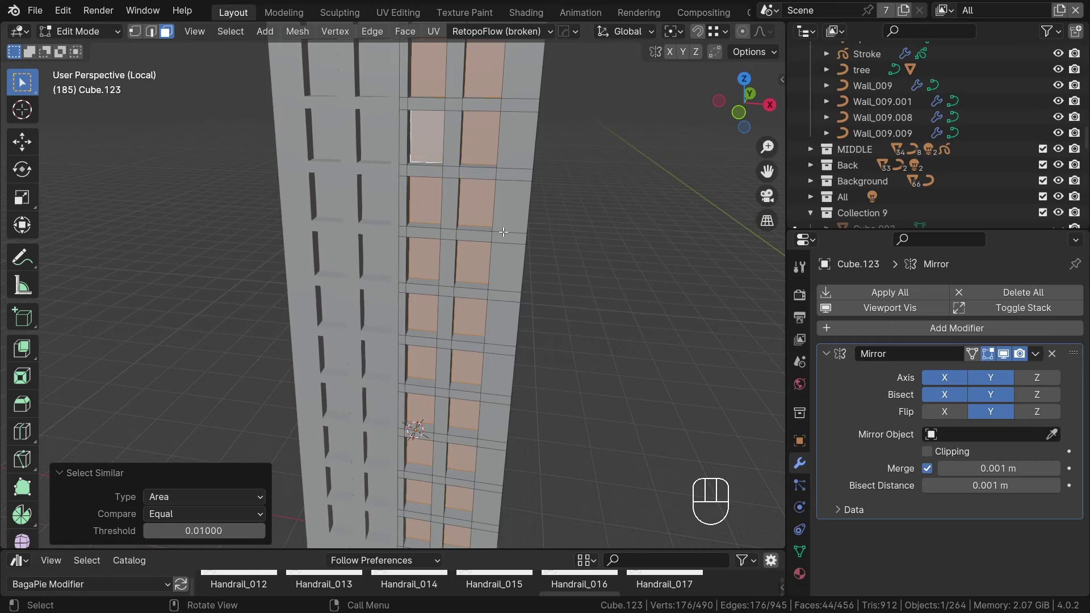
scroll(664, 327, down, 2)
middle_drag(721, 309, 687, 350)
scroll(688, 350, down, 1)
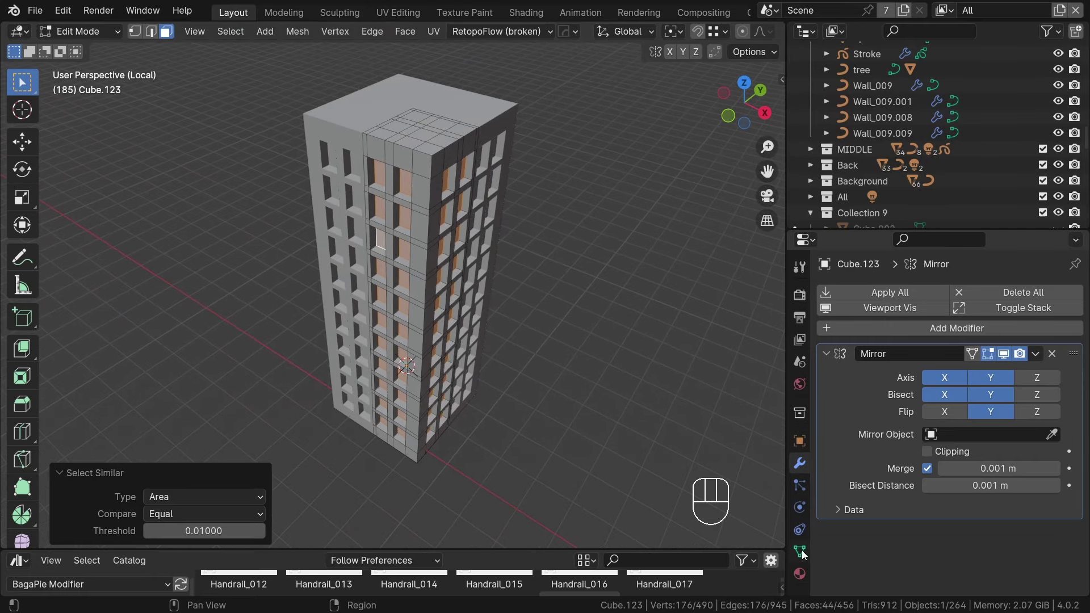
Step: Add a second material slot to the tower, choose the WINDOWS material and assign it to the selected window faces, leaving Edit Mode
click(799, 574)
click(938, 361)
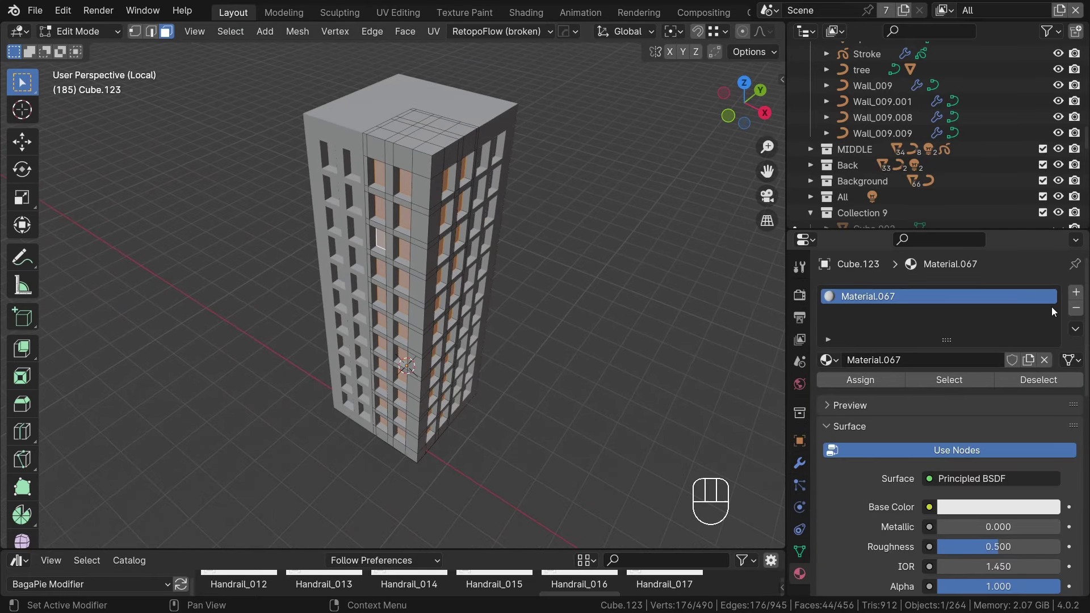
click(1076, 292)
click(828, 391)
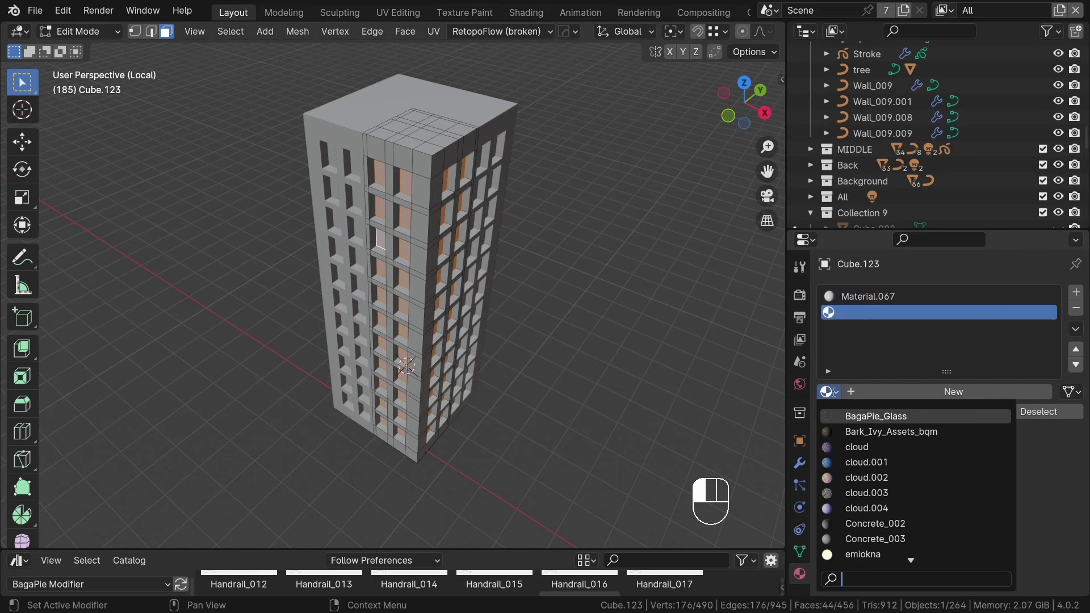
text(w)
click(857, 416)
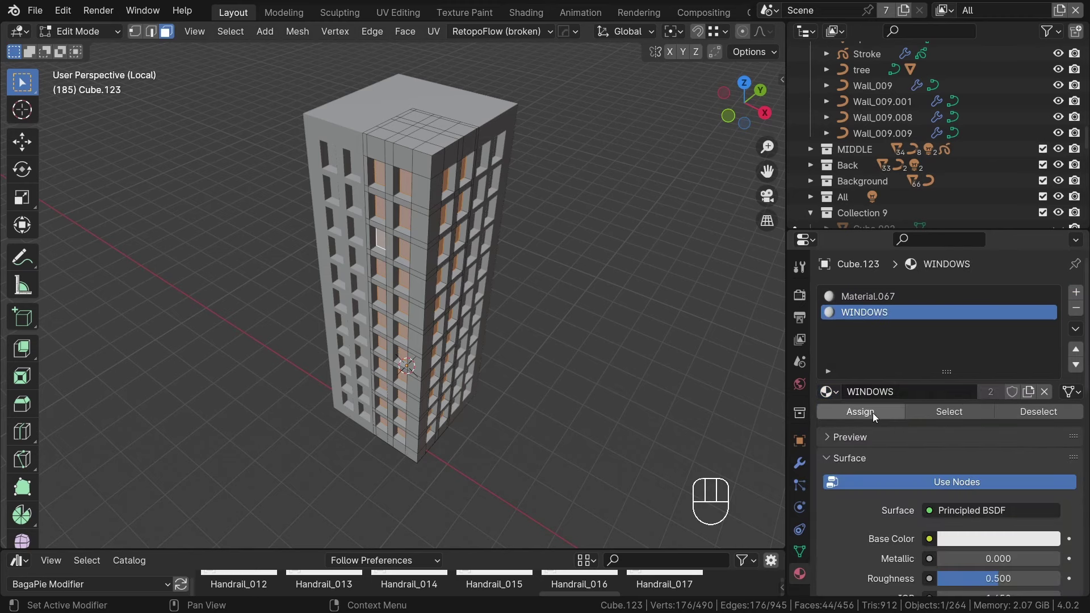
click(861, 412)
key(Tab)
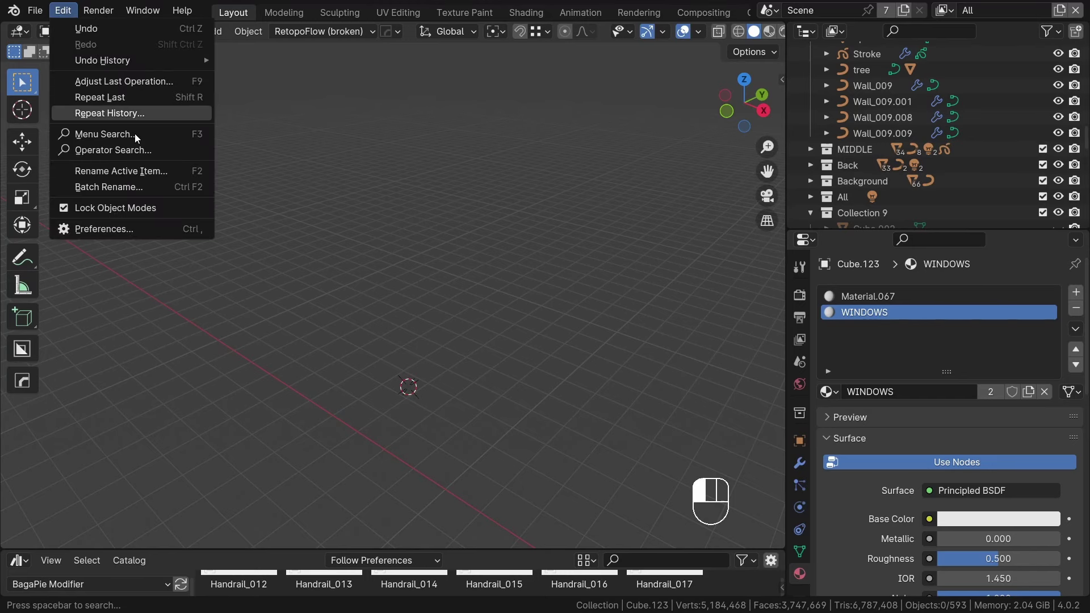
Step: Search the add-ons in Blender's preferences for "tree"
click(119, 234)
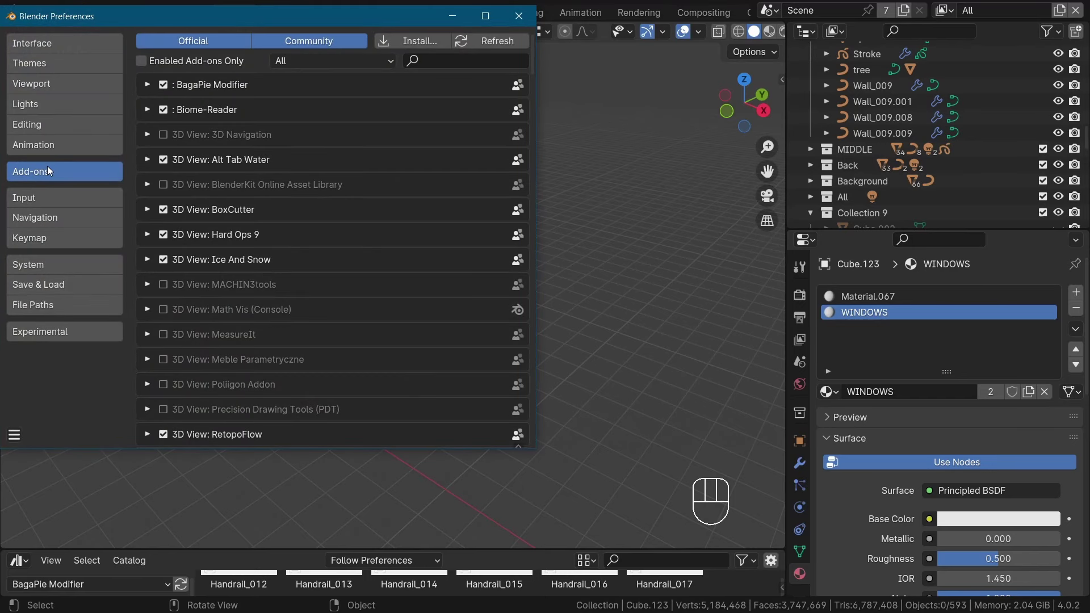
click(427, 57)
text(tree)
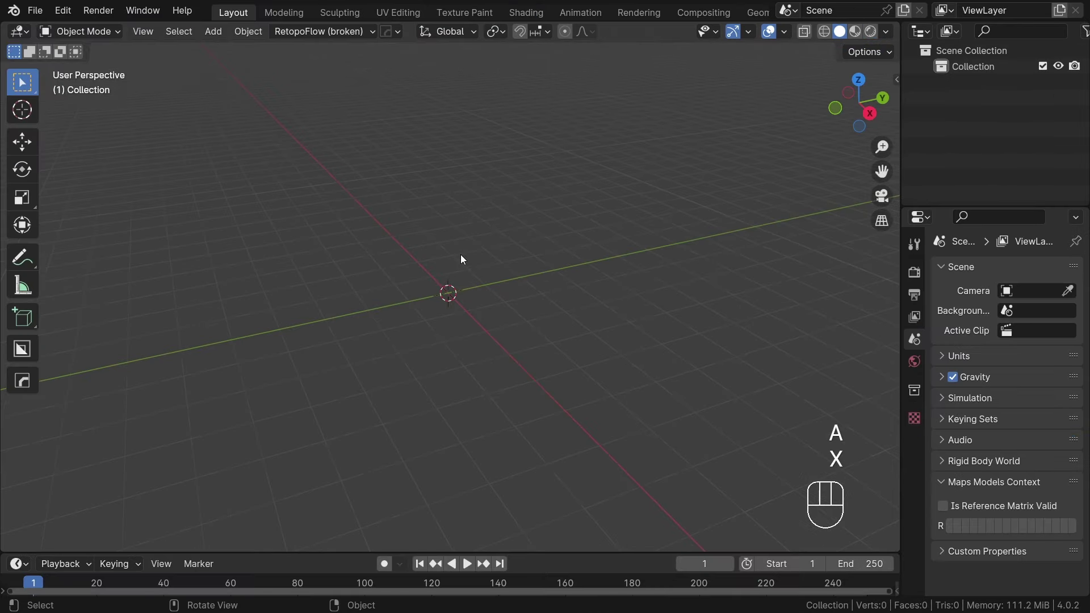
Step: Add a Sapling tree to the empty scene
key(shift+a)
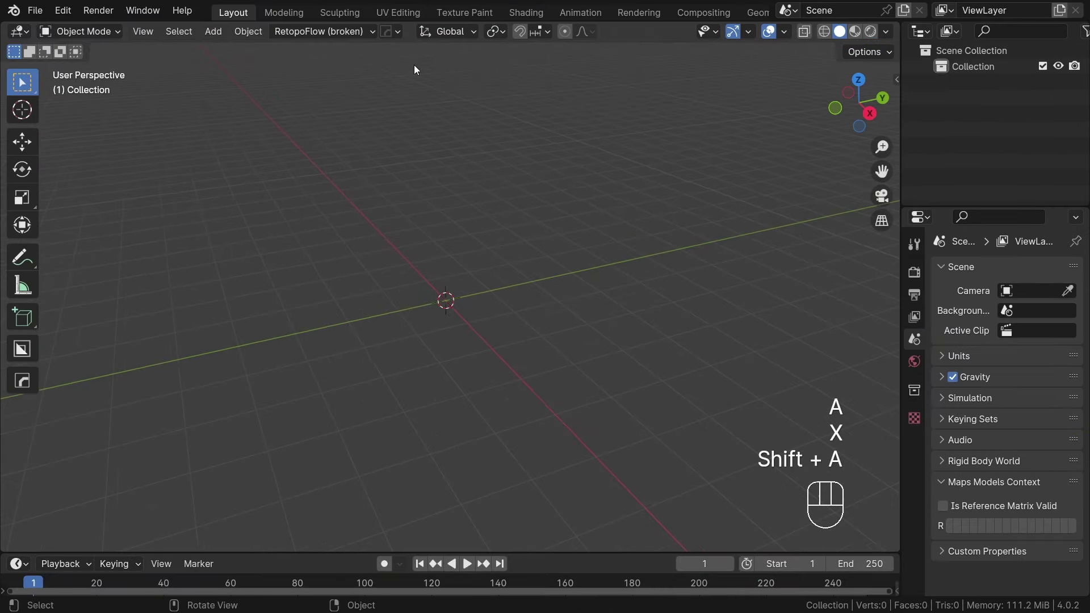
key(shift+a)
mouse_move(423, 105)
click(497, 591)
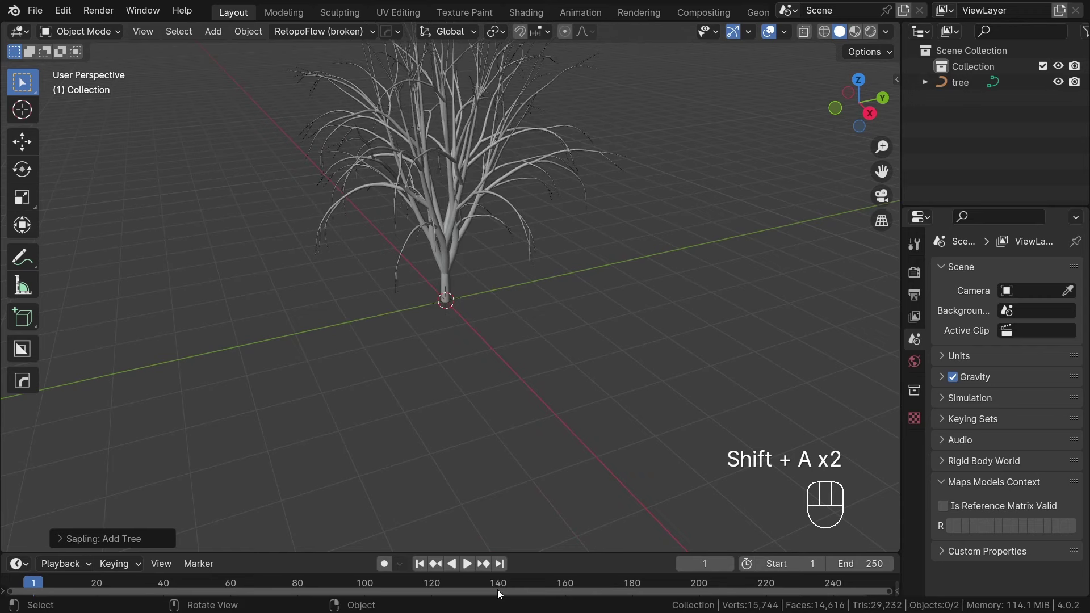
middle_drag(469, 282, 536, 334)
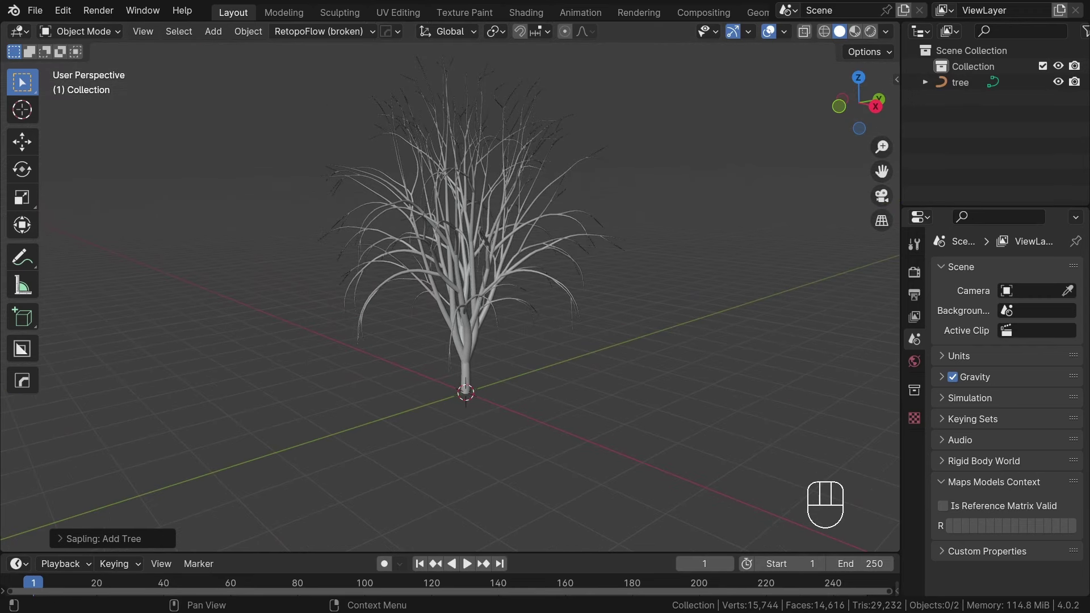
Step: Load the japanese_maple preset in the Sapling tree's creation settings
click(93, 537)
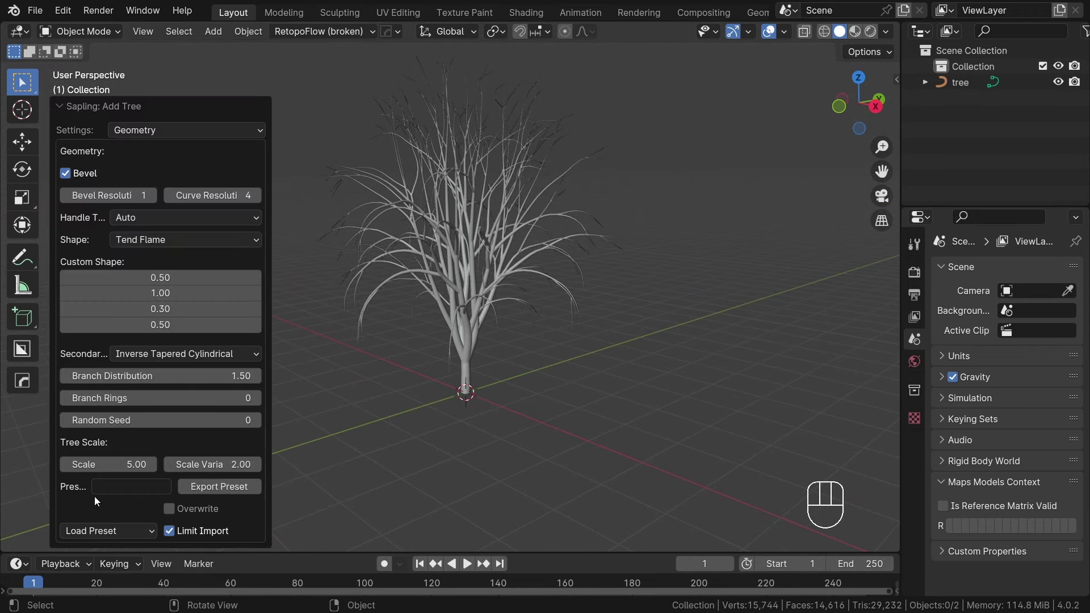
click(98, 530)
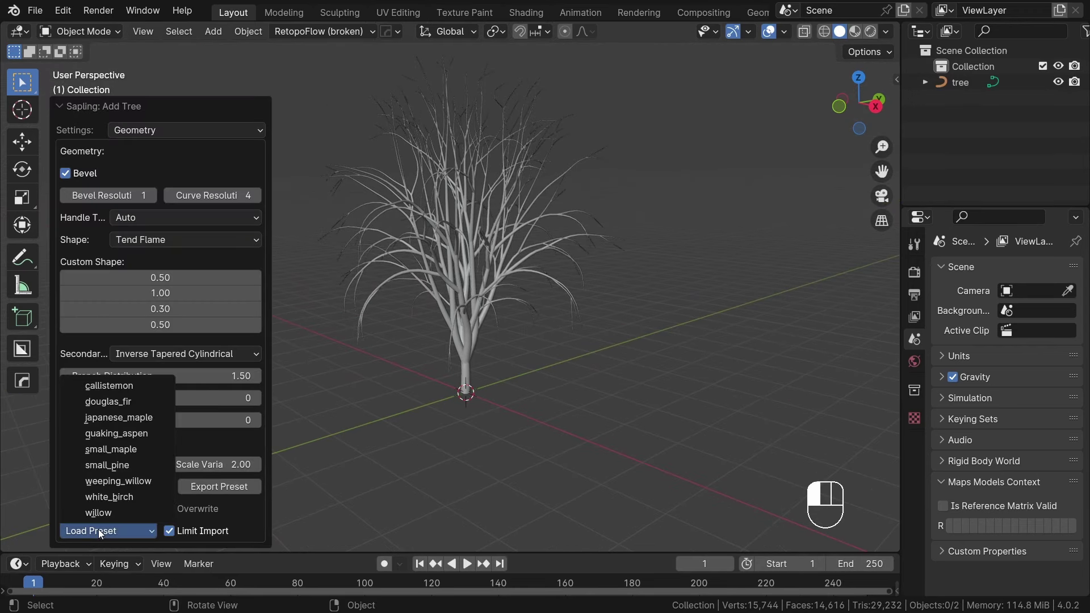
click(139, 419)
middle_drag(498, 389, 503, 353)
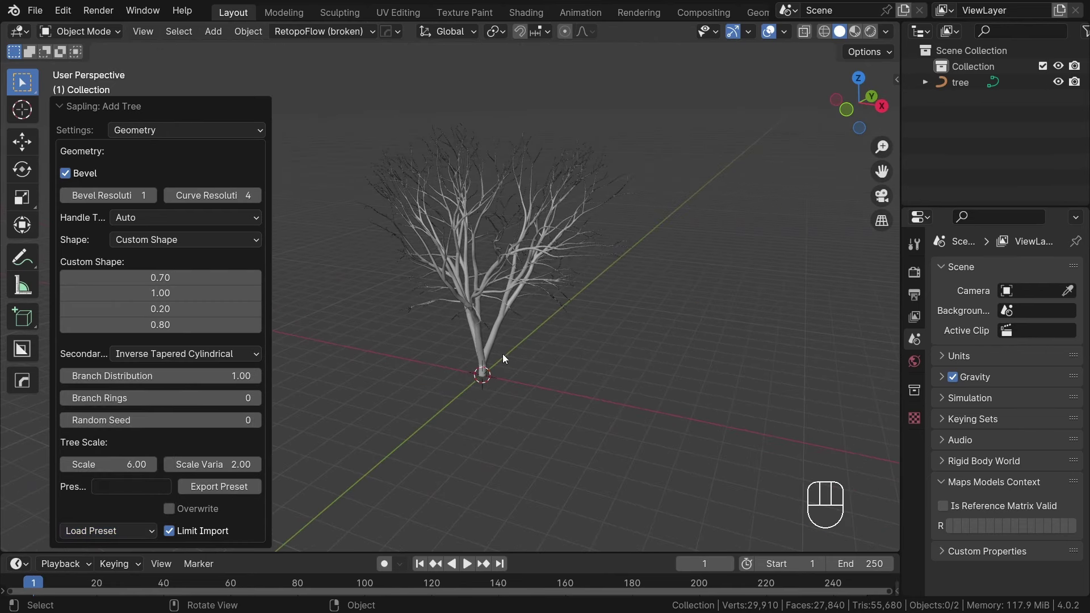
Step: Show leaves on the Sapling tree and set their leaf scale to 0.31
click(153, 132)
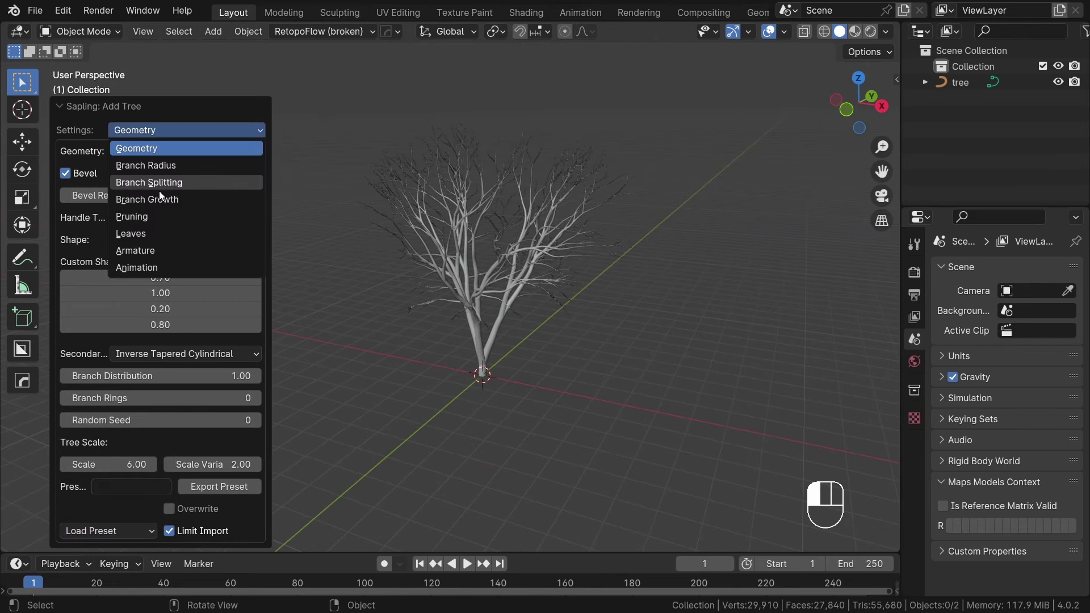
click(172, 235)
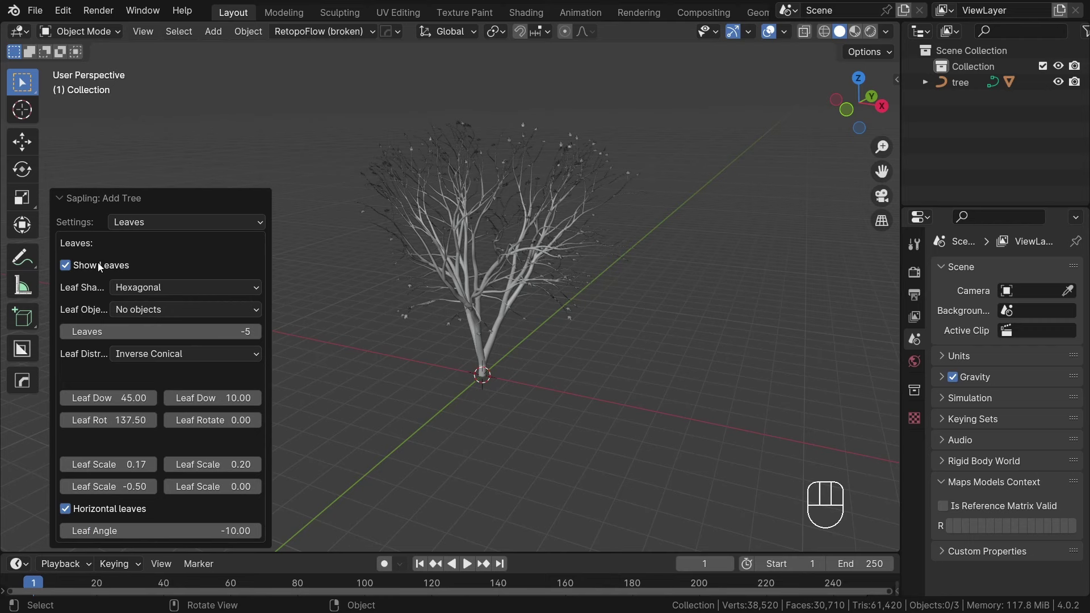
middle_drag(551, 173, 554, 191)
scroll(602, 193, up, 6)
shift+drag(109, 465, 142, 464)
Step: Increase the Sapling tree's branch splitting levels by two
click(155, 223)
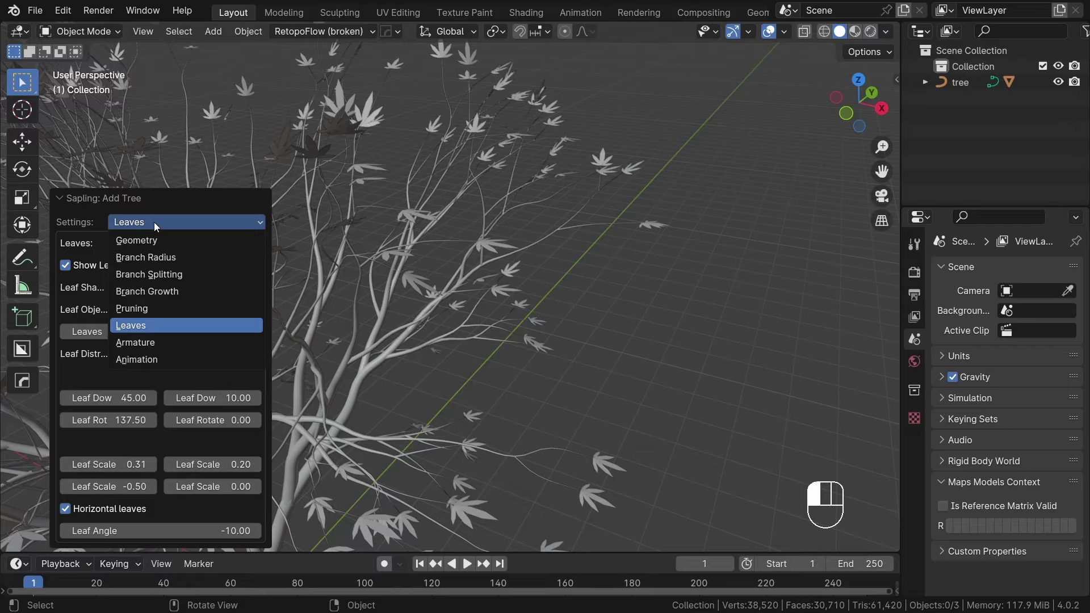
click(153, 273)
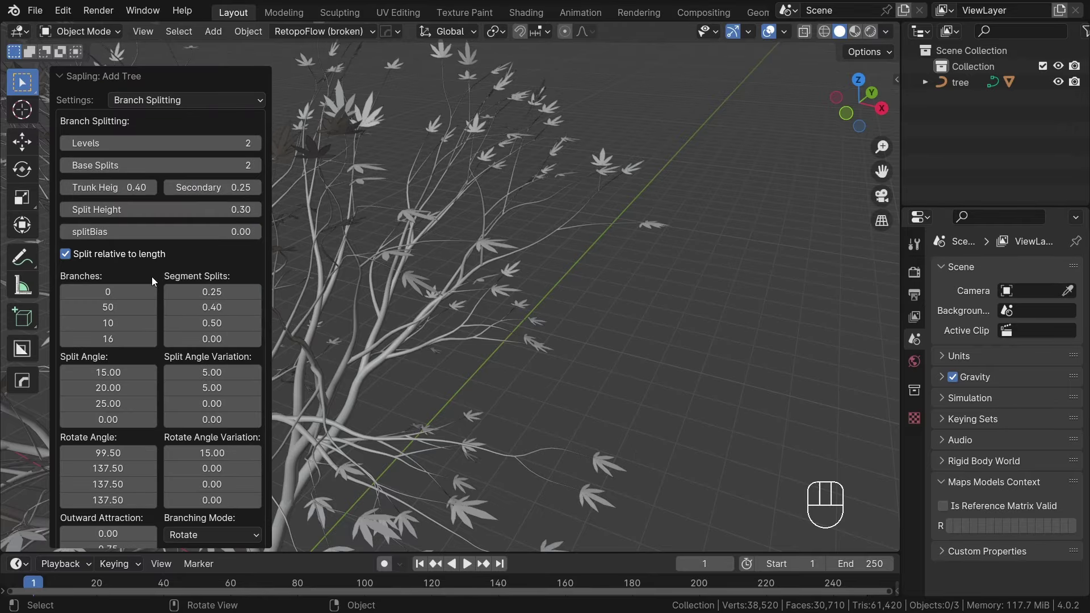
click(256, 147)
scroll(779, 295, down, 6)
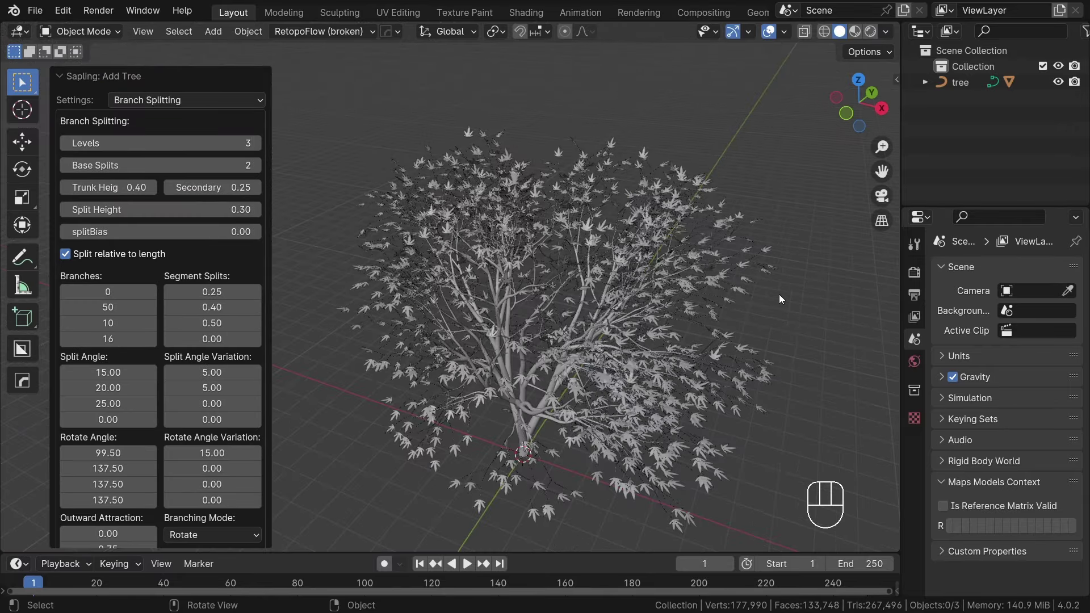
middle_drag(717, 301, 642, 267)
click(258, 146)
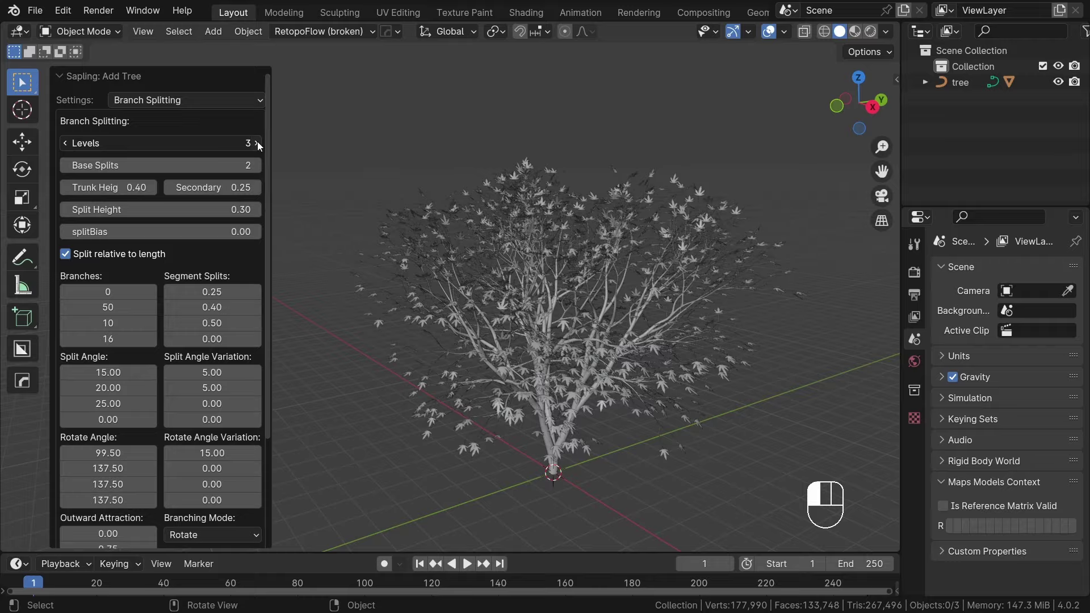
middle_drag(655, 300, 659, 261)
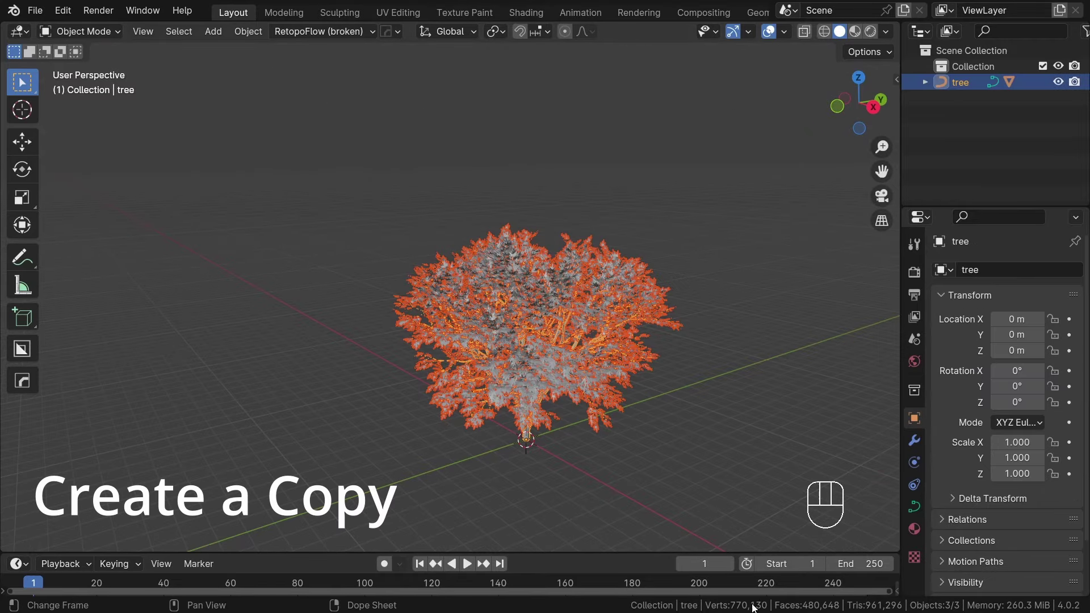
Step: Duplicate the tree as an independent copy and also as a linked instance placed beside the original
middle_drag(602, 284, 610, 339)
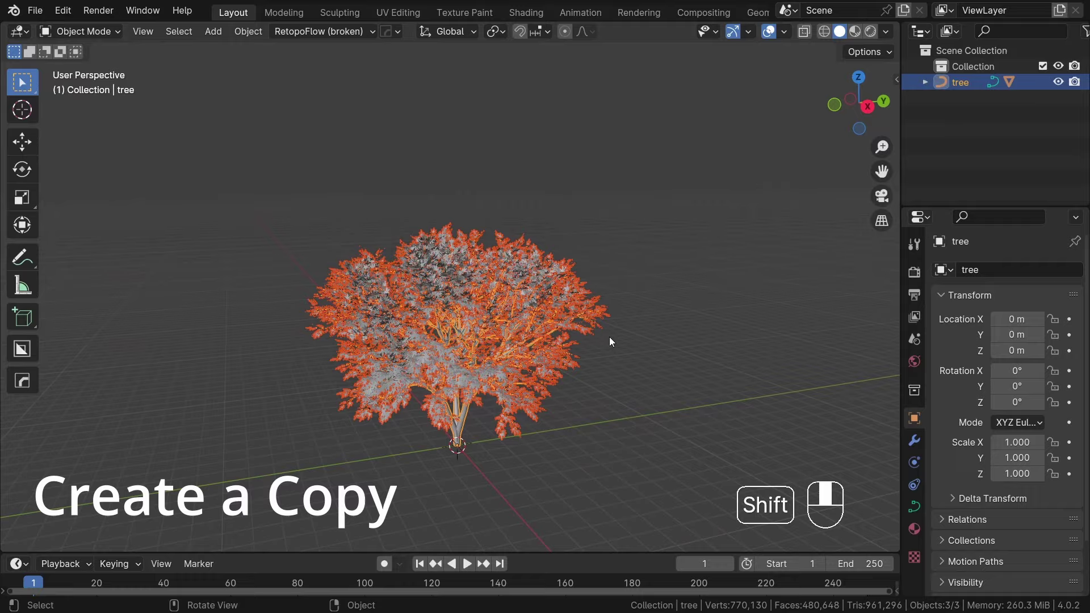
key(shift+d)
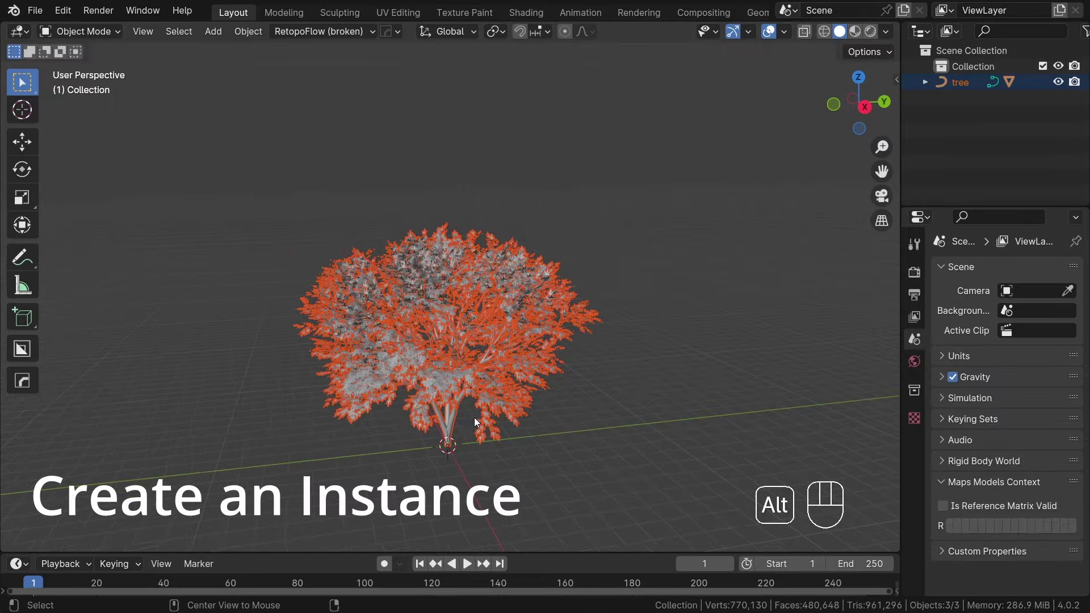
key(alt+d)
click(746, 405)
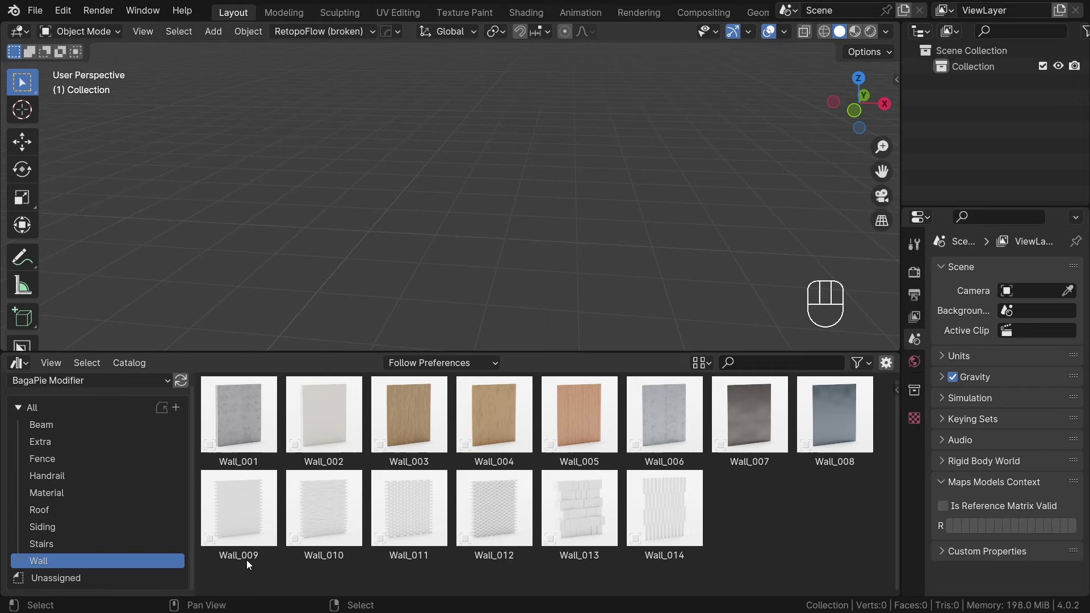
Step: Place the BagaPie Wall_009 brick wall asset in the scene and add a Bevel modifier with an amount of 0.005 m
drag(246, 560, 425, 318)
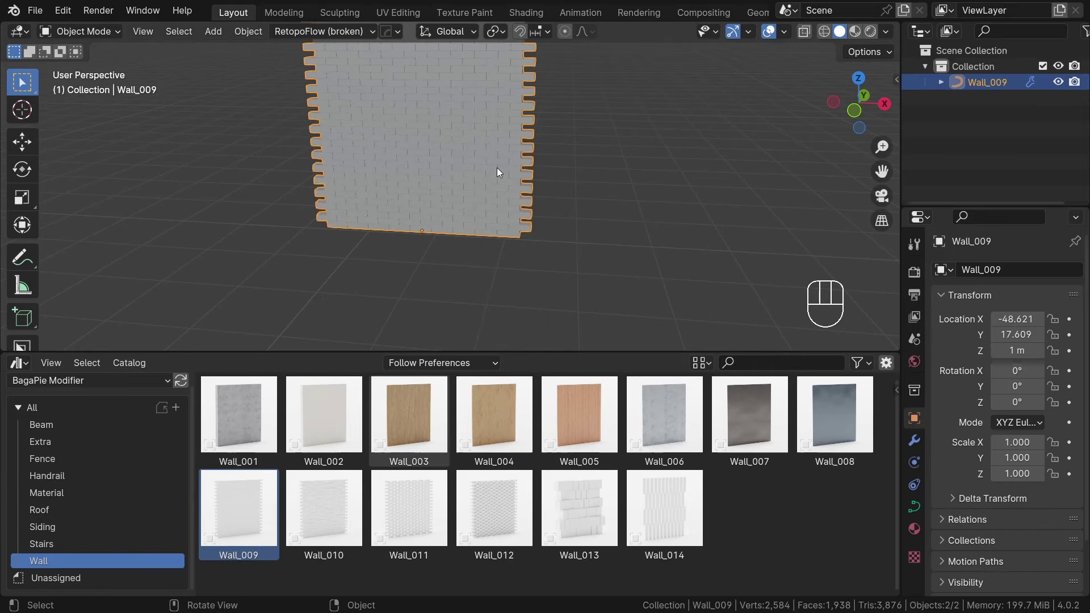
click(978, 312)
text(b)
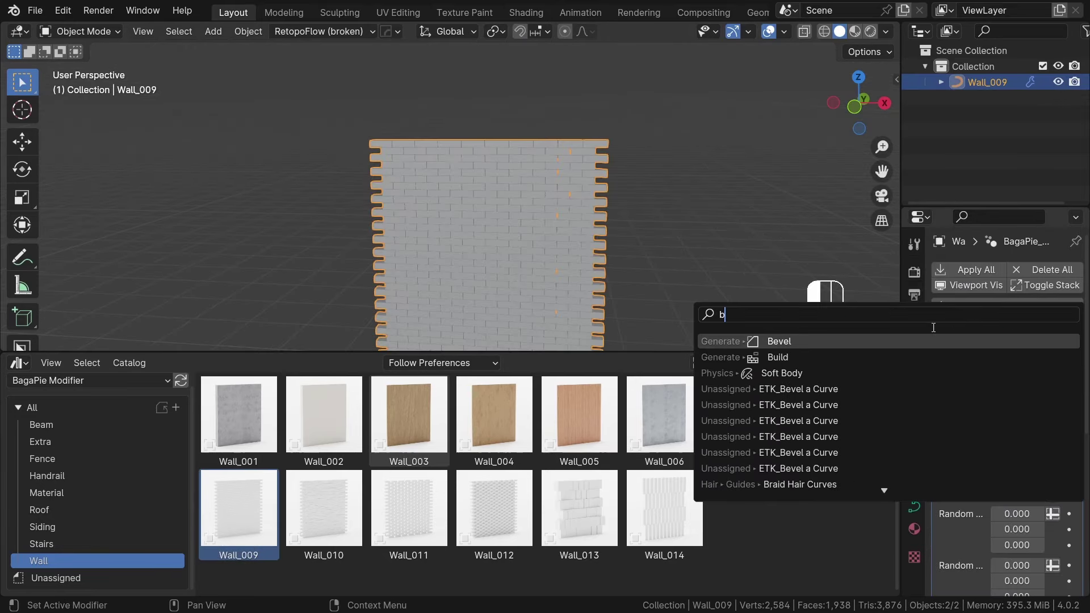
click(894, 339)
key(shift+b)
mouse_move(1025, 413)
shift+mouse_down()
mouse_move(994, 412)
mouse_move(1025, 413)
shift+mouse_up()
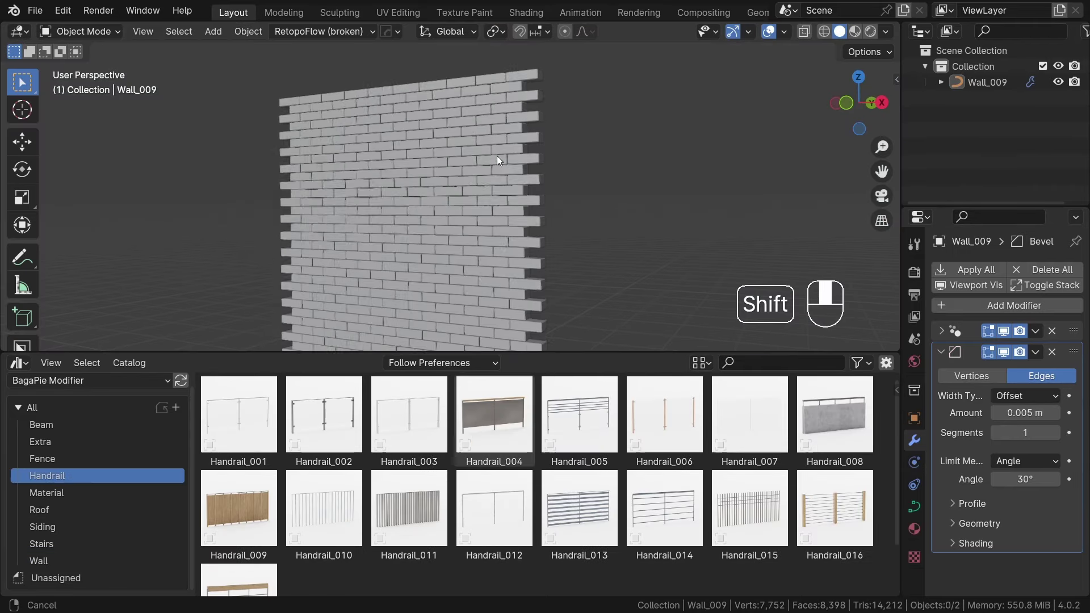
Step: Place the BagaPie Handrail_005 asset in the scene and move it clear of the brick wall
drag(589, 419, 508, 253)
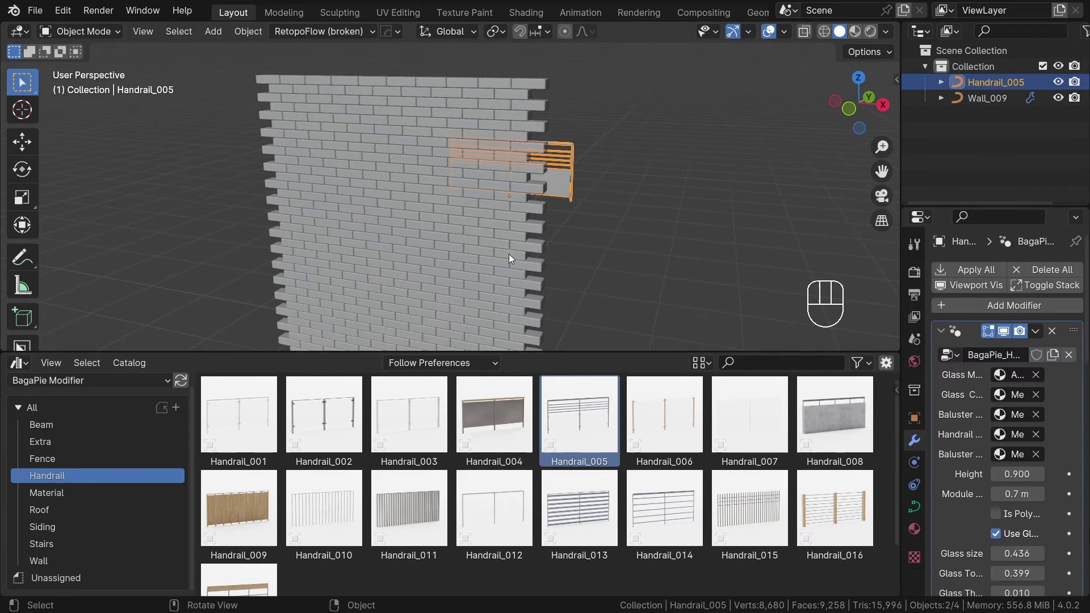
key(g)
click(642, 240)
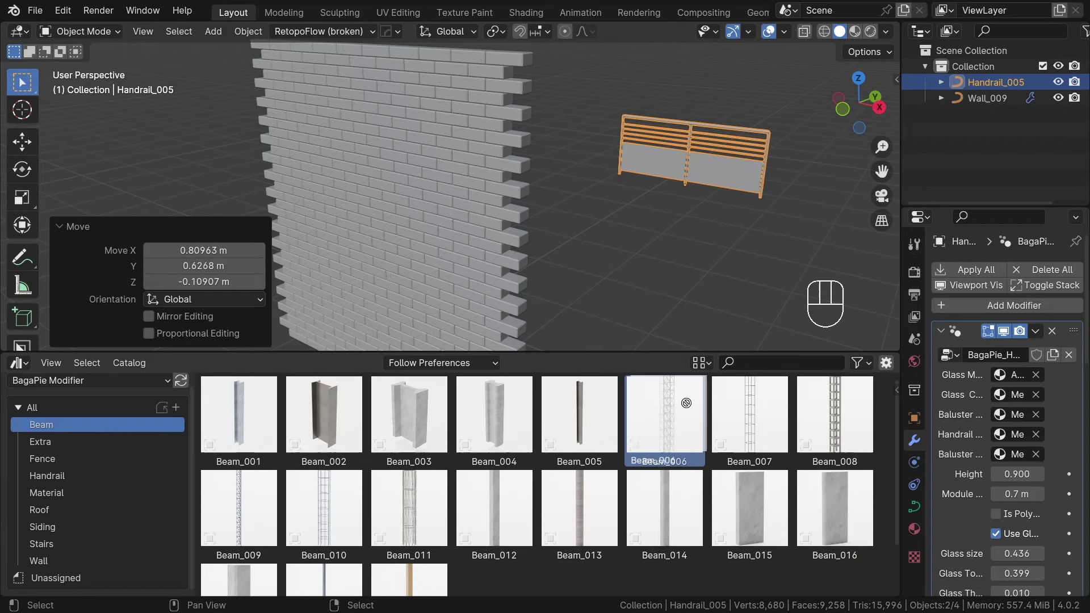
Step: Place the BagaPie Beam_006 lattice asset in the scene, set its sides count to 5 and adjust its radius
drag(664, 421, 679, 298)
scroll(678, 259, down, 5)
shift+middle_drag(680, 245, 553, 318)
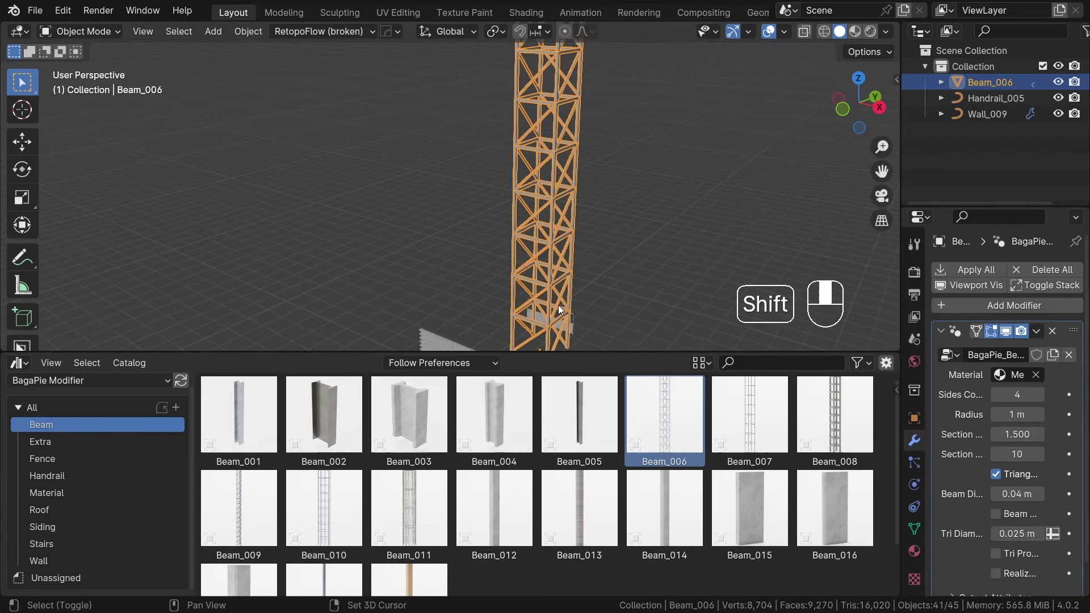
scroll(553, 306, down, 4)
middle_drag(531, 267, 589, 274)
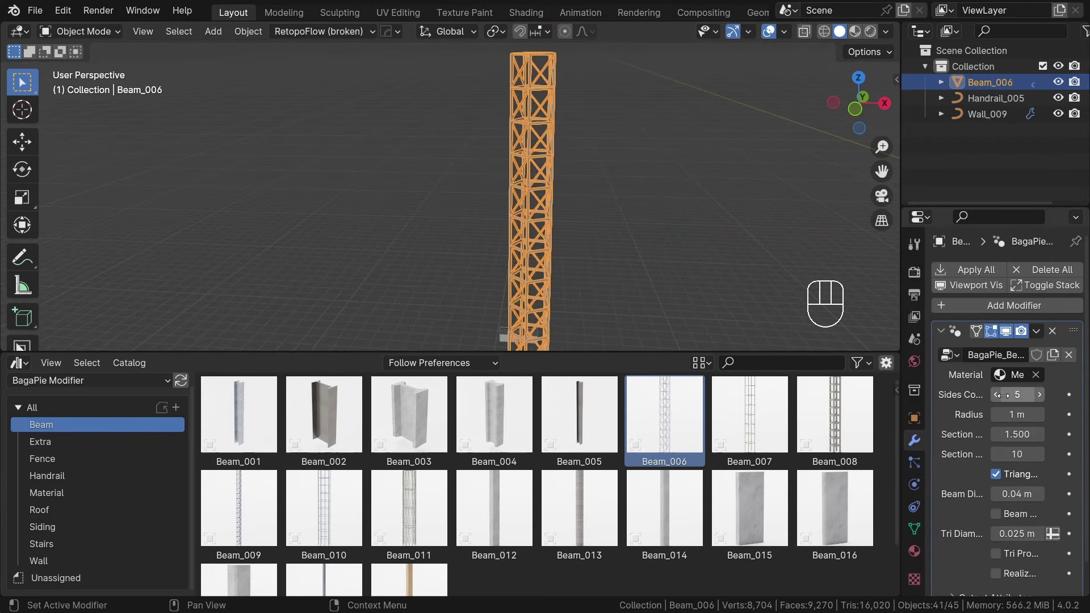
drag(1016, 414, 995, 414)
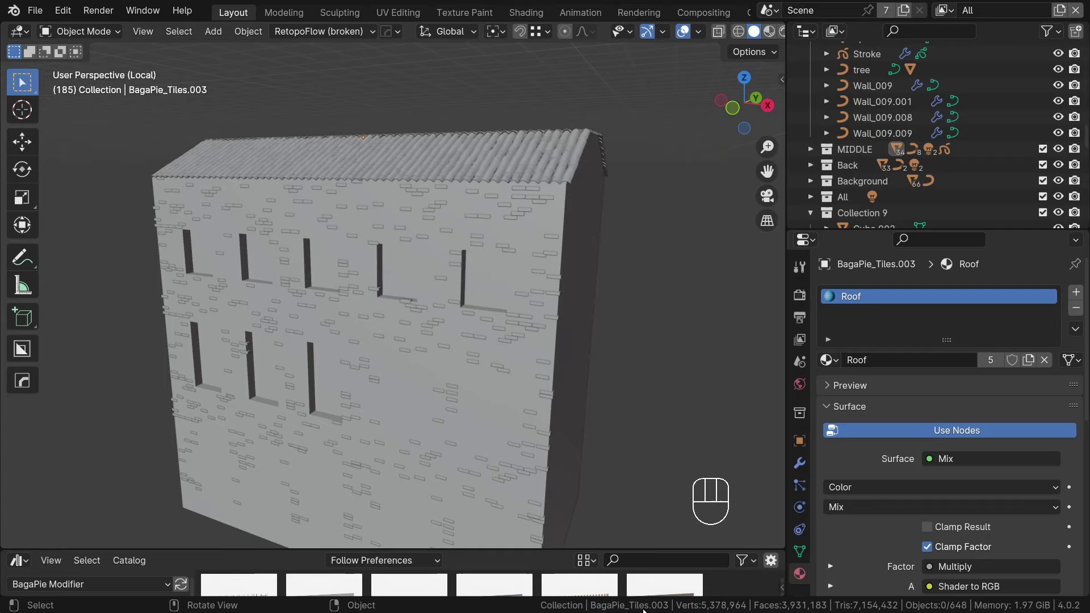
Step: Select the scattered bricks above the building's upper windows and open the Geometry Nodes workspace
middle_drag(564, 363, 367, 224)
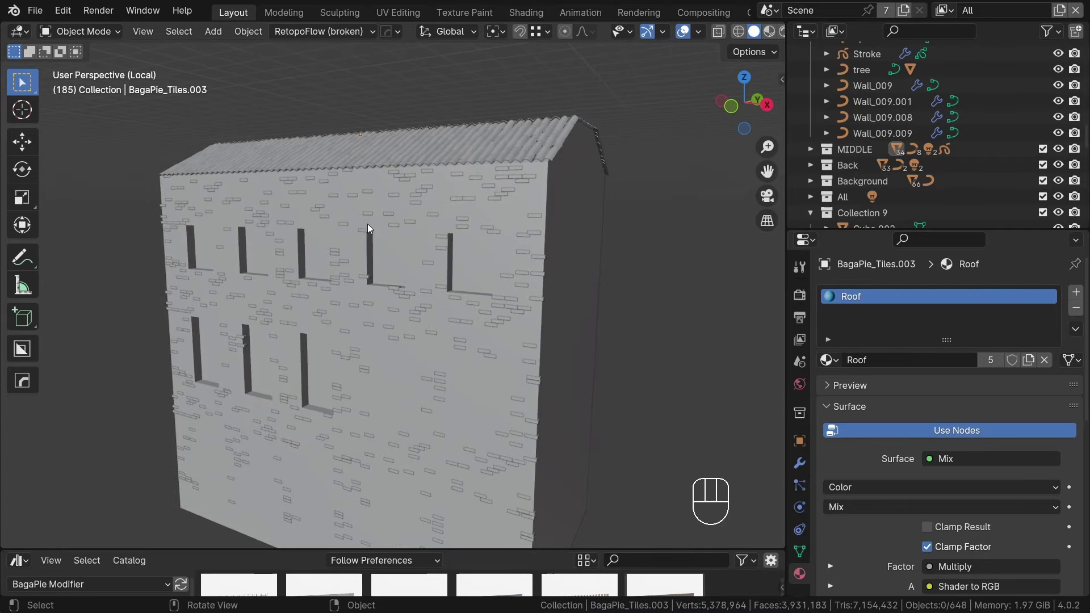
click(418, 196)
click(417, 195)
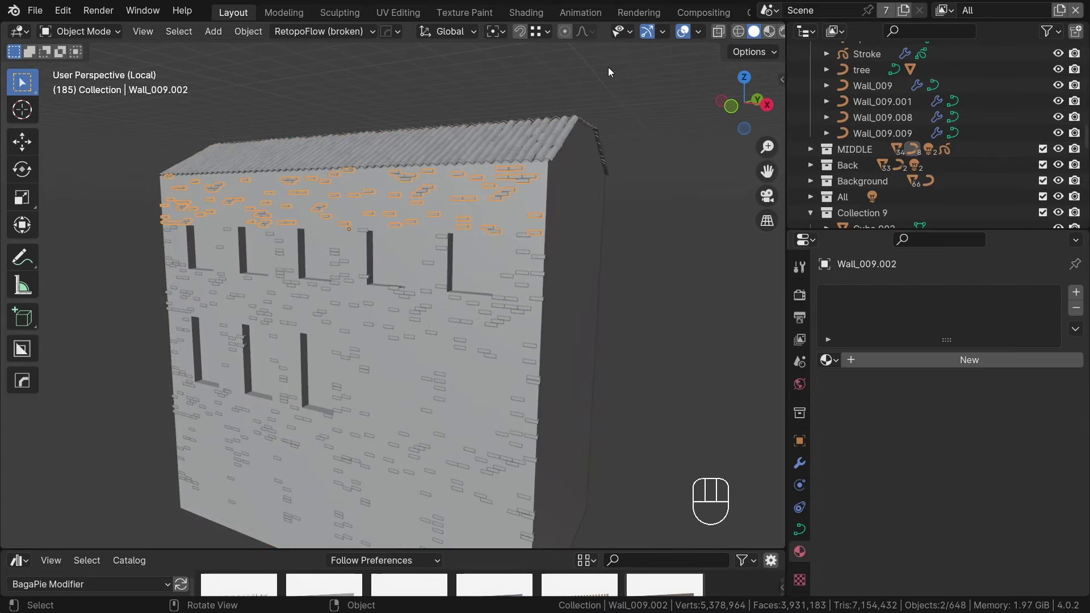
scroll(709, 20, down, 2)
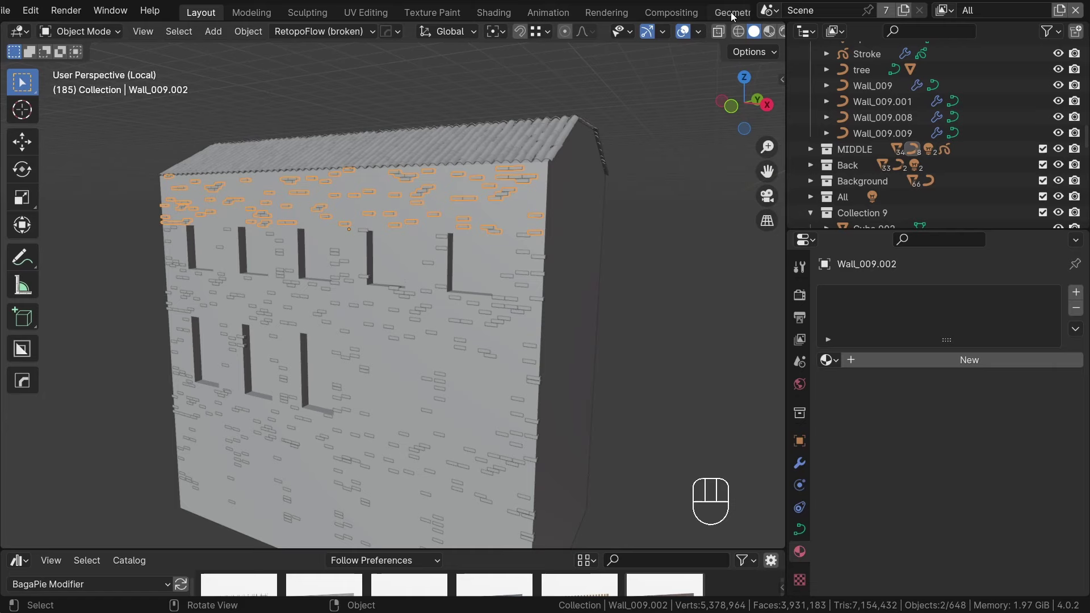
click(732, 14)
Step: Move the Random Value node directly beneath the Delete Geometry node in the brick wall's node tree
scroll(567, 420, down, 7)
middle_drag(410, 306, 445, 392)
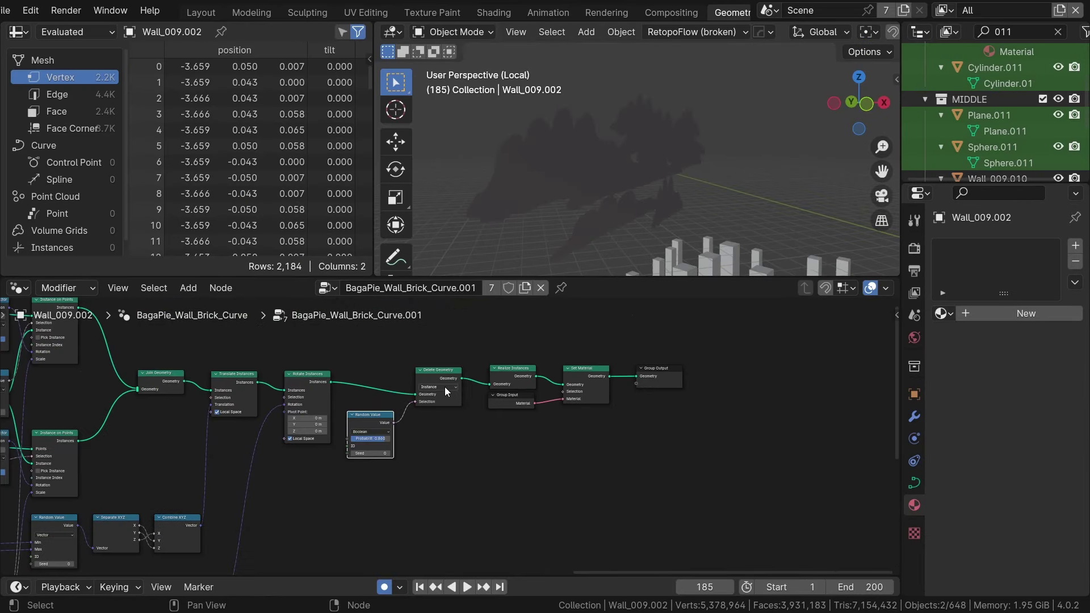
scroll(441, 387, up, 11)
drag(266, 459, 421, 456)
middle_drag(671, 486, 513, 474)
scroll(602, 482, down, 1)
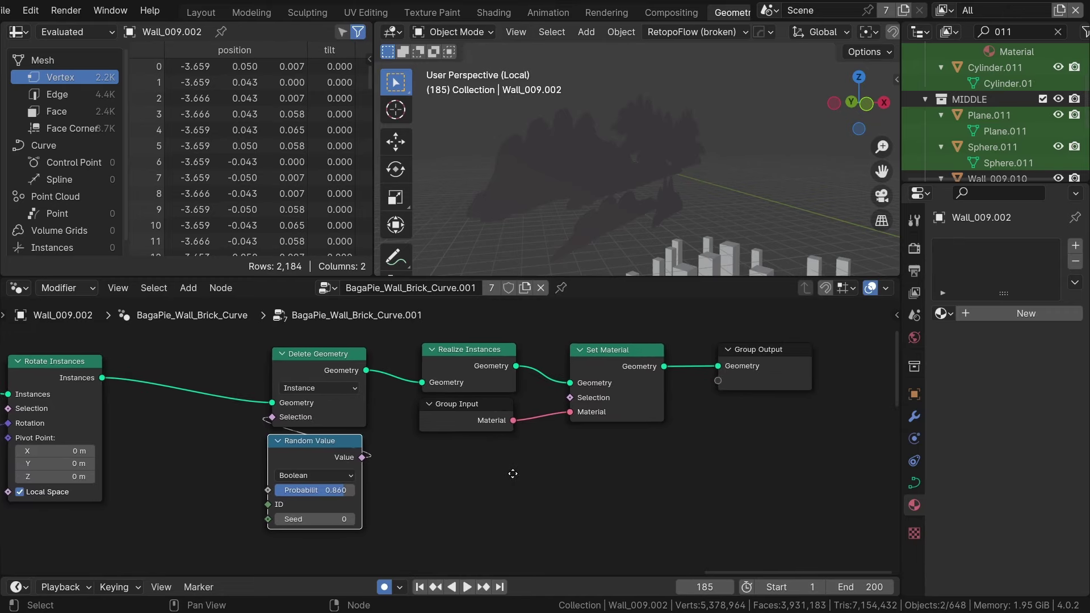
Step: Select the orange planes behind the brick building's windows and inspect them in Edit Mode, returning to Object Mode
middle_drag(445, 459, 581, 459)
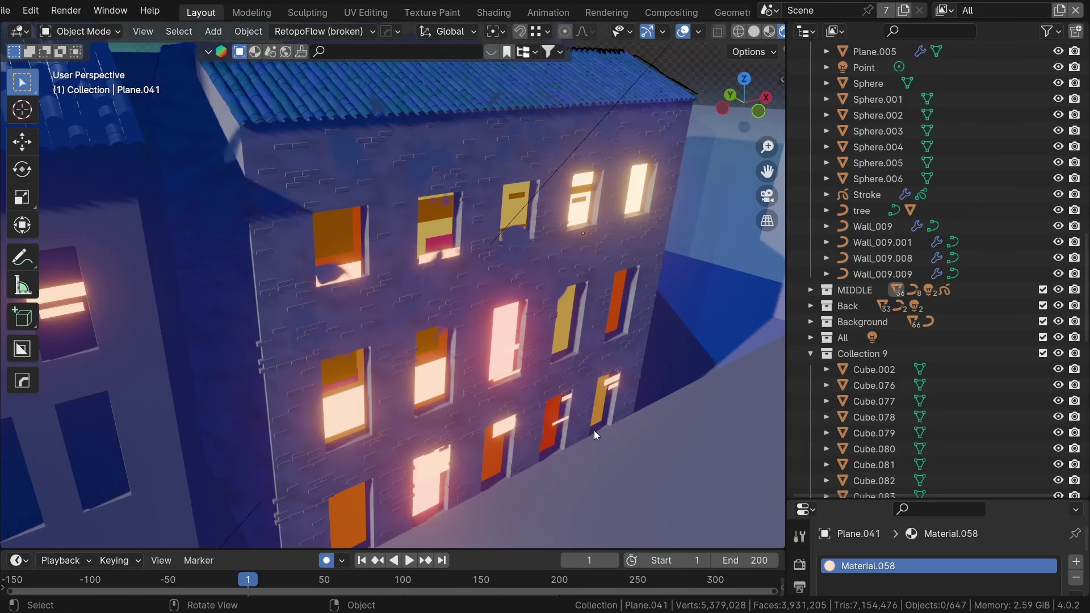
scroll(458, 388, up, 3)
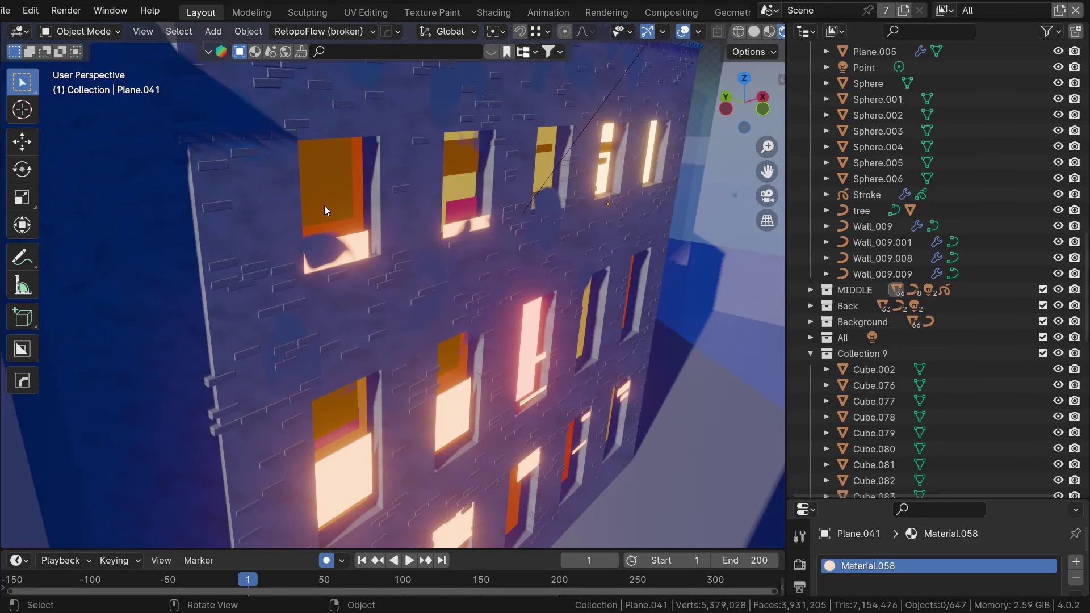
click(322, 206)
key(ctrl+Tab)
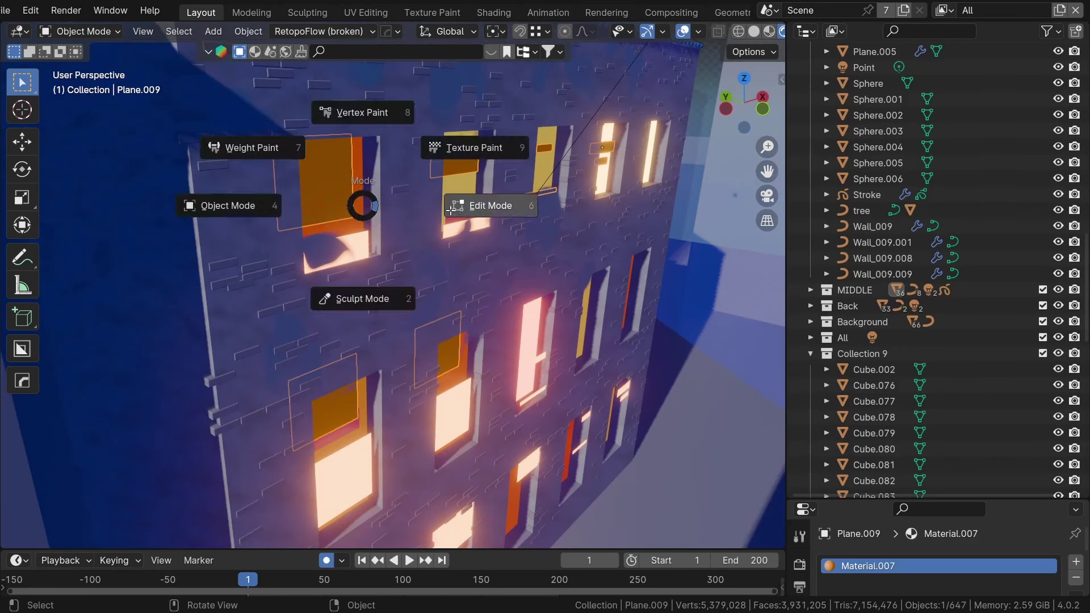
click(486, 207)
key(Tab)
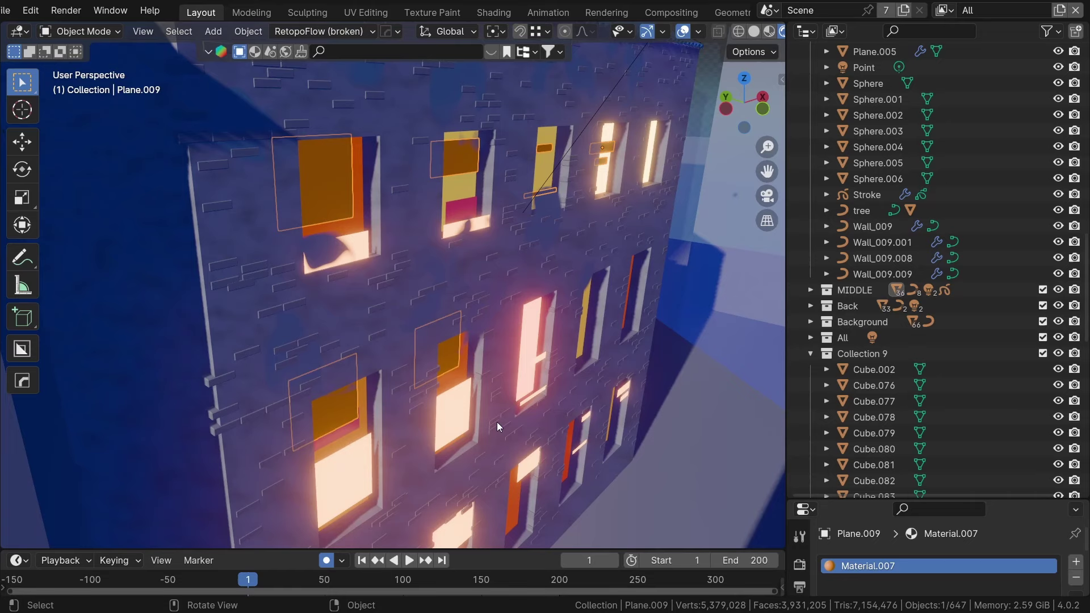
Step: Select the paint stain planes on the brick facade and isolate them in local view
click(444, 282)
middle_drag(444, 282, 394, 206)
key(KP_Divide)
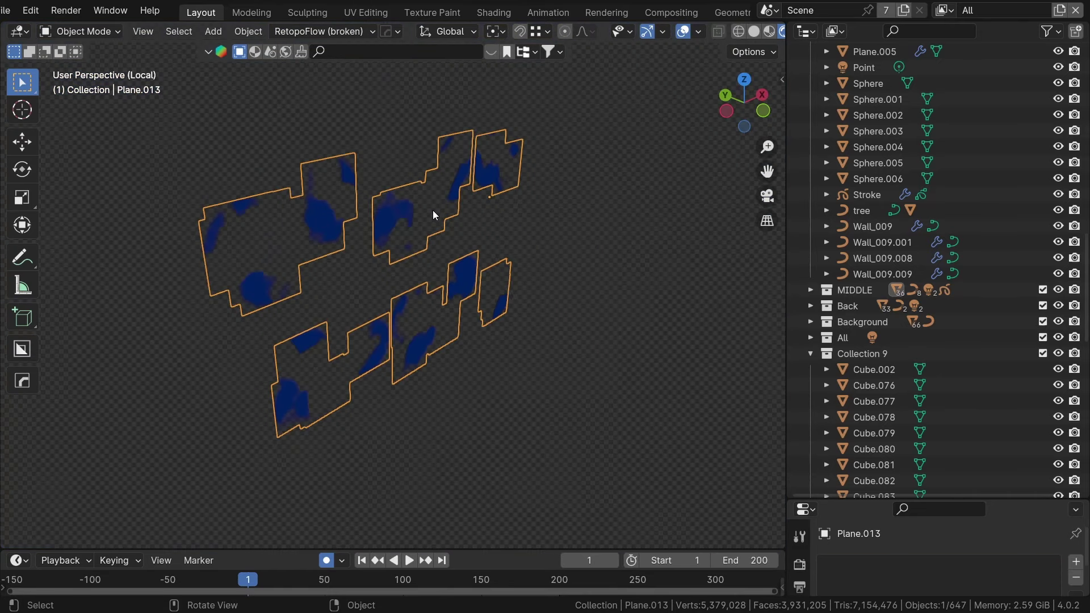
scroll(398, 205, up, 5)
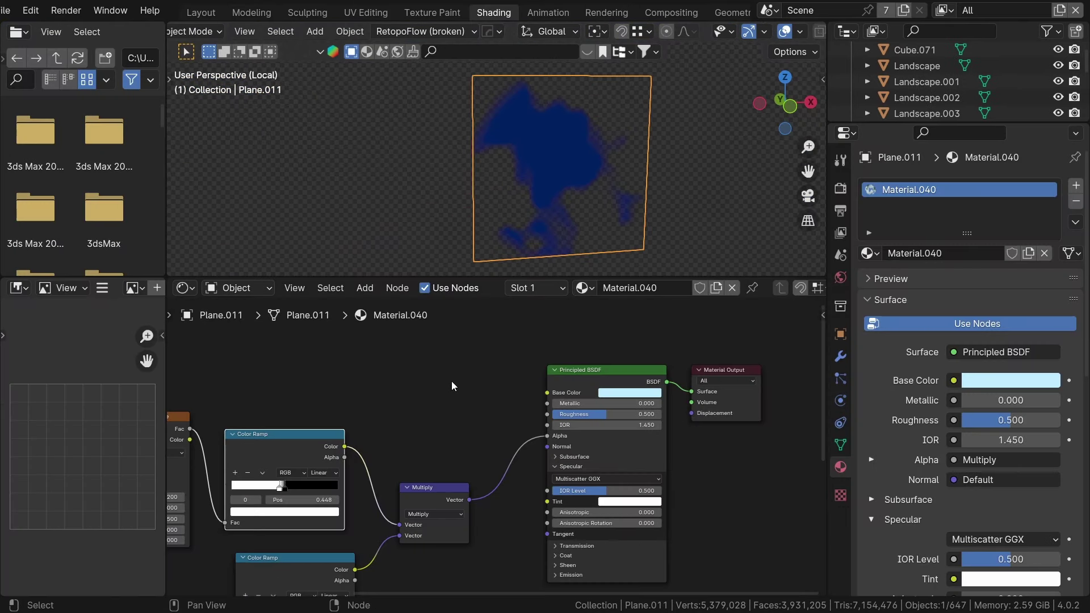
Step: Reposition the Seed Attribute and Noise Texture nodes in Material.040 and try cutting the link between them
scroll(334, 376, up, 4)
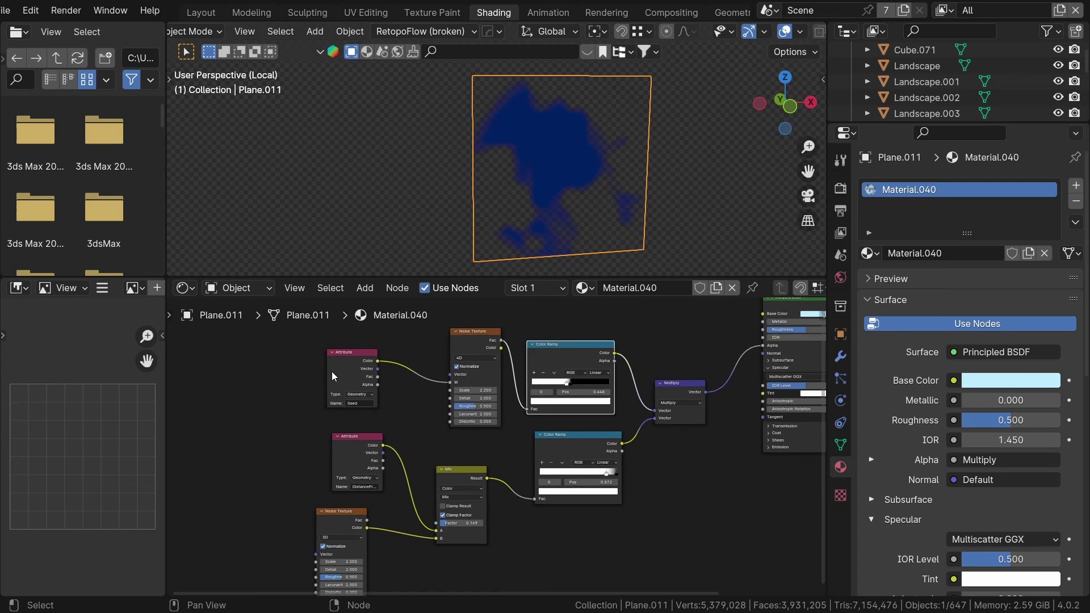
scroll(338, 374, up, 14)
drag(402, 380, 429, 406)
click(600, 419)
scroll(603, 419, down, 4)
middle_drag(684, 366, 578, 388)
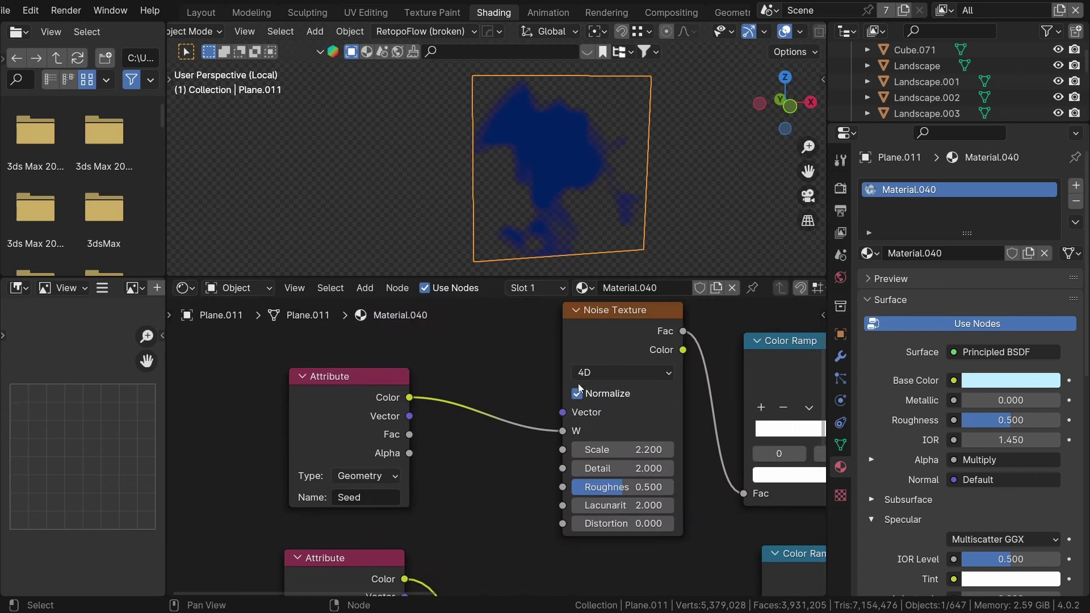
drag(637, 361, 607, 370)
middle_drag(607, 376, 489, 387)
scroll(489, 387, down, 4)
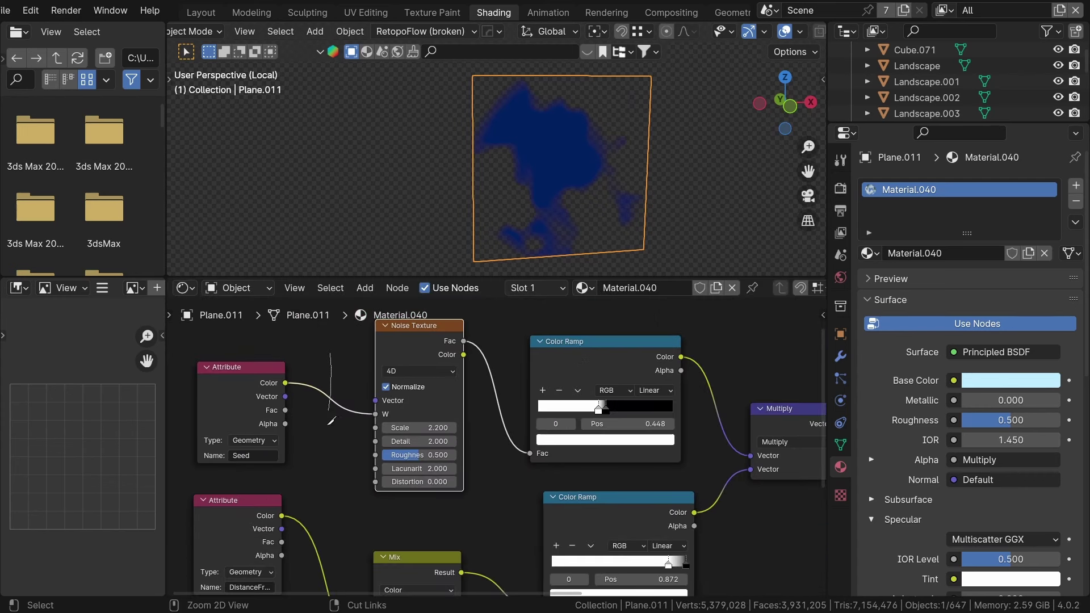
ctrl+right_drag(331, 422, 326, 429)
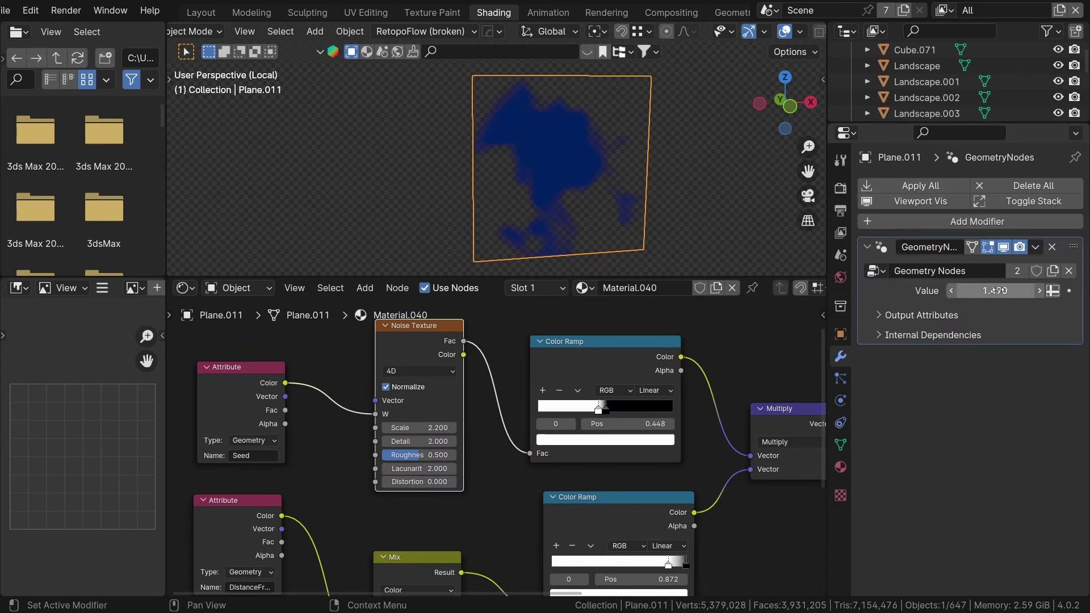
Step: Set the stain plane's Geometry Nodes modifier Value to 1.980 and return to the Shading workspace
drag(988, 291, 1056, 291)
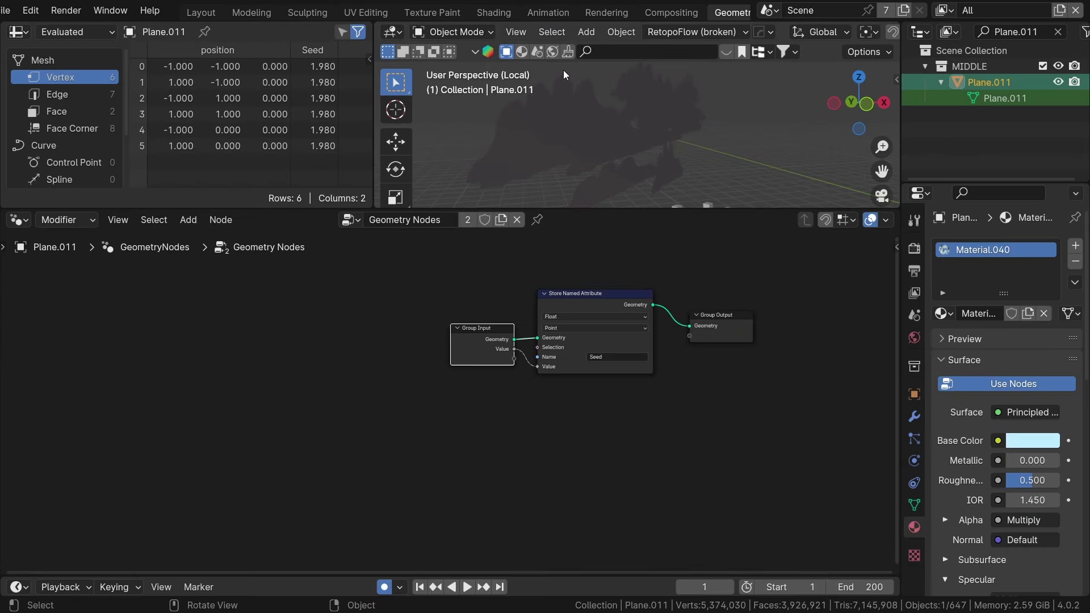
click(493, 12)
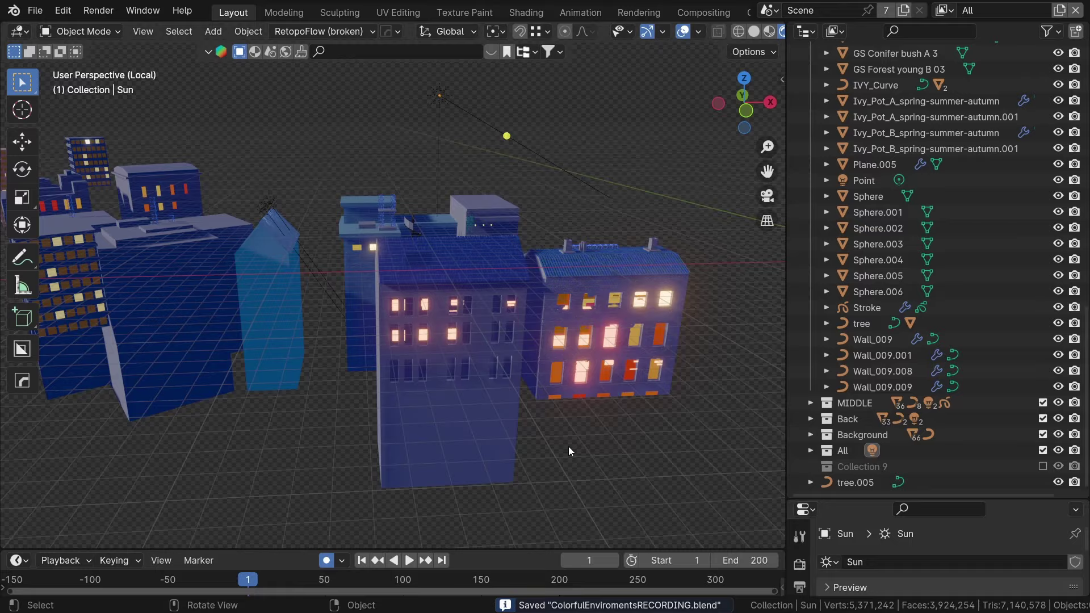
Step: Load the plant_library_for_b3.3+ asset library and enlarge the Asset Browser area
mouse_move(567, 446)
middle_down()
mouse_move(546, 431)
mouse_move(477, 433)
mouse_move(375, 393)
mouse_move(492, 424)
mouse_move(417, 377)
mouse_move(535, 309)
mouse_move(581, 303)
mouse_move(469, 337)
mouse_move(588, 377)
mouse_move(333, 343)
mouse_move(548, 395)
mouse_move(472, 352)
mouse_move(341, 361)
mouse_move(346, 351)
mouse_move(456, 349)
mouse_move(513, 308)
mouse_move(362, 338)
mouse_move(496, 357)
middle_up()
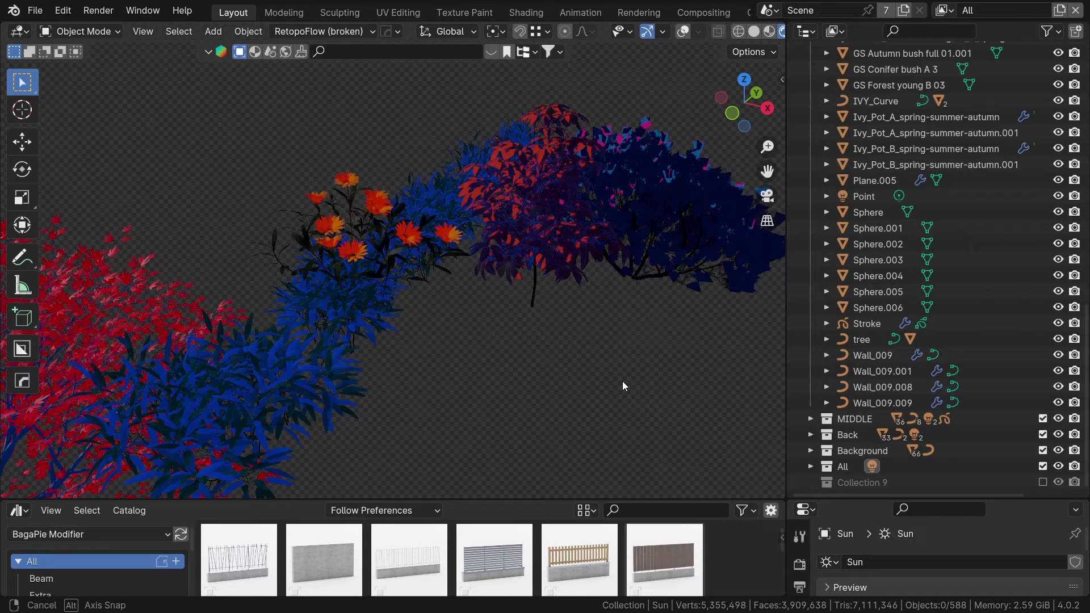
middle_drag(623, 386, 530, 280)
click(88, 535)
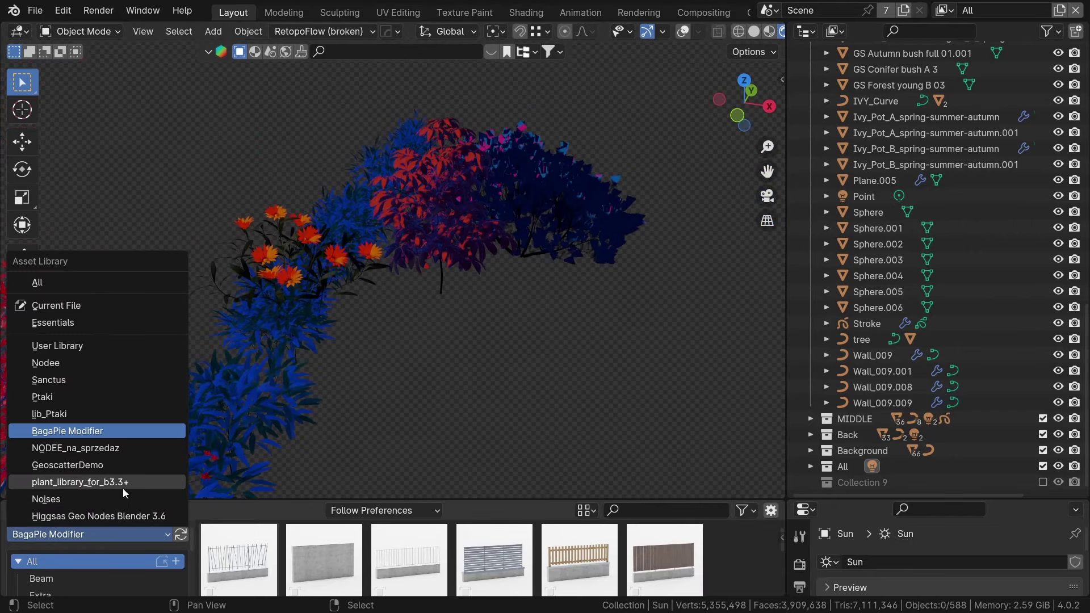
click(124, 484)
drag(352, 501, 352, 246)
Step: Browse the plant categories, then place GS type D weed 01 from Plants and move it about -0.11 m in X and -1.94 m in Y
scroll(369, 415, down, 5)
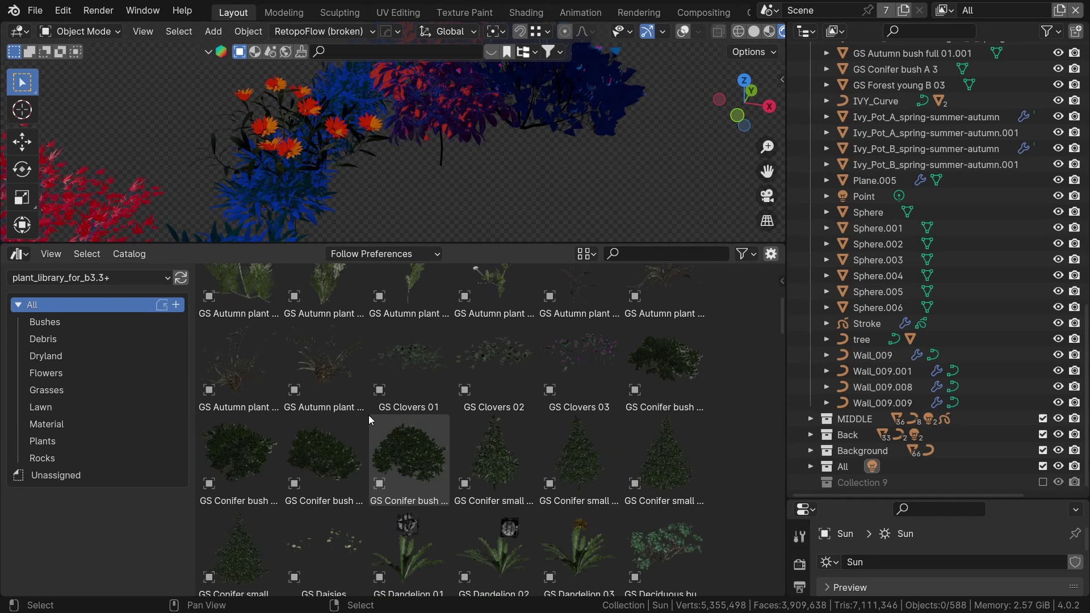
scroll(370, 420, down, 6)
click(123, 324)
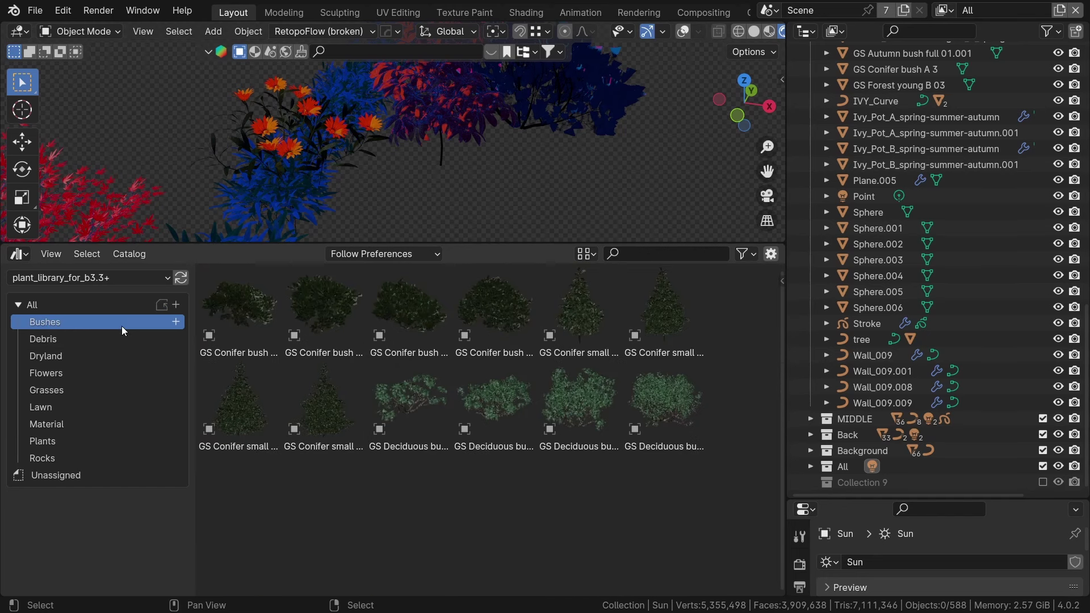
click(114, 339)
click(110, 355)
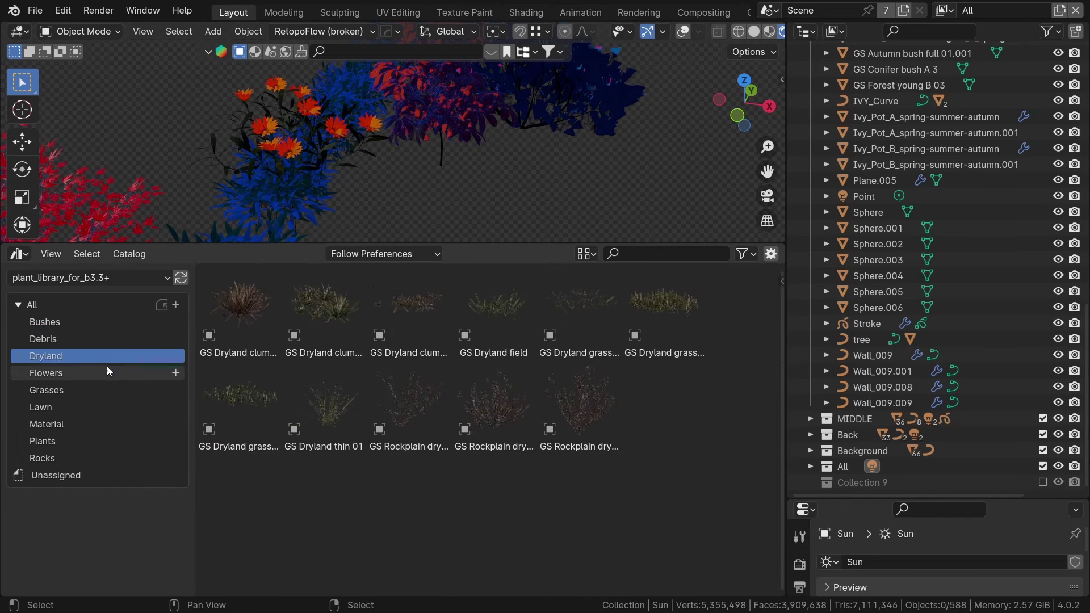
click(106, 372)
click(85, 441)
scroll(380, 451, down, 8)
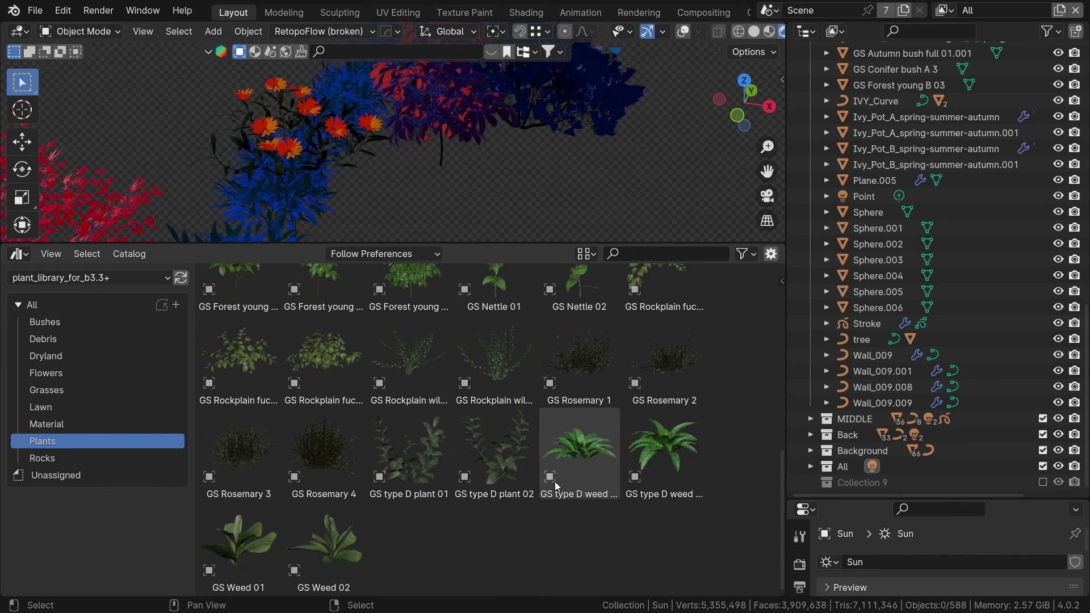
drag(554, 481, 527, 176)
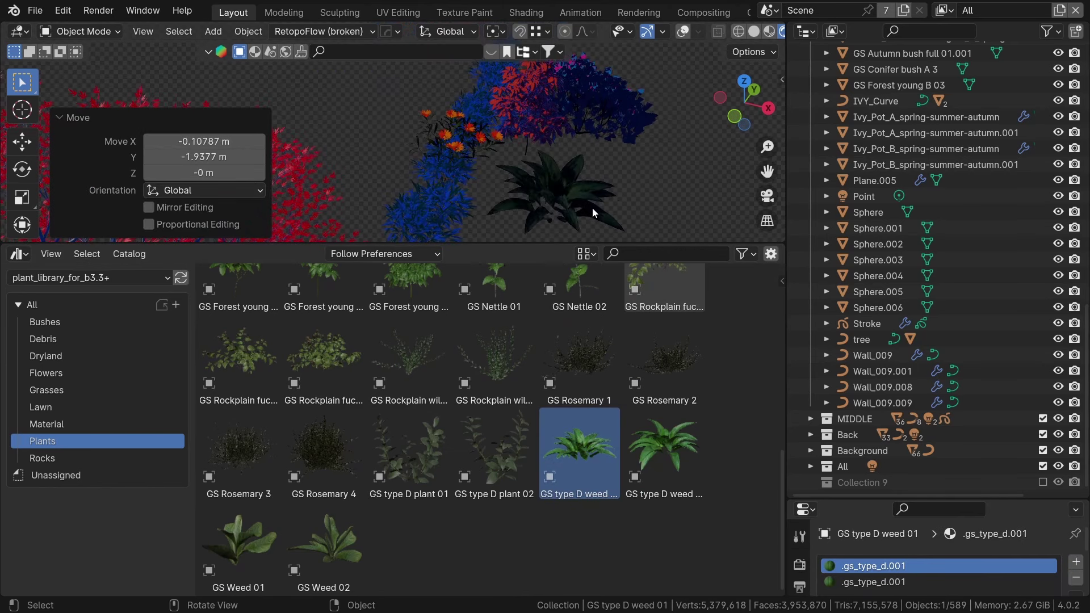
Step: Try rotating the Sun light about the global Z axis while looking through the camera
middle_drag(591, 207, 573, 38)
scroll(571, 31, down, 4)
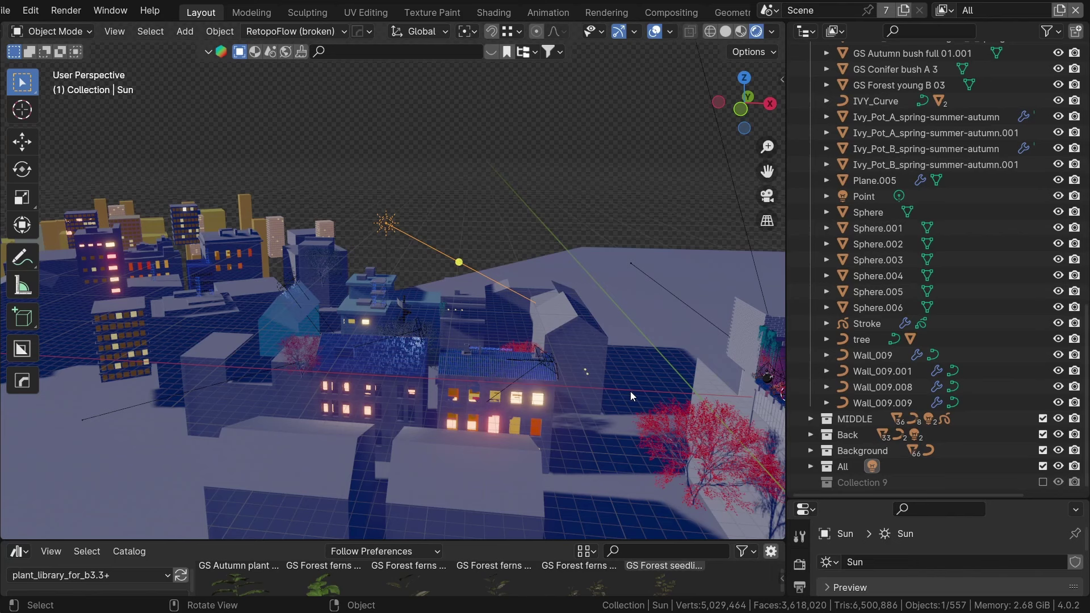
middle_drag(630, 391, 628, 348)
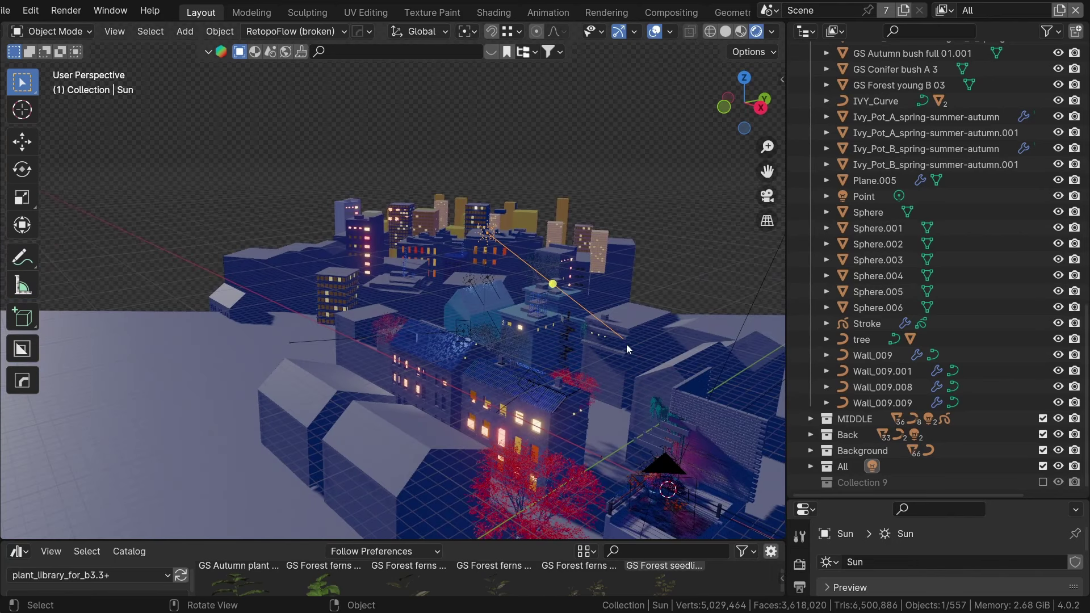
click(768, 195)
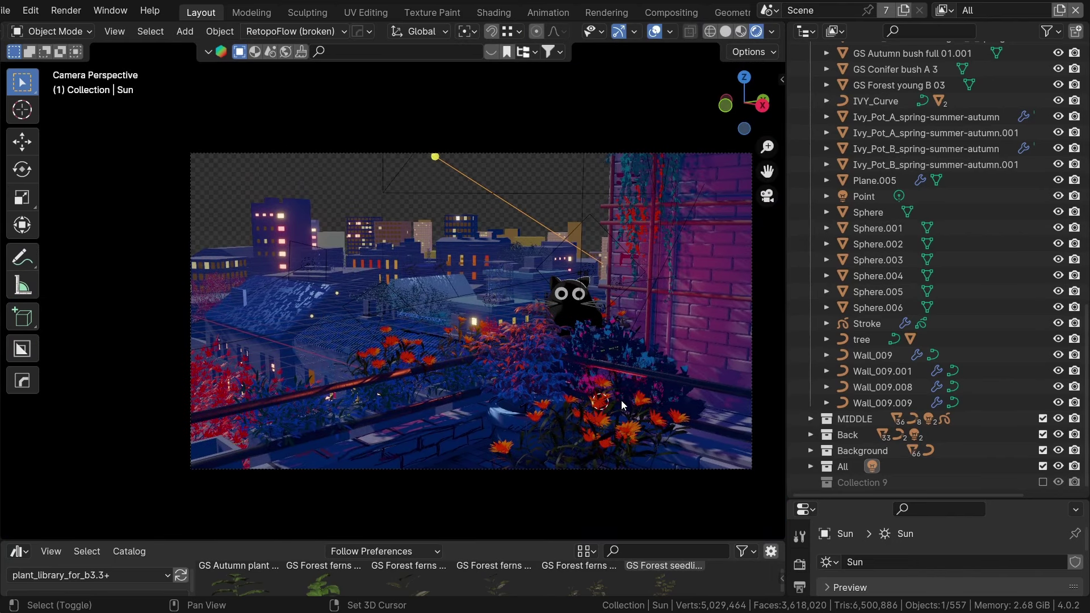
scroll(656, 277, up, 1)
key(r)
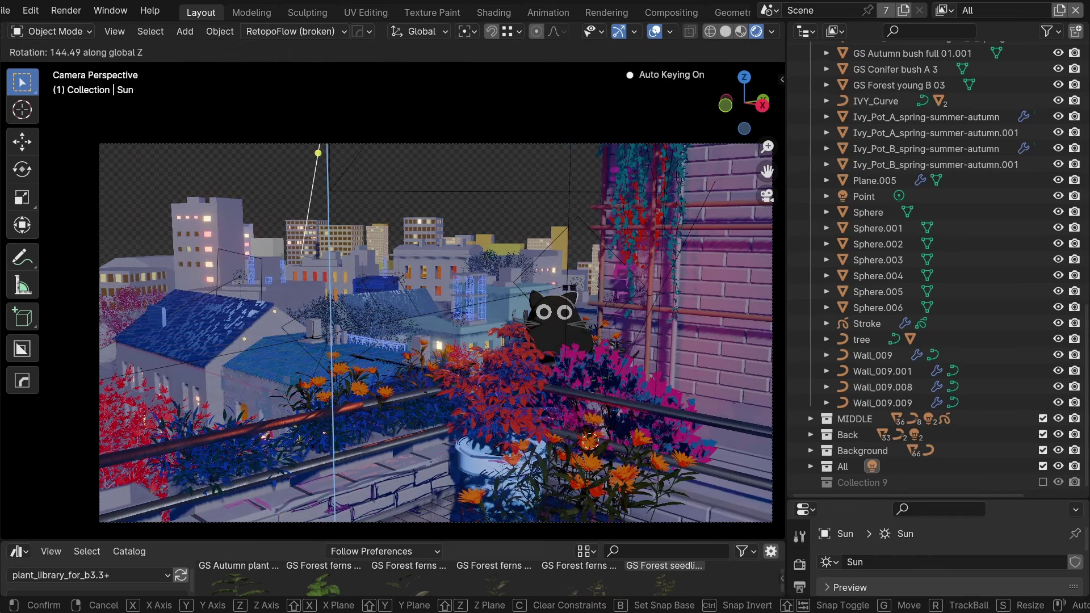
right_click(591, 575)
Step: Select the area light above the nearest tiled roof and try moving it
middle_drag(482, 307, 496, 353)
scroll(411, 305, up, 6)
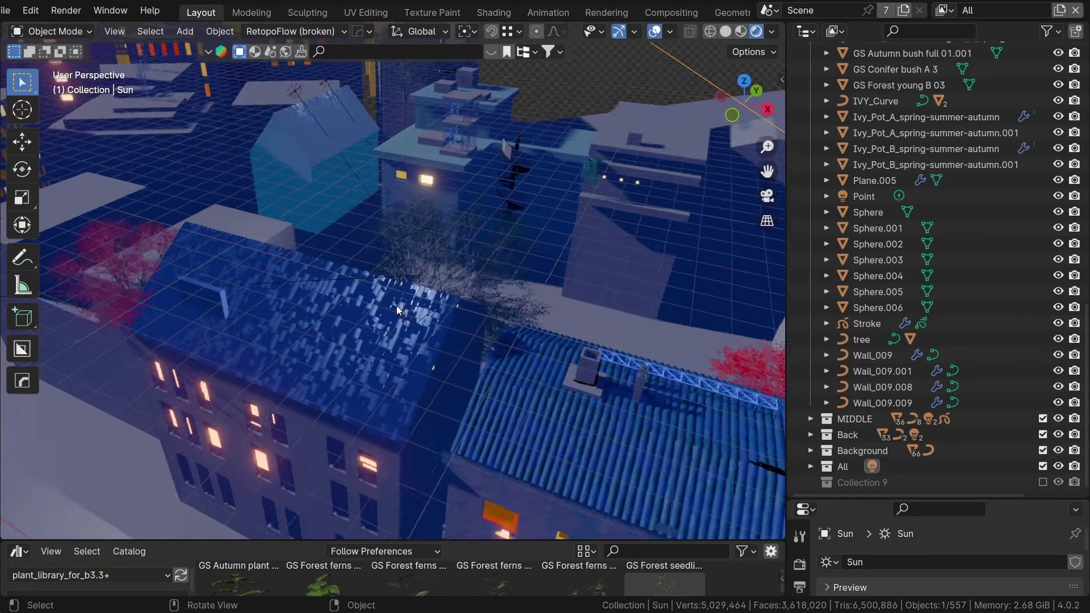
click(397, 309)
click(404, 308)
middle_drag(591, 417, 567, 379)
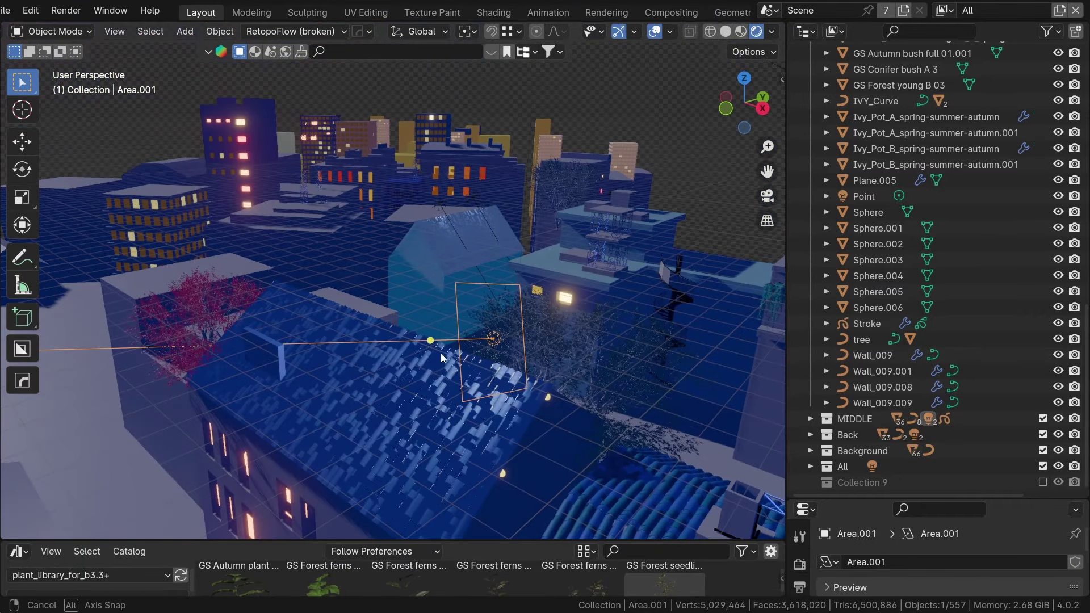
key(g)
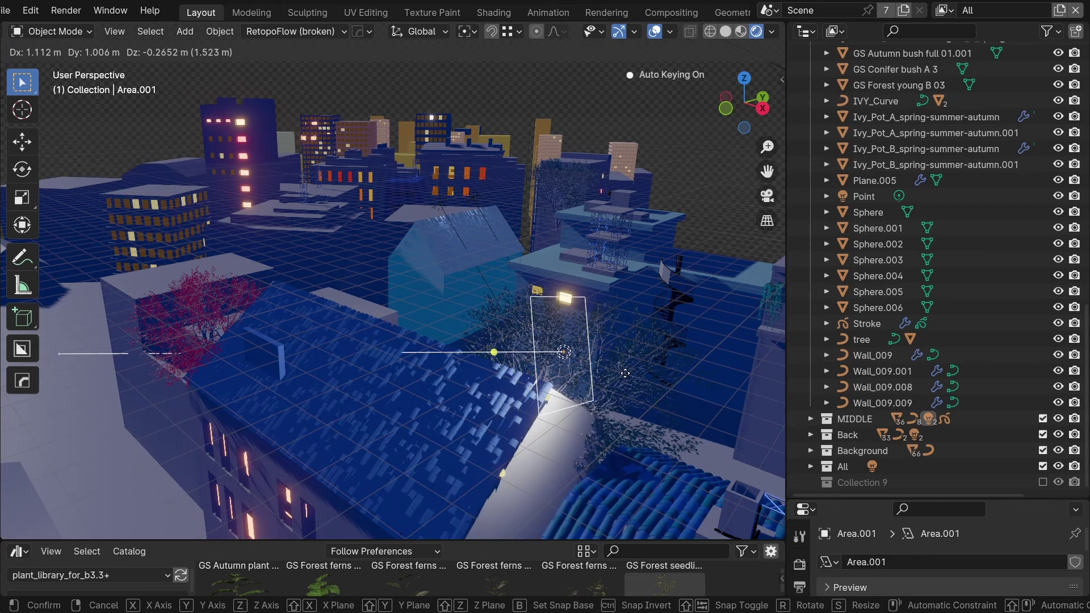
right_click(606, 366)
Step: Select the area light above the turquoise house's tiled roof and move it
scroll(595, 359, down, 2)
middle_drag(595, 359, 482, 304)
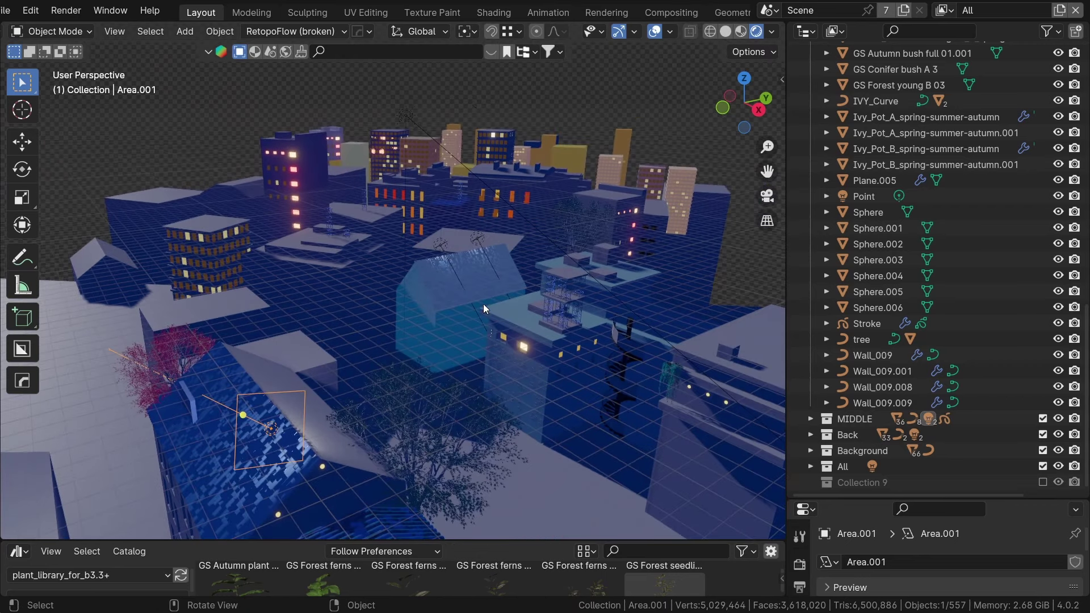
key(b)
drag(431, 234, 462, 274)
scroll(271, 262, down, 1)
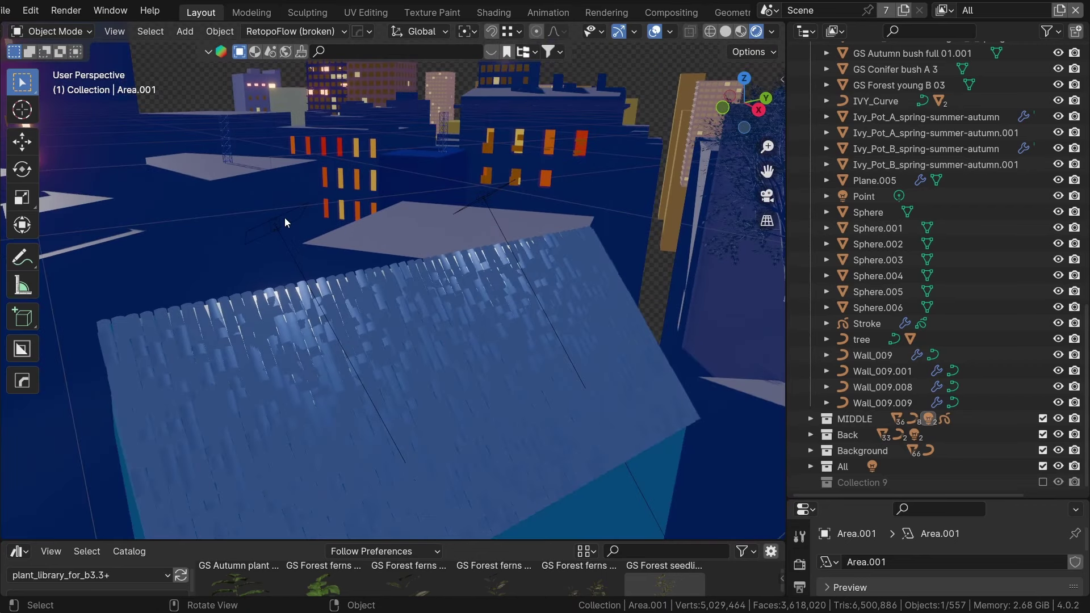
click(276, 226)
click(276, 227)
key(g)
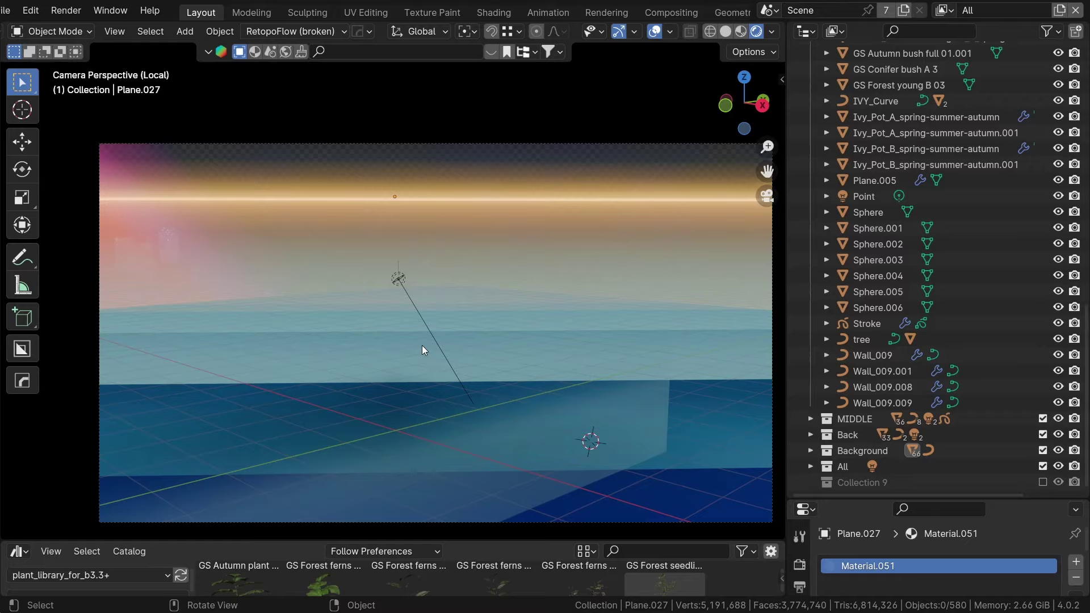
Step: Leave local view of the background planes and examine the full scene through the camera
middle_drag(421, 345, 492, 363)
key(KP_Divide)
click(767, 196)
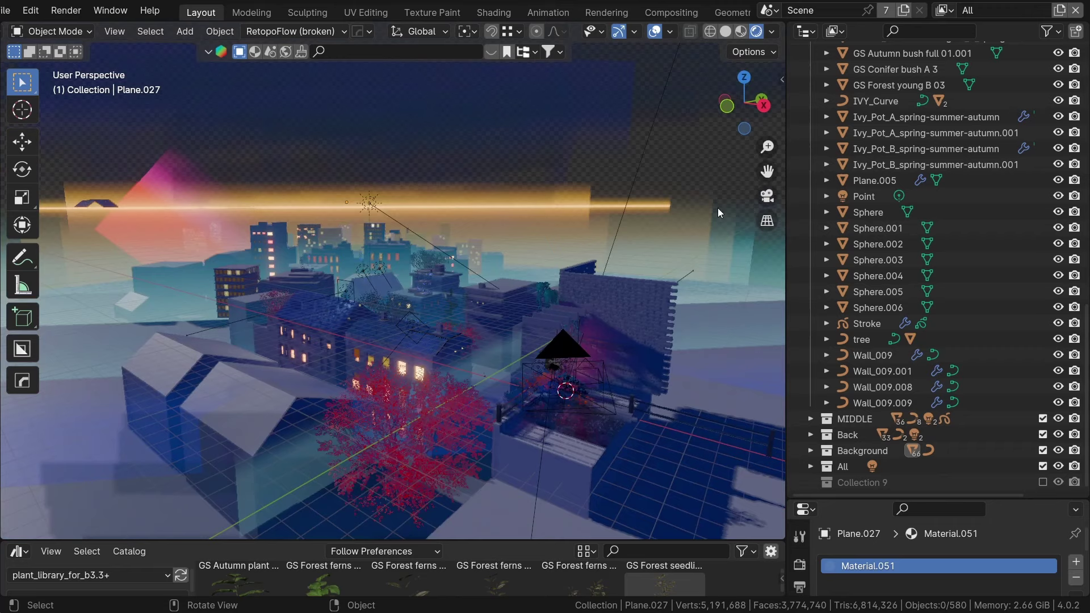
scroll(555, 274, down, 1)
shift+middle_drag(556, 274, 522, 273)
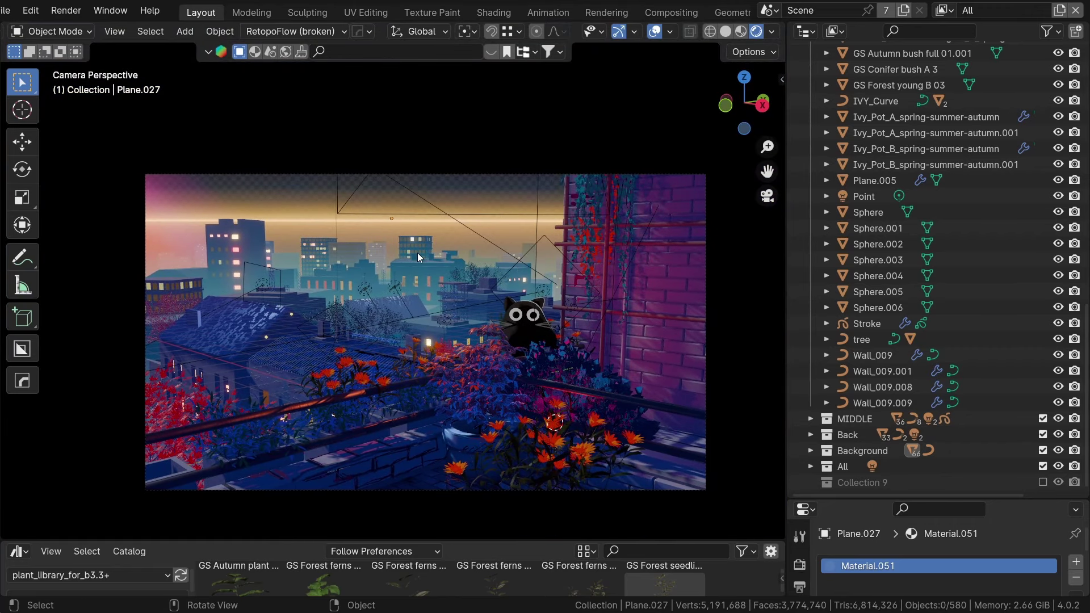
mouse_move(418, 253)
middle_down()
mouse_move(506, 290)
mouse_move(449, 363)
middle_up()
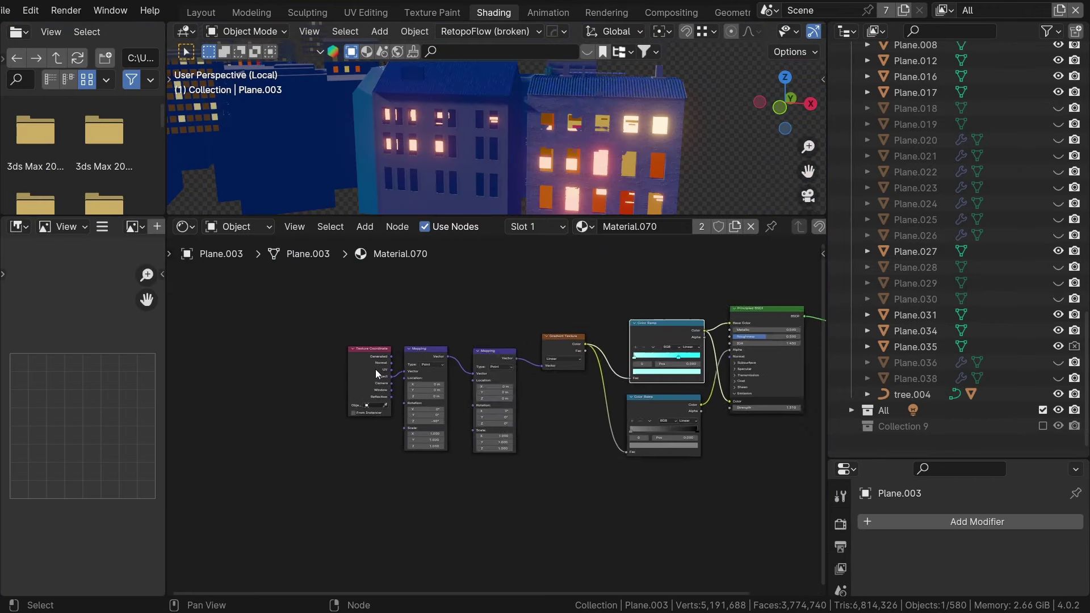
Step: Rearrange the Texture Coordinate, two Mapping and Gradient Texture nodes in Material.070
scroll(375, 369, up, 5)
drag(387, 408, 380, 375)
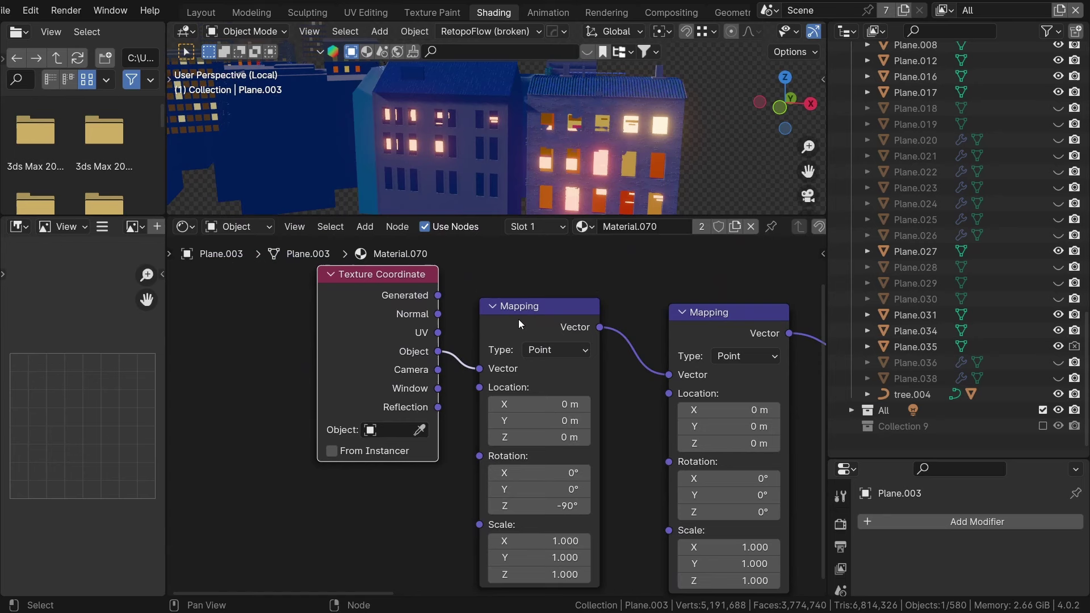
drag(519, 319, 500, 289)
middle_drag(633, 377, 543, 366)
scroll(543, 366, down, 2)
drag(595, 329, 543, 300)
middle_drag(698, 392, 507, 402)
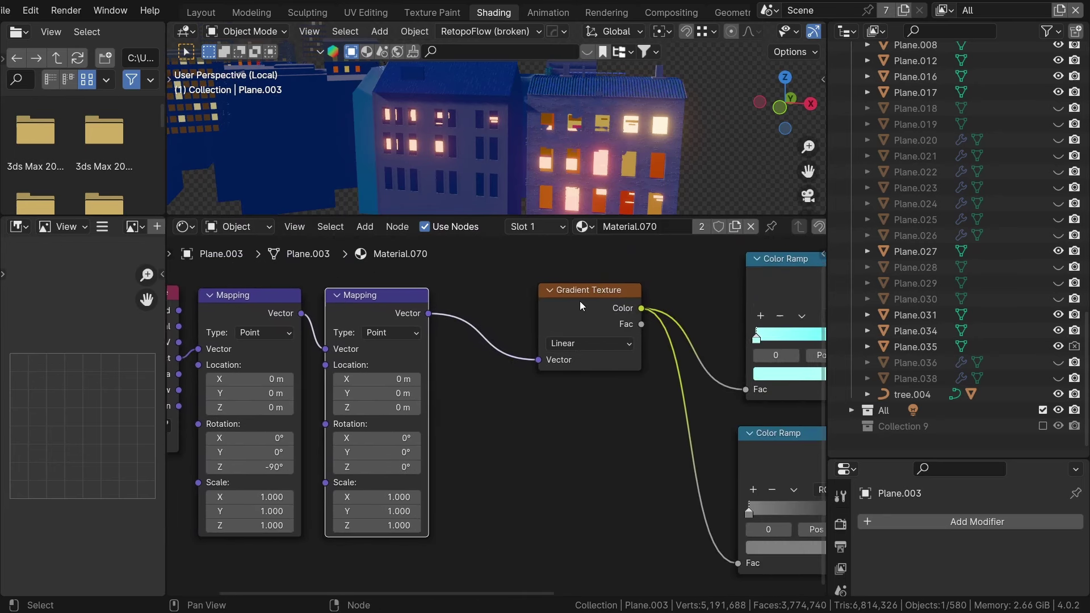
drag(575, 301, 506, 375)
Step: Examine Material.070's Color Ramp and Principled BSDF nodes and isolate the gradient fog plane in local view
scroll(603, 463, down, 2)
middle_drag(603, 462, 364, 454)
middle_drag(602, 334, 392, 372)
key(slash)
key(slash)
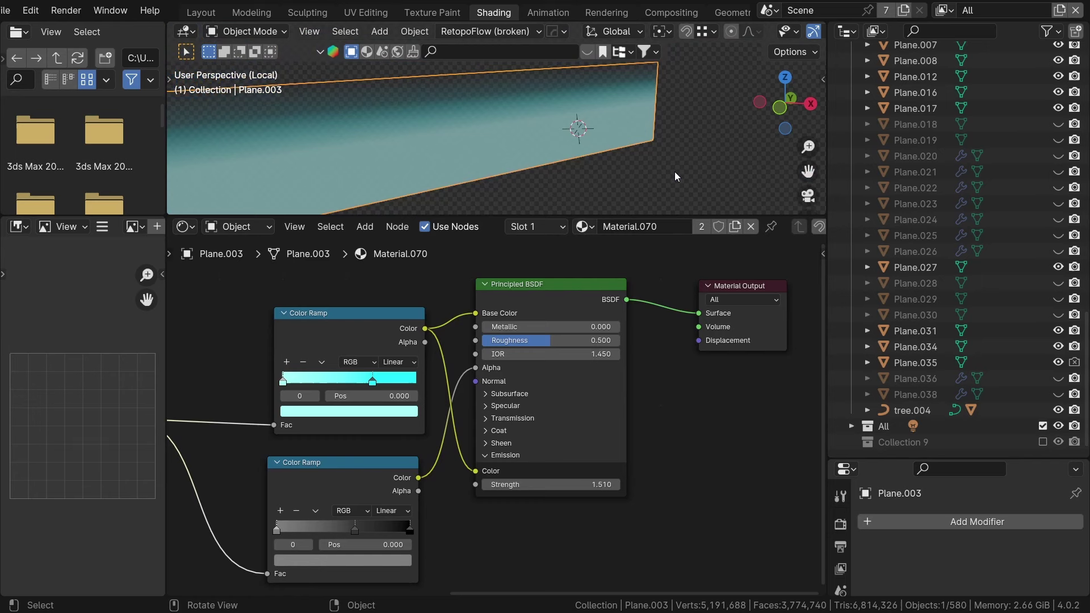
Step: Examine the location, rotation and scale settings of the two Mapping nodes feeding the Gradient Texture in Material.070
middle_drag(428, 126, 438, 114)
scroll(437, 114, up, 5)
middle_drag(427, 430, 670, 394)
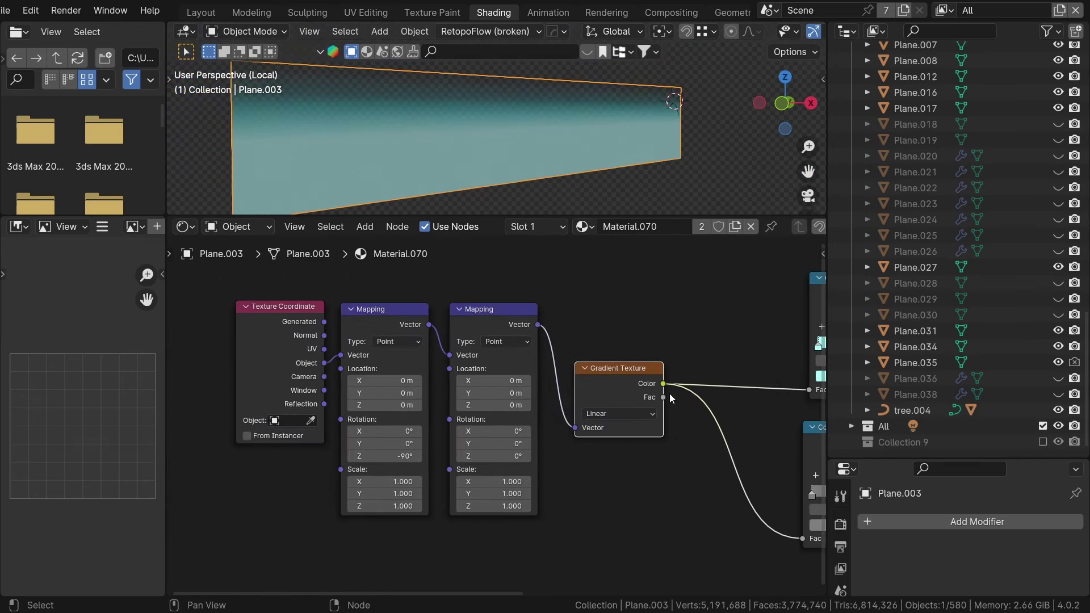
scroll(669, 394, up, 2)
mouse_move(380, 467)
mouse_down()
mouse_move(391, 467)
mouse_move(339, 467)
mouse_move(382, 467)
mouse_up()
key(ctrl+z)
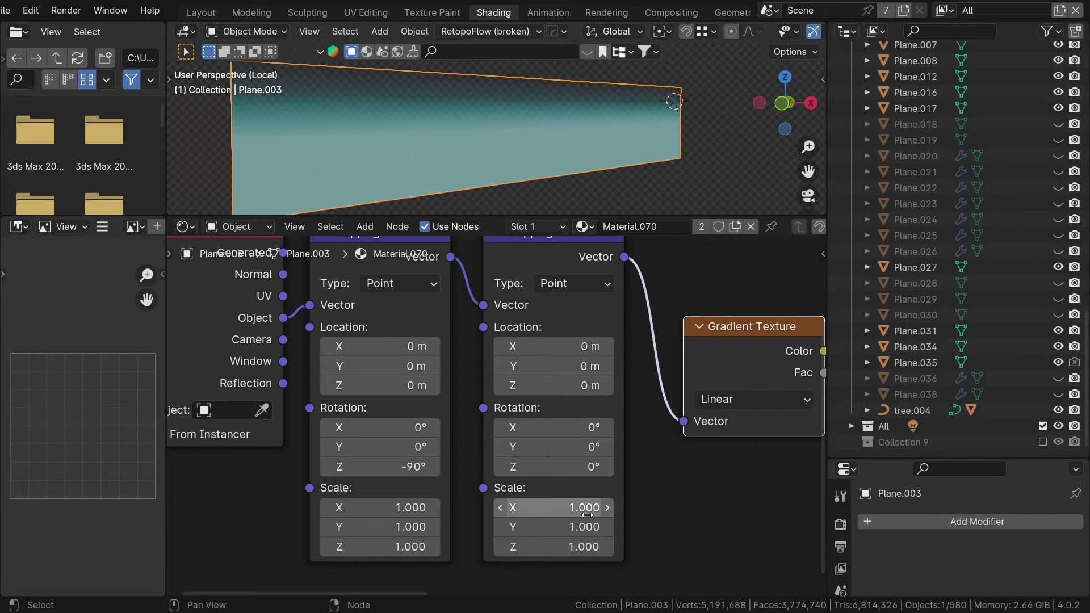
mouse_move(568, 346)
mouse_down()
mouse_move(593, 347)
mouse_move(563, 346)
mouse_move(579, 346)
mouse_up()
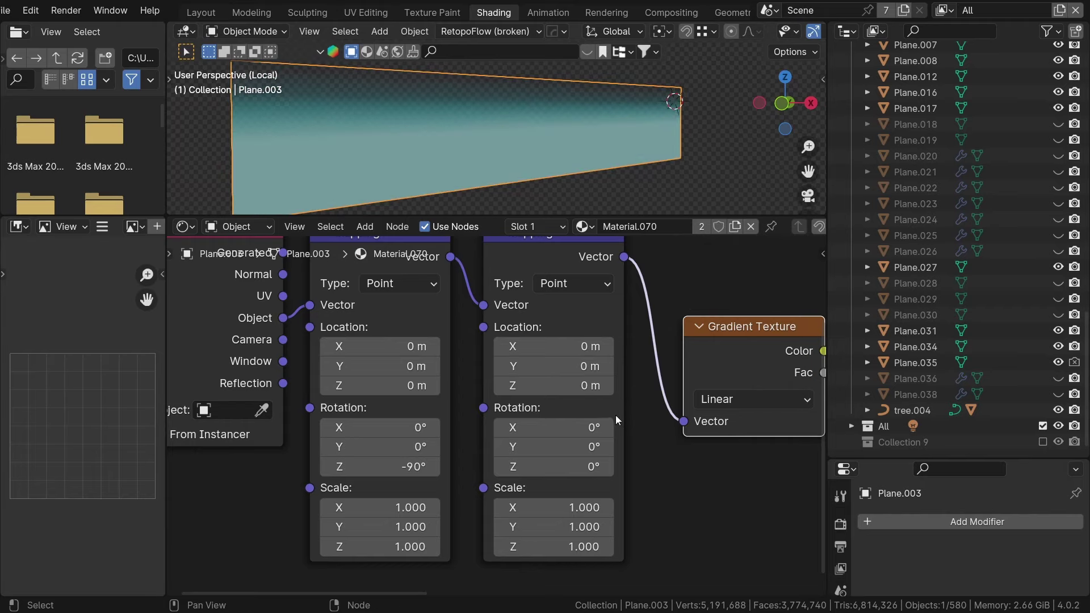
scroll(615, 415, down, 6)
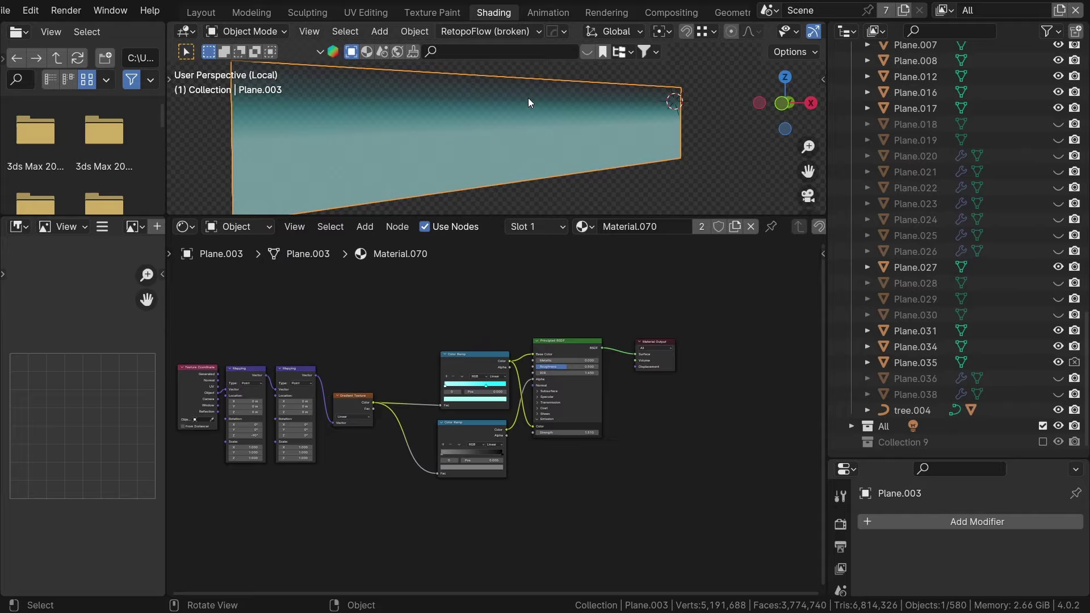
Step: Return to the Layout workspace, select the wide dark fog box above the city and inspect it in perspective and through the camera
click(201, 12)
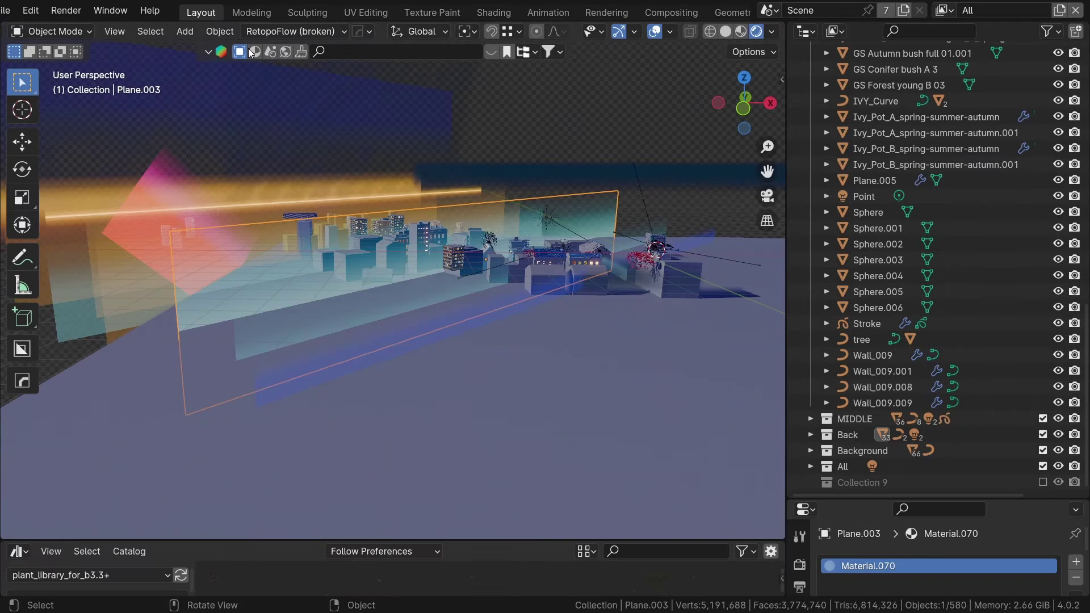
click(590, 168)
middle_drag(590, 168, 444, 291)
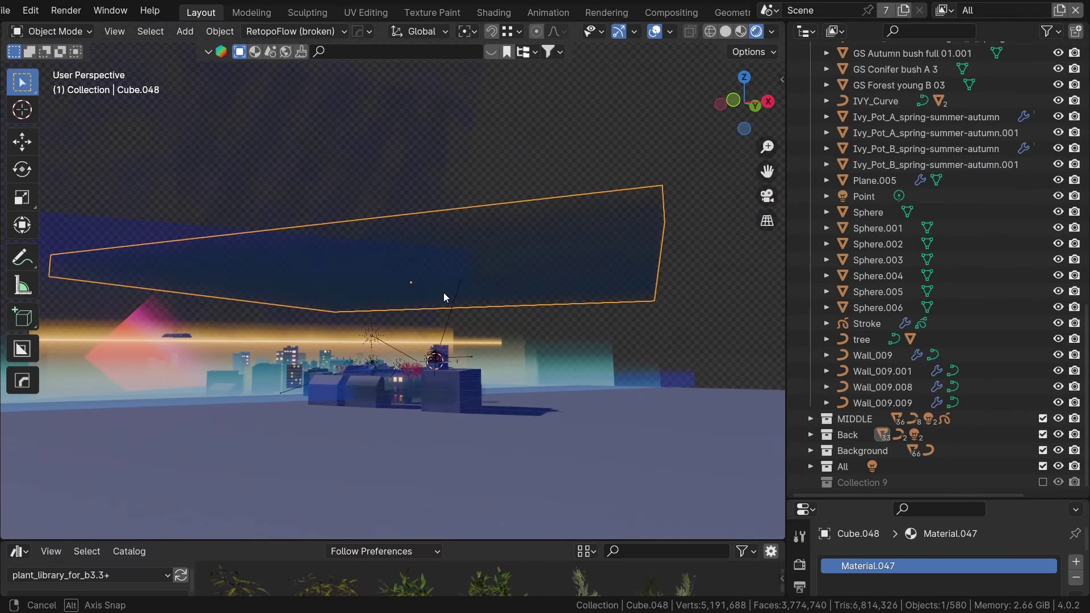
click(767, 197)
middle_drag(414, 241, 468, 356)
Step: Select the tall dark fog box behind the city, inspect it from outside and return to the full camera view
click(290, 214)
middle_drag(289, 214, 545, 245)
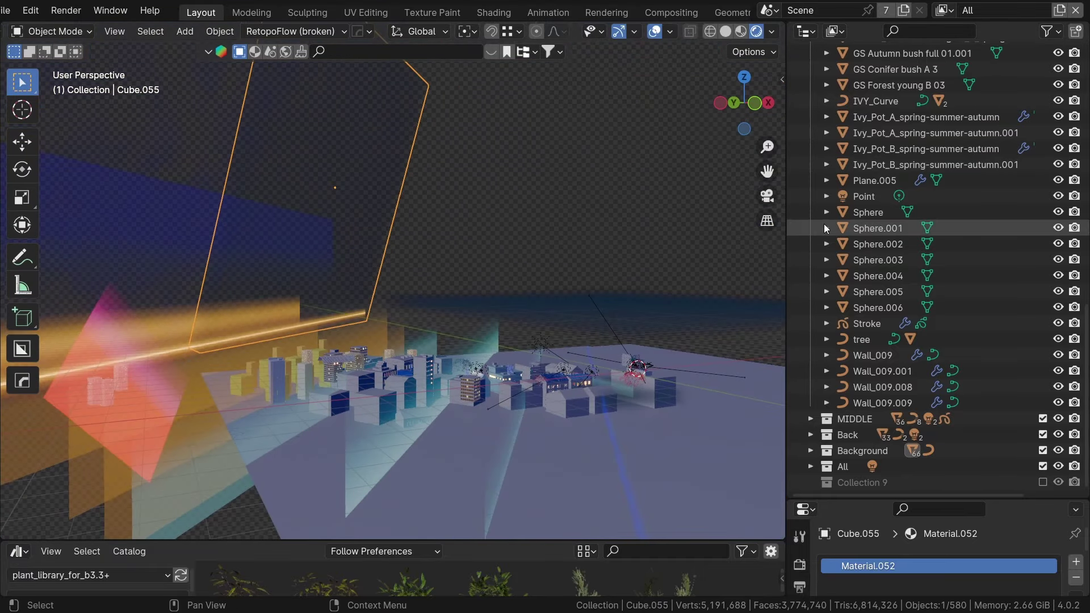
click(767, 197)
middle_drag(468, 308, 537, 301)
scroll(562, 299, down, 4)
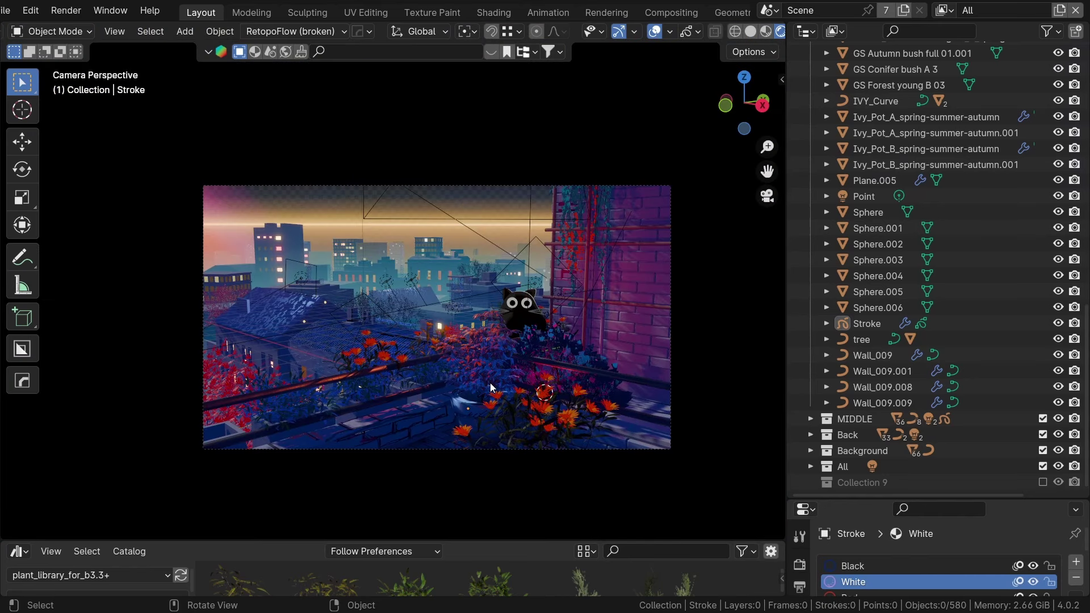
scroll(490, 383, up, 3)
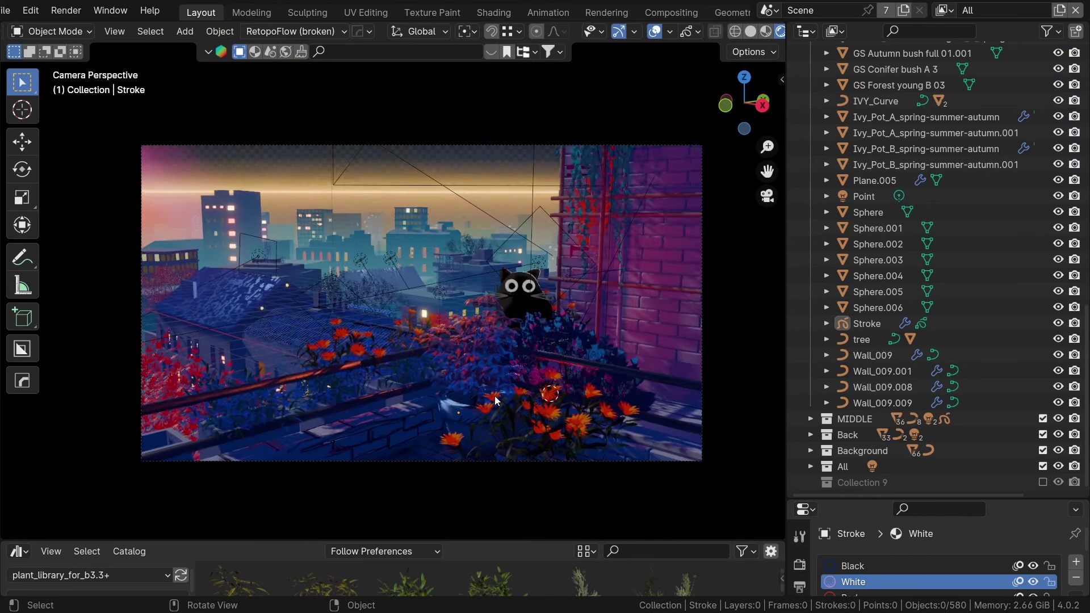
Step: Select the foreground plant pot, show its Material.012 in the Shading workspace and preview the Color Ramp fed by Ambient Occlusion
click(457, 413)
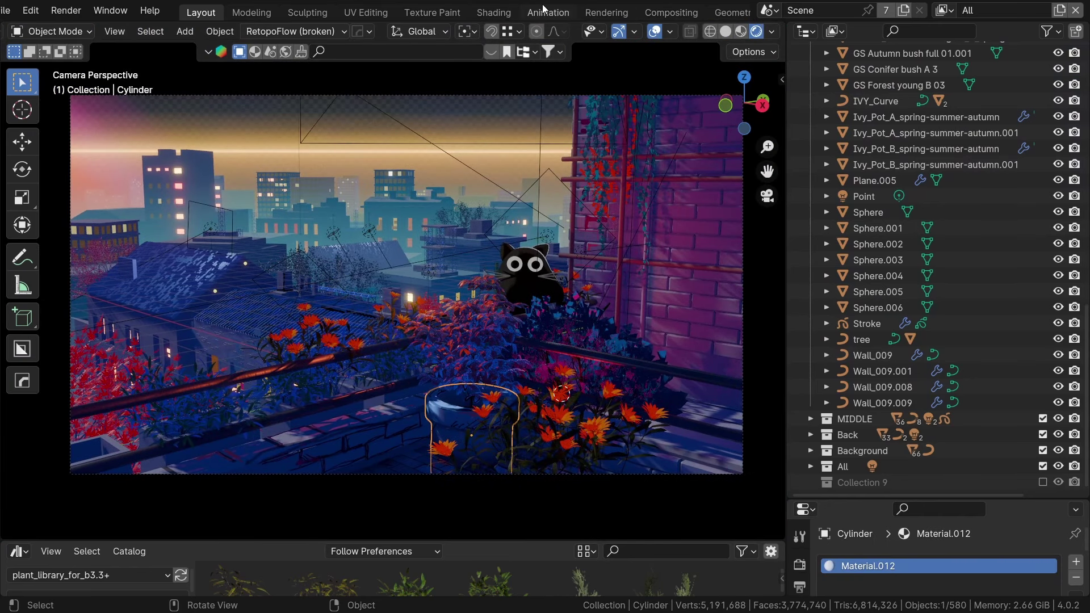
click(505, 16)
scroll(595, 381, down, 2)
scroll(616, 379, up, 2)
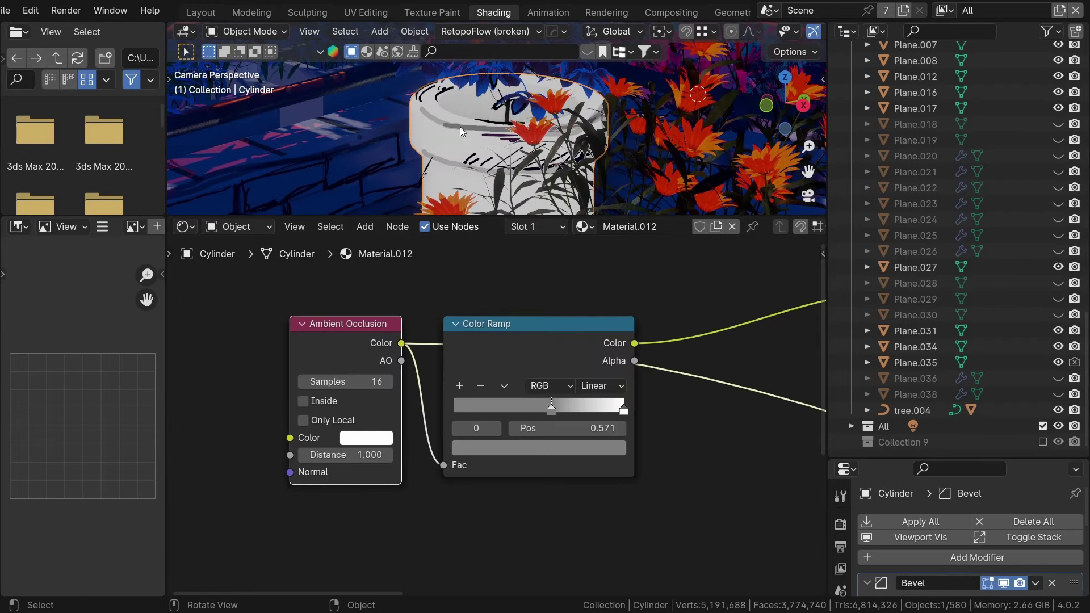
scroll(455, 124, up, 3)
ctrl+shift+click(554, 329)
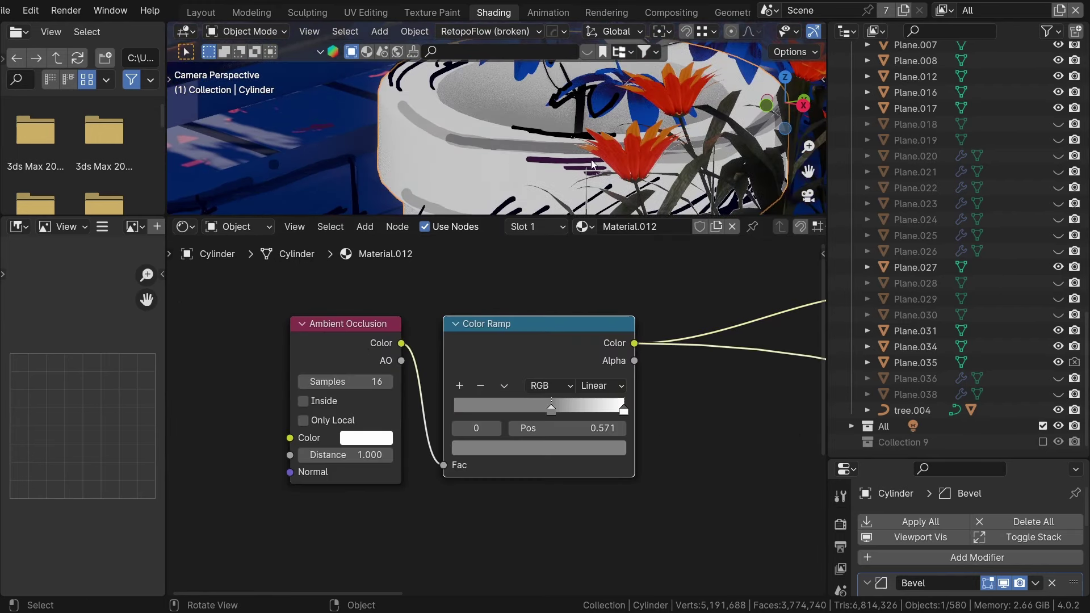
Step: Switch the scene's Ambient Occlusion render setting off and on to compare its effect on the pot's material preview
scroll(591, 157, down, 2)
scroll(662, 391, down, 4)
middle_drag(690, 385, 406, 362)
scroll(620, 318, up, 4)
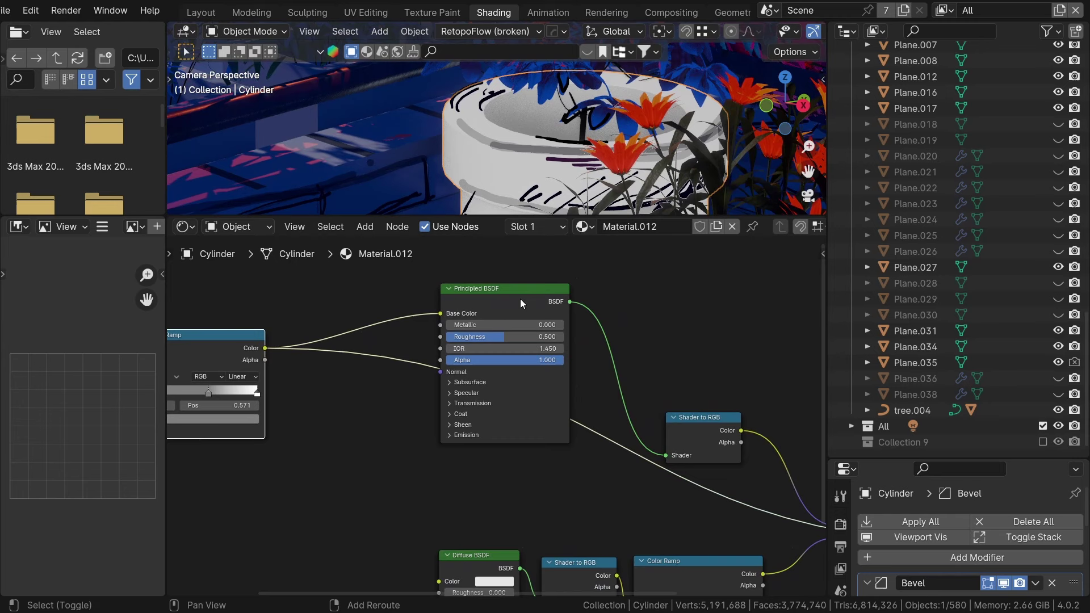
ctrl+shift+click(520, 299)
scroll(619, 145, down, 1)
middle_drag(608, 278, 814, 301)
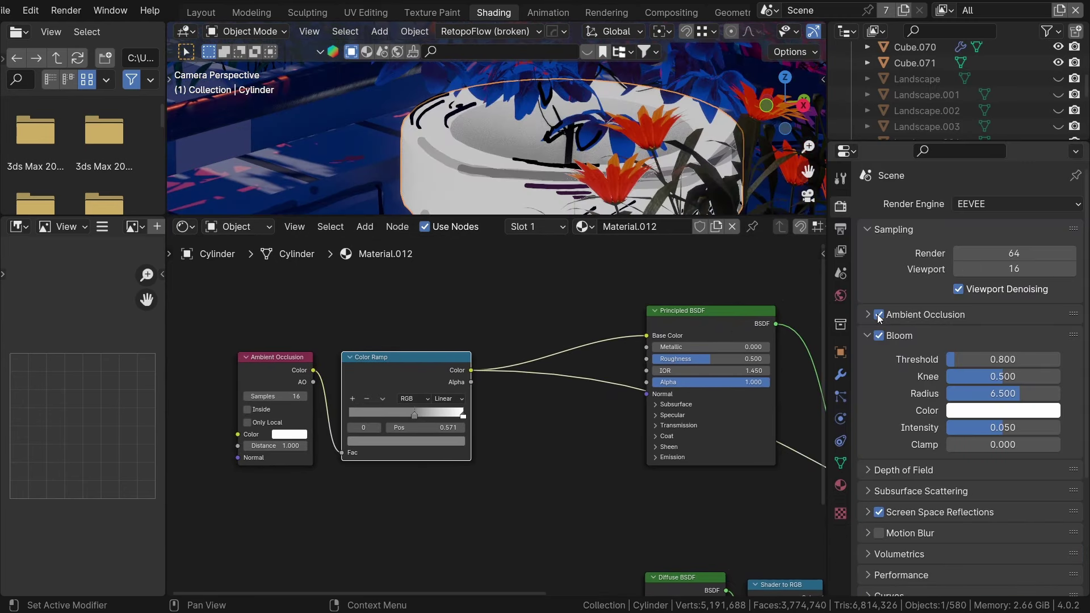
click(878, 315)
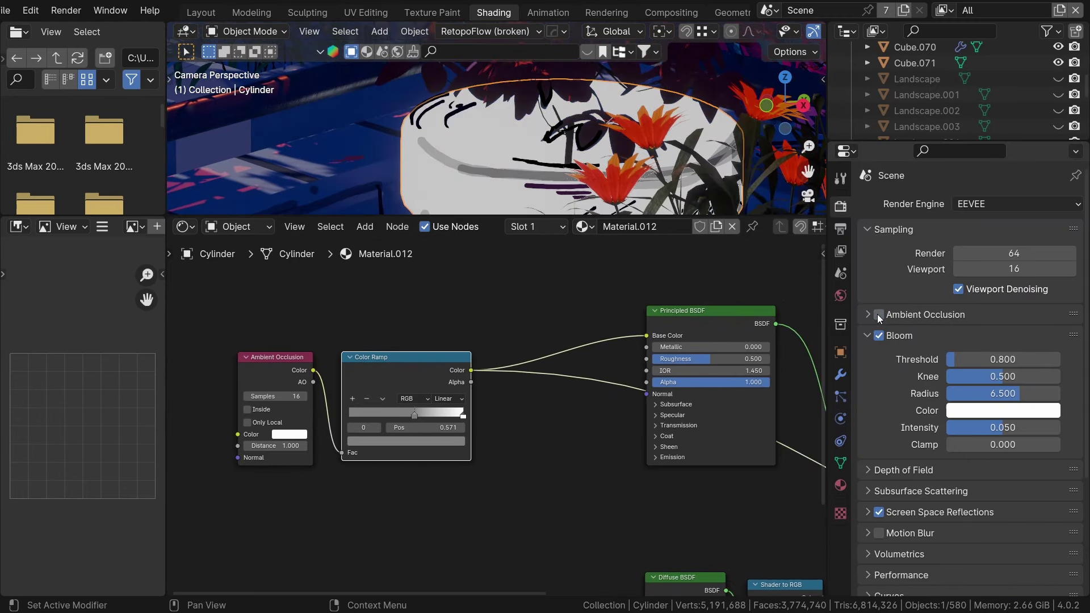
click(879, 315)
click(879, 315)
click(879, 315)
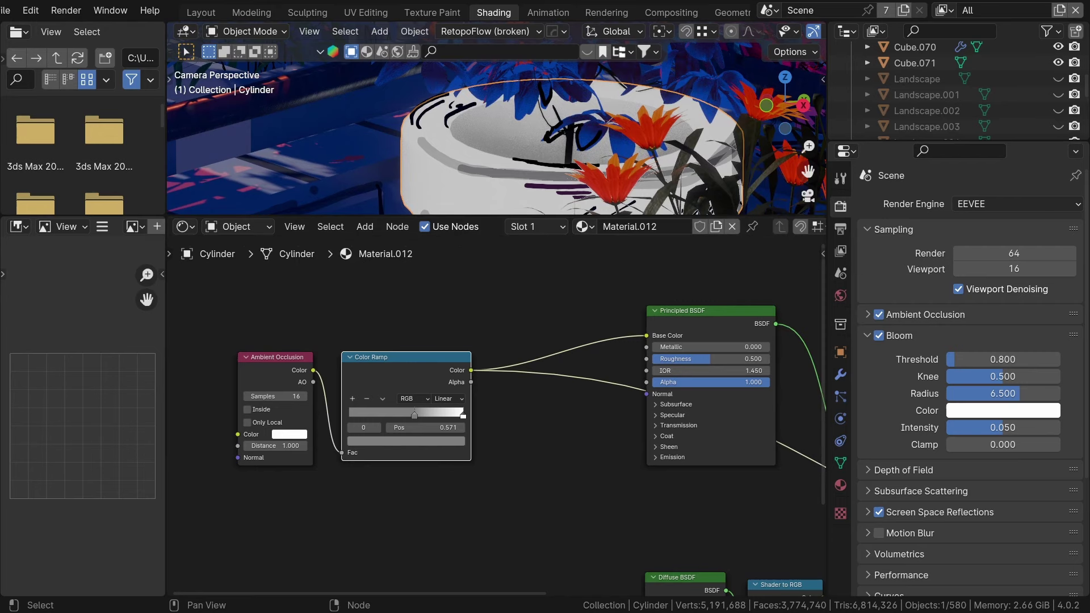
Step: Preview Material.012's Principled BSDF and its Shader to RGB node on the pot, shifting the Shader to RGB node slightly upward
middle_drag(817, 511, 611, 521)
click(500, 336)
ctrl+shift+click(523, 336)
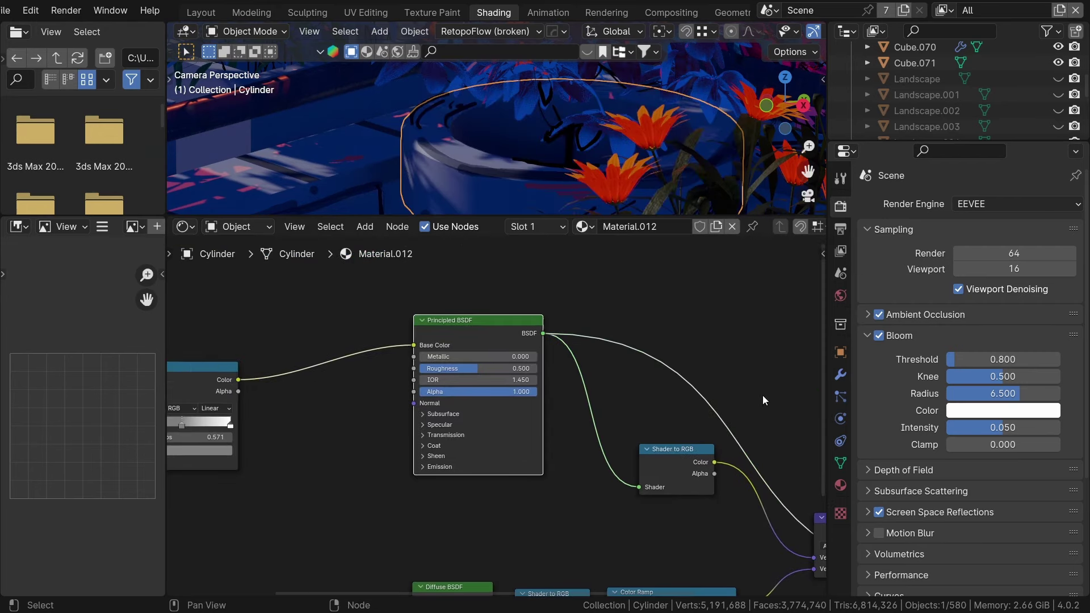
middle_drag(762, 401, 642, 425)
ctrl+shift+click(614, 451)
drag(615, 451, 609, 418)
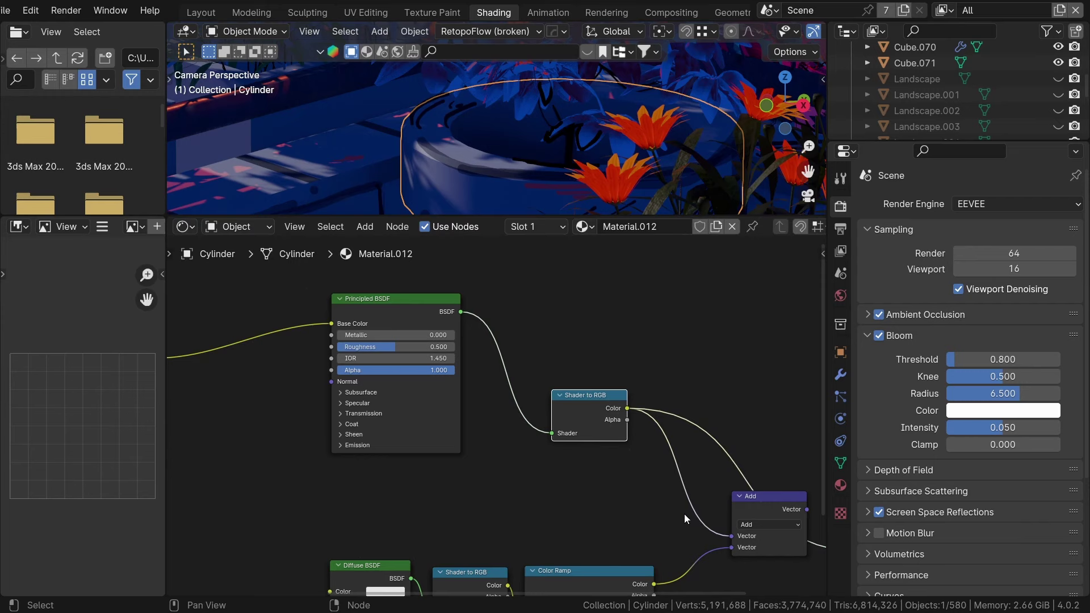
Step: Preview the Diffuse BSDF and the blue Color Ramp of Material.012 on the pot
middle_drag(602, 558, 576, 397)
ctrl+shift+click(325, 415)
middle_drag(456, 412, 448, 430)
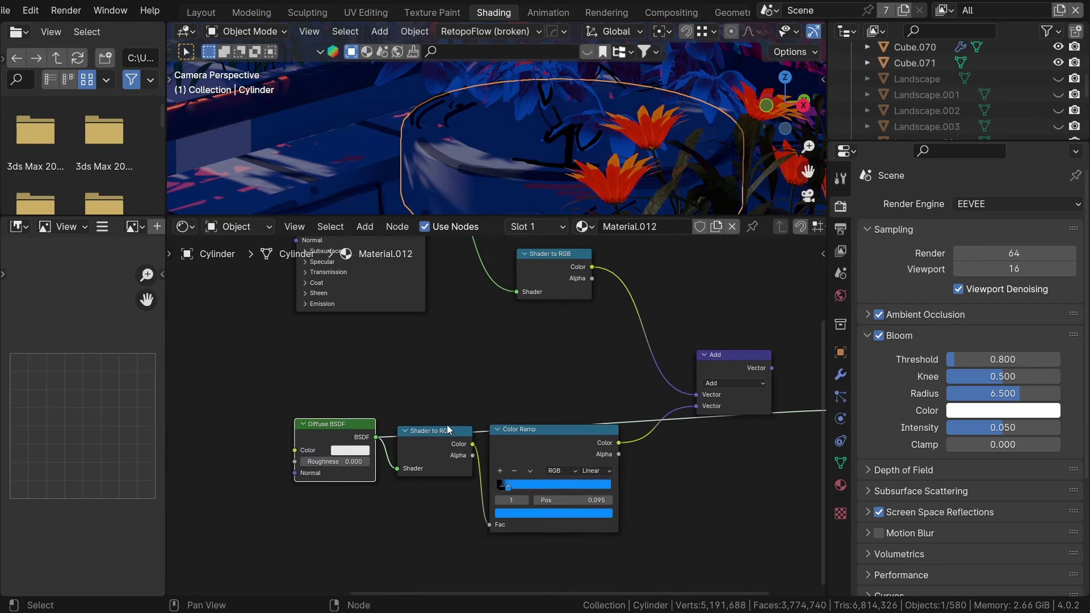
ctrl+shift+click(510, 448)
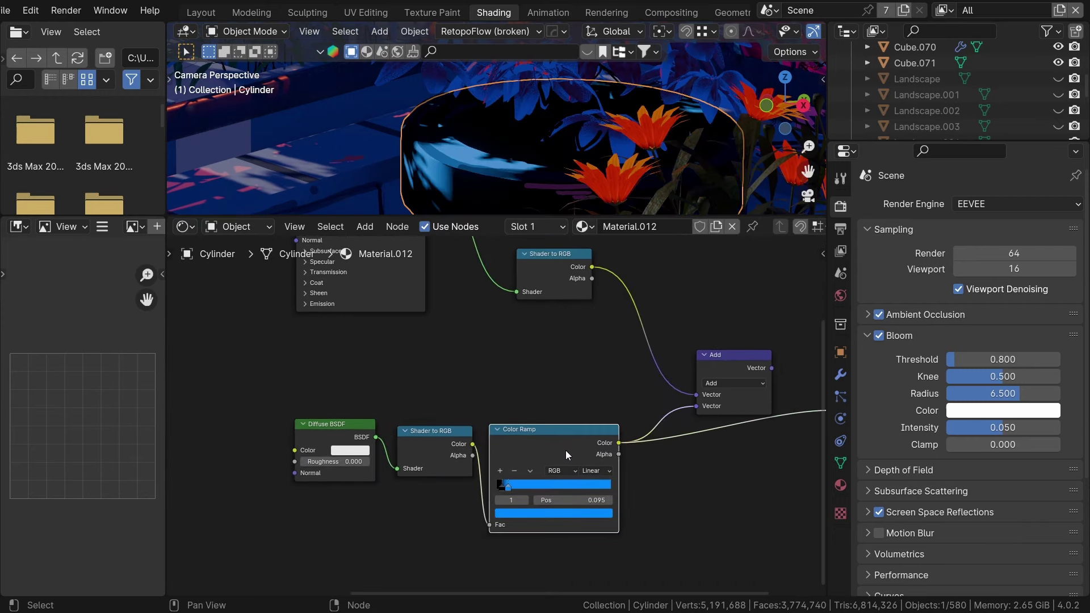
Step: Inspect the pot and its surroundings from the camera view and from a free perspective view
scroll(437, 148, down, 6)
middle_drag(438, 159, 451, 165)
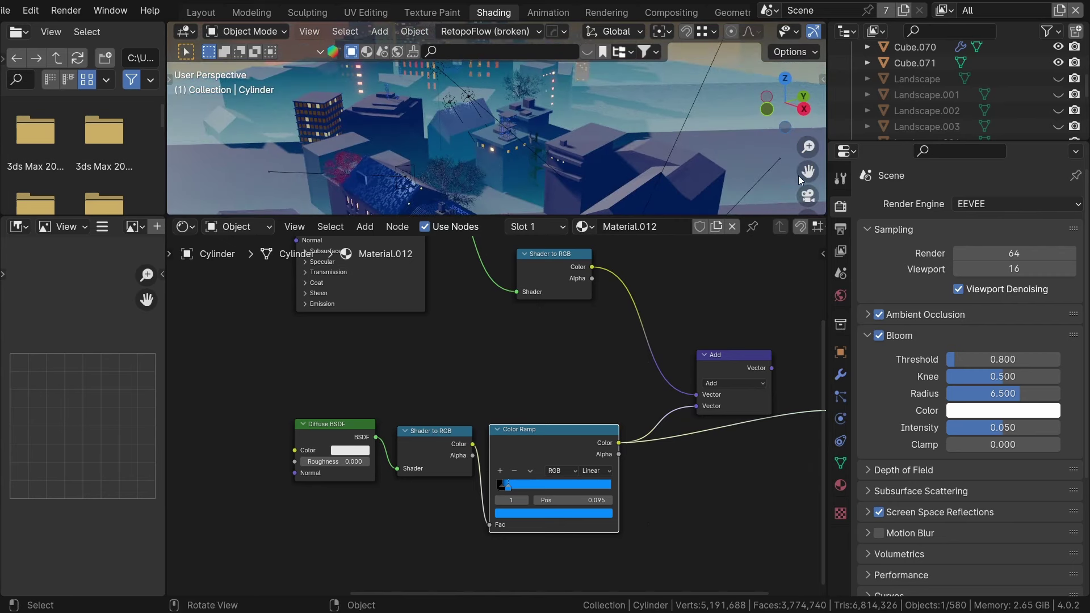
click(807, 195)
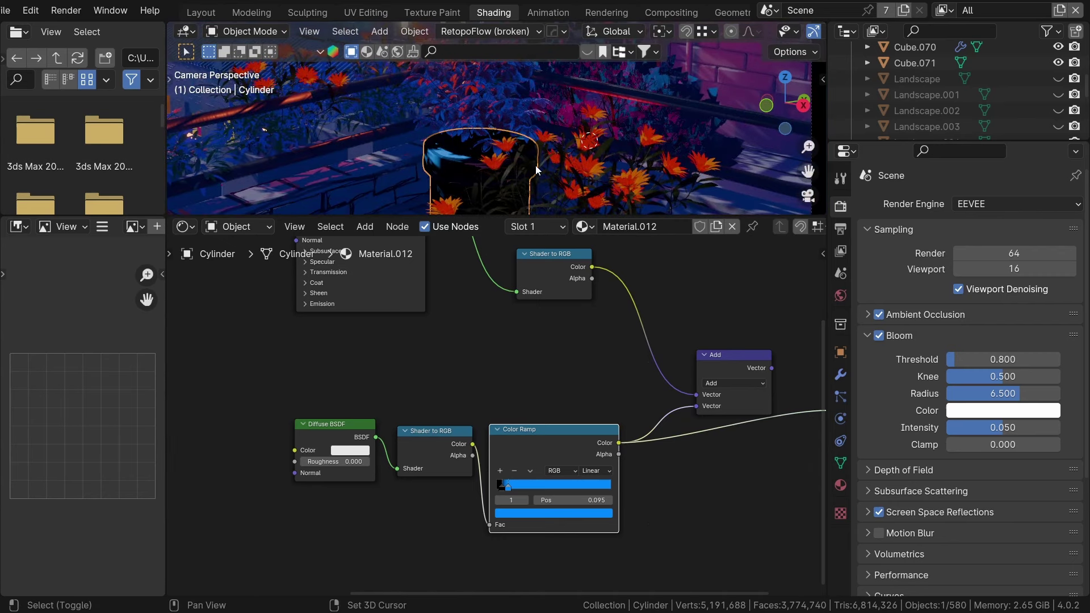
drag(399, 130, 438, 165)
scroll(438, 165, down, 4)
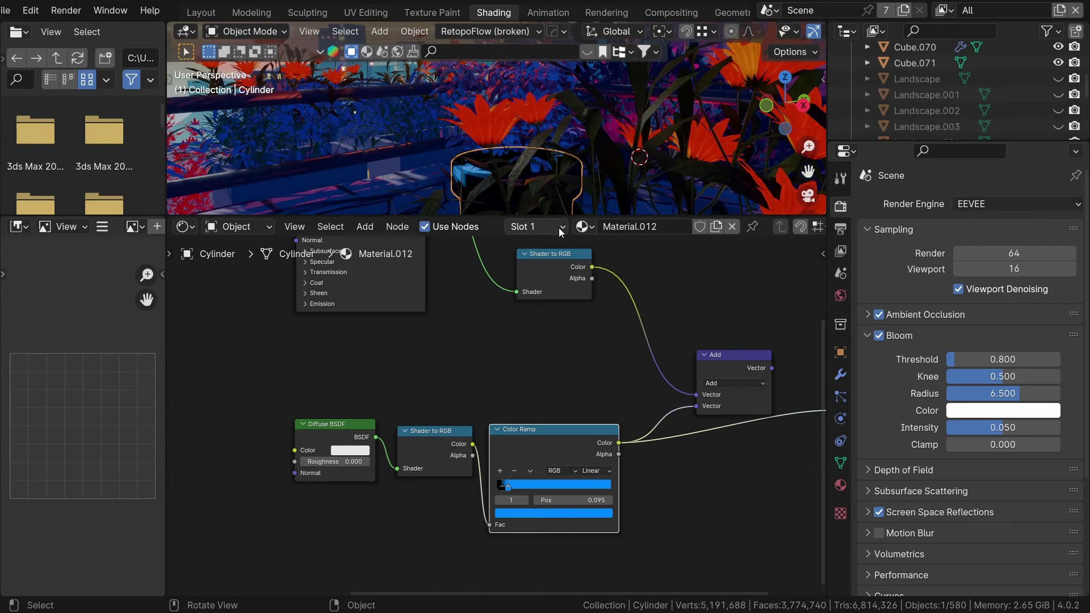
key(g)
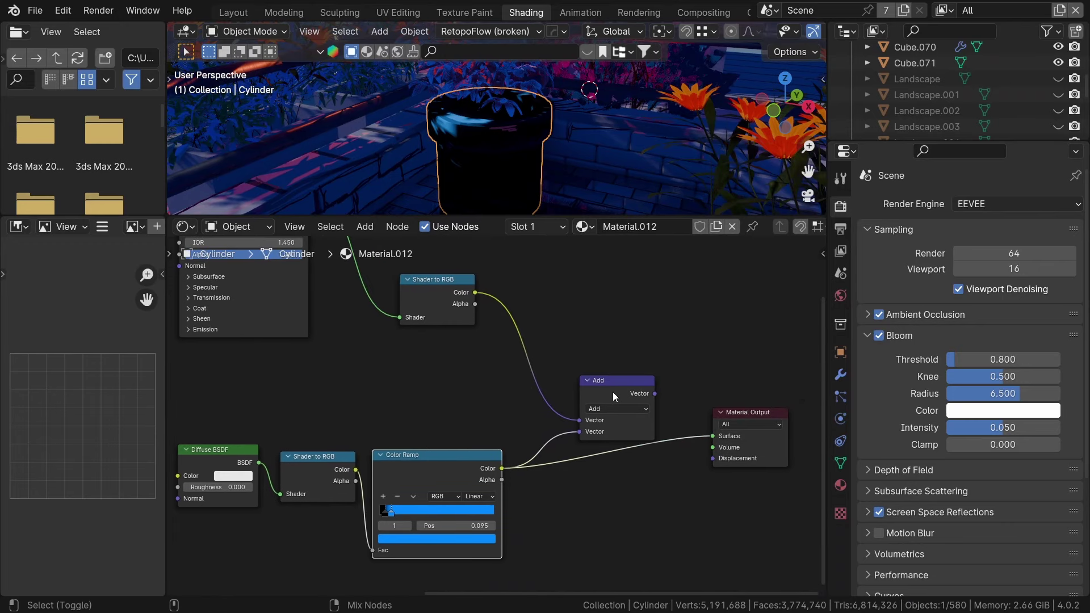
Step: Preview the Diffuse BSDF, Shader to RGB and 0.460-threshold Greater Than nodes of the .gs_tropical_leaves material
scroll(464, 118, up, 2)
scroll(464, 118, up, 1)
scroll(462, 135, down, 2)
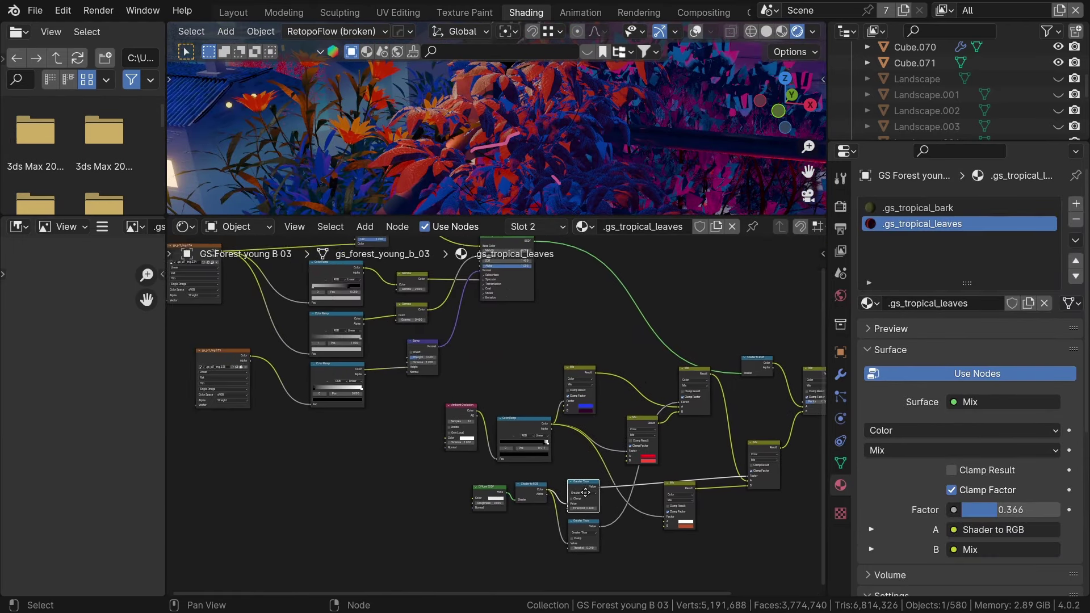
scroll(519, 503, up, 6)
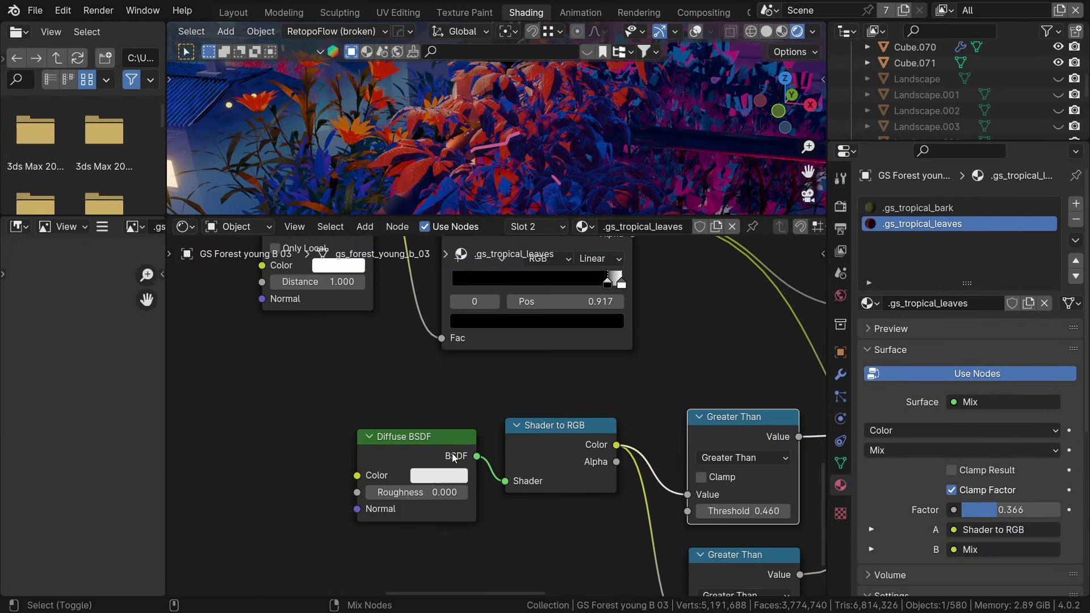
ctrl+shift+click(453, 457)
middle_drag(558, 487, 458, 448)
ctrl+shift+click(503, 424)
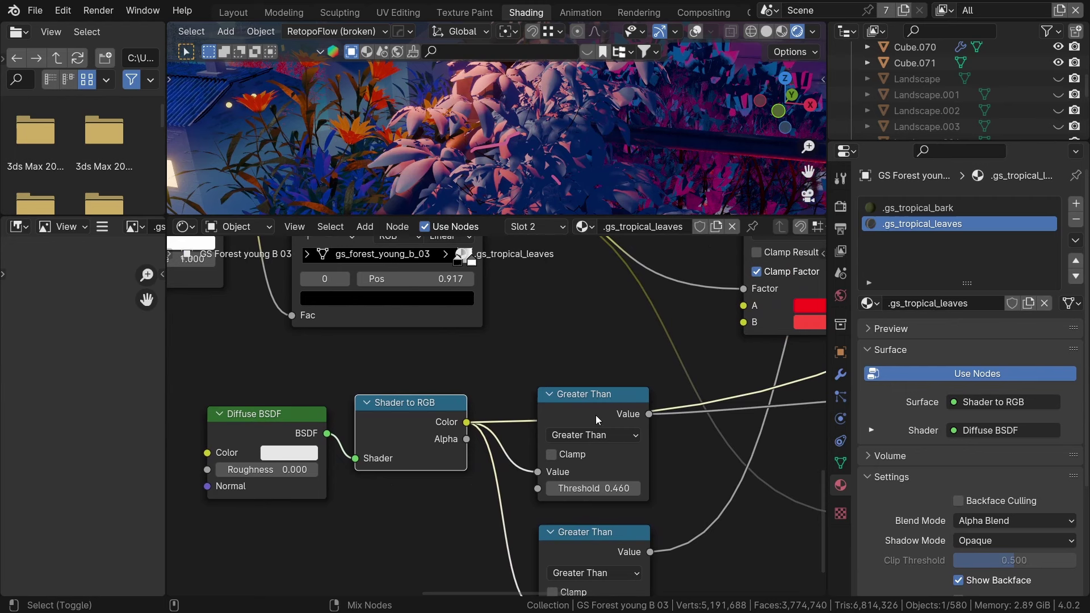
ctrl+shift+click(595, 415)
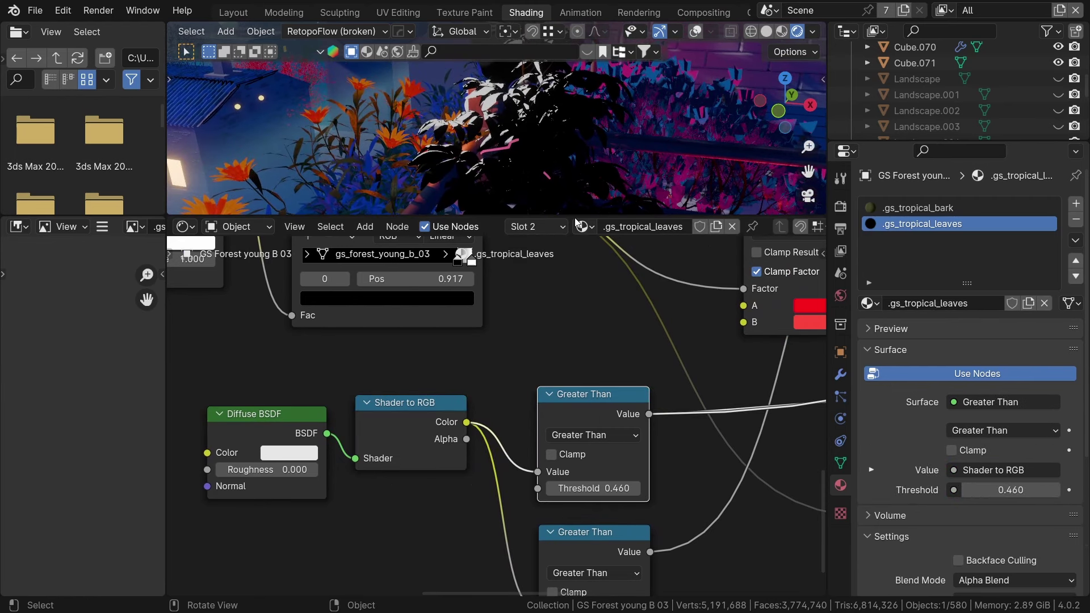
Step: Enlarge the 3D viewport and preview the 0.090-threshold Greater Than node on the leaves
drag(578, 219, 578, 293)
middle_drag(676, 479, 644, 365)
ctrl+shift+click(570, 465)
scroll(616, 413, down, 5)
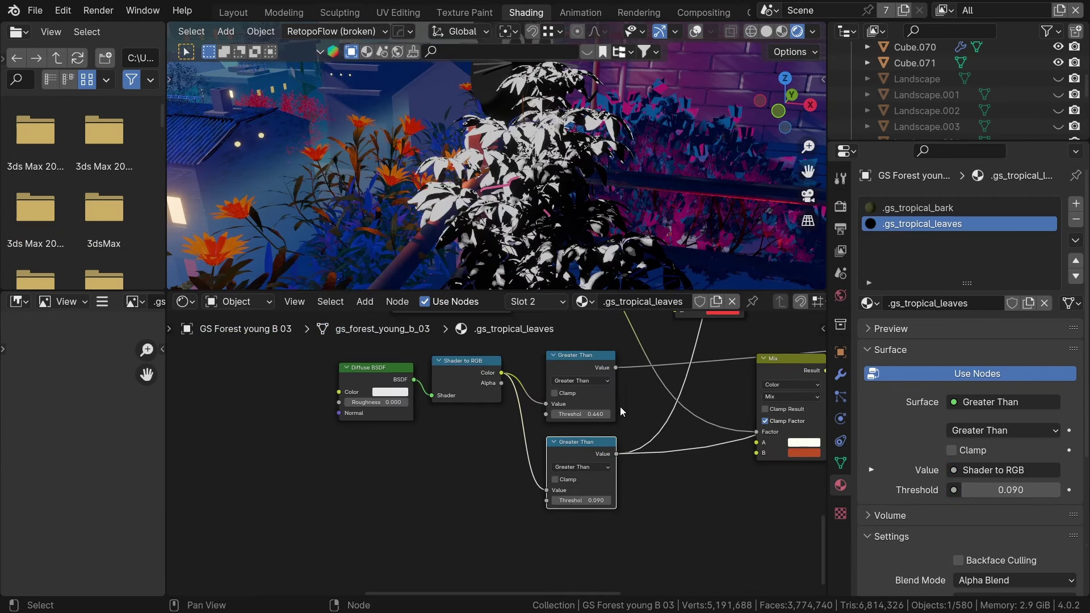
Step: Preview the red Mix node and the cream-and-orange Mix node of .gs_tropical_leaves on the bush
middle_drag(620, 411, 513, 524)
ctrl+shift+click(601, 336)
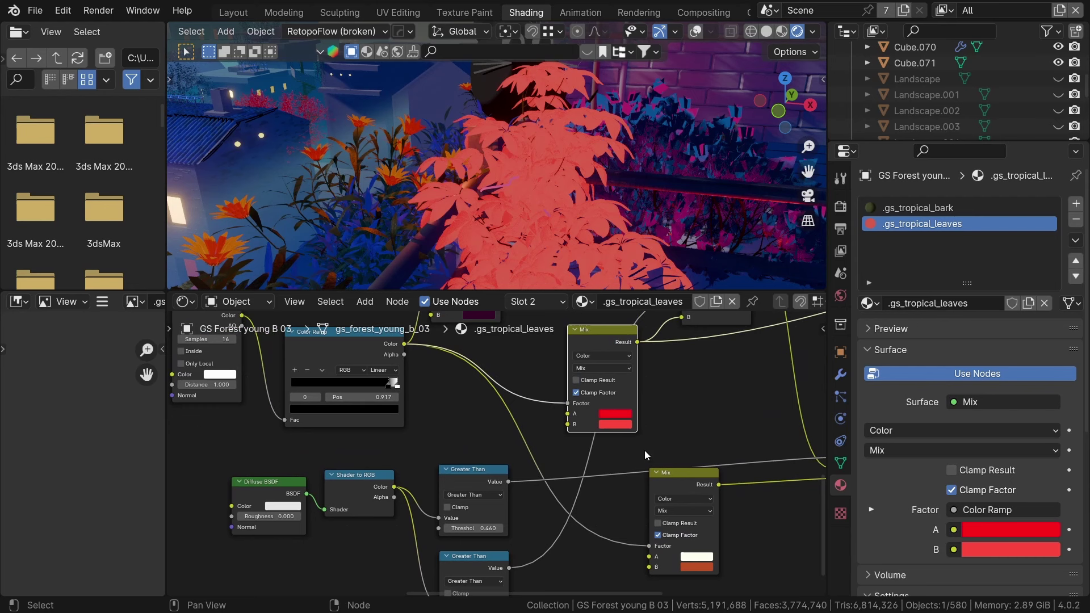
scroll(648, 450, down, 4)
scroll(670, 462, up, 2)
middle_drag(691, 468, 623, 510)
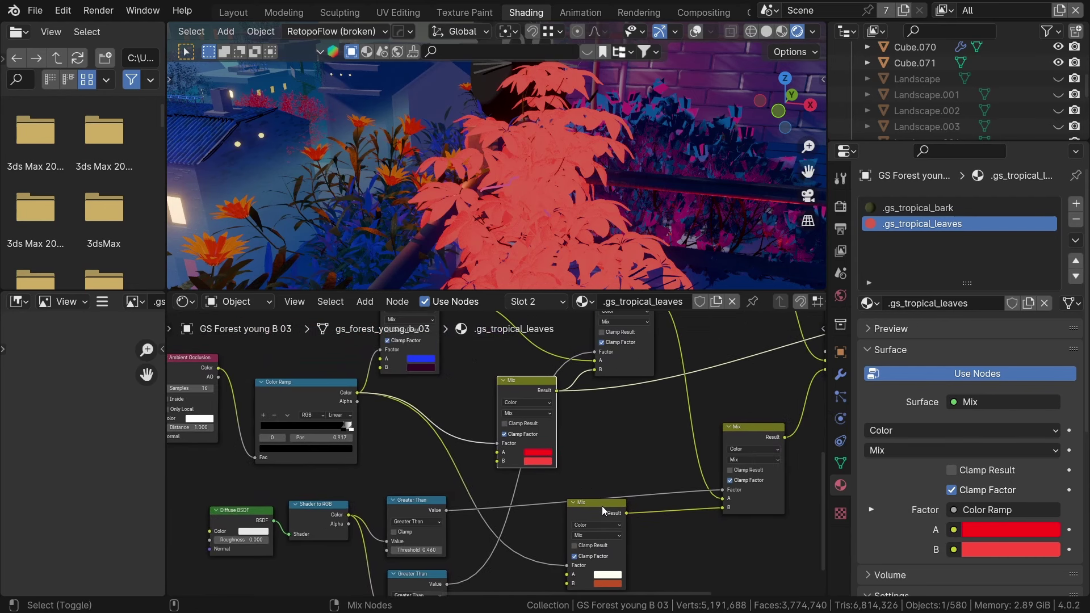
ctrl+shift+click(602, 506)
scroll(649, 504, down, 1)
ctrl+scroll(649, 504, right, 3)
shift+scroll(479, 477, up, 1)
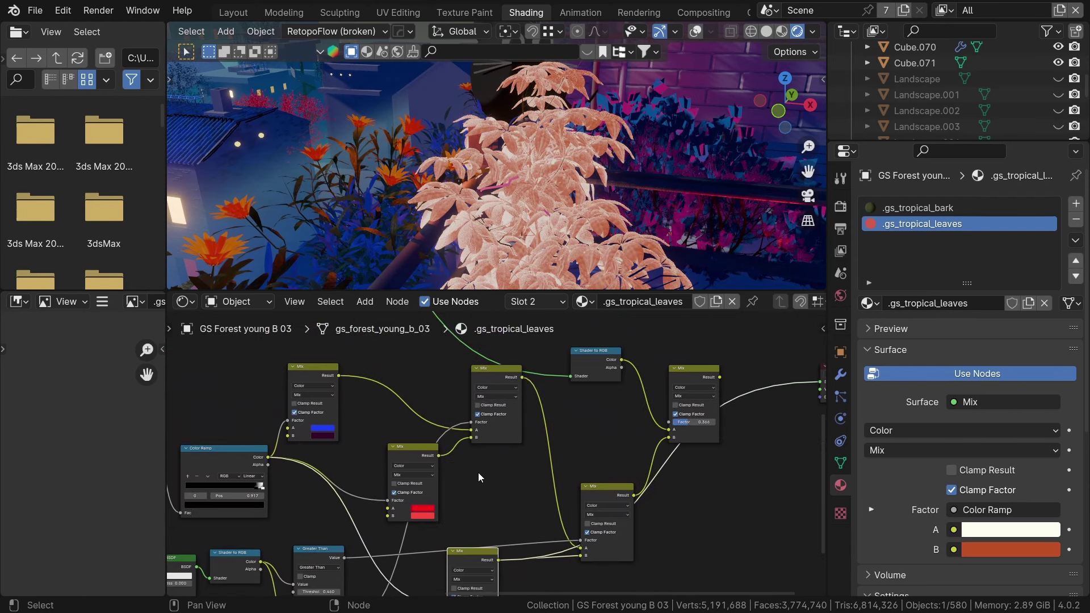
Step: Preview the Ambient Occlusion Color Ramp and the blue-and-dark-purple Mix node on the leaves
middle_drag(204, 460, 500, 429)
scroll(499, 429, up, 3)
ctrl+shift+click(523, 428)
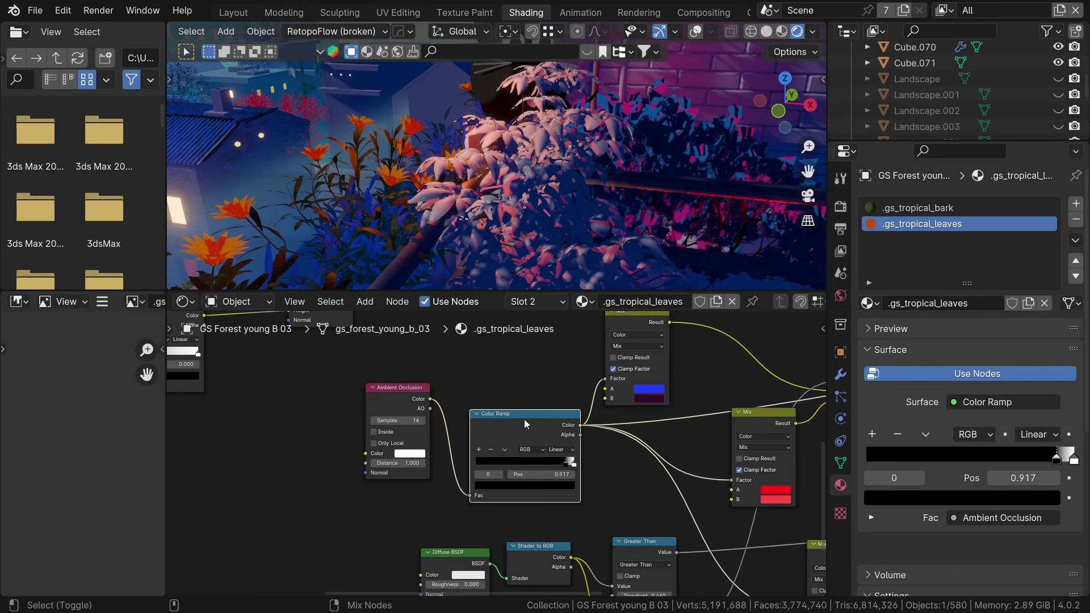
ctrl+scroll(546, 397, right, 3)
shift+scroll(545, 398, up, 2)
ctrl+shift+click(568, 379)
ctrl+scroll(490, 388, right, 3)
shift+scroll(490, 387, down, 1)
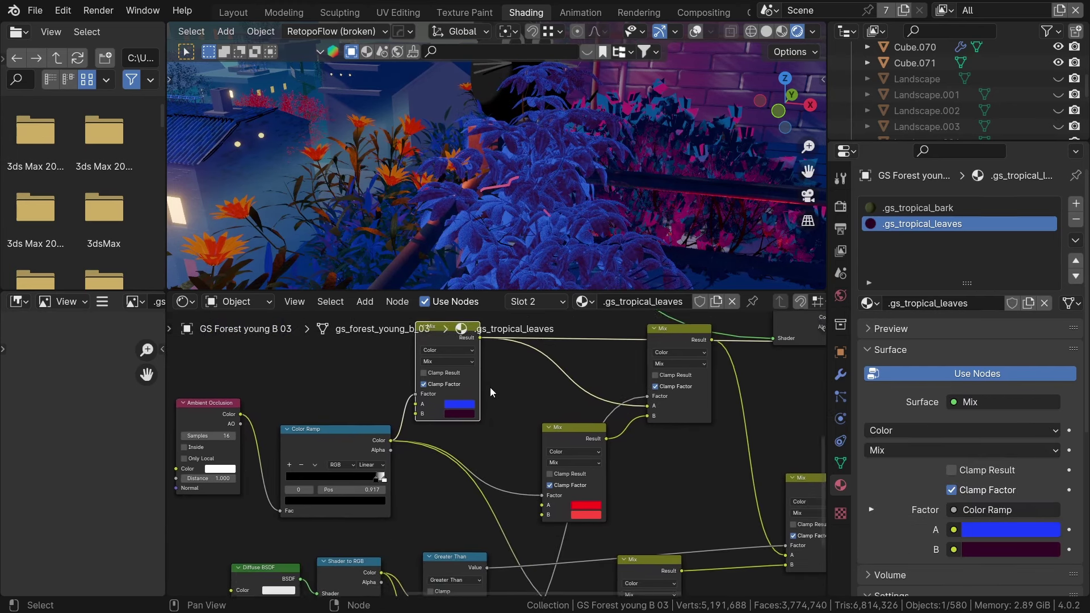
Step: Trace the Color Ramp onward through the red Mix node and preview the cream-and-orange Mix node again
ctrl+shift+click(550, 417)
ctrl+scroll(583, 469, right, 2)
shift+scroll(583, 469, down, 2)
ctrl+shift+click(547, 439)
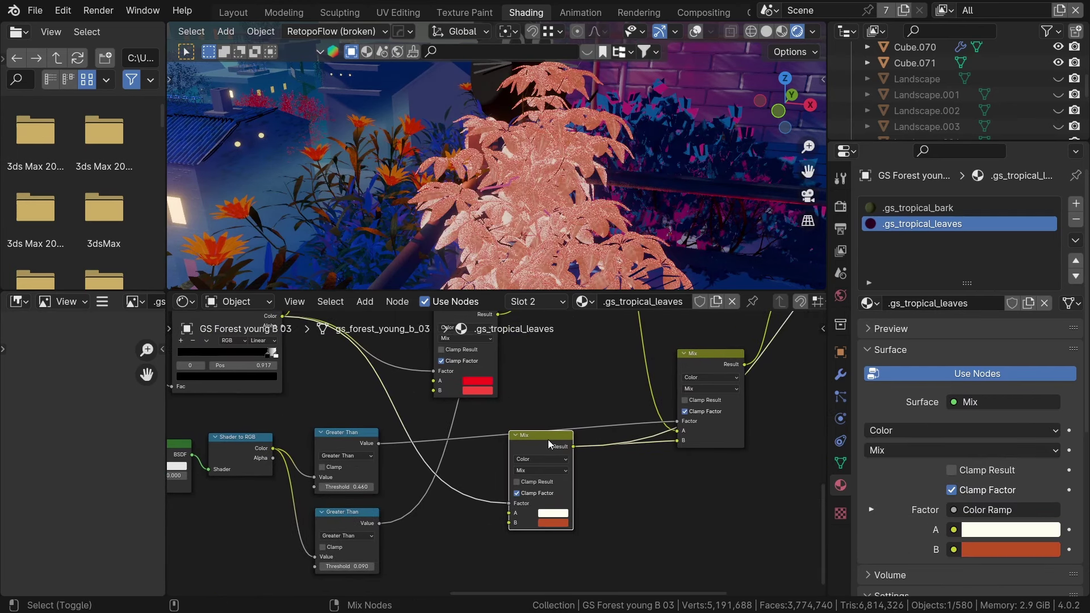
Step: Preview the final Mix node that blends Shader to RGB at 0.366 on the leaves, and shift that node slightly
scroll(573, 406, down, 1)
shift+scroll(574, 405, up, 3)
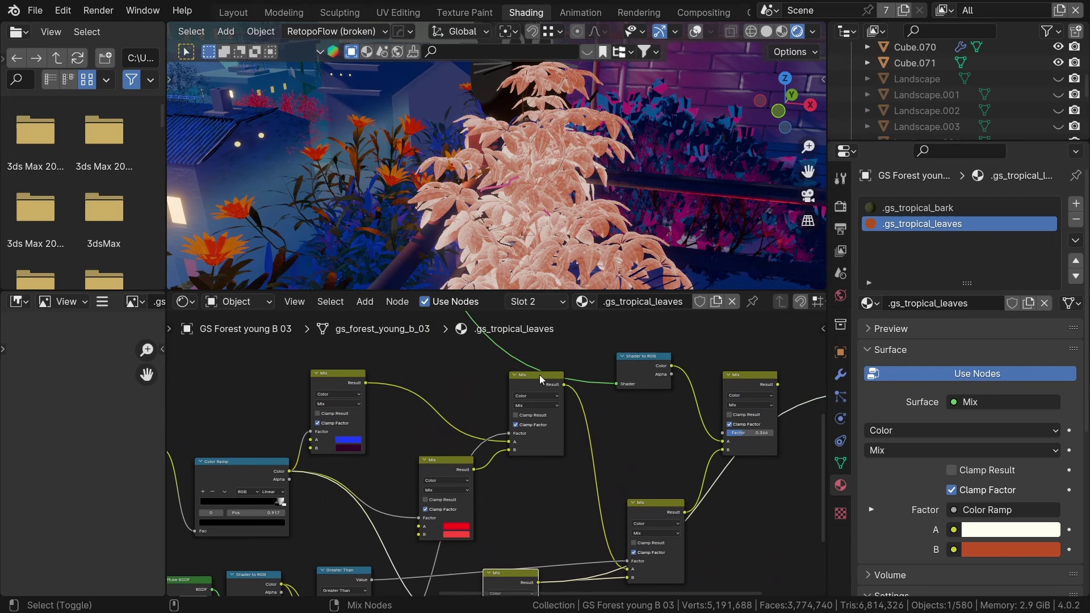
ctrl+shift+click(540, 375)
ctrl+scroll(591, 440, right, 2)
shift+scroll(591, 440, down, 2)
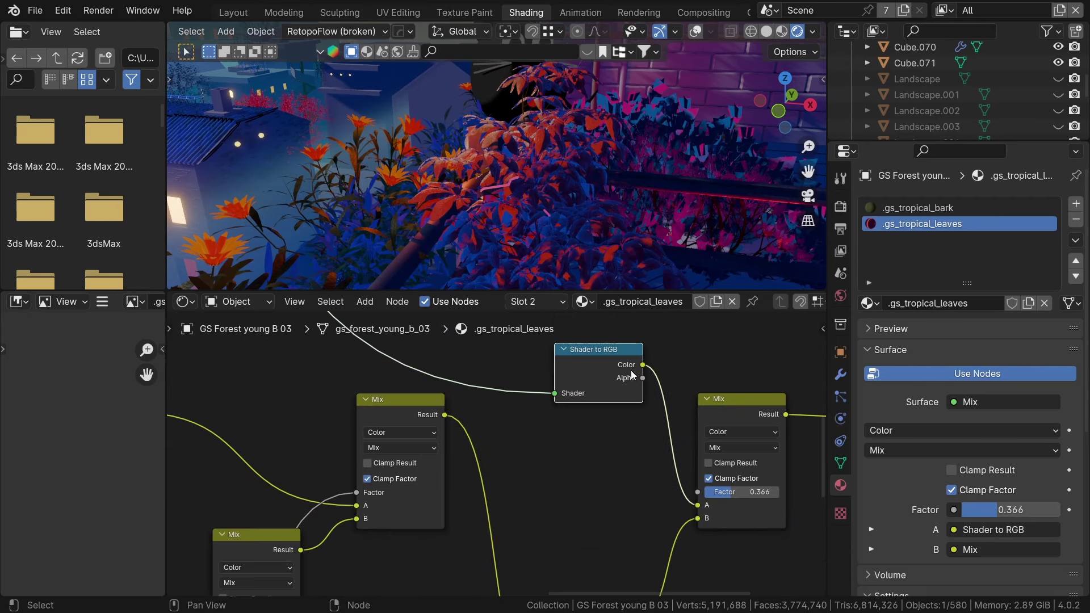
drag(710, 443, 726, 428)
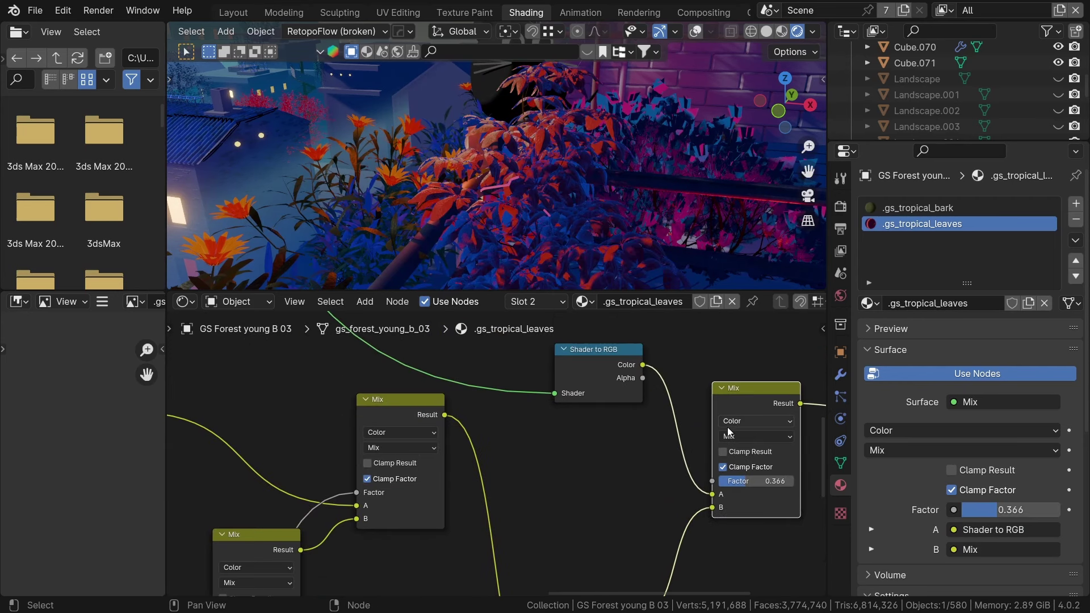
Step: Trace back to the Principled BSDF feeding Shader to RGB, preview it on the leaves, and examine the foliage up close
scroll(770, 466, up, 2)
scroll(730, 479, down, 3)
middle_drag(548, 401, 596, 414)
scroll(596, 414, down, 4)
middle_drag(453, 368, 547, 419)
scroll(547, 423, up, 1)
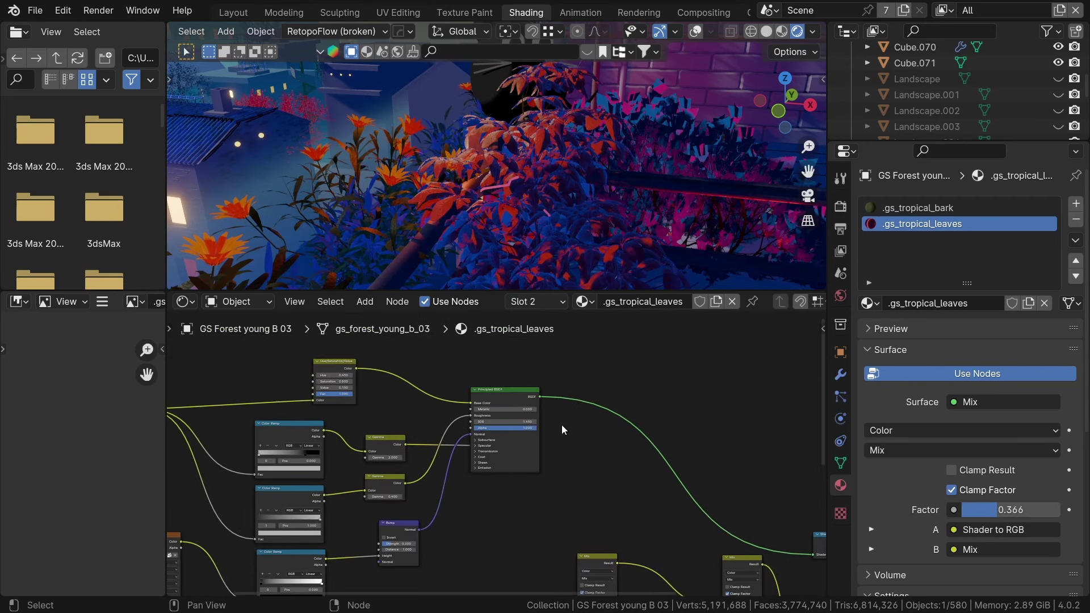
ctrl+shift+click(503, 390)
scroll(533, 159, up, 6)
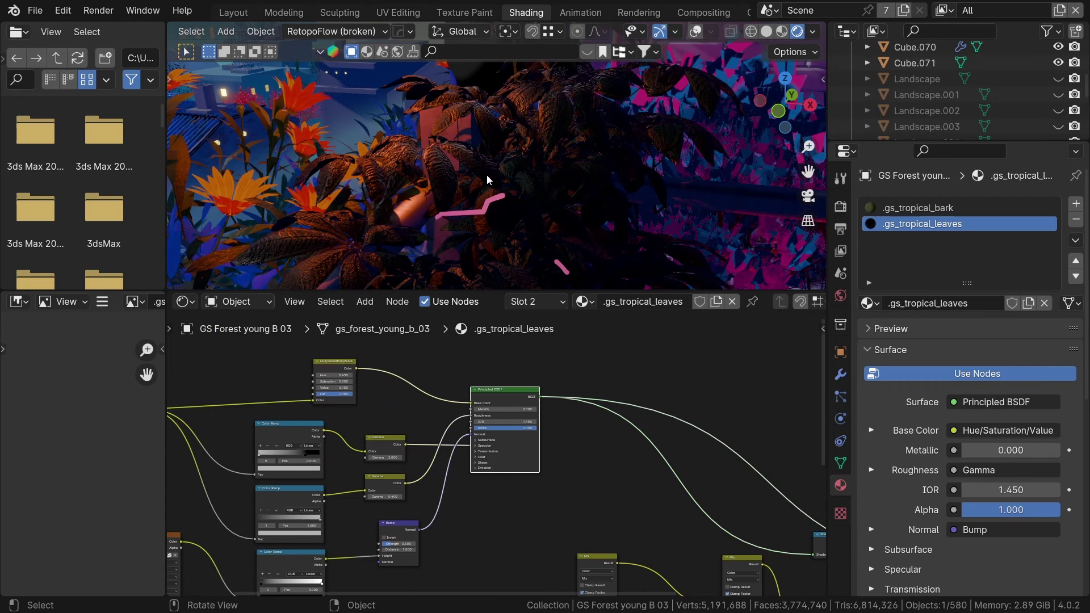
scroll(369, 444, down, 3)
scroll(369, 445, up, 5)
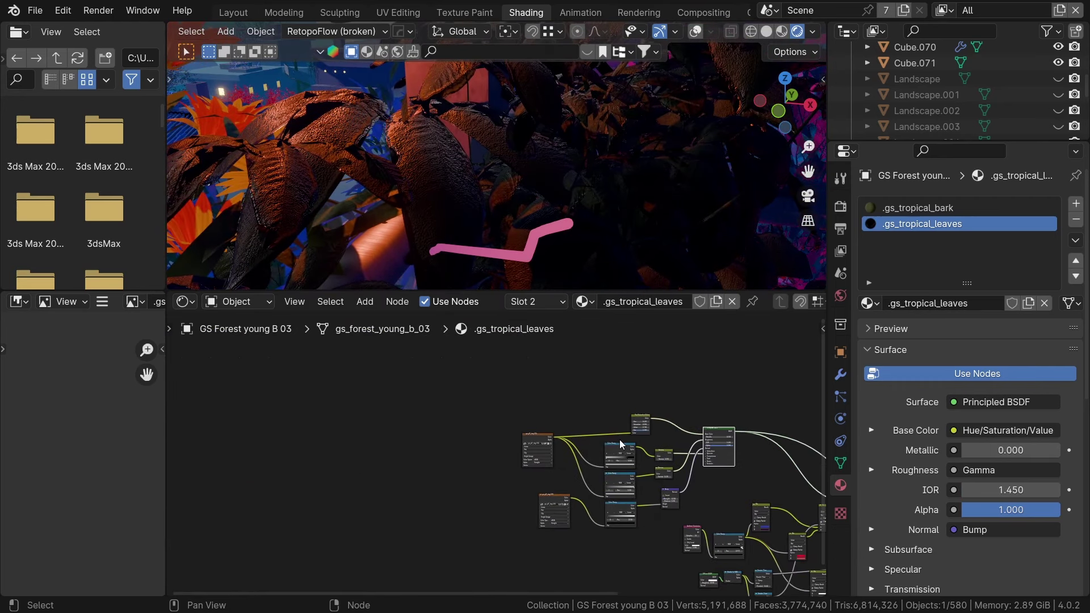
Step: Preview the .gs_pl1_img.234 and .gs_pl1_img.235 image textures on the leaves
ctrl+shift+click(544, 404)
shift+scroll(598, 437, down, 3)
ctrl+shift+click(492, 483)
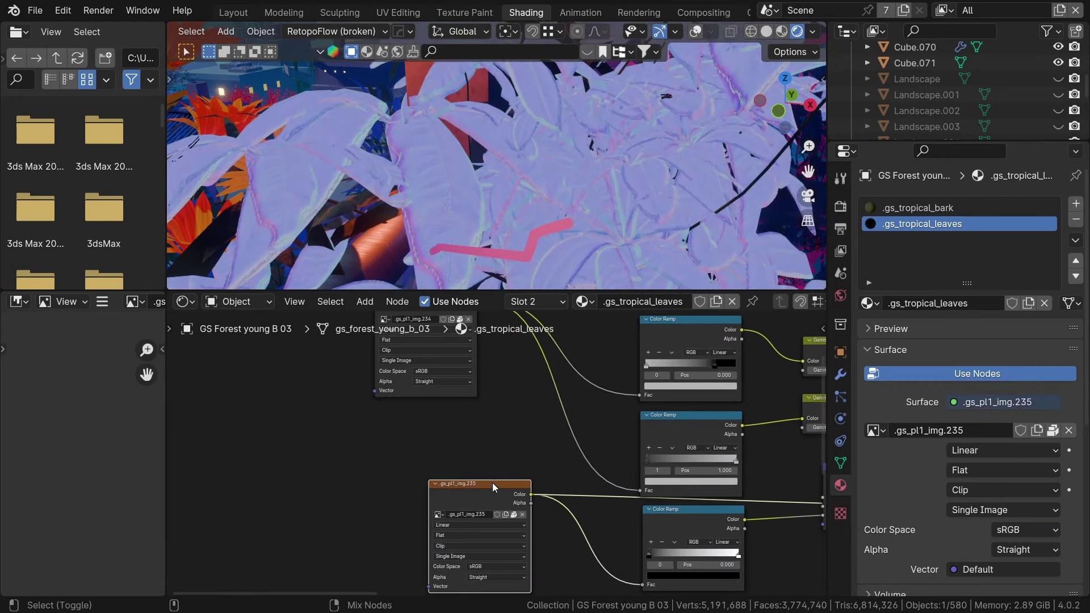
Step: Reconnect the final Mix node to the Material Output and examine the finished bush within the scene
scroll(492, 482, down, 4)
scroll(546, 498, up, 4)
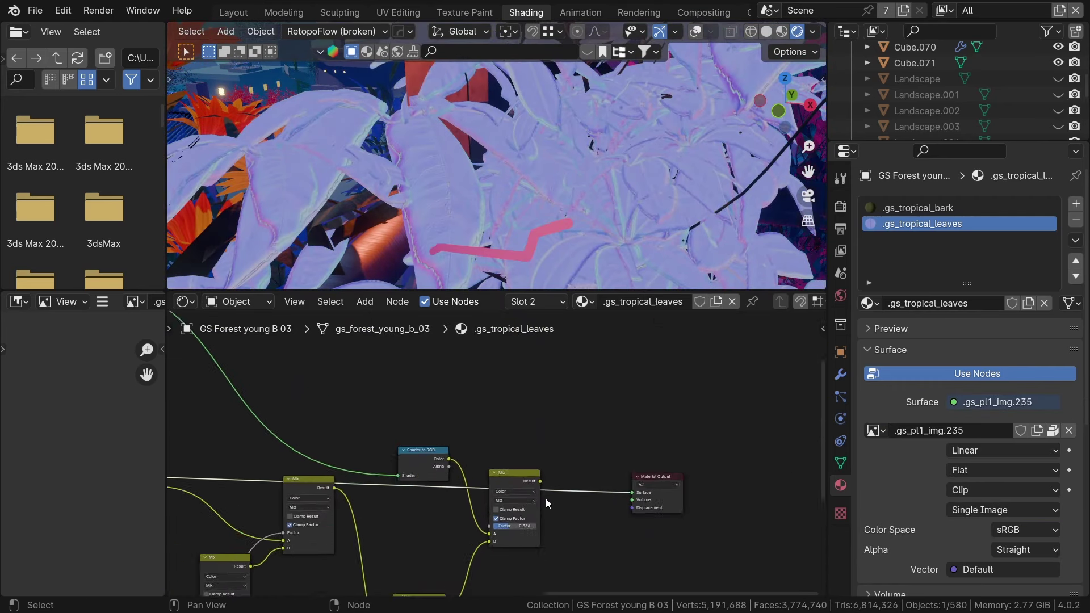
ctrl+shift+click(510, 472)
scroll(510, 472, up, 2)
scroll(556, 160, down, 6)
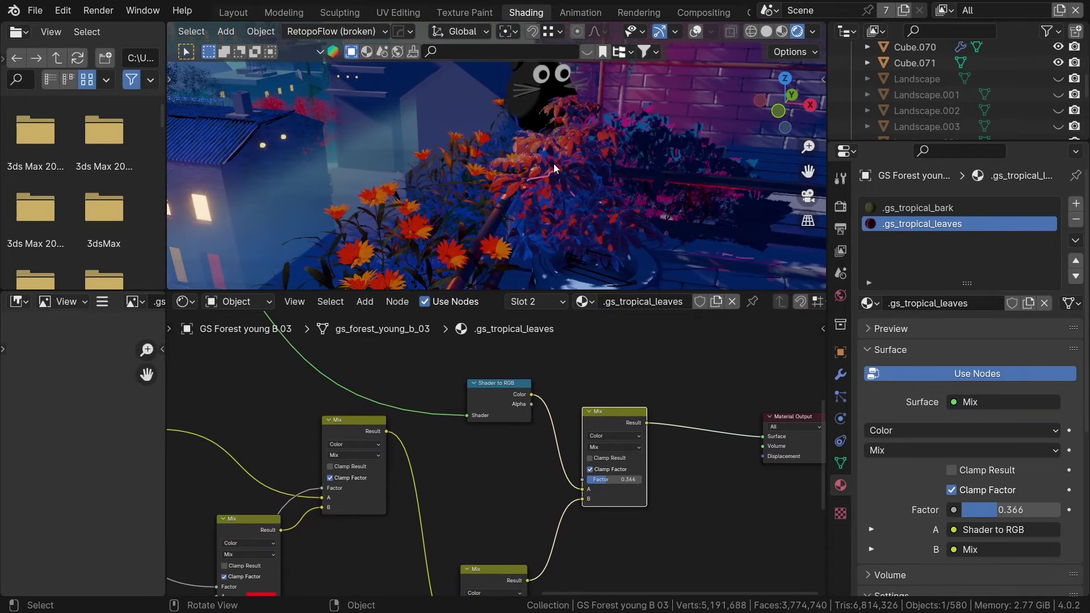
middle_drag(554, 164, 644, 285)
scroll(653, 454, down, 3)
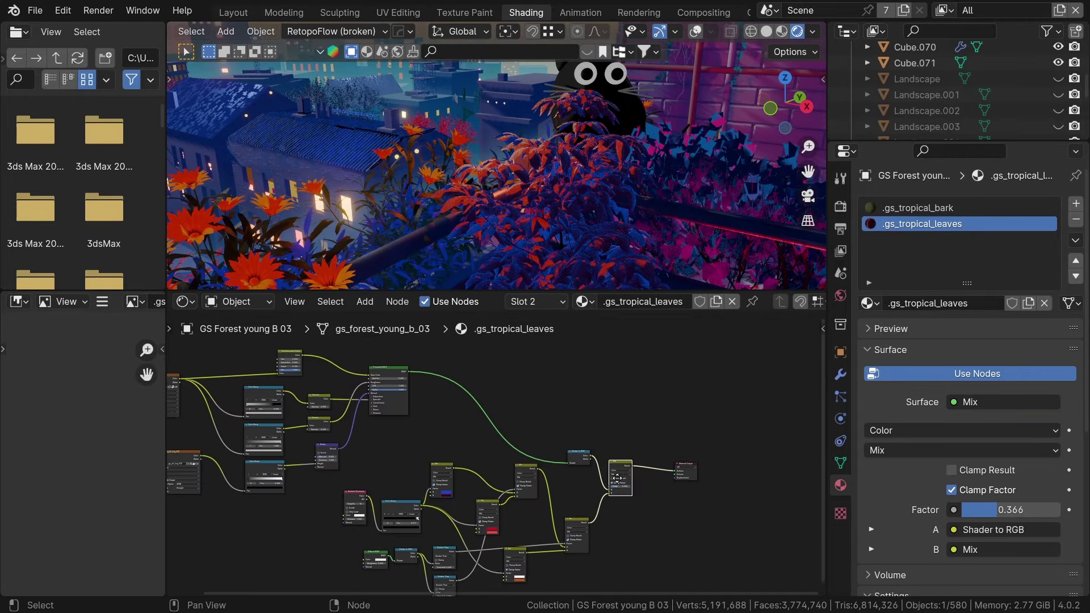
Step: Maximize the node editor and examine the leaves' image textures, Color Ramps, Gamma and Bump nodes
scroll(690, 505, up, 5)
key(ctrl+space)
scroll(616, 373, down, 6)
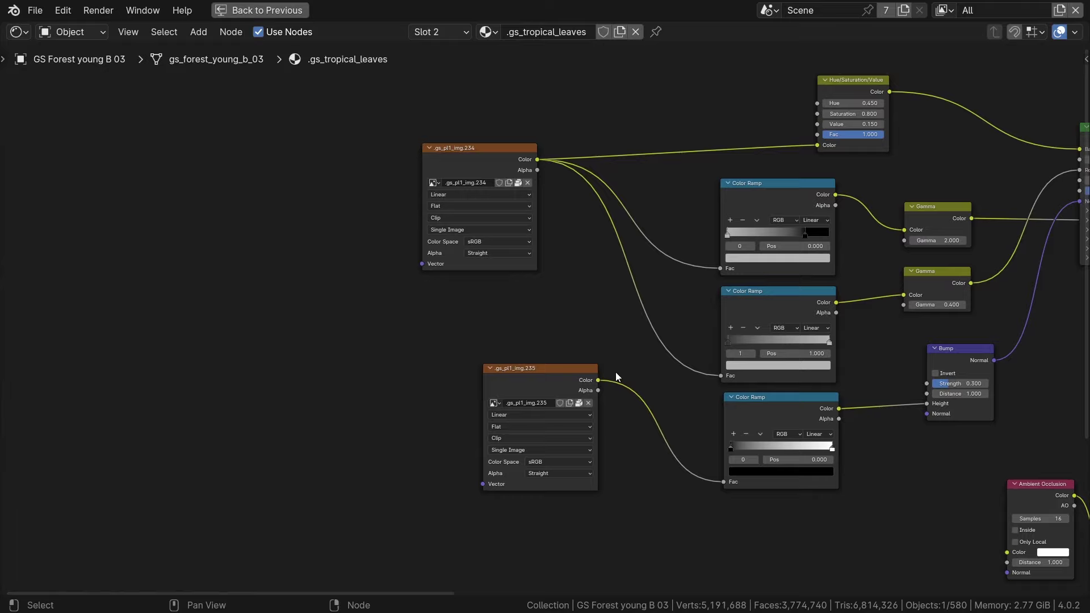
scroll(417, 281, up, 3)
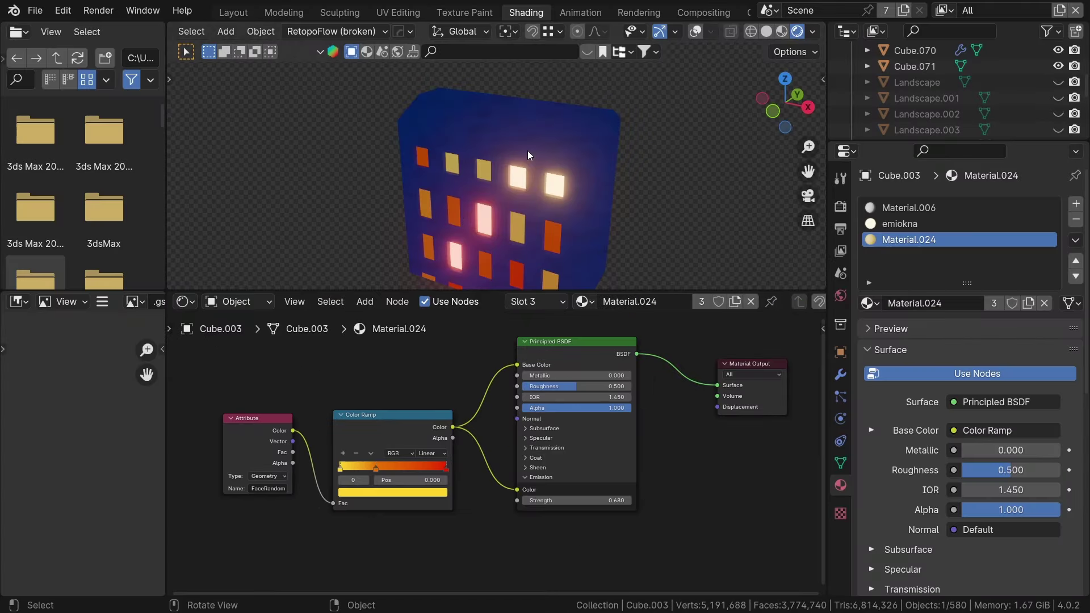
Step: Preview the FaceRandom Attribute node of Material.024 on the windows of building Cube.003
mouse_move(527, 151)
middle_down()
mouse_move(490, 134)
mouse_move(505, 154)
middle_up()
ctrl+shift+click(274, 436)
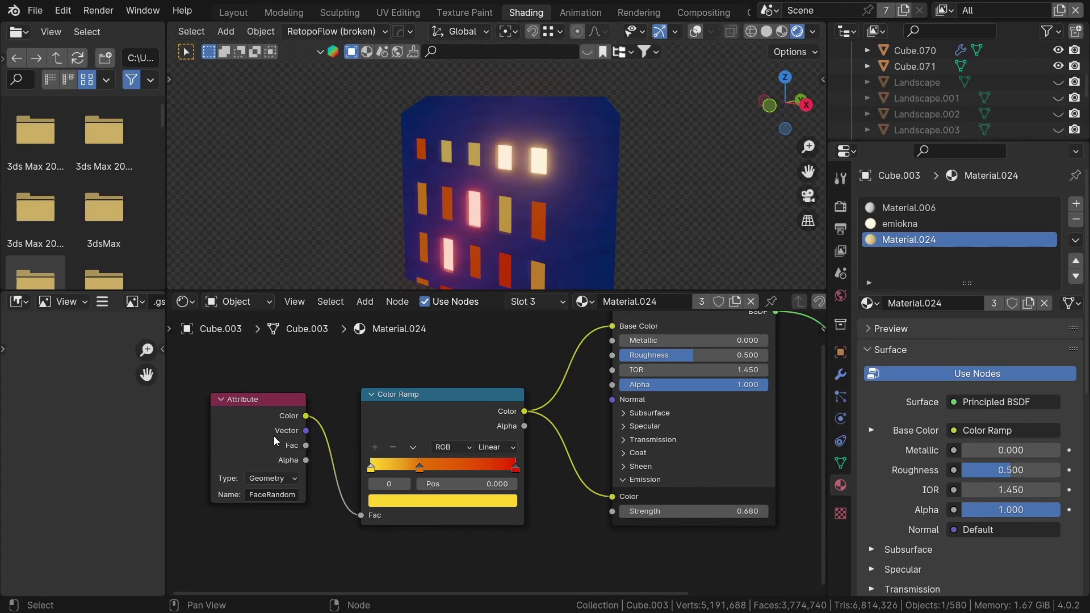
scroll(273, 435, up, 4)
middle_drag(538, 187, 549, 219)
scroll(584, 171, up, 1)
Step: Preview the yellow-to-red Color Ramp of Material.024, and restore its Principled BSDF as the output
middle_drag(475, 439, 402, 462)
ctrl+shift+click(482, 415)
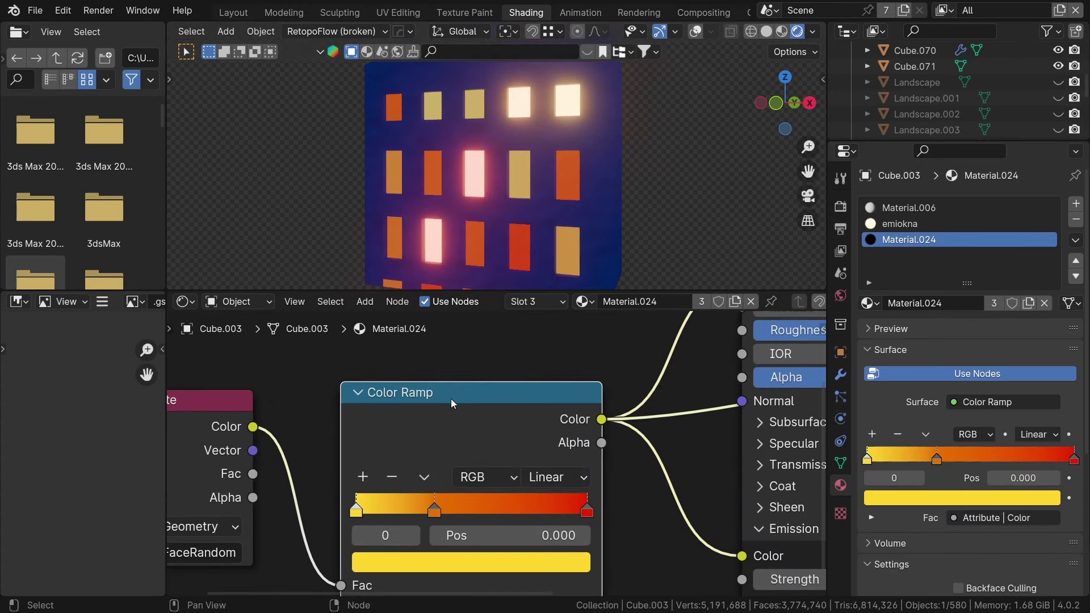
scroll(451, 399, down, 4)
middle_drag(664, 316, 630, 302)
ctrl+shift+click(530, 372)
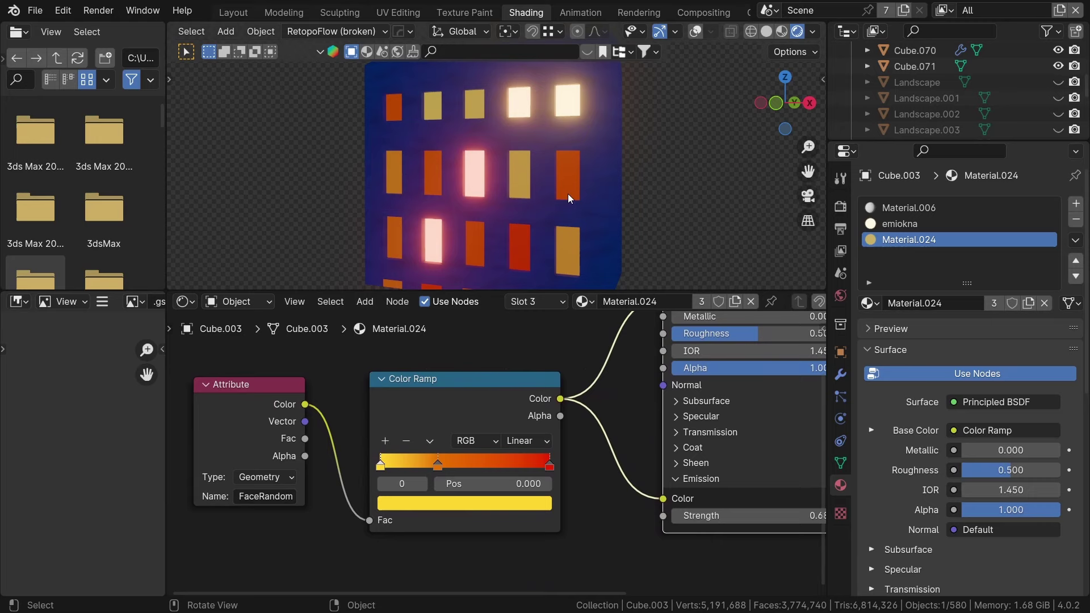
Step: Preview the Attribute, Color Ramp and Principled BSDF nodes of the emiokna material and examine its Emission settings
click(938, 226)
ctrl+shift+click(358, 441)
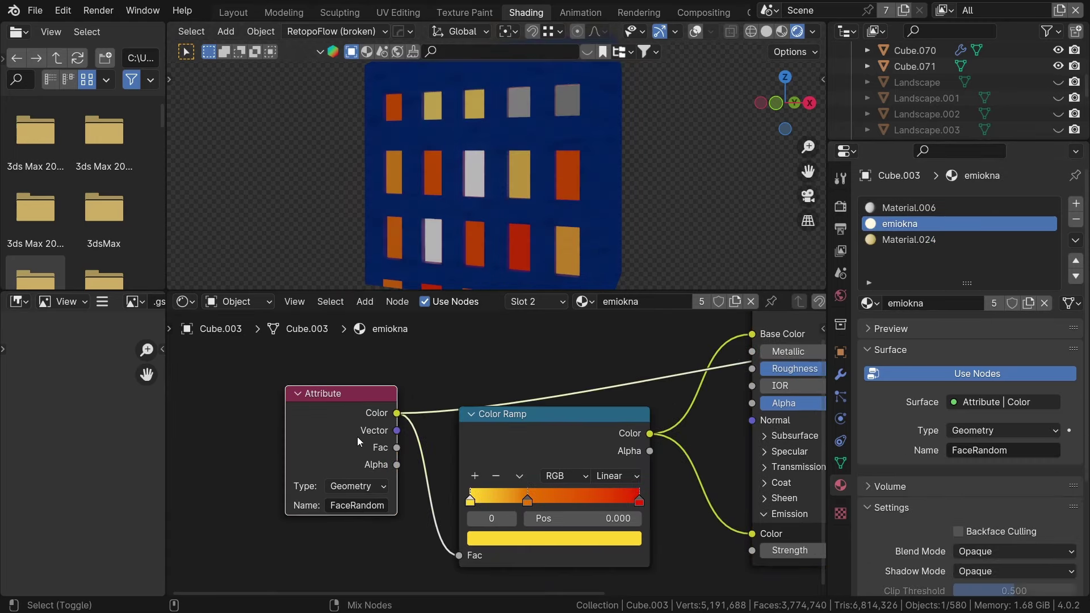
ctrl+shift+click(606, 446)
middle_drag(818, 371, 569, 312)
ctrl+shift+click(538, 442)
scroll(550, 524, up, 1)
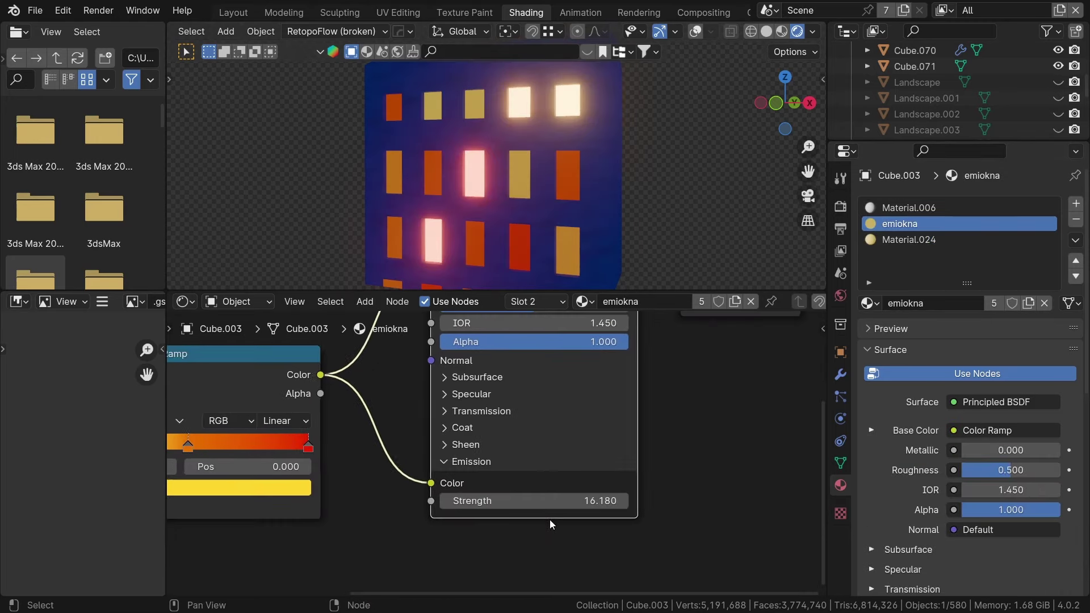
scroll(431, 459, down, 7)
middle_drag(379, 433, 542, 482)
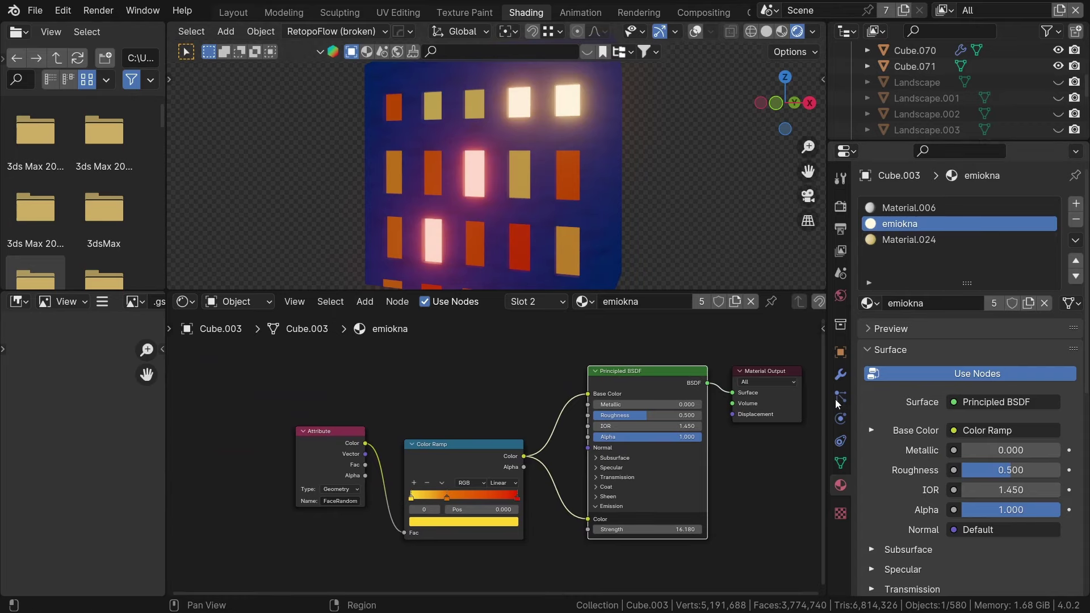
Step: Vary the Value of the ID geometry nodes modifier on Cube.003
click(840, 375)
drag(990, 307, 1017, 306)
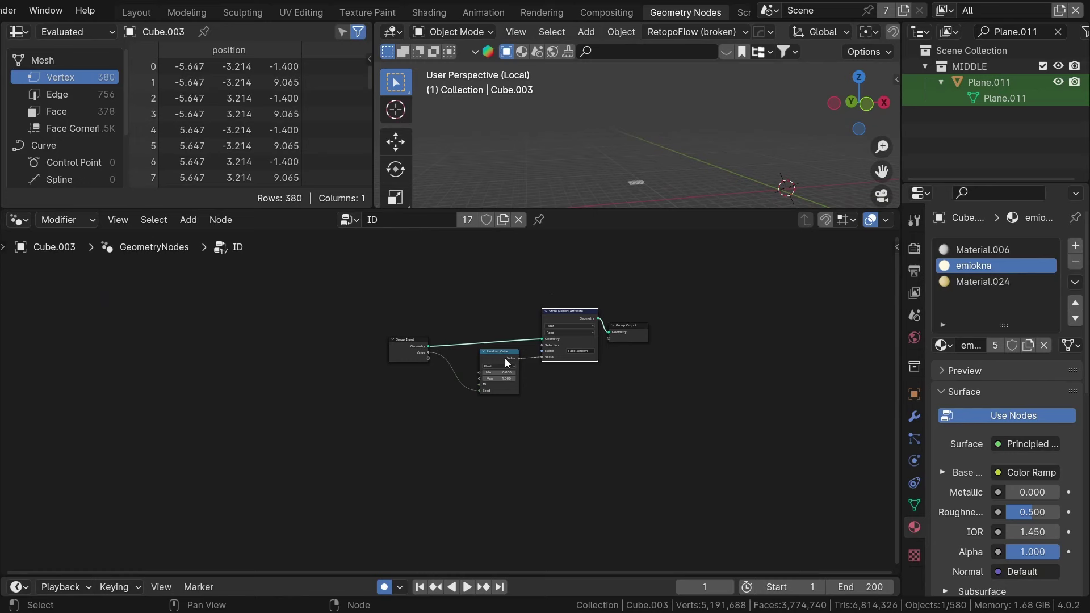
Step: Rearrange the Group Input and Random Value nodes of the ID geometry node group, and keep FaceRandom as the stored attribute name
scroll(481, 311, up, 5)
middle_drag(481, 311, 312, 341)
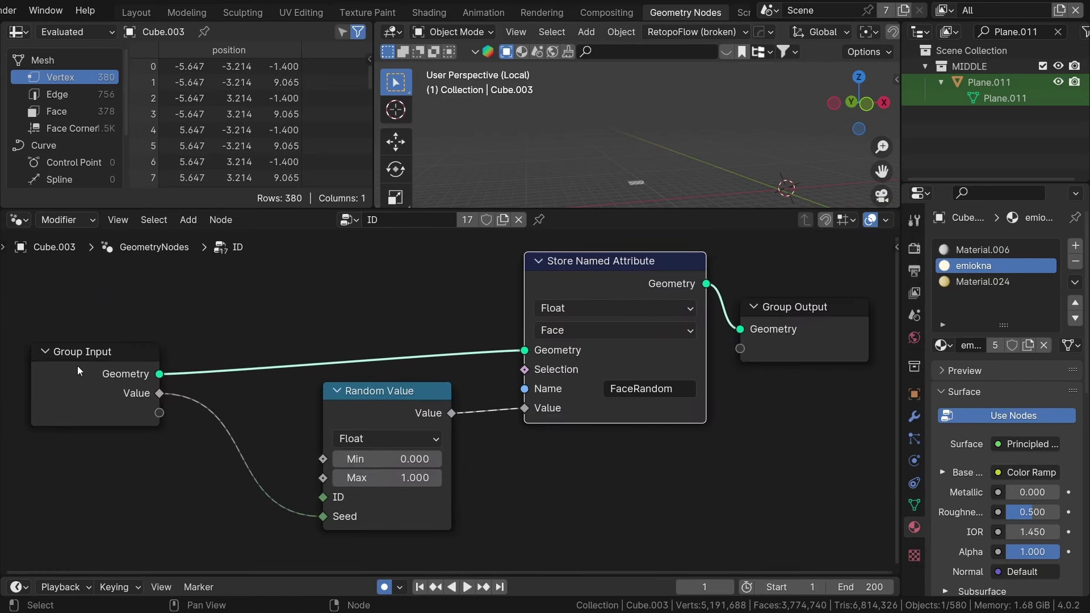
drag(74, 368, 86, 331)
drag(415, 392, 409, 384)
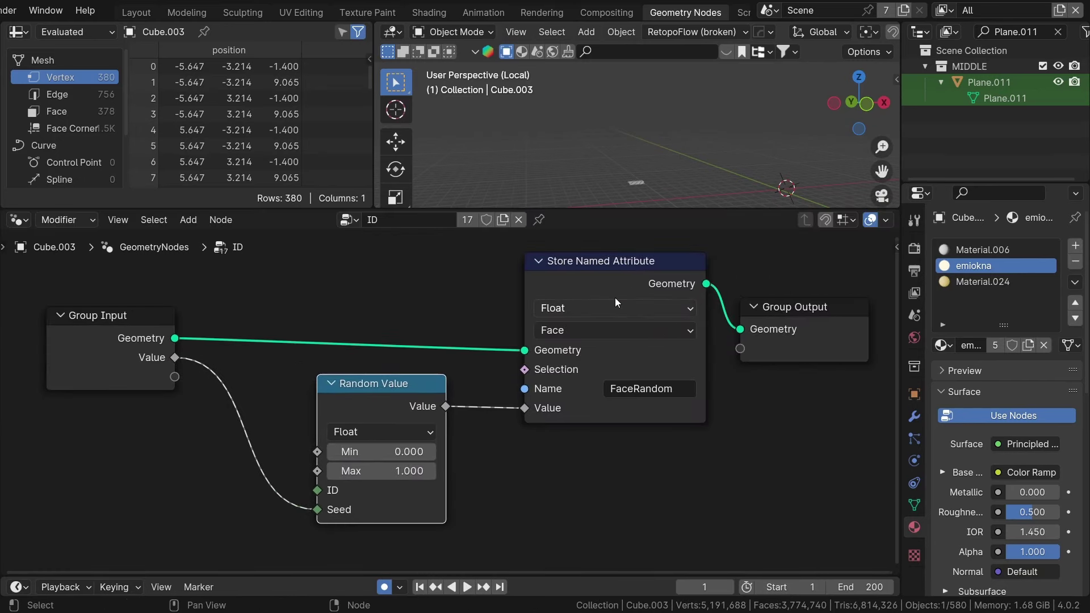
click(621, 390)
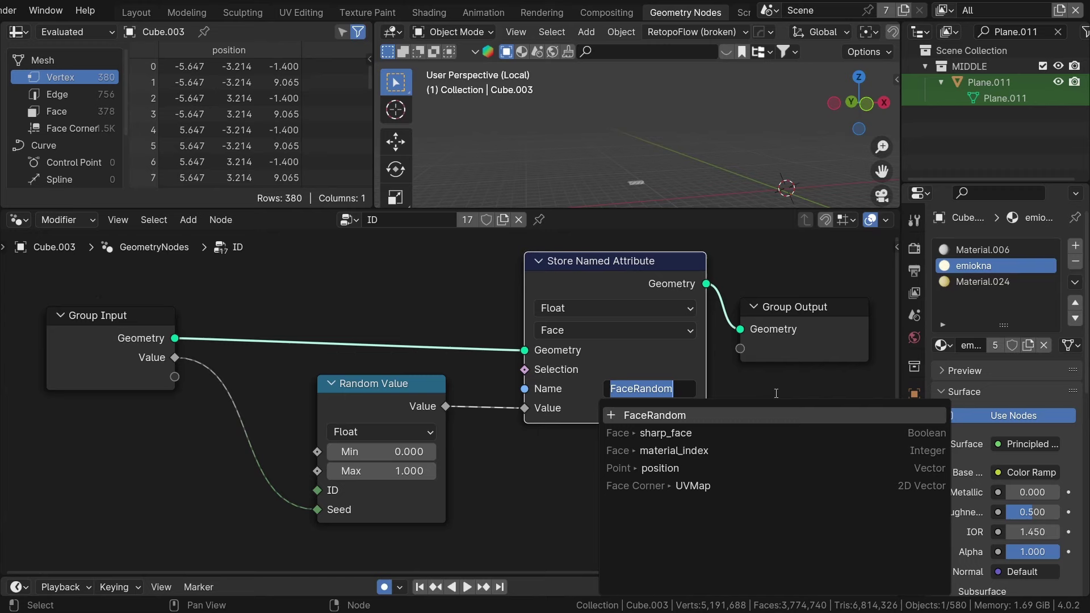
key(Return)
key(Home)
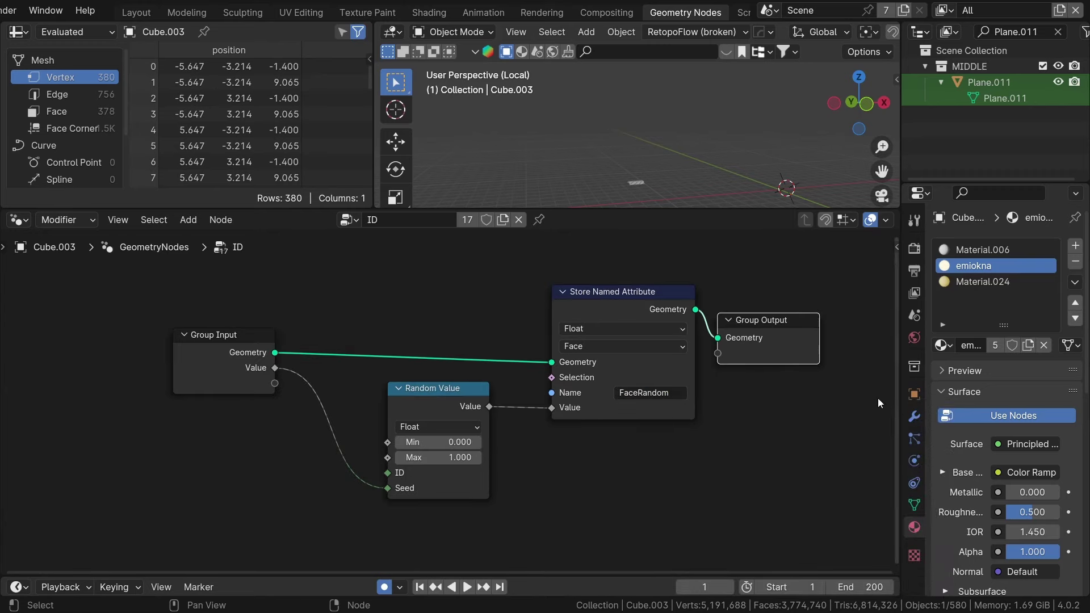
Step: Set the ID modifier's Value on Cube.003 to -3.250 to reshuffle the window colors
click(915, 418)
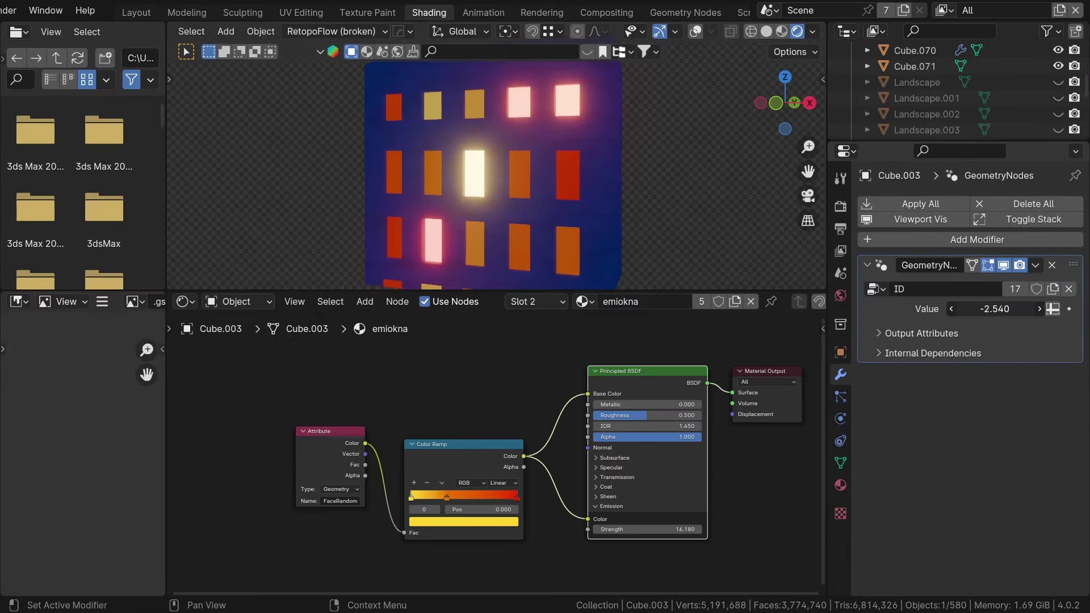
mouse_move(995, 308)
mouse_down()
mouse_move(966, 309)
mouse_move(985, 309)
mouse_up()
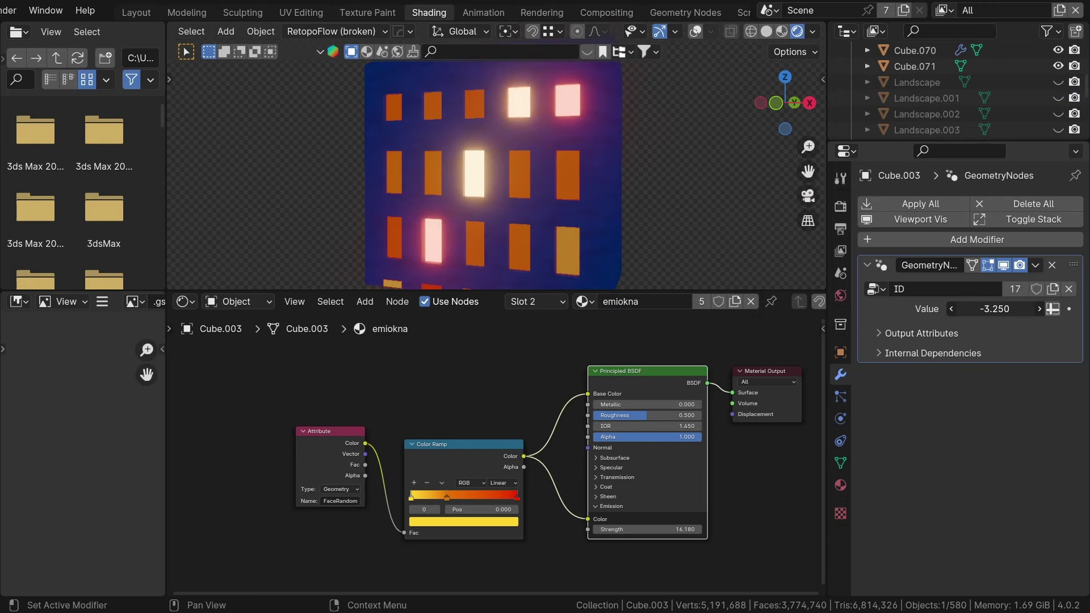
Step: Open the render settings, switch Bloom off and back on, and examine its parameters
click(841, 206)
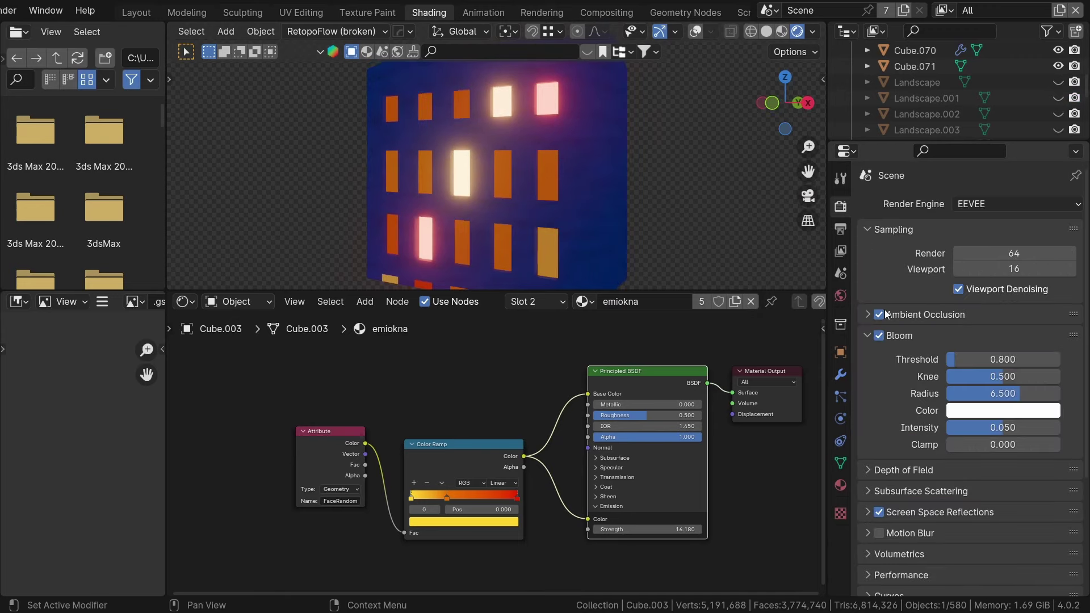
click(874, 337)
click(875, 337)
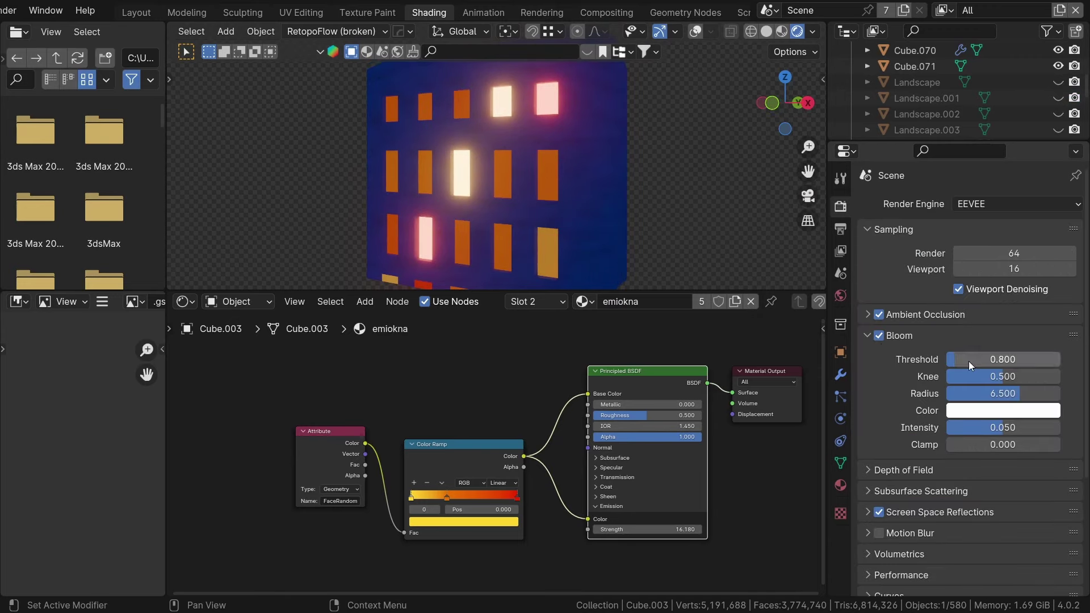
mouse_move(969, 361)
mouse_down()
mouse_move(932, 361)
mouse_move(1017, 361)
mouse_move(966, 362)
mouse_move(1005, 393)
mouse_move(954, 393)
mouse_up()
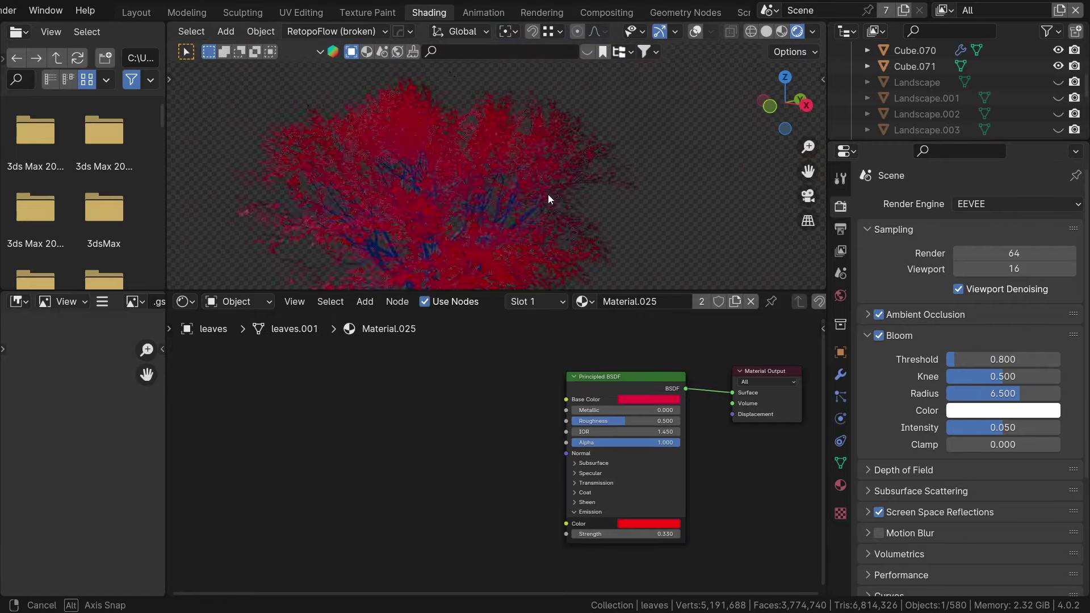
Step: Set the Emission Strength of the red tree leaves' Material.025 to 0.000 and undo the change
key(shift+b)
drag(401, 151, 506, 250)
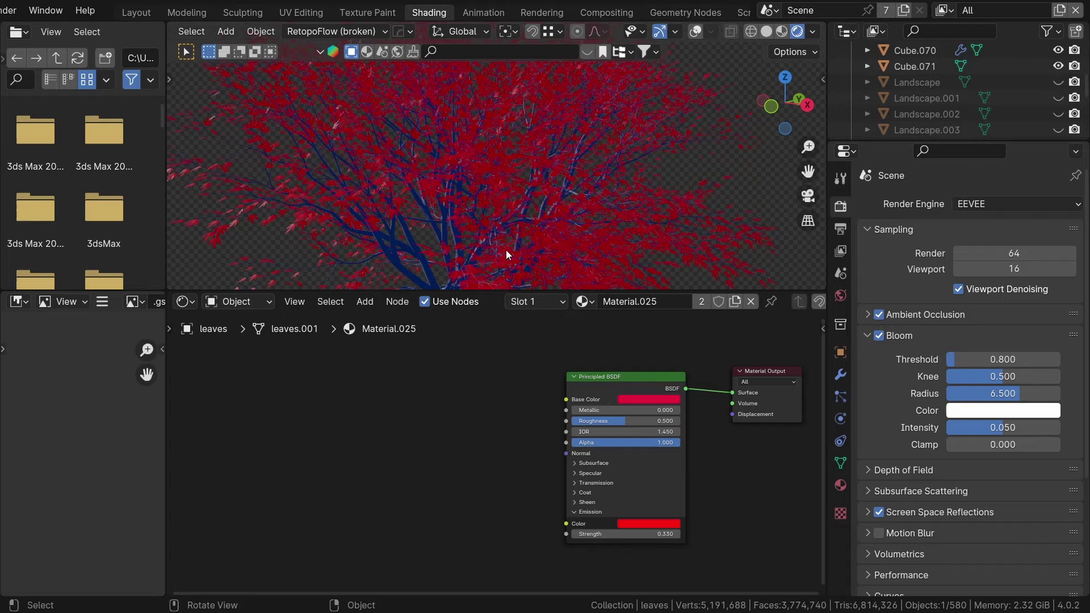
scroll(536, 240, up, 3)
scroll(673, 441, up, 5)
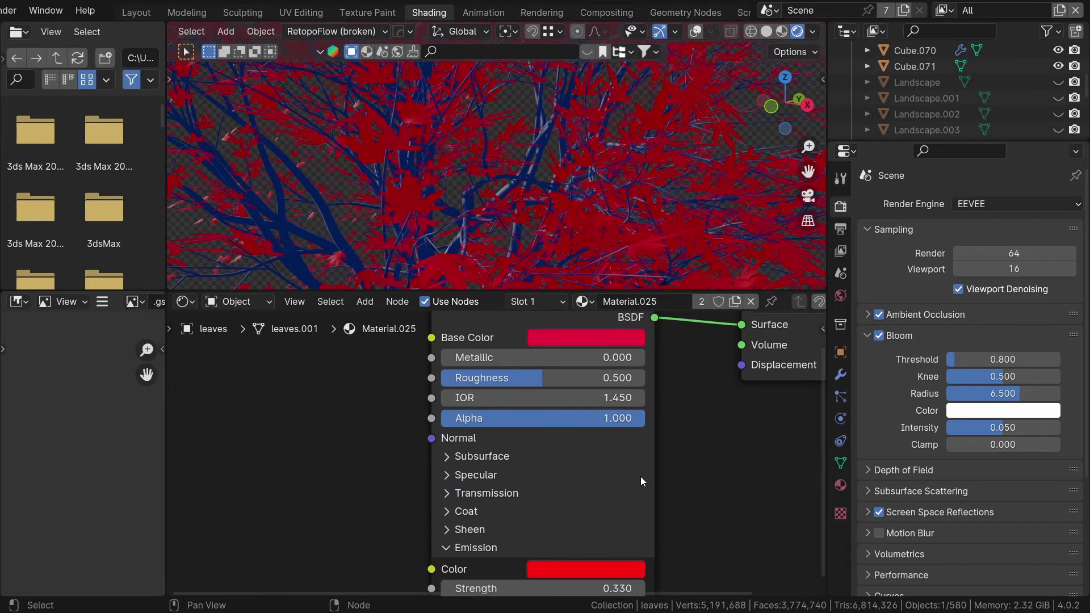
scroll(642, 481, down, 1)
drag(544, 548, 511, 549)
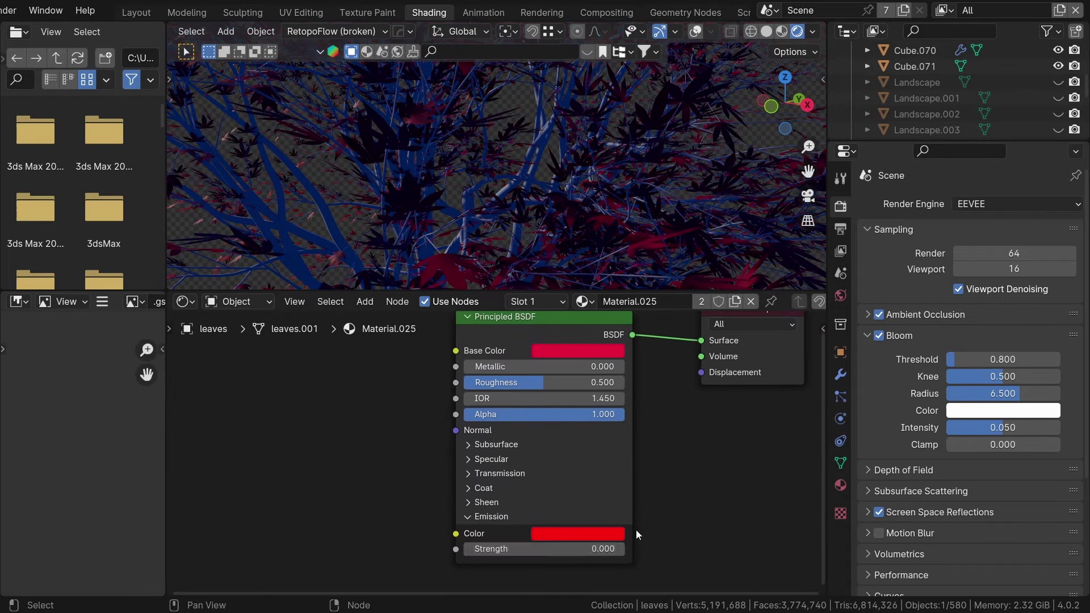
middle_drag(591, 199, 635, 284)
key(ctrl+z)
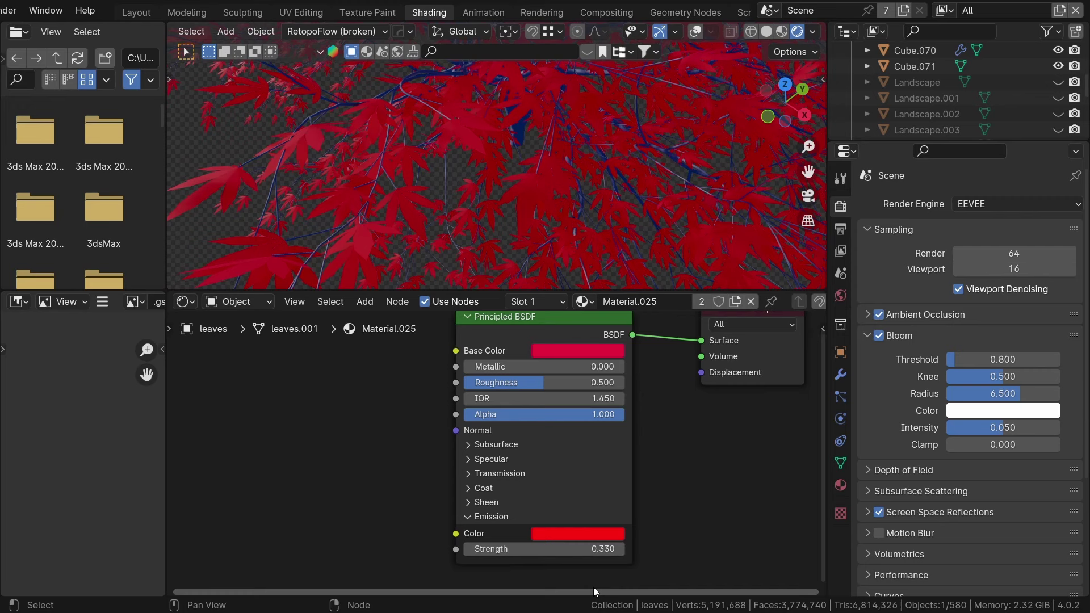
drag(602, 551, 596, 551)
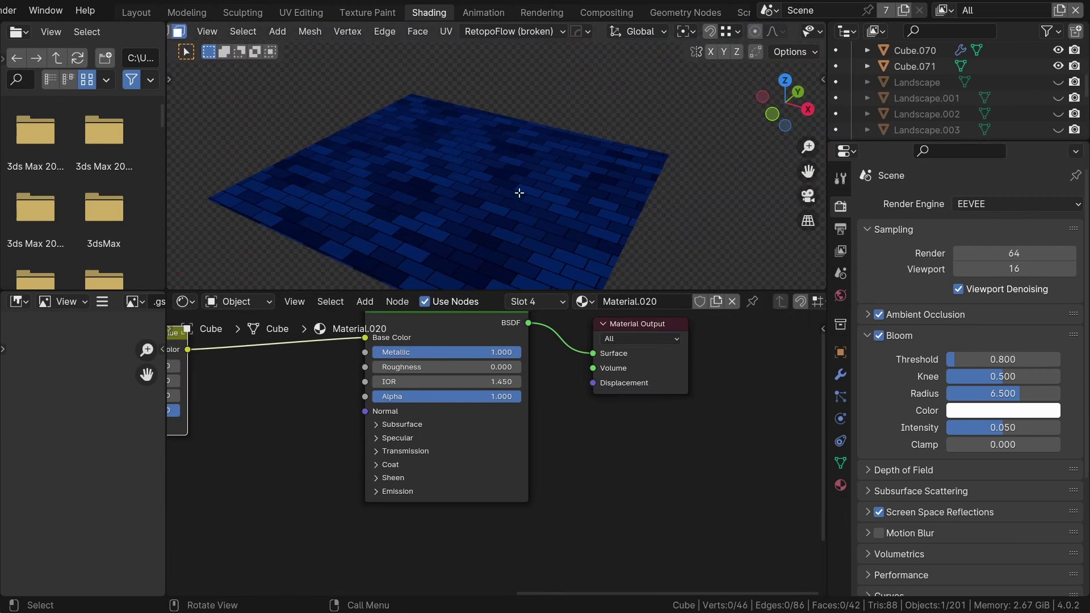
Step: Examine the node chain of the blue roof tile Material.020 from the Principled BSDF back to Texture Coordinate
middle_drag(518, 190, 518, 151)
scroll(403, 507, down, 2)
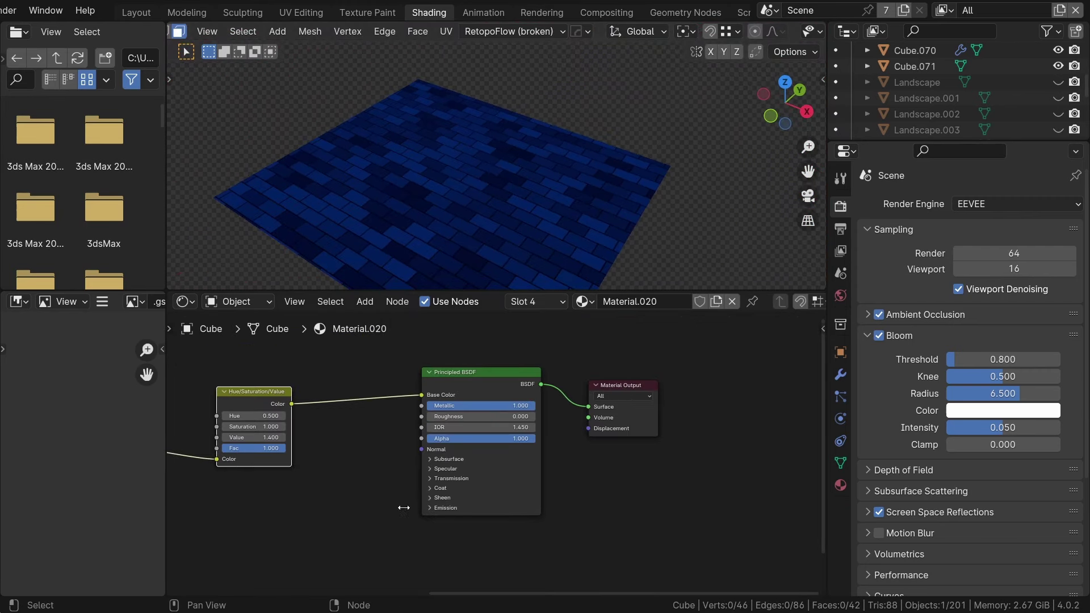
scroll(464, 499, down, 7)
middle_drag(404, 508, 635, 425)
scroll(368, 416, up, 10)
click(328, 414)
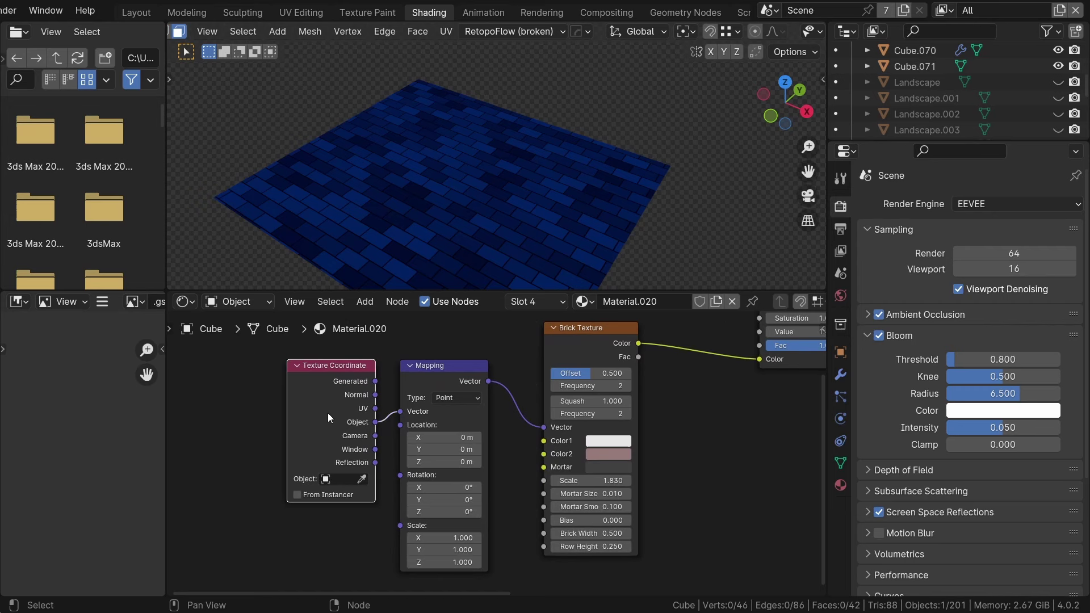
Step: Move the Brick Texture node beside the Mapping node and examine Material.020's complete node chain
drag(595, 341, 571, 374)
middle_drag(706, 517, 640, 464)
middle_drag(776, 352, 632, 390)
scroll(632, 389, down, 3)
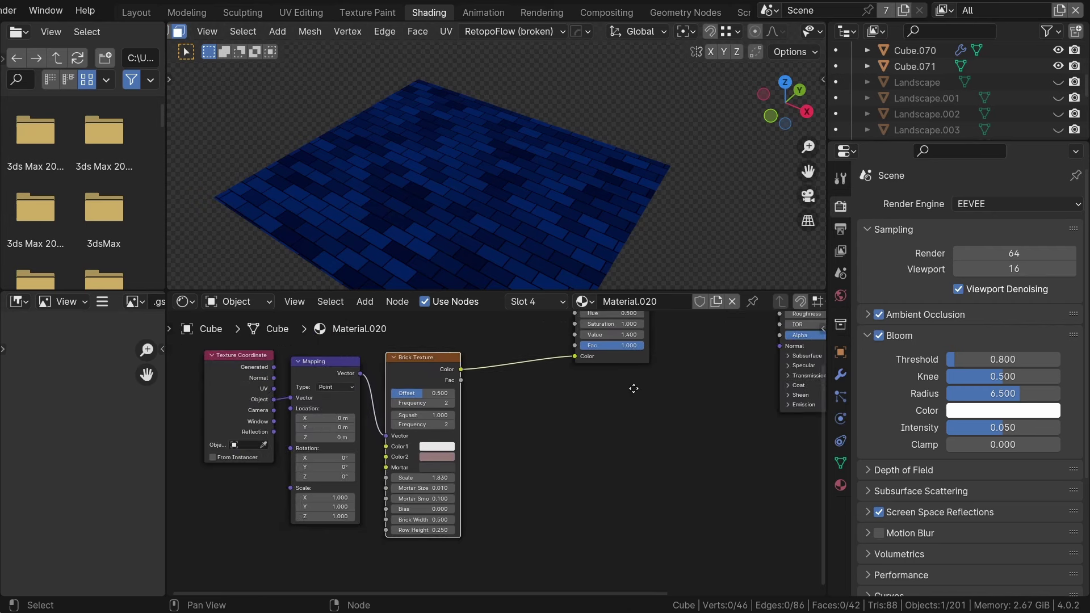
scroll(575, 400, down, 3)
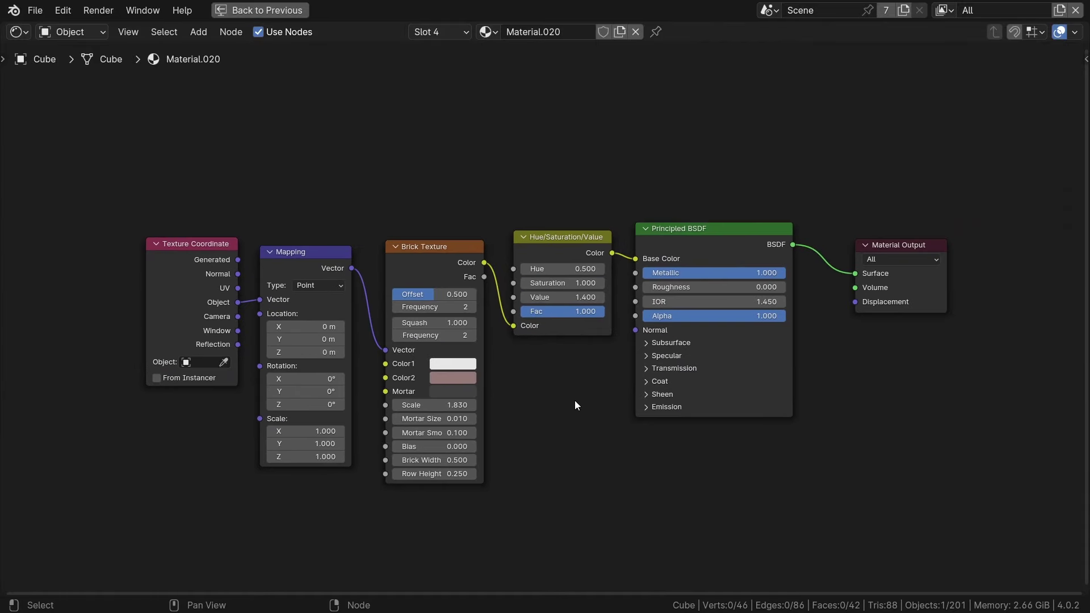
middle_drag(575, 401, 587, 378)
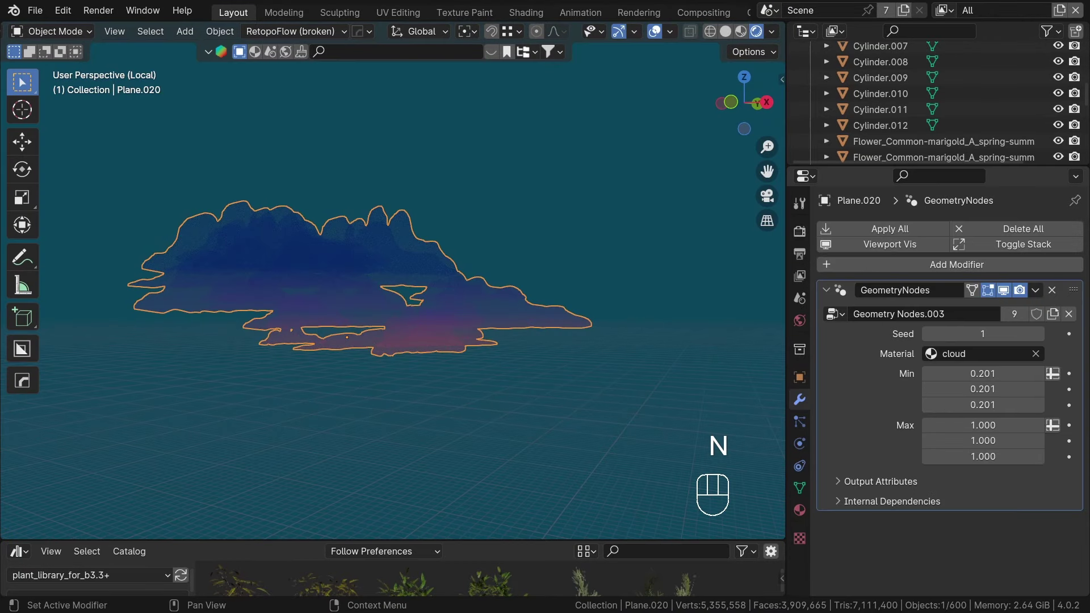
Step: Set the Seed of Plane.020's GeometryNodes modifier to 3 to vary the cloud shape
click(1039, 334)
click(1039, 334)
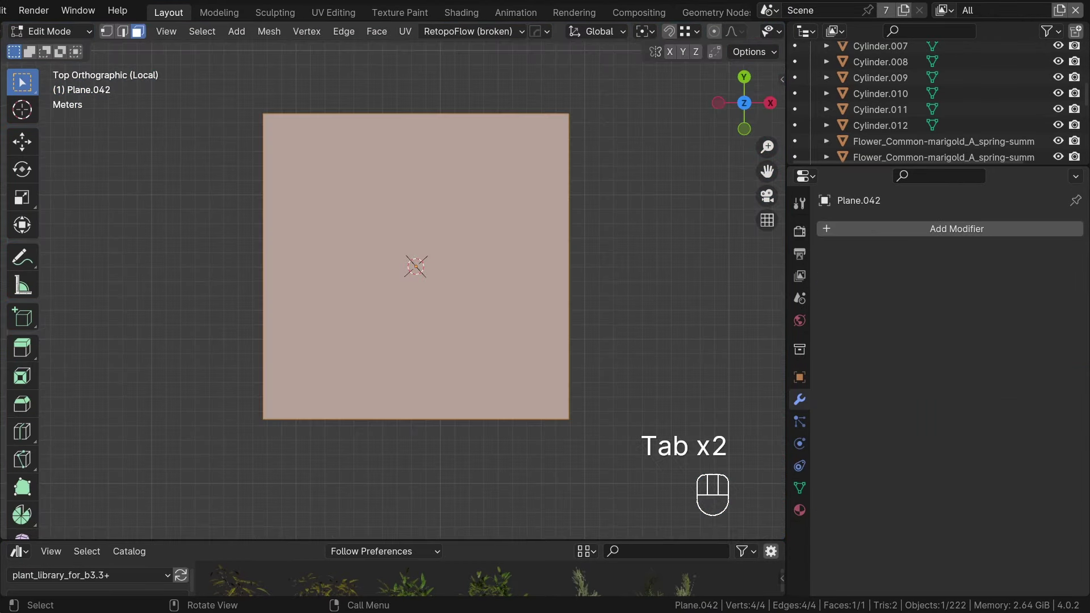
Step: Cut a stepped cloud silhouette into the square plane with the Knife tool and delete the faces outside it
key(k)
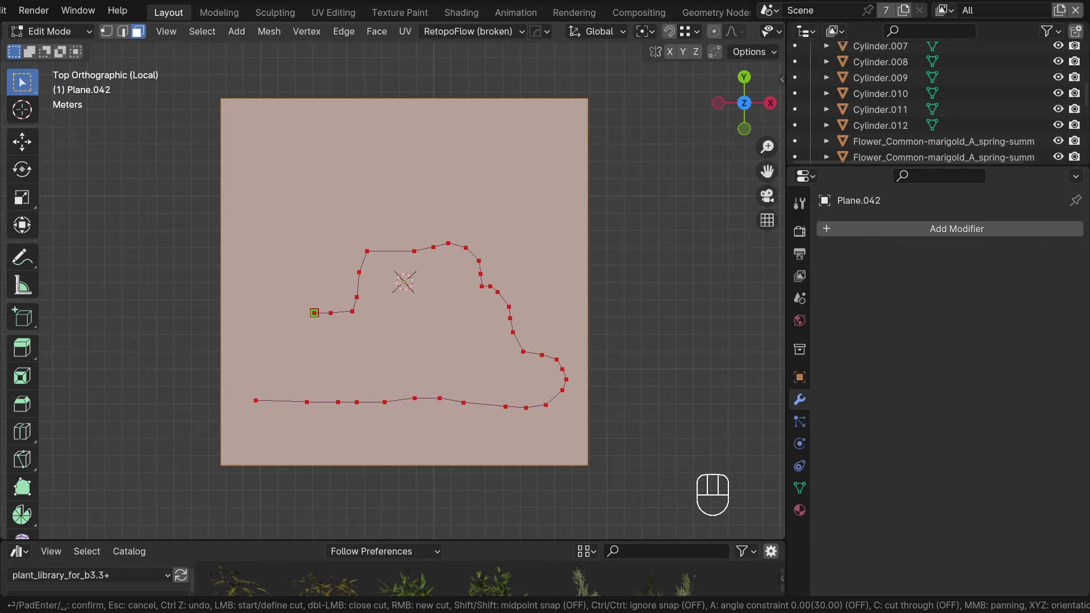
click(336, 299)
key(x)
click(335, 266)
click(402, 409)
key(x)
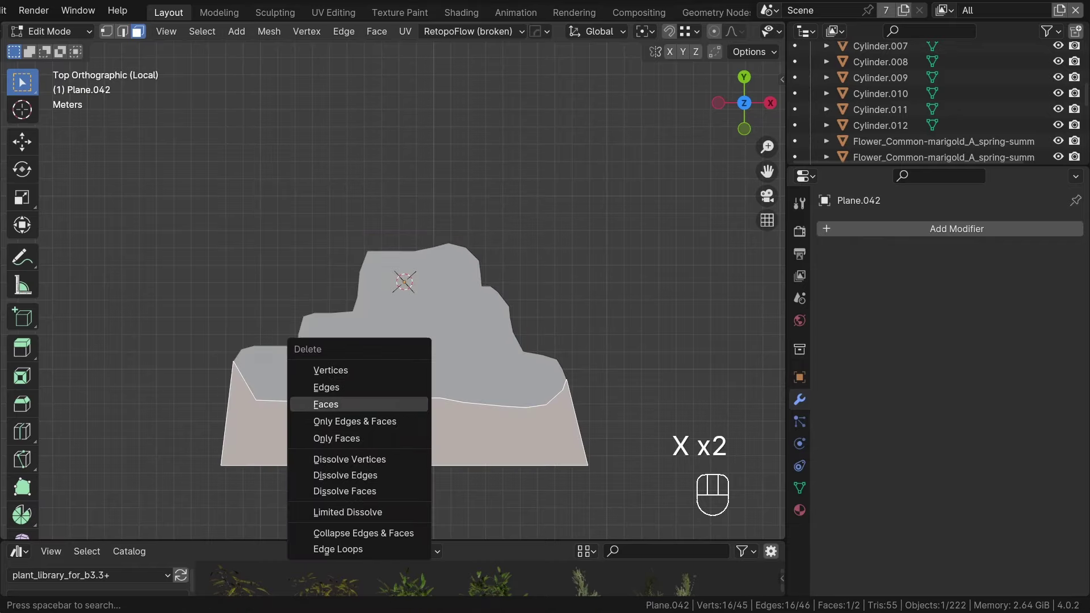
click(402, 403)
Step: Set the cut cloud shape's origin to its geometry's bounds center and add a modifier using the modifier search
scroll(537, 406, up, 4)
key(Tab)
key(q)
key(q)
click(468, 421)
scroll(468, 420, down, 1)
shift+middle_drag(467, 421, 521, 412)
click(846, 229)
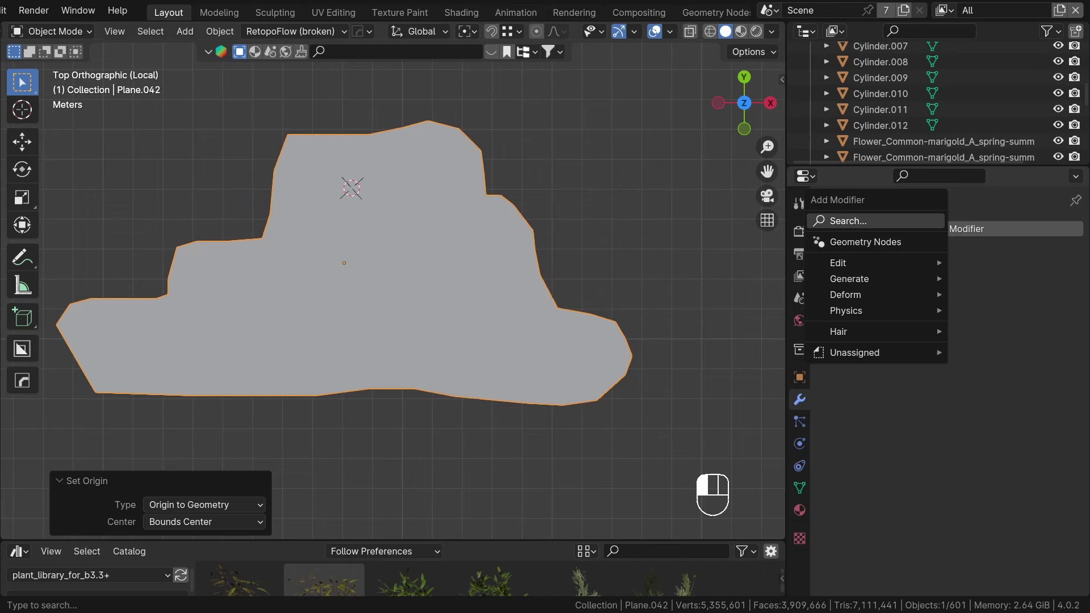
text(s)
click(846, 273)
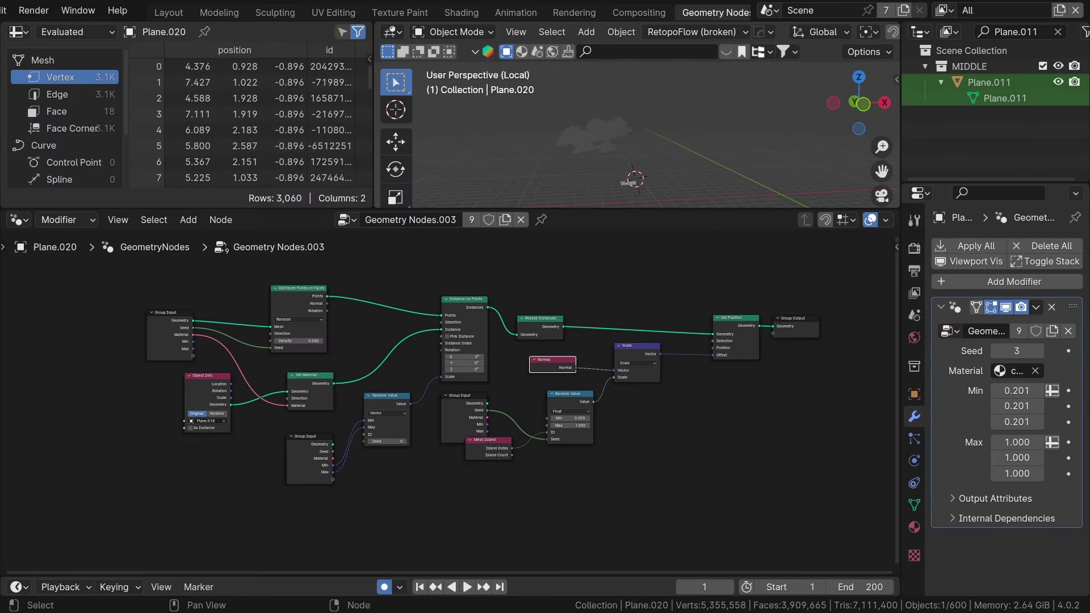
Step: Preview the Object Info, Distribute Points on Faces and Group Input outputs in Plane.020's Geometry Nodes.003 tree
scroll(511, 369, up, 5)
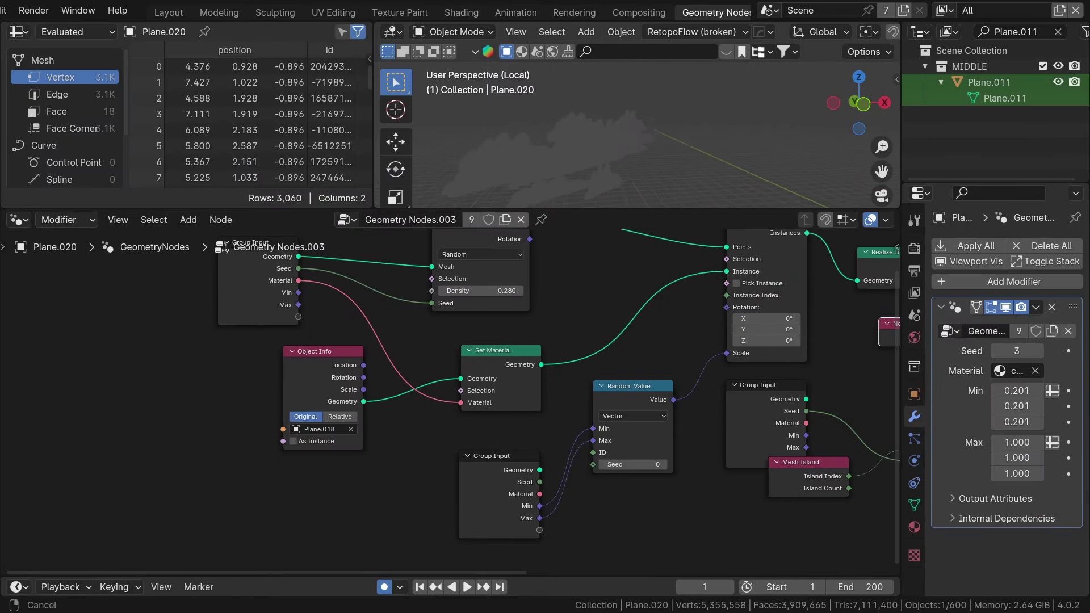
alt+shift+click(323, 375)
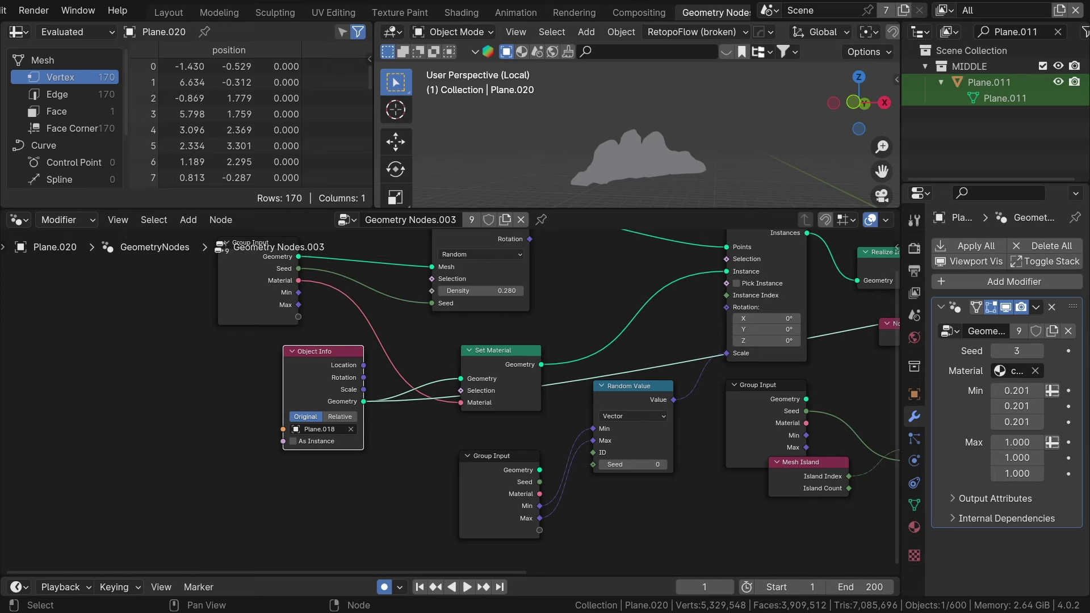
middle_drag(323, 374, 293, 424)
alt+shift+click(451, 273)
alt+shift+click(228, 318)
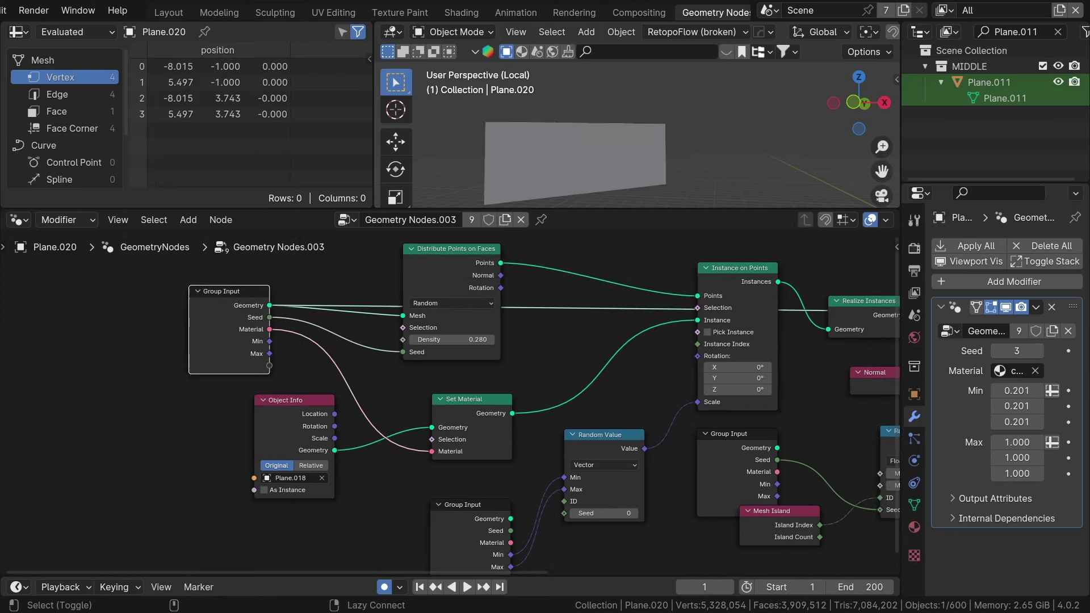
middle_drag(579, 153, 607, 152)
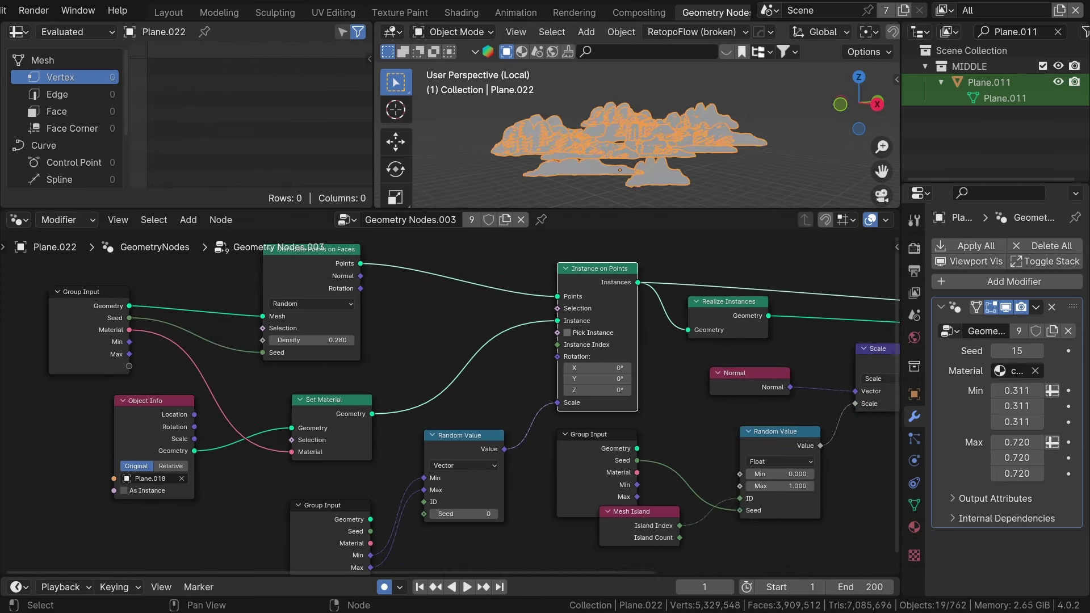
Step: Preview the Set Position node's output on the Plane.022 cloud, toggle its mute and inspect the cloud in the viewport
middle_drag(728, 317, 282, 306)
alt+shift+click(591, 307)
key(m)
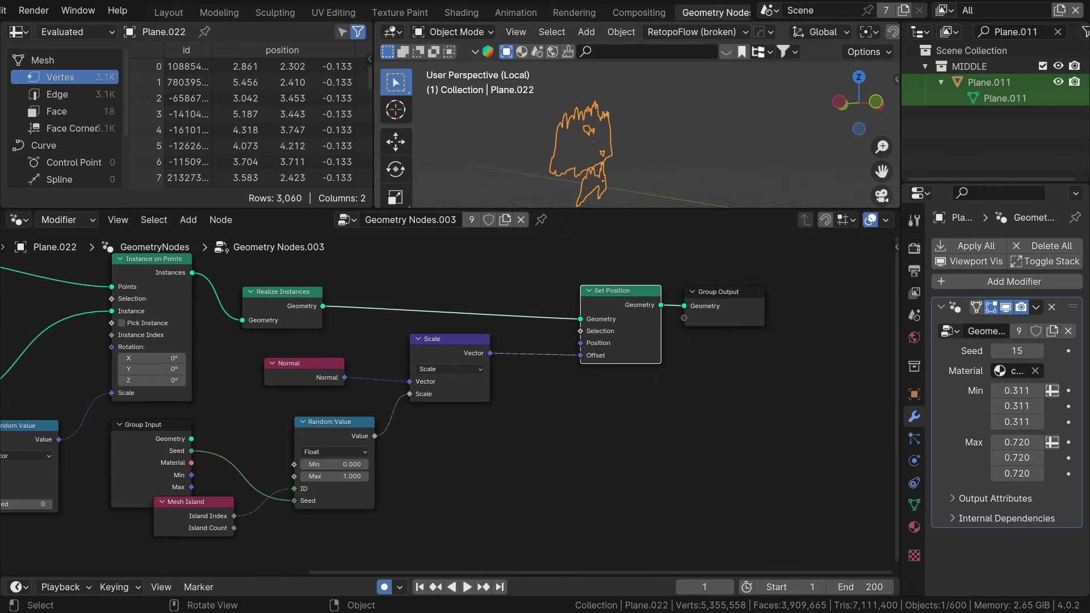
middle_drag(636, 142, 595, 142)
key(ctrl+space)
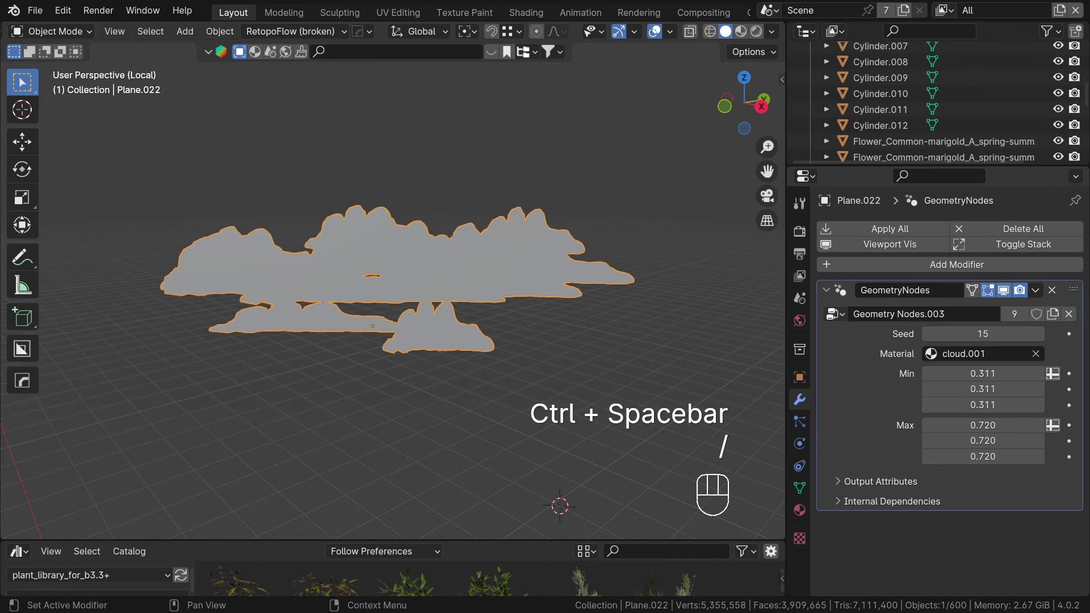
Step: Set the Seed of Plane.022's GeometryNodes modifier to 23 to reshuffle the cloud
click(1040, 334)
click(1039, 334)
click(1039, 333)
click(1039, 334)
click(1039, 334)
click(1039, 334)
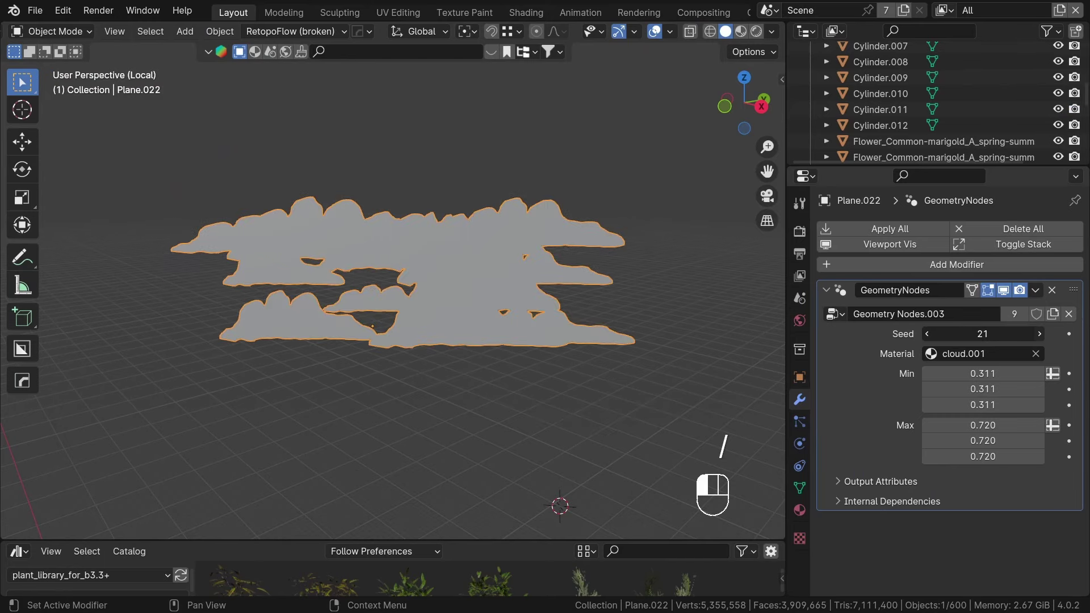
click(1039, 334)
click(1039, 334)
Step: Stretch Plane.022's base mesh by moving its selected edge -58.798 m along Y, and start moving a vertex on the opposite side
key(Tab)
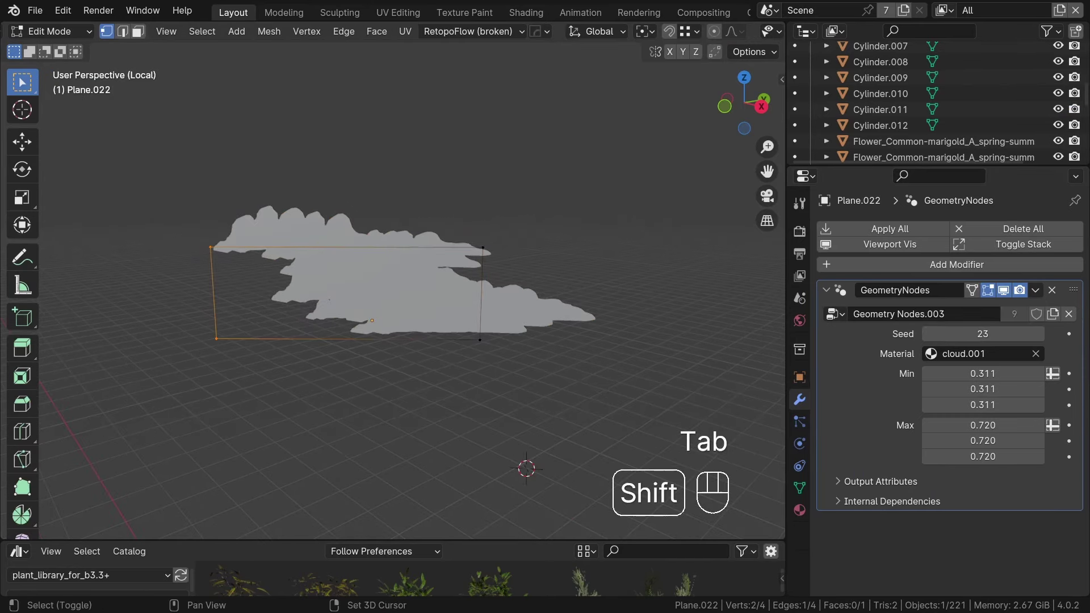
key(g)
key(x)
middle_drag(259, 293, 58, 329)
click(27, 340)
scroll(536, 386, down, 1)
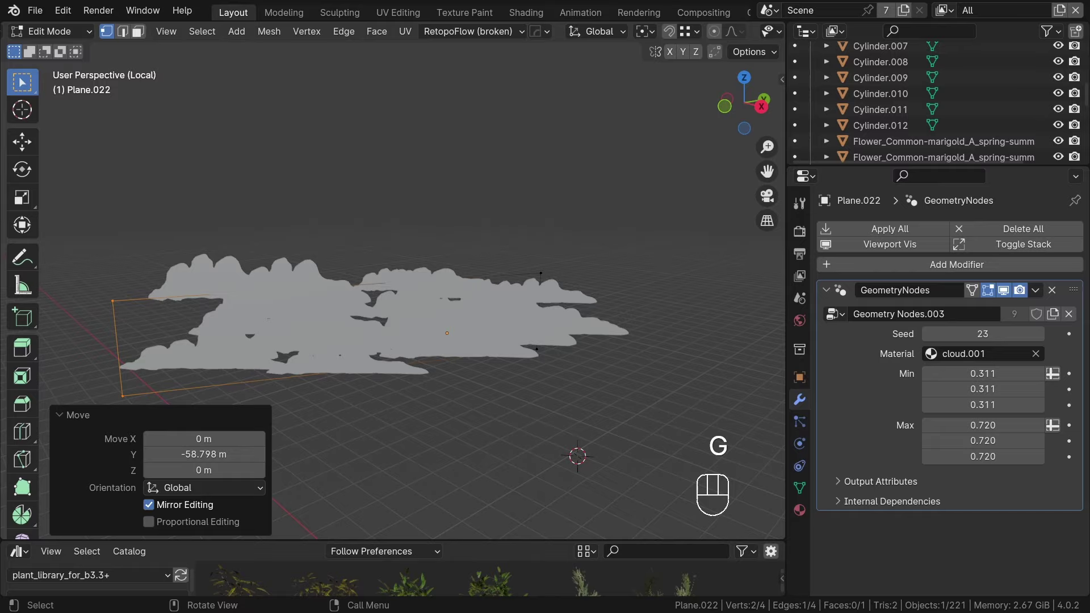
click(536, 350)
key(g)
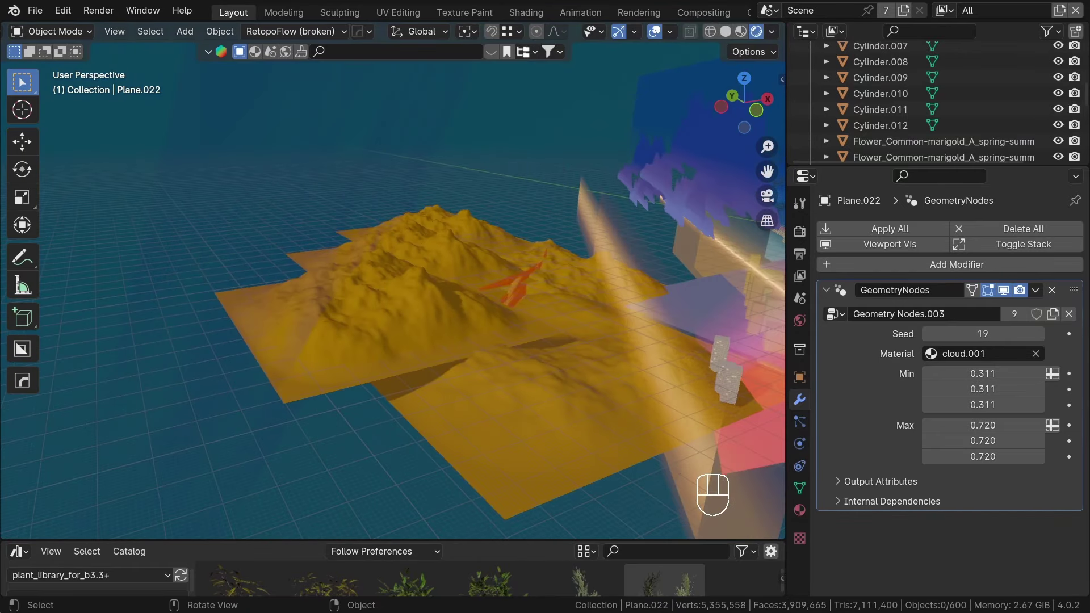
Step: Isolate the Landscape.003 mountain in local view and inspect it with solid shading
click(454, 318)
scroll(474, 321, up, 2)
middle_drag(474, 321, 474, 344)
key(slash)
key(z)
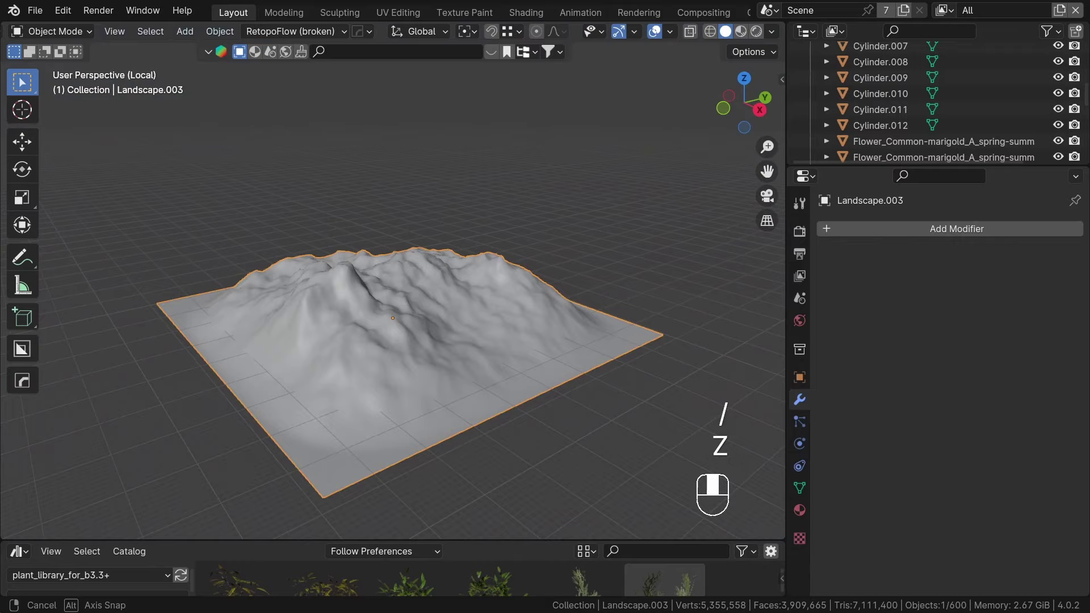
key(z)
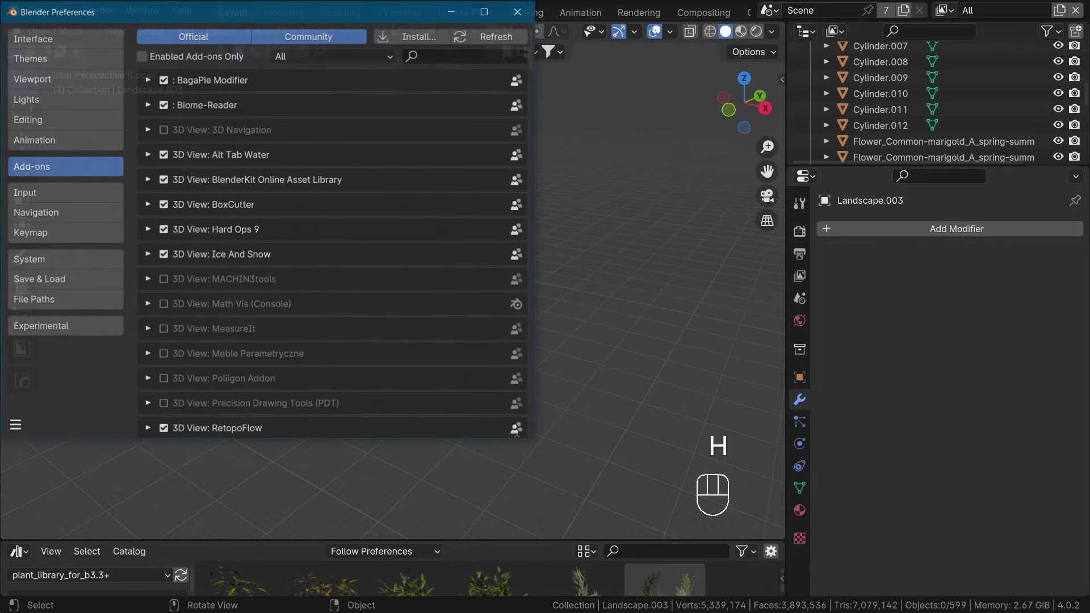
Step: Search the add-ons for "land" and expand the A.N.T.Landscape entry
text(land)
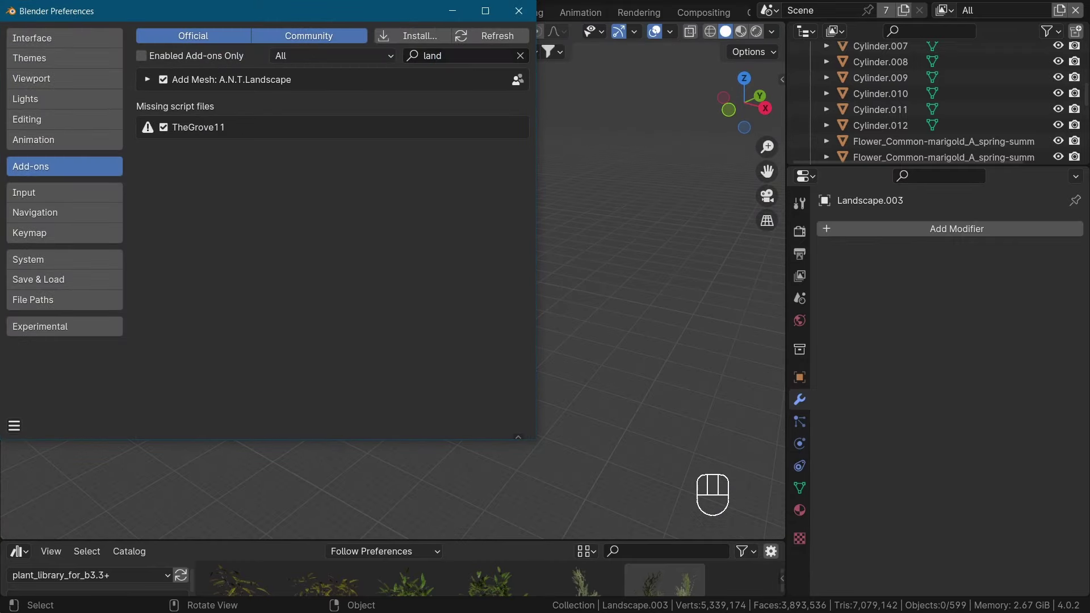
click(147, 79)
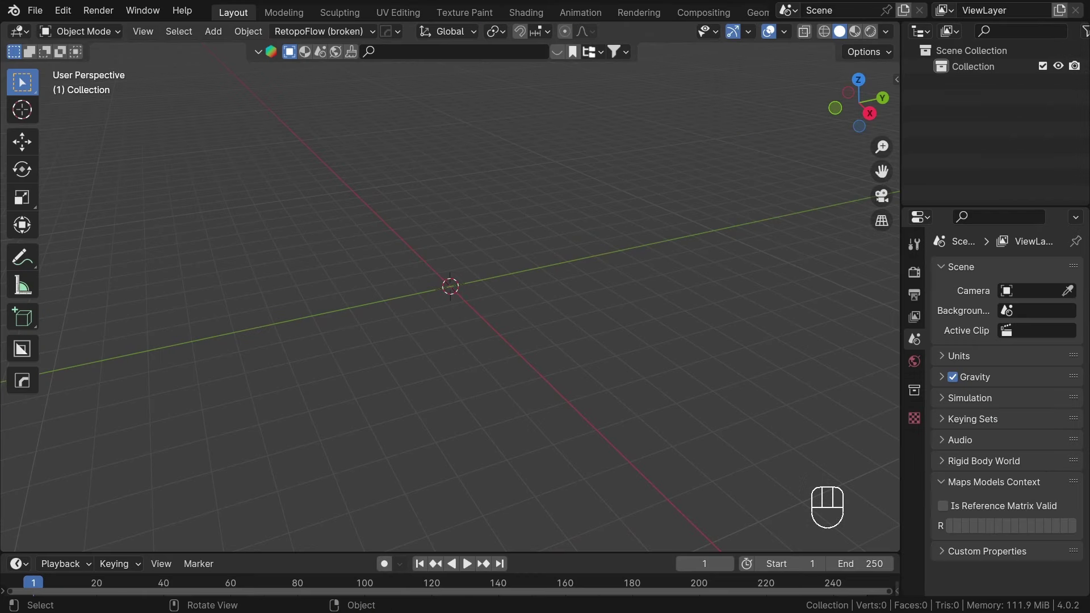
Step: Add a Landscape mesh to the empty scene and inspect its terrain
key(shift+a)
mouse_move(330, 185)
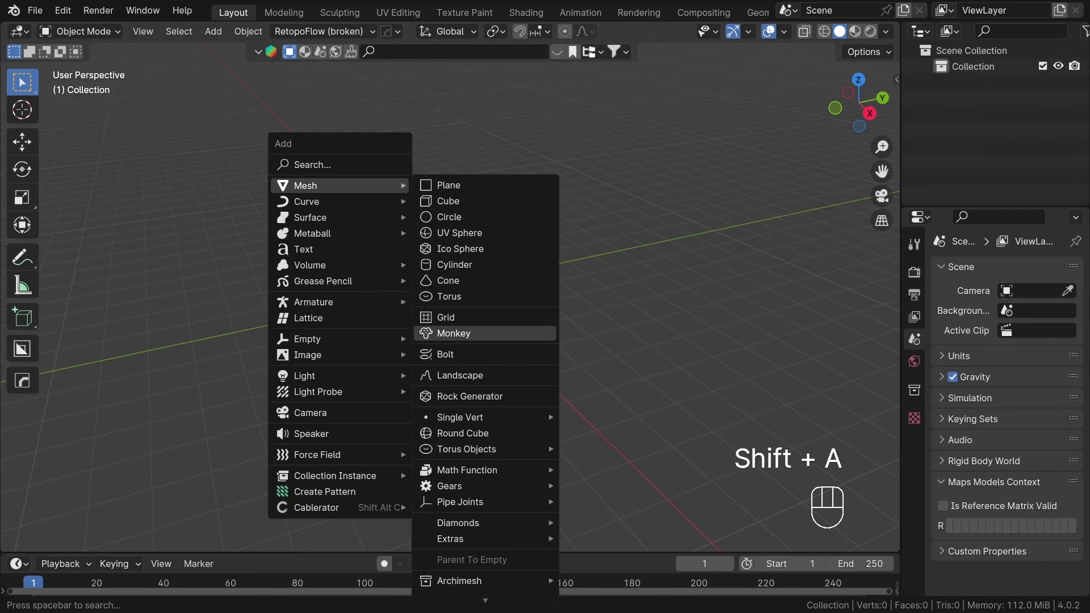
click(460, 375)
scroll(460, 284, down, 1)
scroll(460, 284, up, 9)
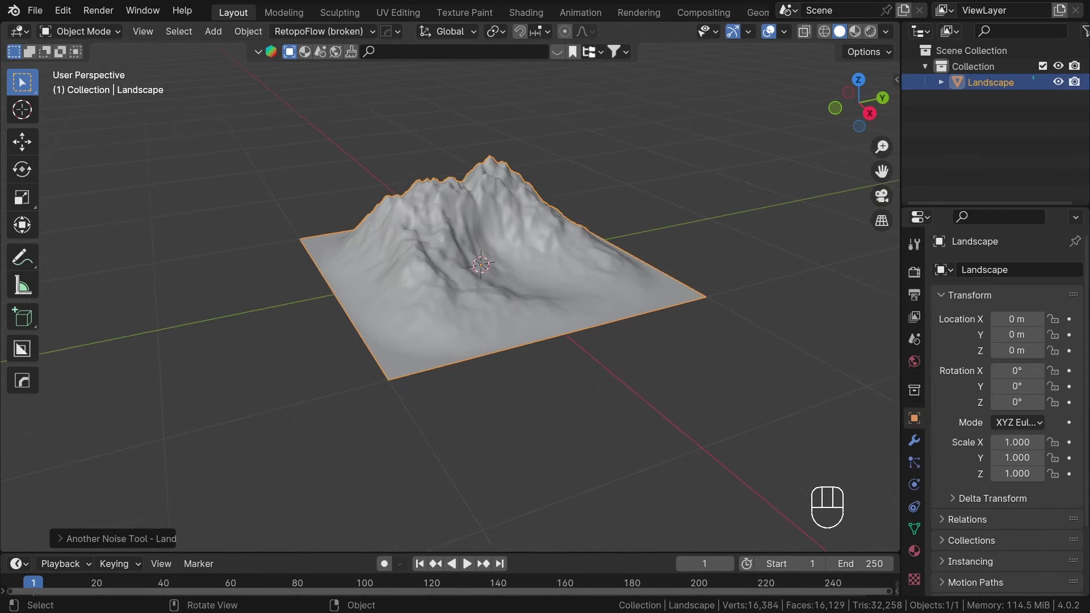
middle_drag(480, 284, 423, 284)
middle_drag(500, 267, 528, 263)
Step: Open the Another Noise Tool settings, look through them and try the canyon preset on the landscape
click(113, 538)
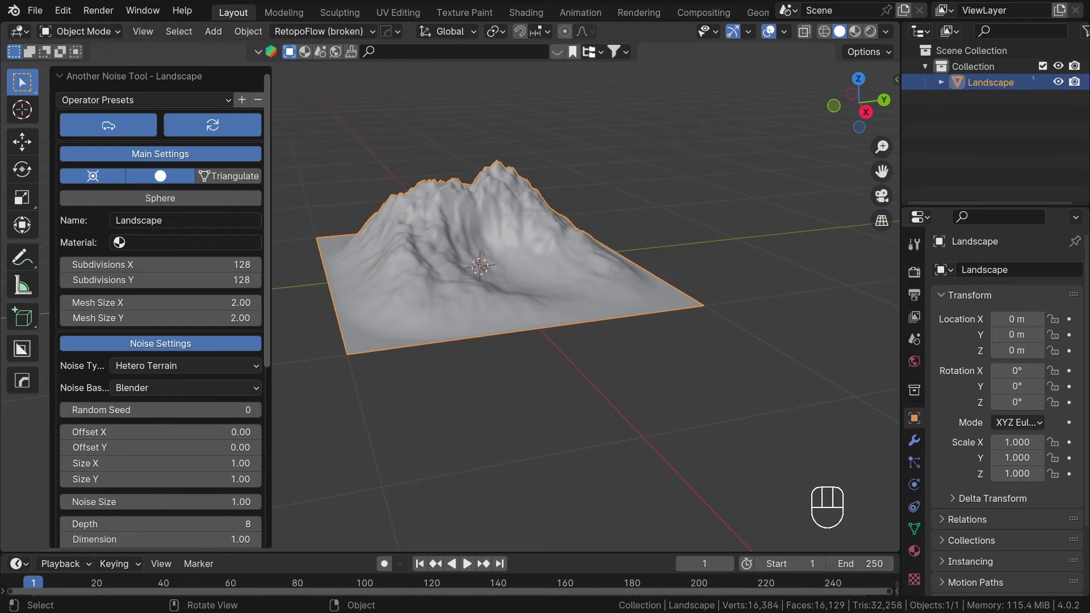
scroll(161, 307, down, 10)
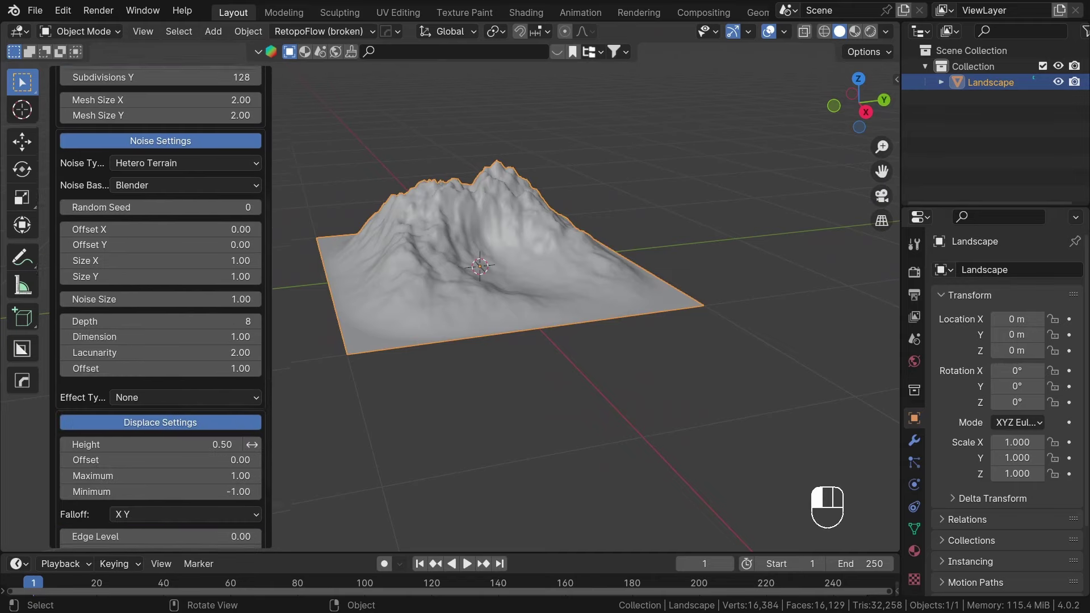
scroll(161, 306, up, 10)
click(144, 100)
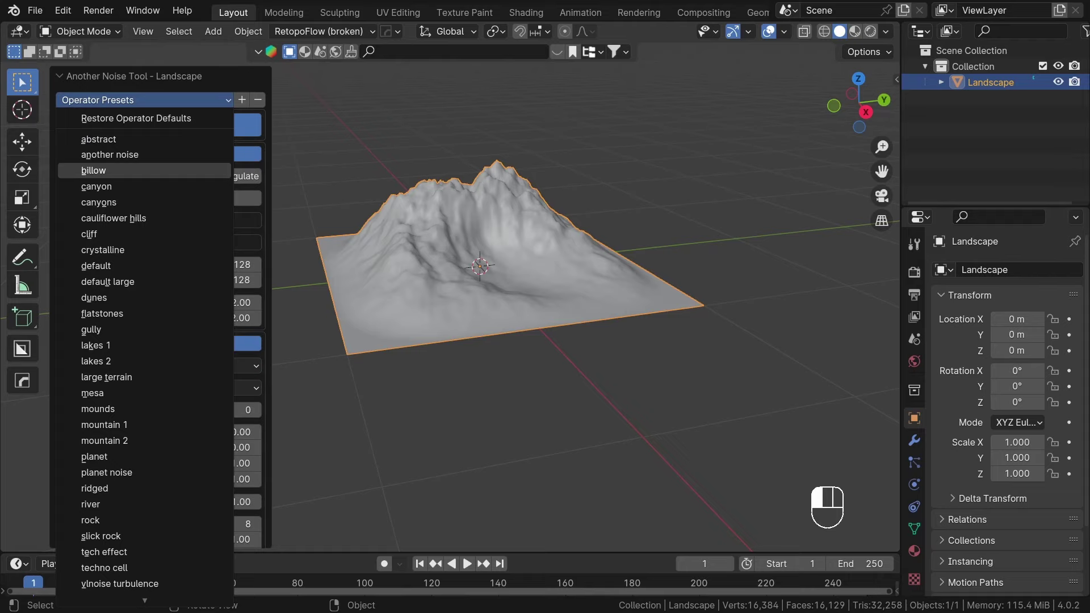
click(97, 186)
middle_drag(398, 256, 466, 244)
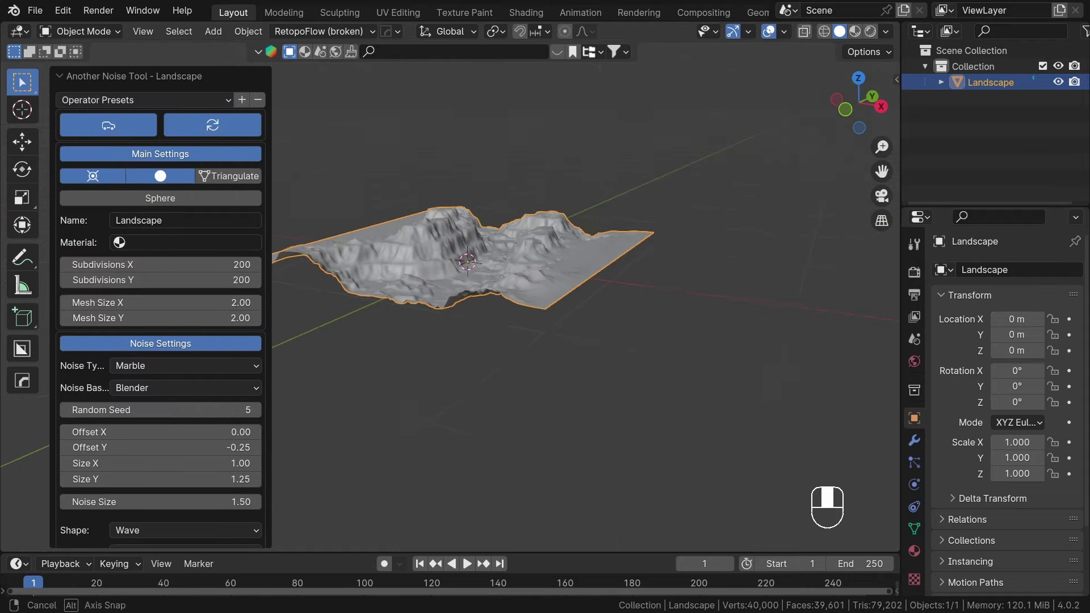
Step: Inspect the lake terrain and try the mountain 1 preset on the landscape
middle_drag(500, 409, 494, 410)
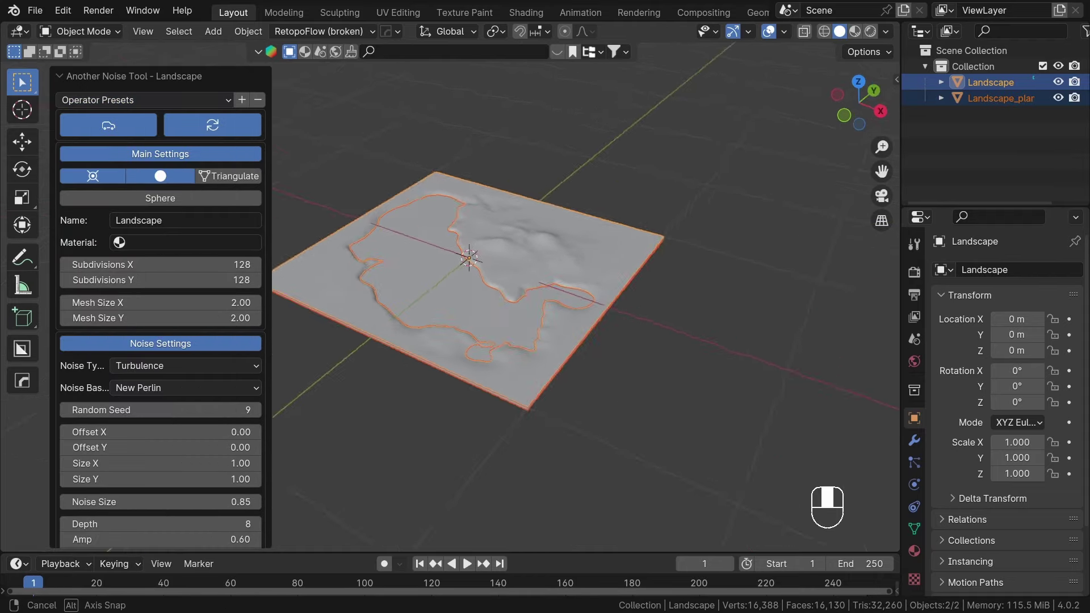
middle_drag(494, 410, 472, 406)
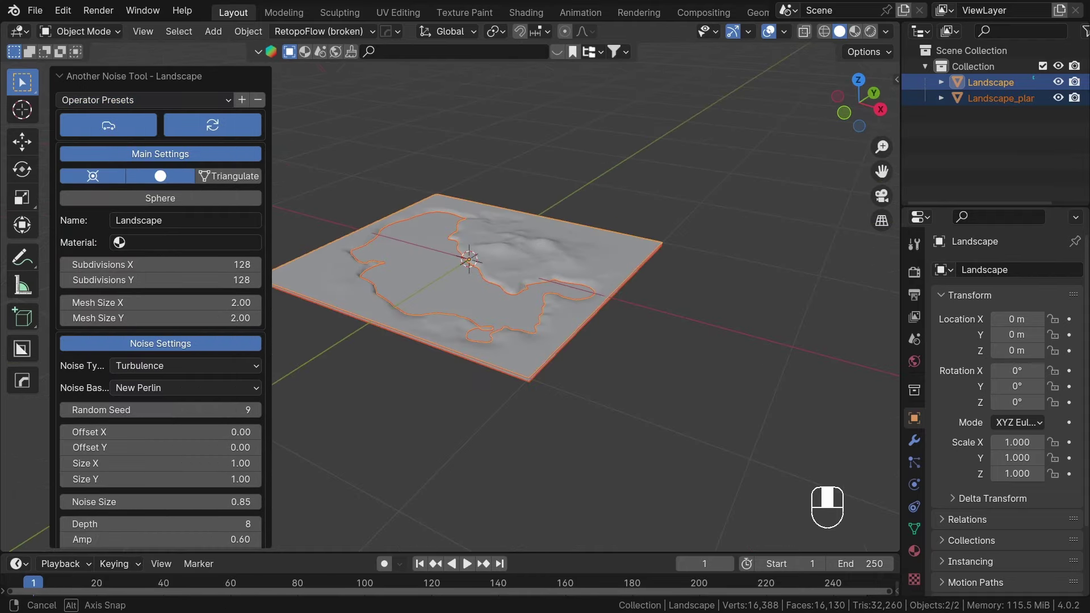
click(145, 100)
click(97, 423)
middle_drag(483, 341, 457, 335)
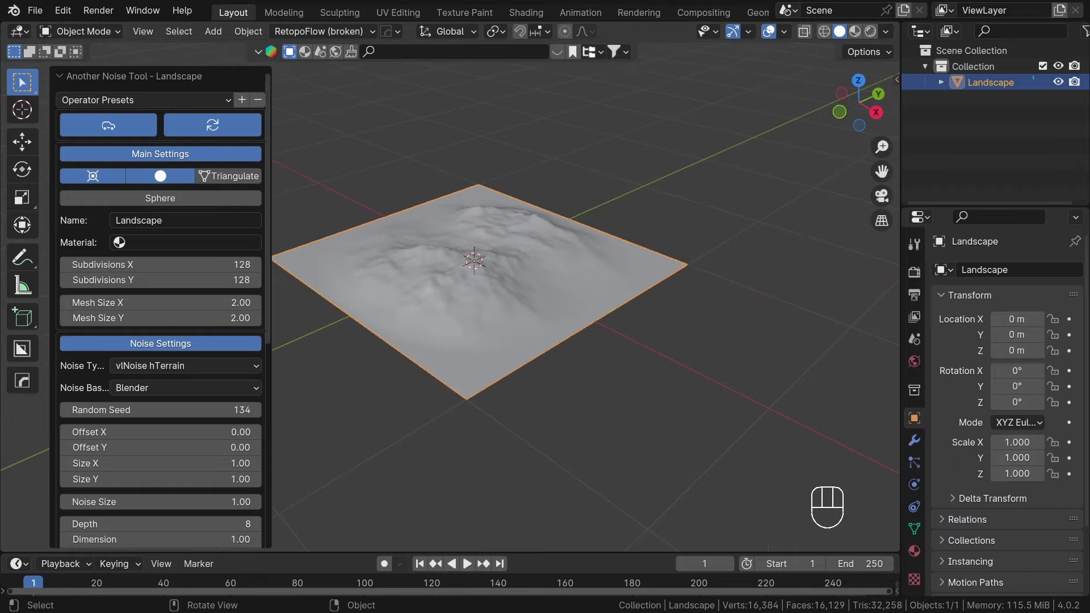
Step: Apply the river preset to the landscape and inspect the river valley up close
click(145, 100)
click(96, 504)
middle_drag(482, 341, 553, 293)
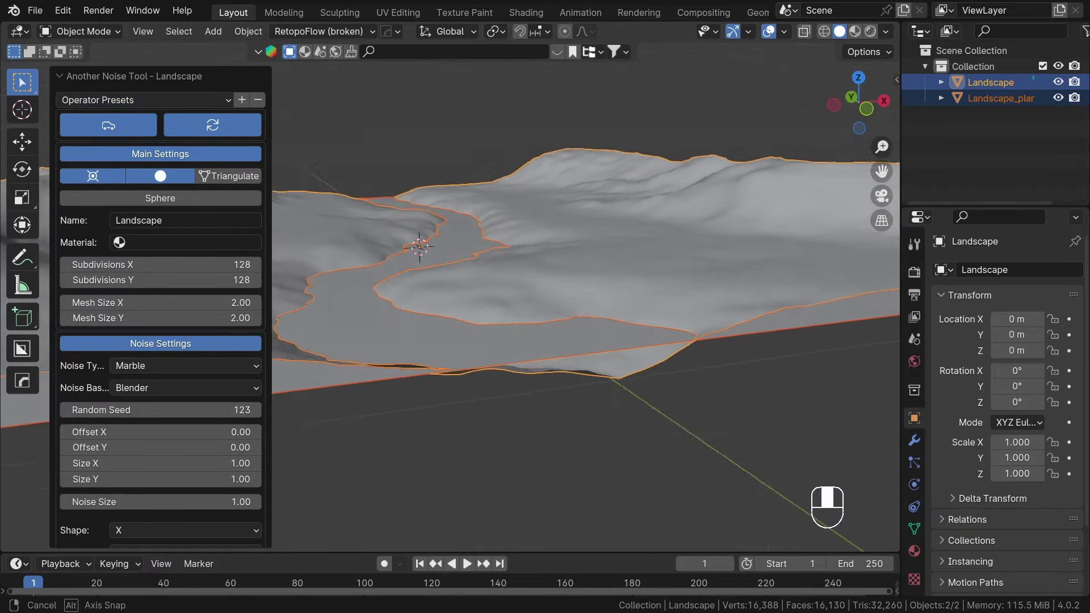
middle_drag(494, 403, 517, 454)
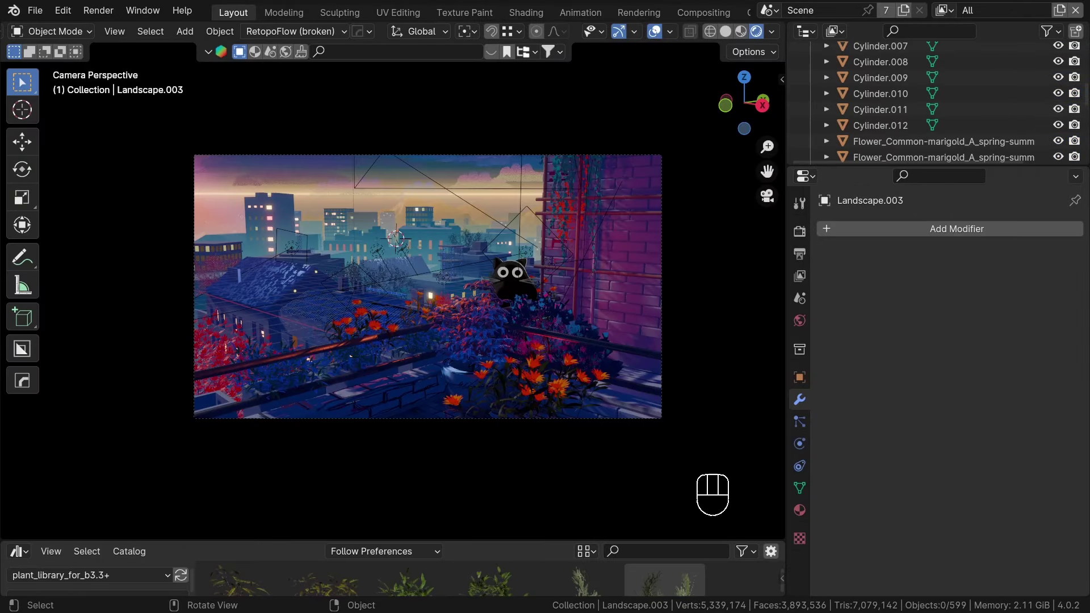
Step: In the city scene, select the hand-drawn Stroke outlines on the foreground brick ledge
scroll(434, 377, up, 4)
shift+middle_drag(392, 409, 470, 387)
scroll(470, 386, up, 5)
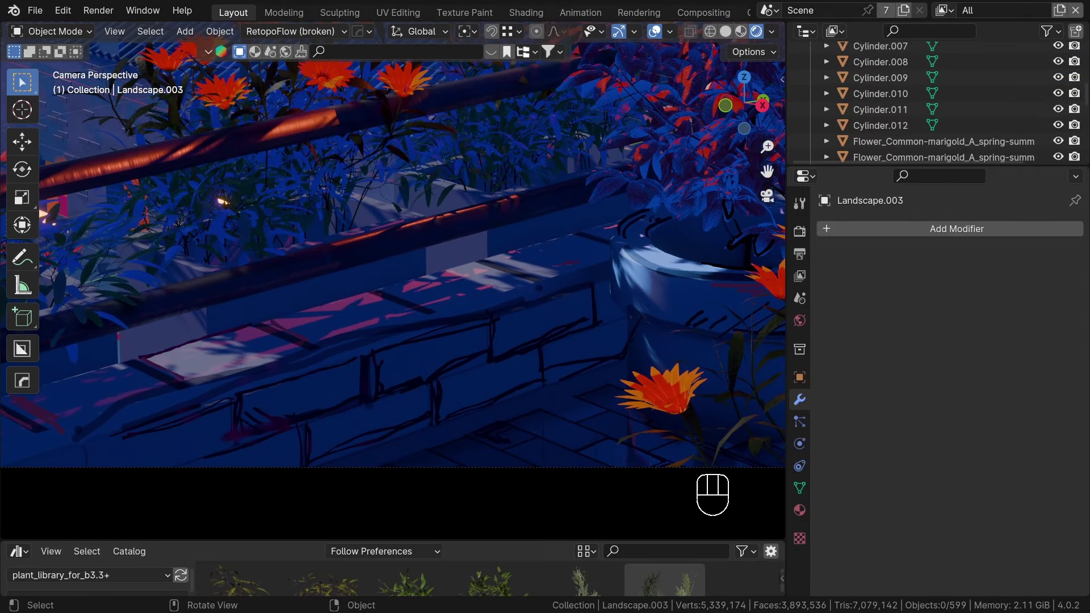
click(435, 379)
scroll(435, 377, down, 7)
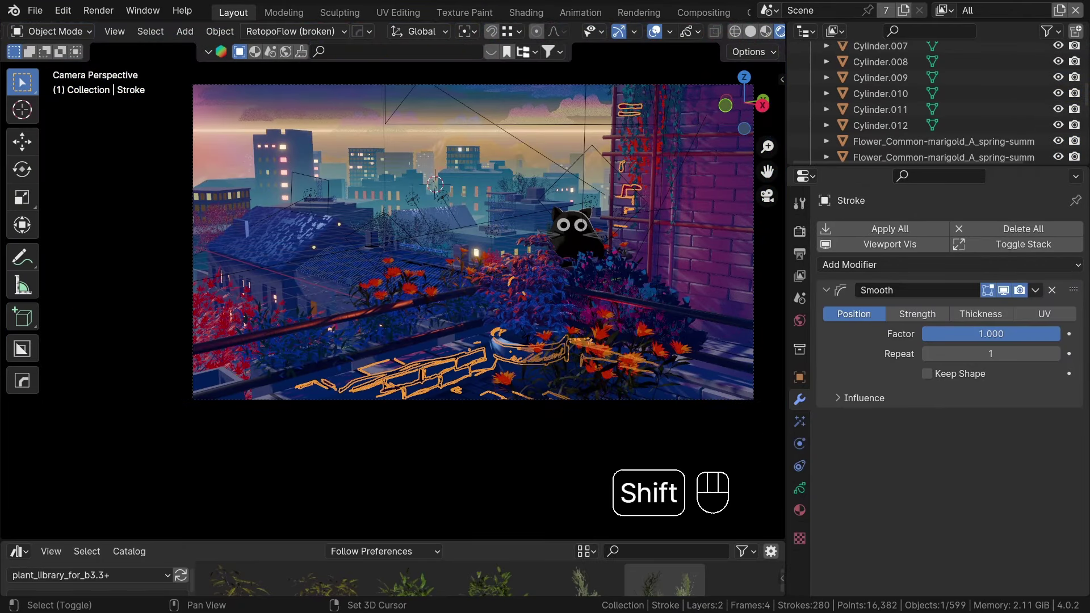
Step: Add a blank Grease Pencil object near the flower pot in the foreground
scroll(525, 362, up, 3)
scroll(536, 380, up, 4)
key(shift+a)
mouse_move(459, 366)
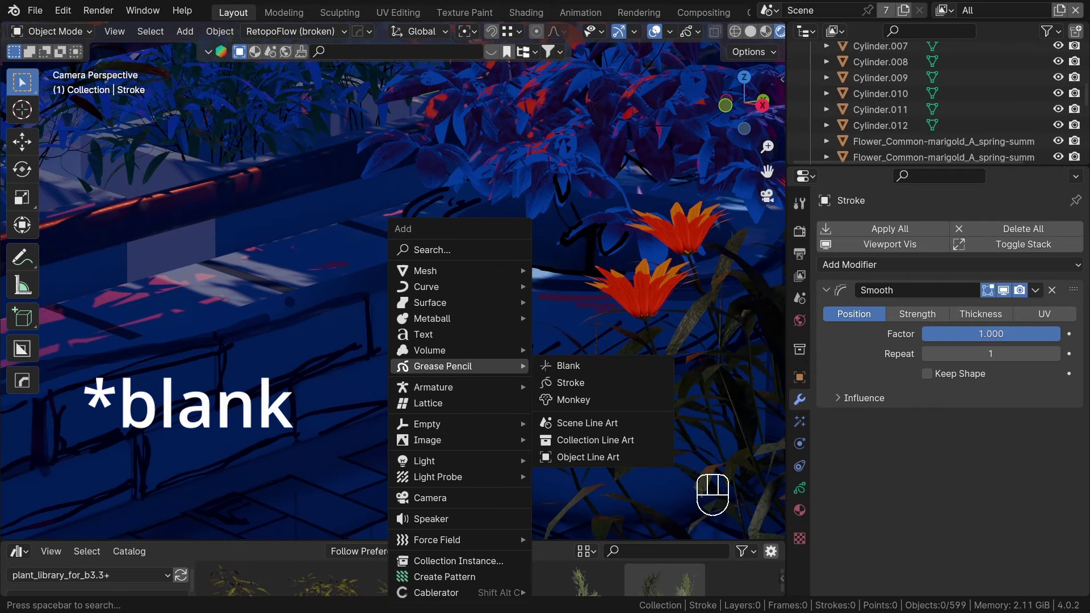
click(568, 365)
Step: Put the new Grease Pencil object in Draw Mode and set its stroke placement to Surface
key(Tab)
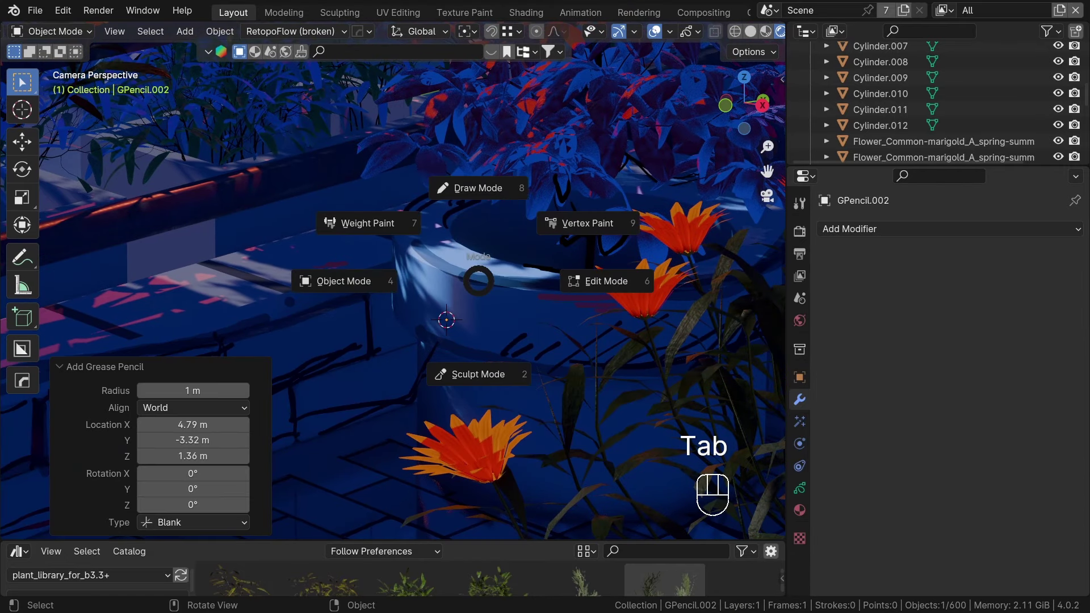
click(502, 197)
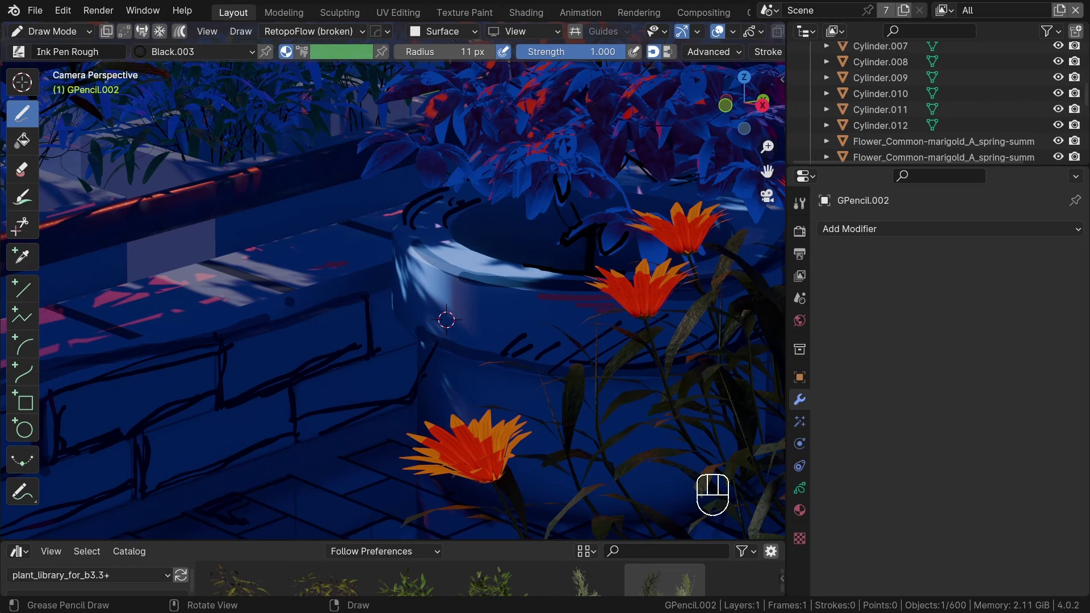
click(442, 31)
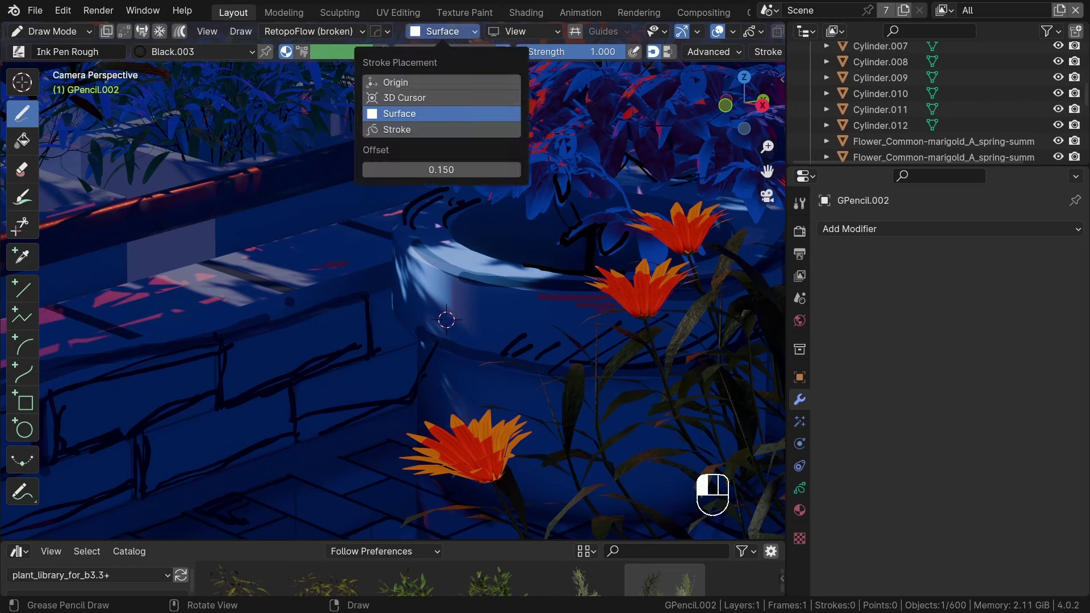
click(399, 113)
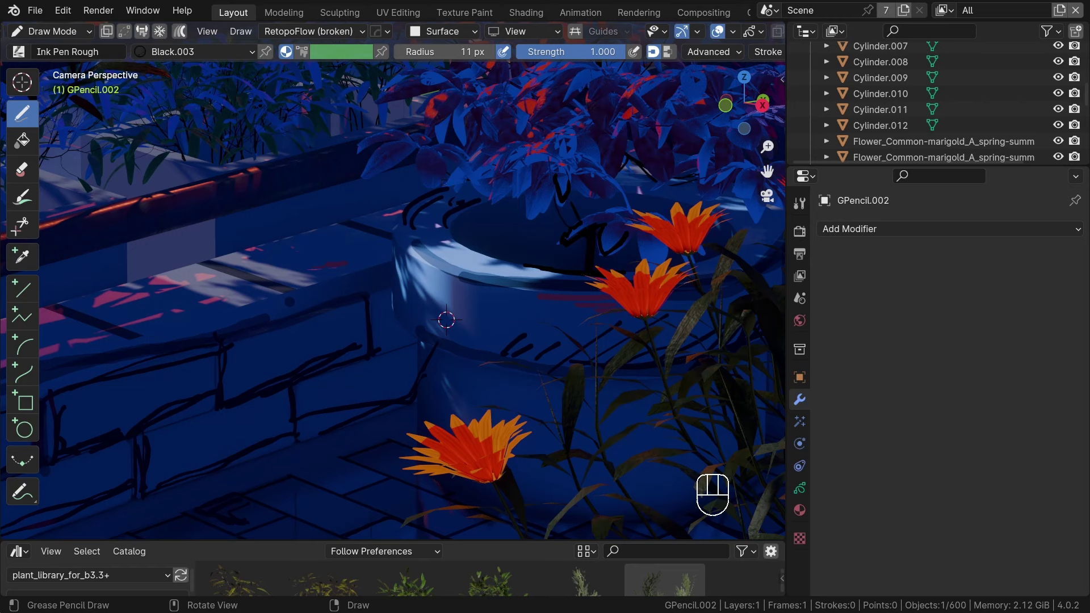
Step: Draw black ink outline strokes along the flower pot's rim and four vertical strokes down its body
drag(425, 250, 418, 248)
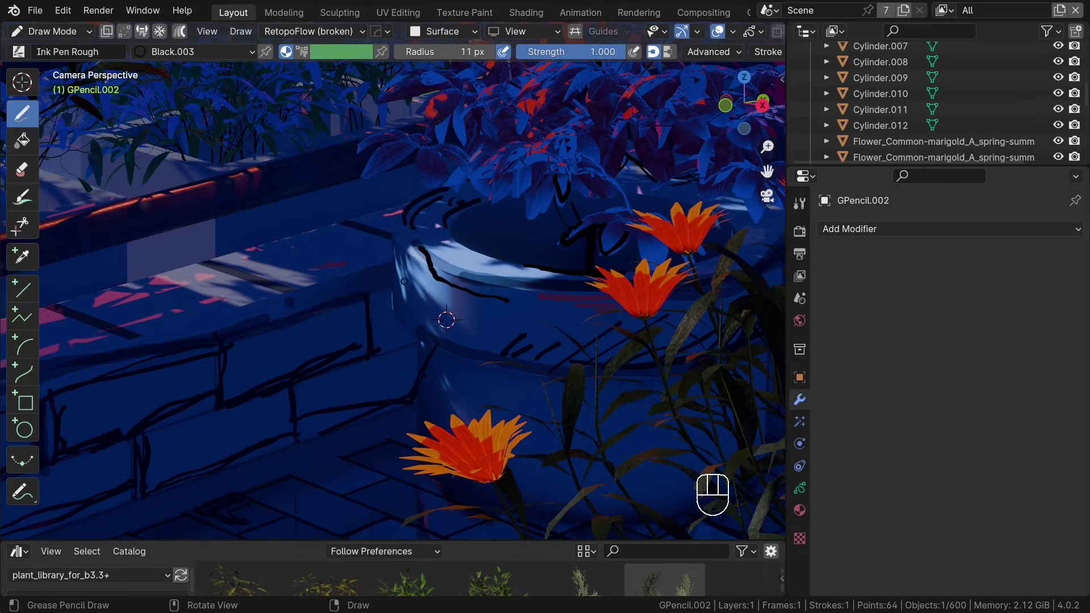
mouse_move(446, 294)
mouse_down()
mouse_move(410, 264)
mouse_move(540, 369)
mouse_up()
key(shift+b)
middle_drag(380, 308, 465, 323)
mouse_move(215, 330)
middle_down()
mouse_move(340, 316)
mouse_move(348, 285)
mouse_move(348, 322)
mouse_move(332, 129)
middle_up()
drag(382, 230, 382, 356)
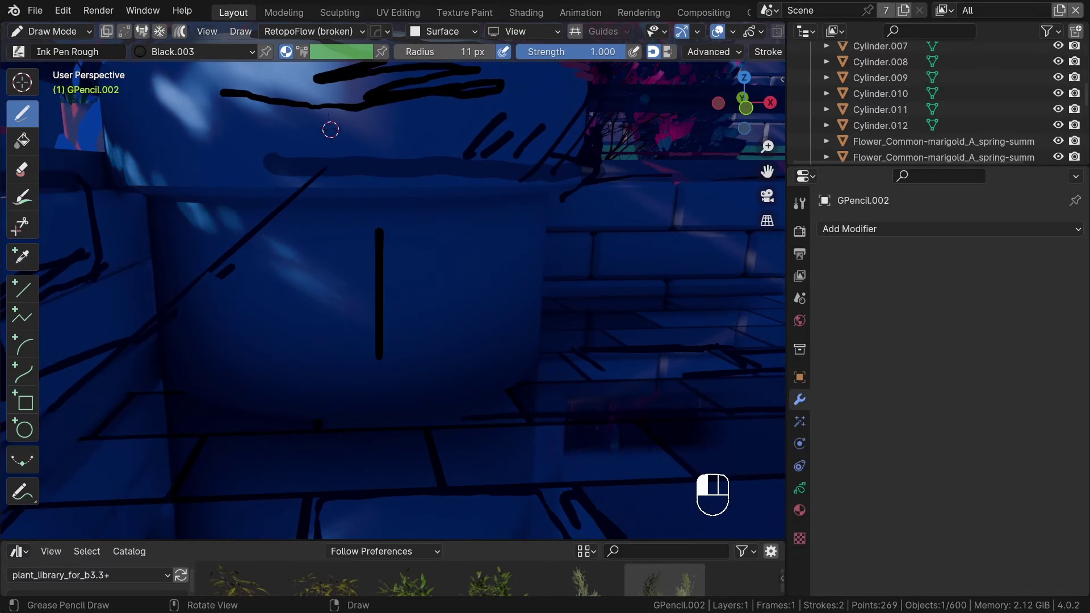
drag(407, 262, 414, 387)
drag(470, 247, 471, 370)
drag(500, 267, 508, 352)
middle_drag(332, 129, 380, 146)
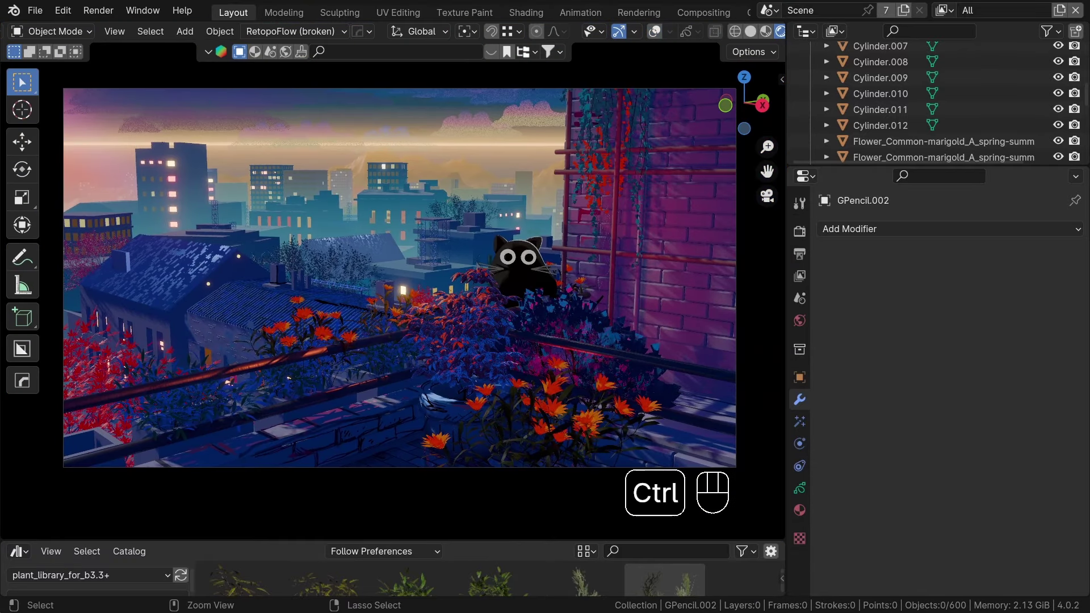
Step: Maximize the viewport and examine the whole city scene through the camera
key(ctrl+space)
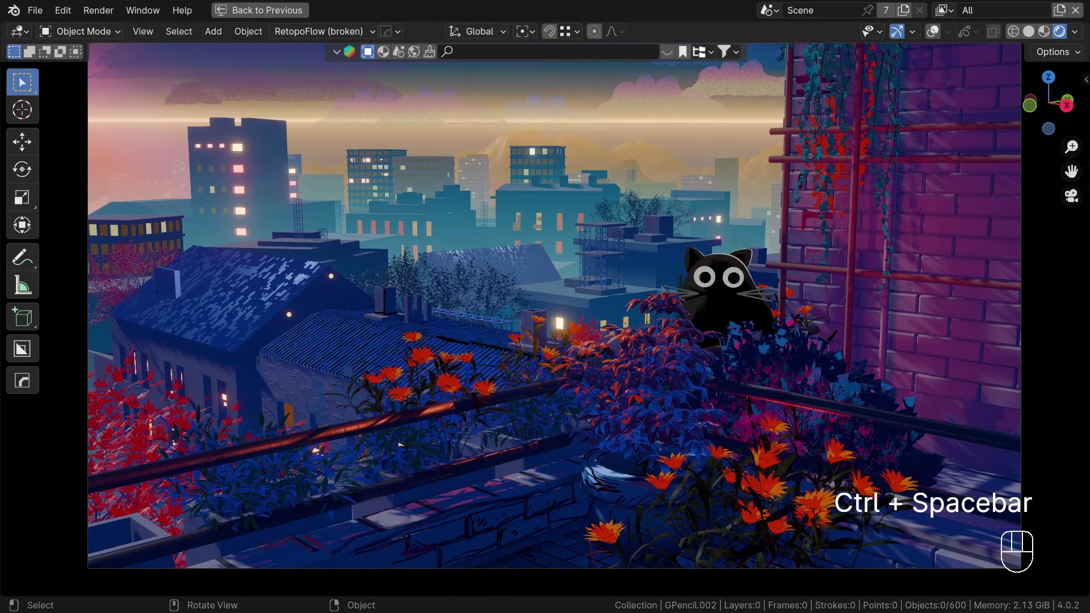
scroll(545, 307, down, 1)
shift+middle_drag(545, 306, 501, 319)
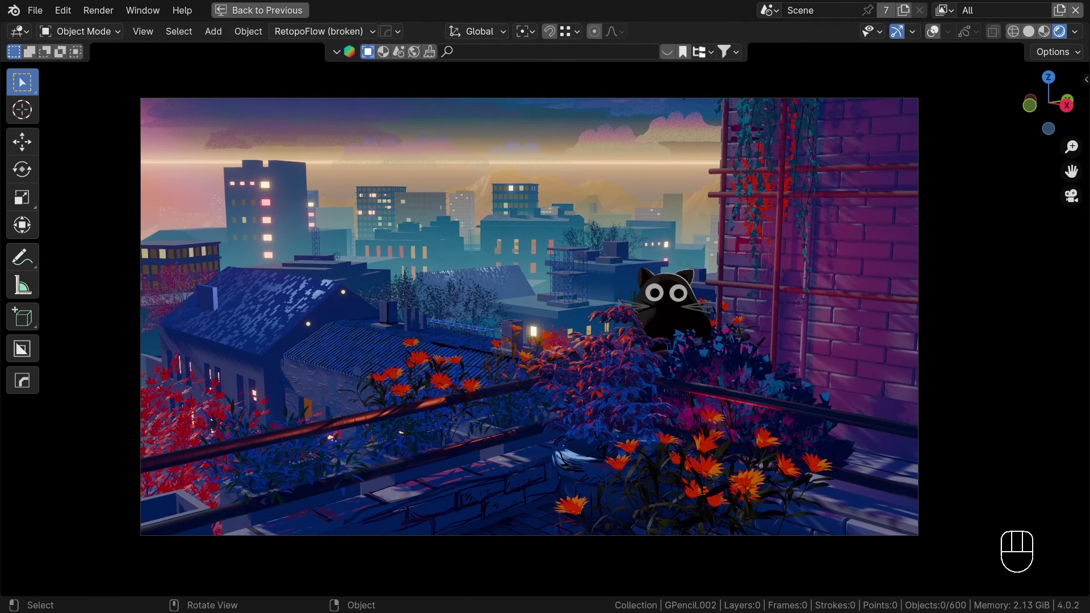
Step: Look through the scene's Foreground, Middle, Back and Background view layers one after another
click(944, 10)
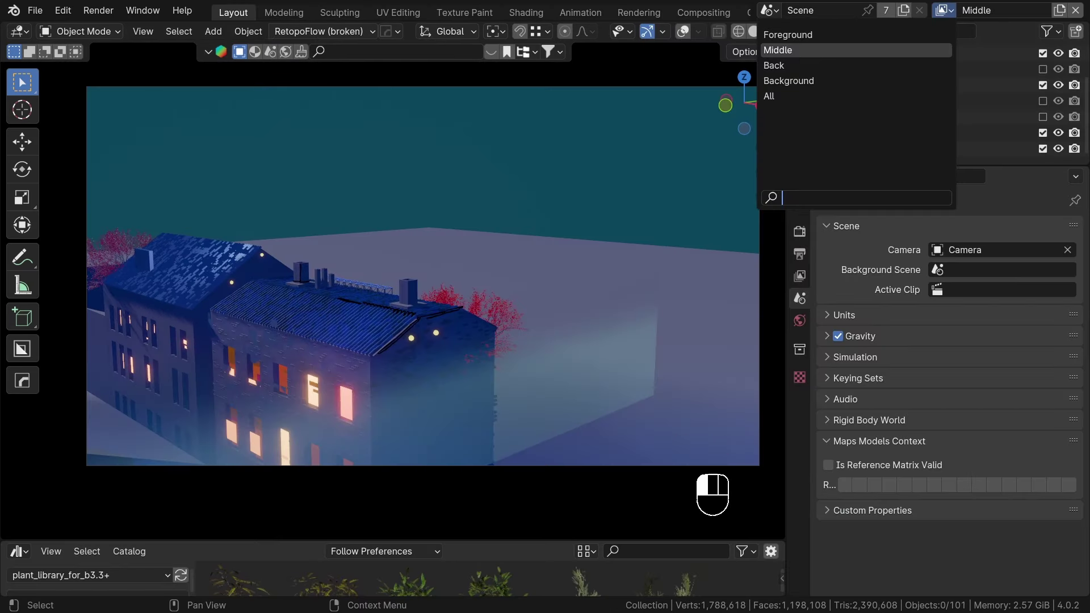
click(857, 35)
click(944, 11)
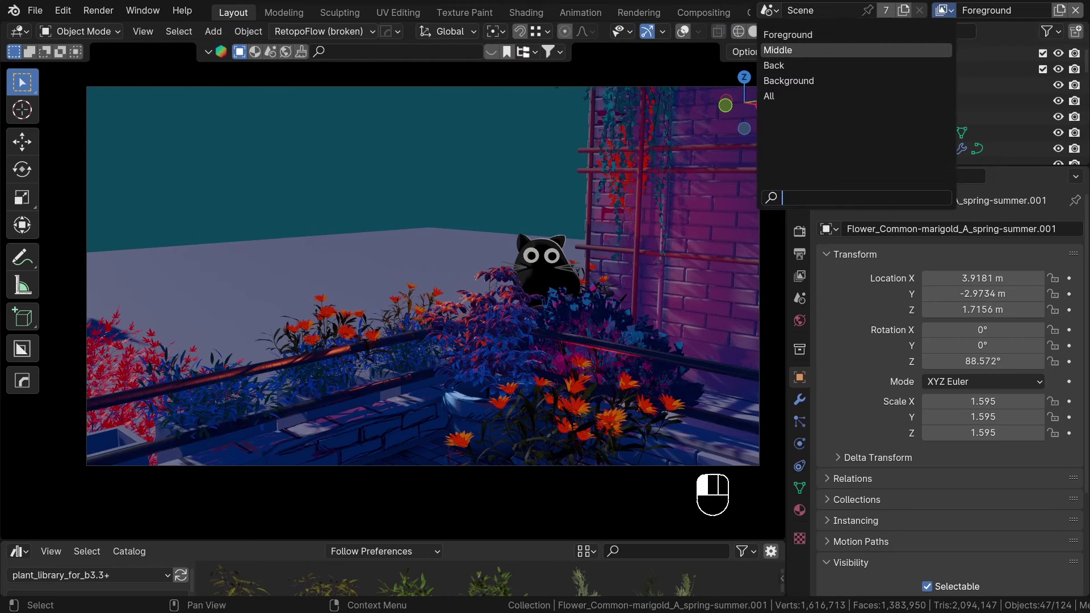
click(795, 50)
click(944, 10)
click(795, 66)
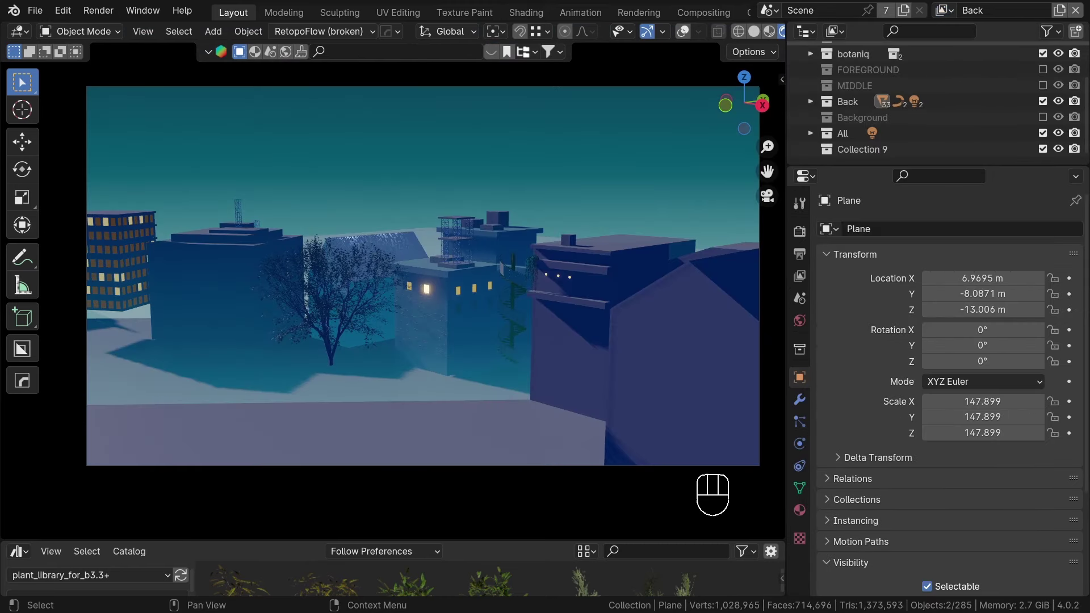
click(945, 10)
click(795, 80)
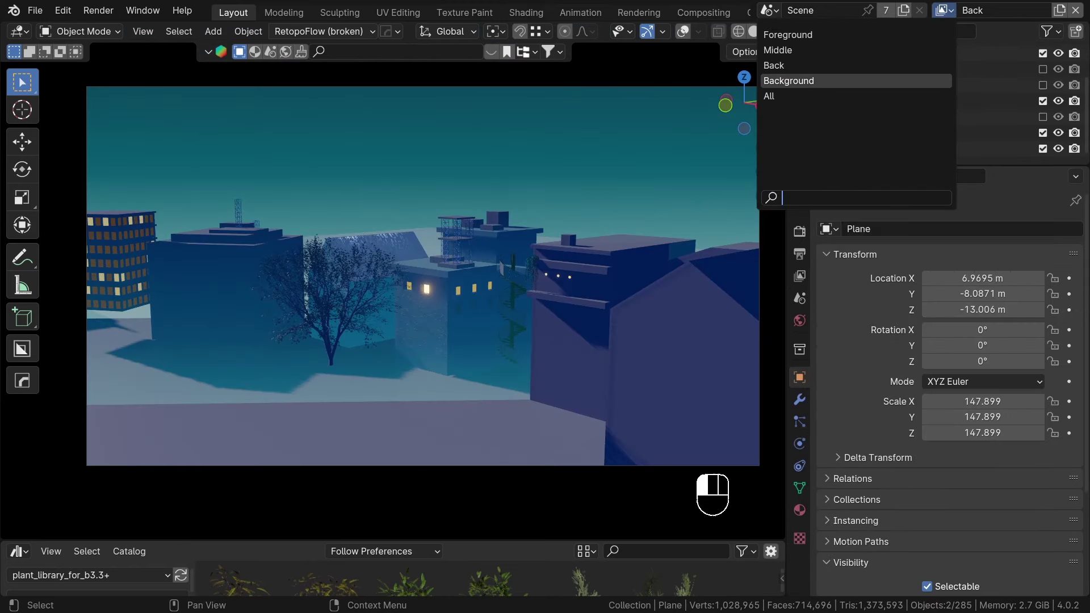
click(944, 10)
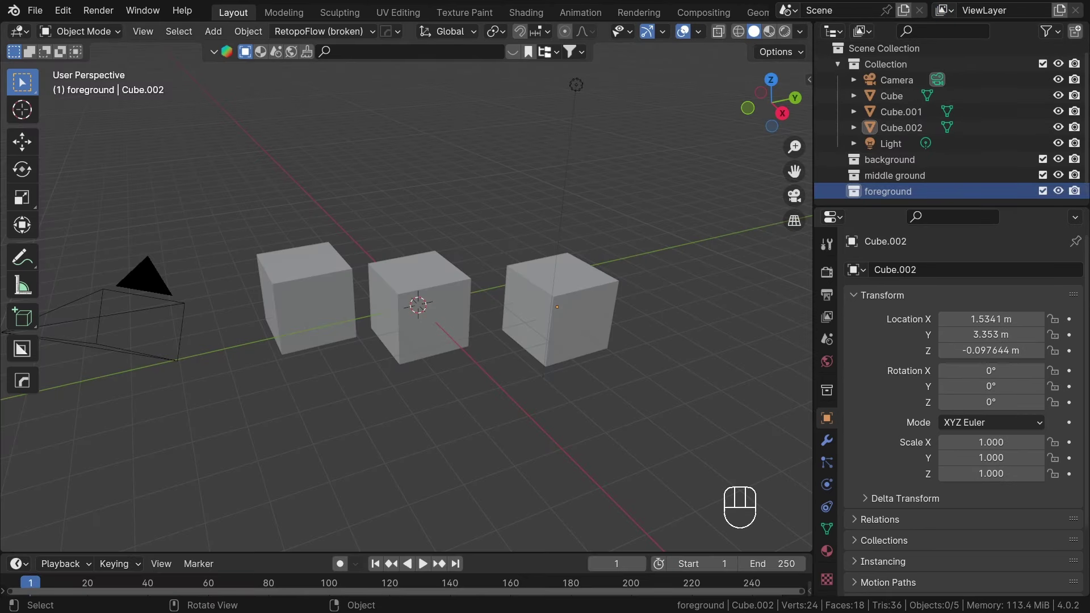
Step: In the demo file, sort Cube.001 into the foreground collection, Cube into middle ground and Cube.002 into background
click(307, 296)
drag(901, 112, 899, 187)
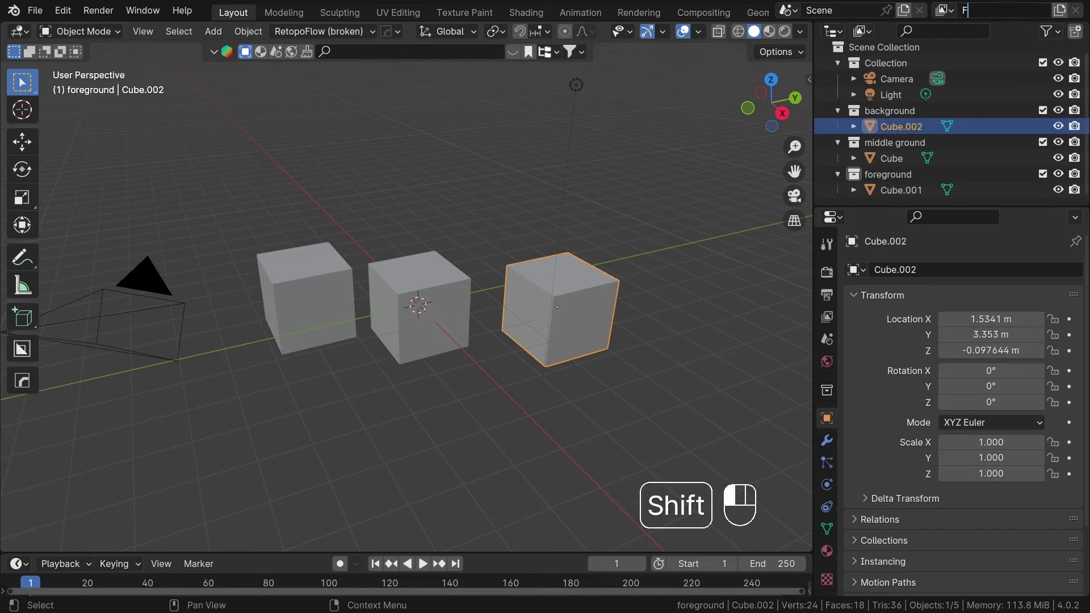
Step: Add a view layer named "middle ground" and exclude the foreground and background collections from it
click(1005, 54)
click(997, 10)
text(middle g)
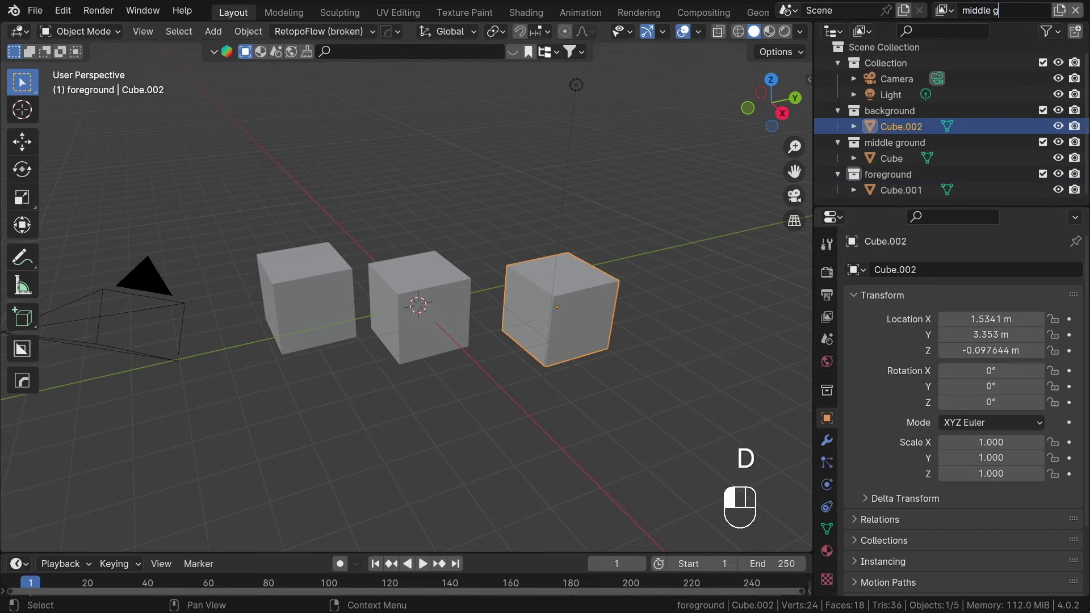
text(round)
key(Return)
click(1042, 174)
click(1043, 111)
Step: Add a "background" view layer with copied settings, excluding the middle ground collection and including the background collection
click(1059, 11)
click(1011, 59)
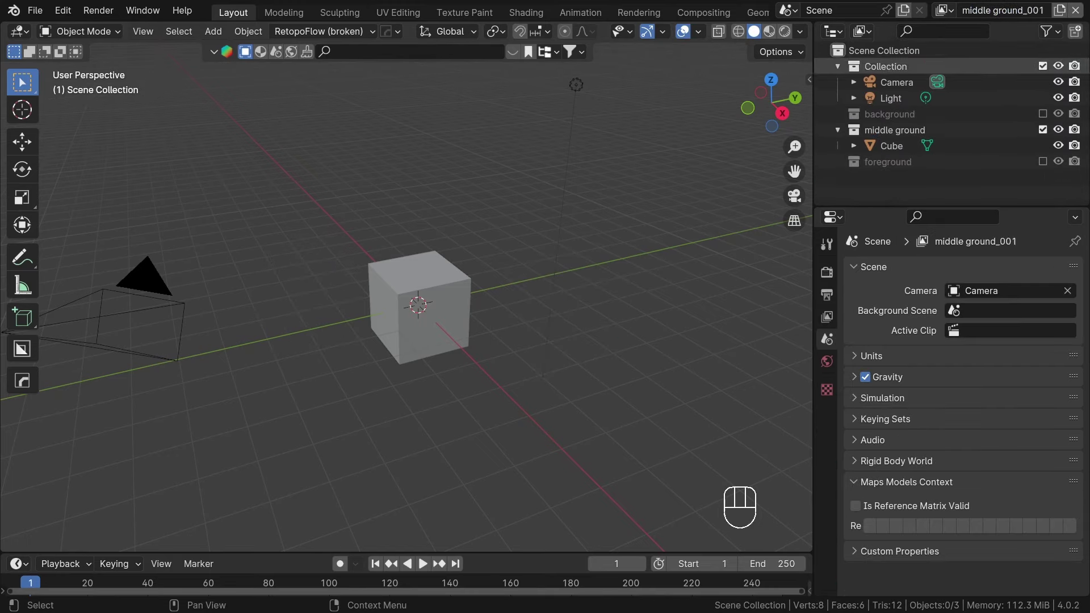
click(1003, 10)
text(background)
click(1043, 129)
click(1042, 114)
Step: In the Foreground view layer, exclude the background and middle ground collections
click(944, 10)
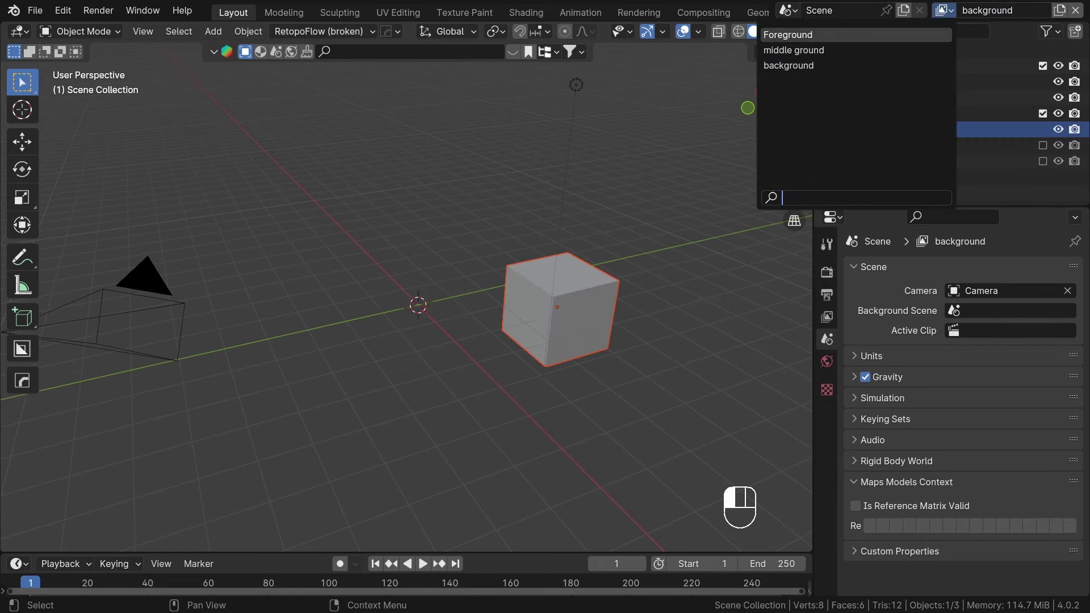
click(790, 35)
click(1042, 113)
click(1043, 129)
Step: Check which cube each view layer shows by viewing Foreground, middle ground and background in turn
middle_drag(483, 340, 554, 315)
scroll(455, 273, down, 1)
click(944, 11)
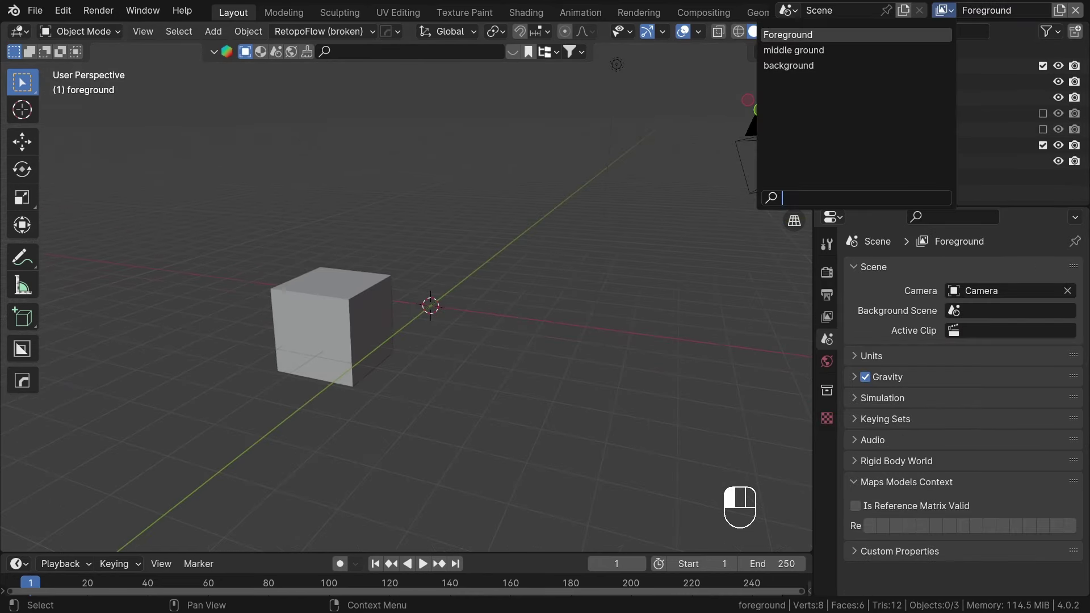
click(789, 50)
click(945, 10)
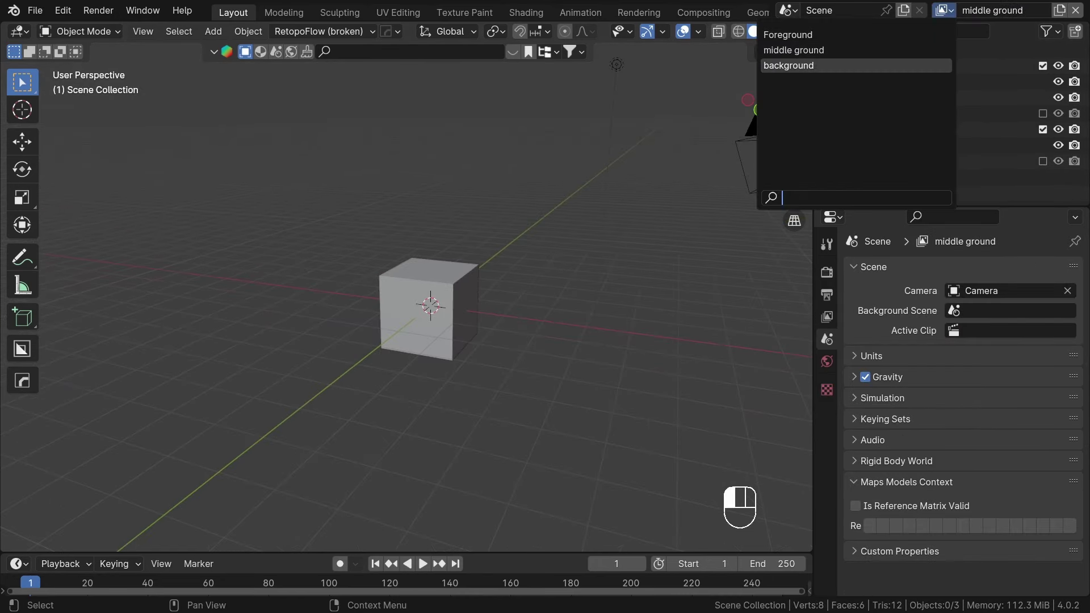
click(792, 65)
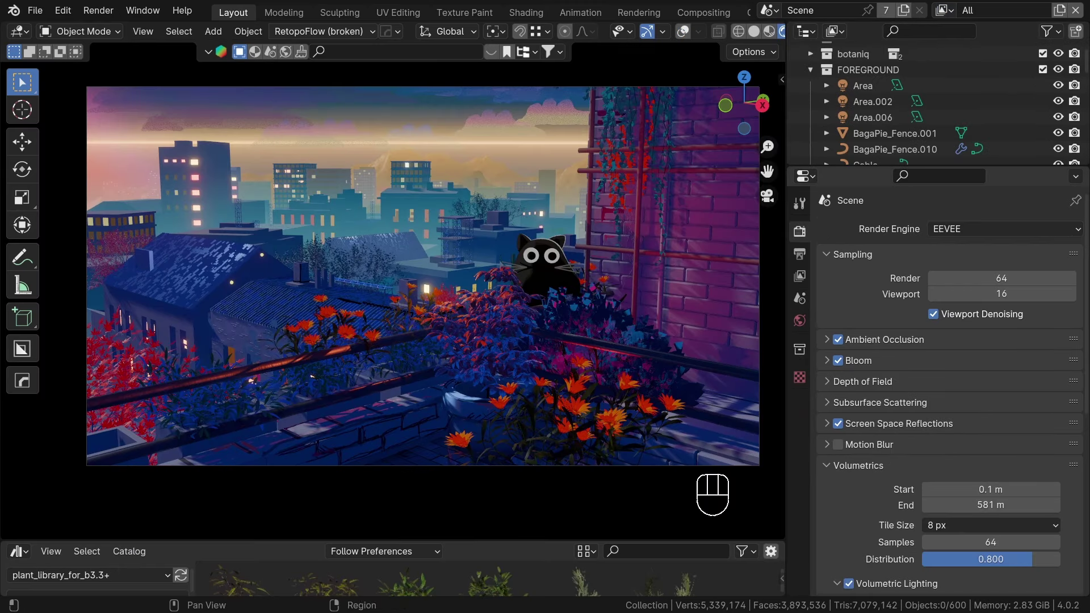
Step: In the city scene's EEVEE render settings, enable the Transparent film option
scroll(951, 391, down, 6)
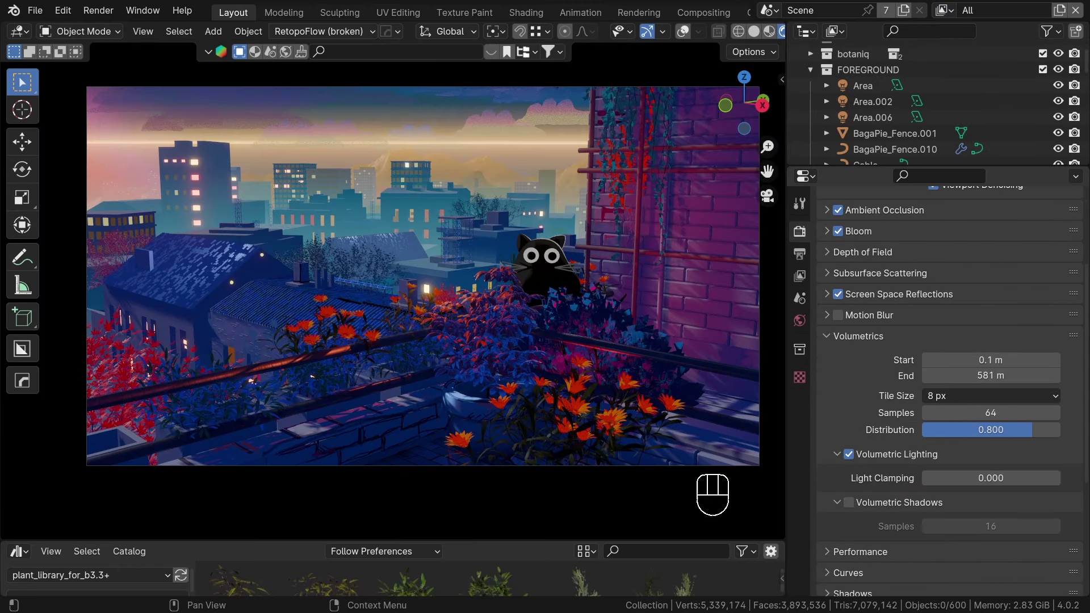
scroll(951, 391, down, 5)
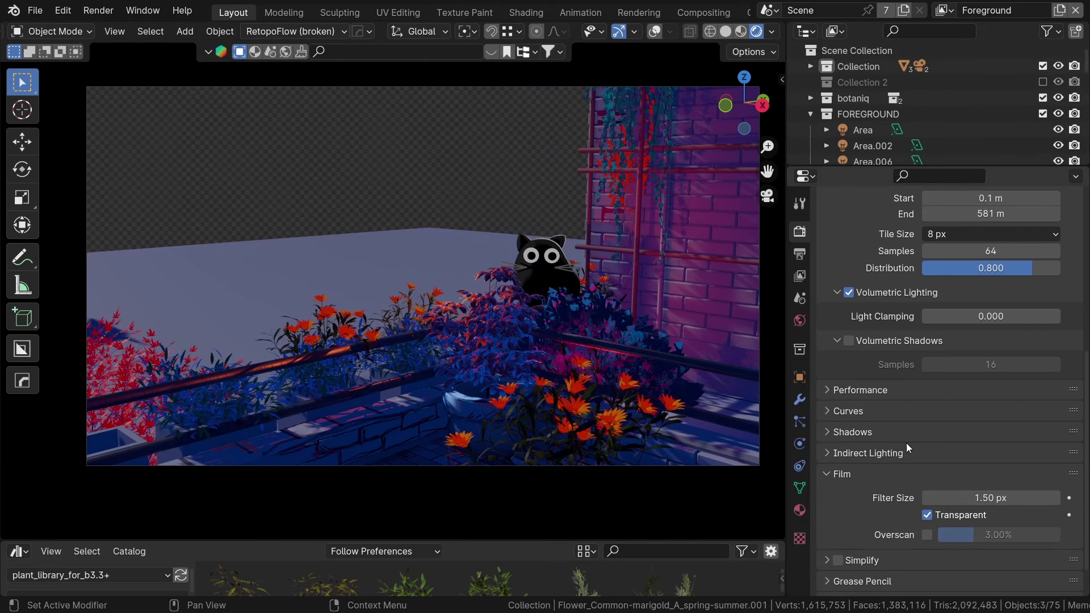
Step: Examine the Foreground view layer's render passes, down to the Cryptomatte Object and Material options
click(801, 253)
click(799, 275)
scroll(881, 353, up, 4)
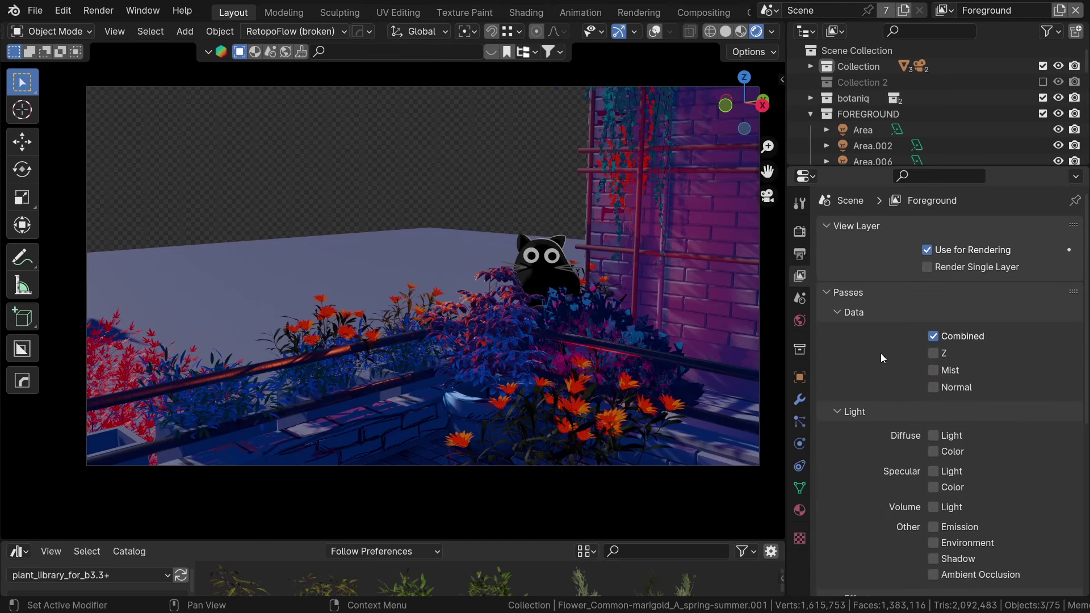
scroll(881, 353, down, 6)
scroll(880, 353, down, 2)
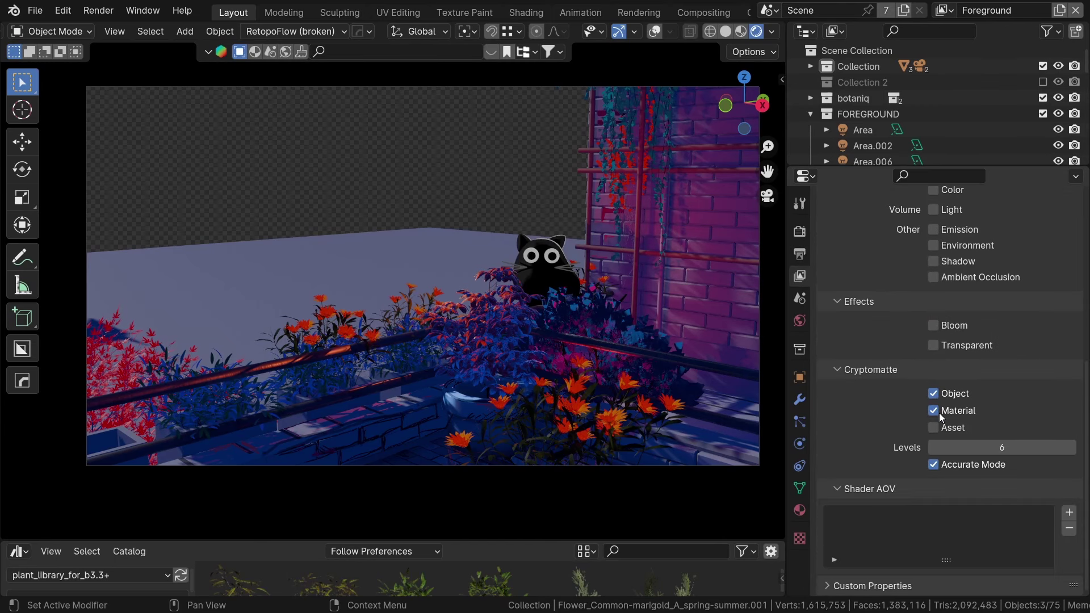
Step: Enable the Object and Material Cryptomatte passes for the Middle view layer
click(944, 11)
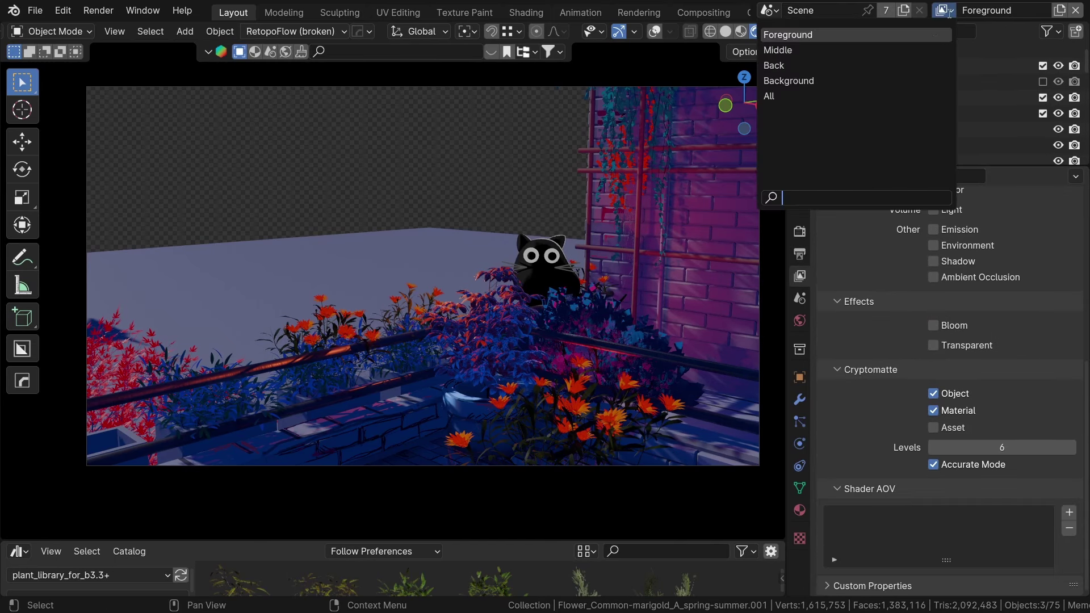
click(915, 52)
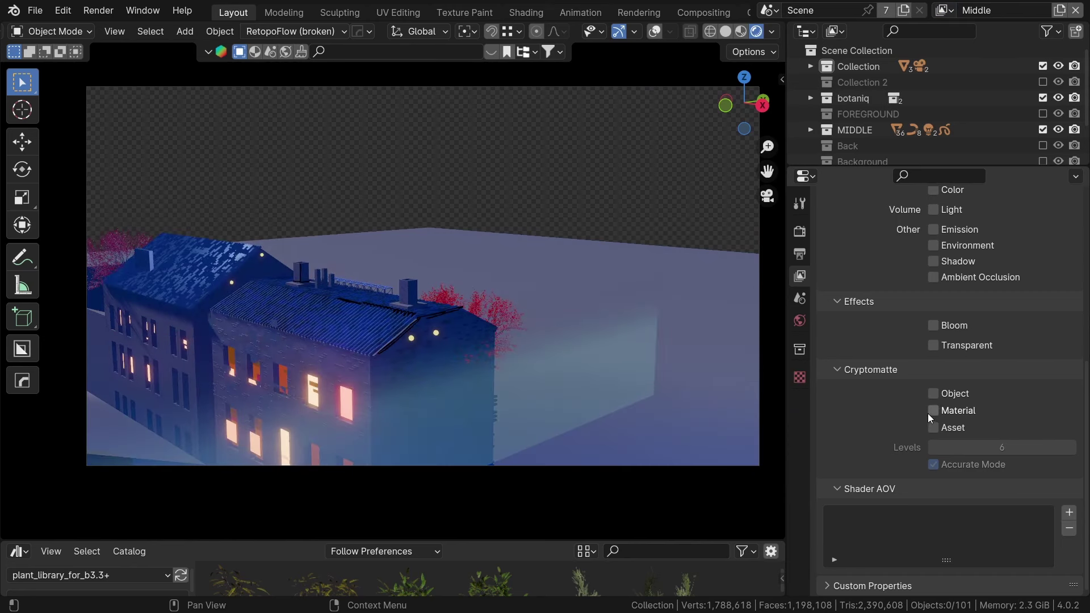
click(933, 411)
click(933, 393)
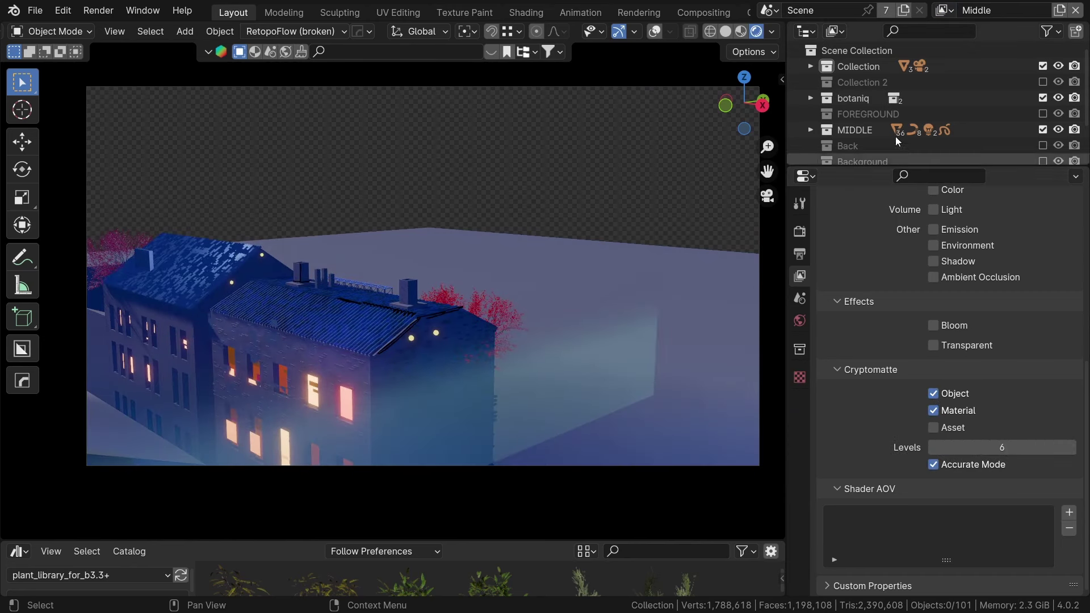
Step: Enable the Object and Material Cryptomatte passes for the Back view layer
click(945, 12)
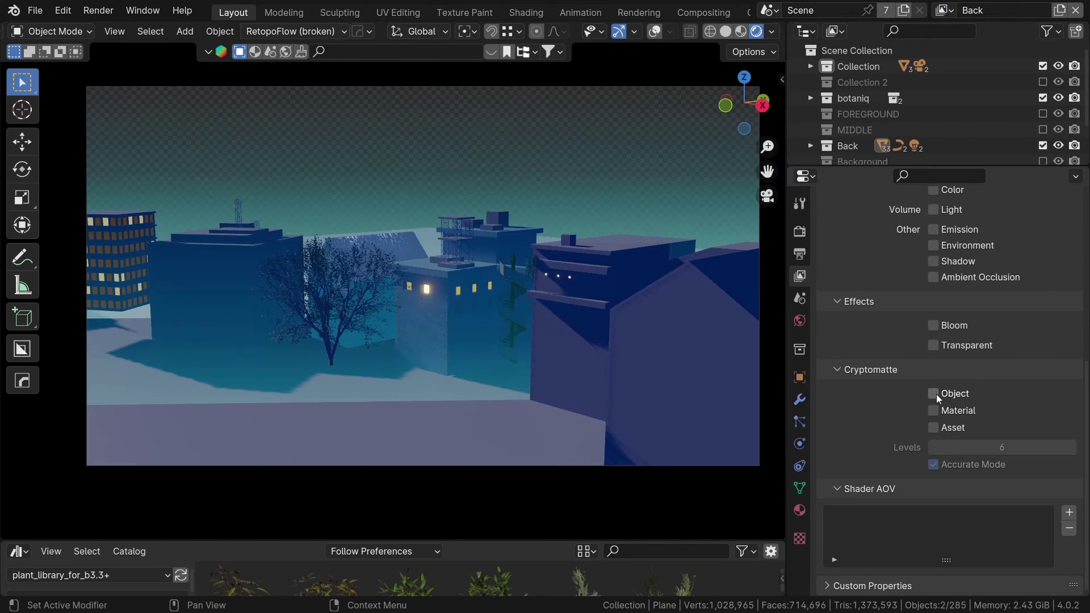
click(933, 393)
click(932, 410)
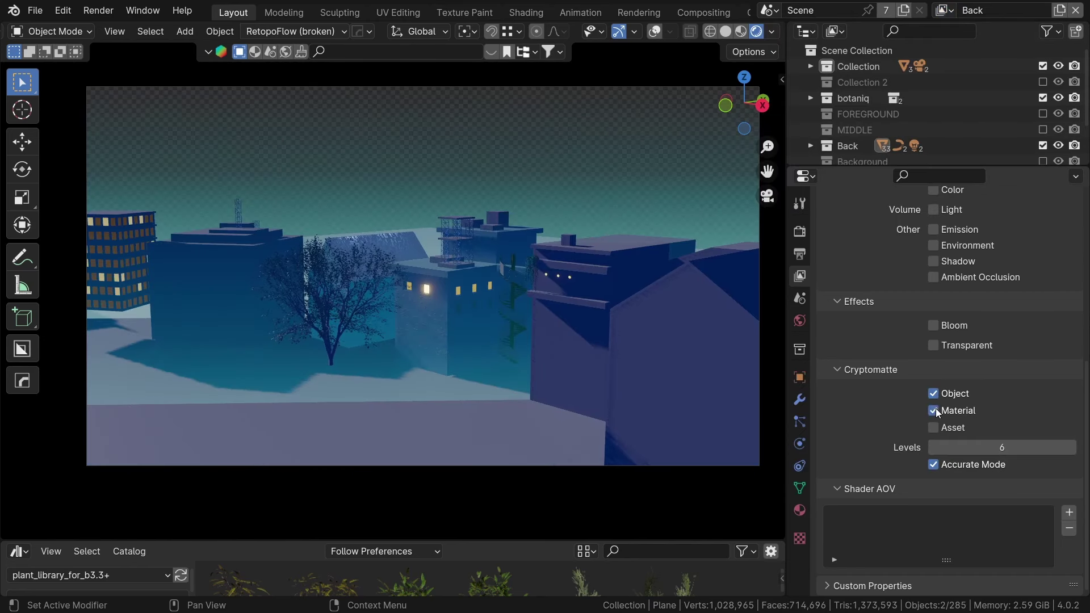
Step: Enable the Object and Material Cryptomatte passes for the Background view layer
click(945, 11)
click(931, 81)
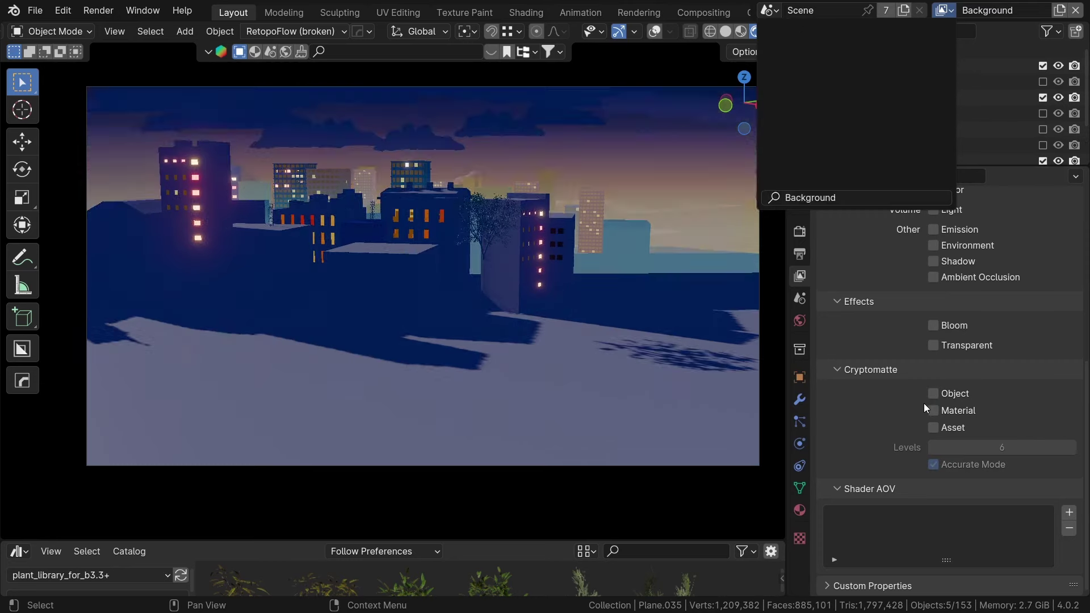
click(932, 393)
click(933, 410)
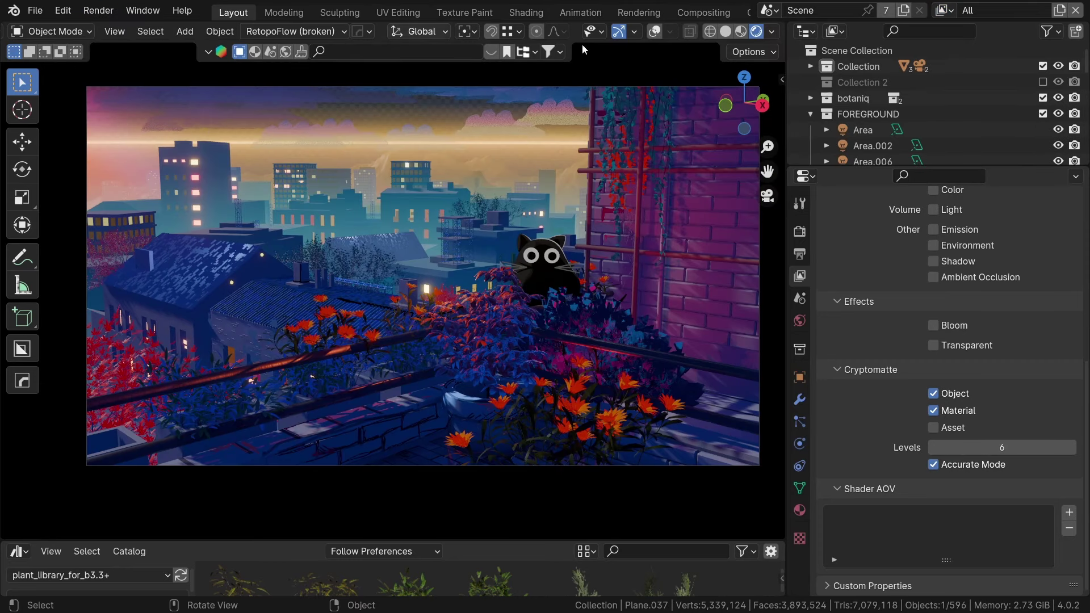
Step: With the All view layer active, set the viewport to solid shading and render the image
click(728, 32)
click(110, 15)
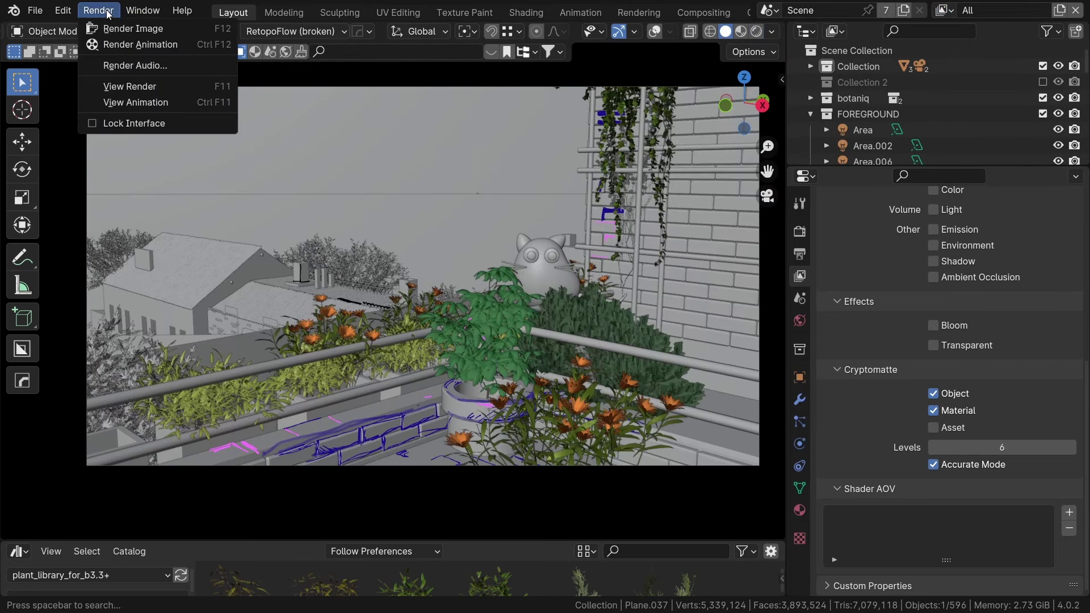
click(134, 30)
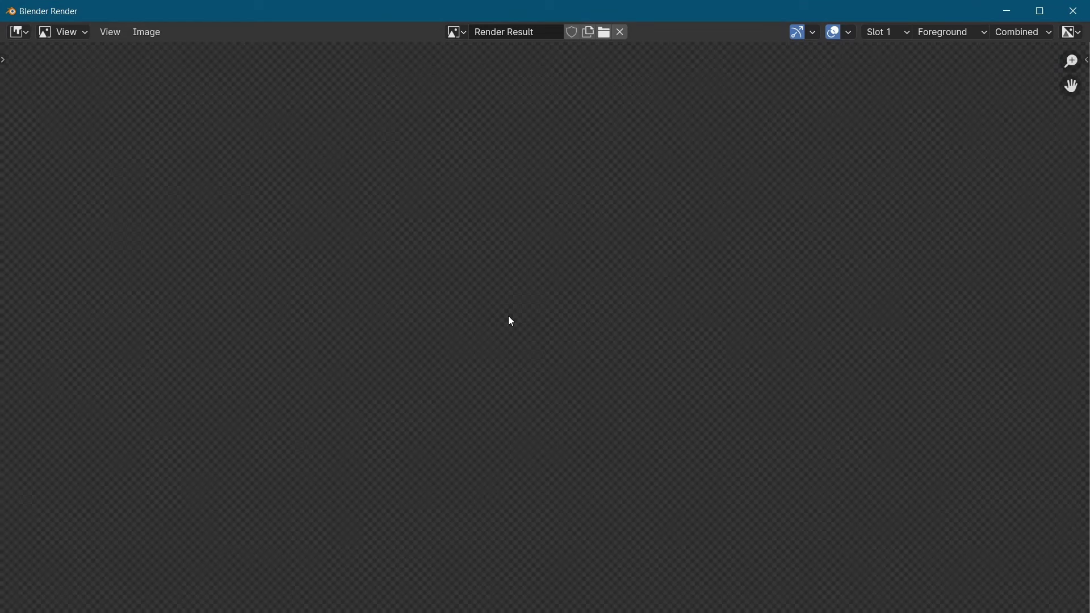
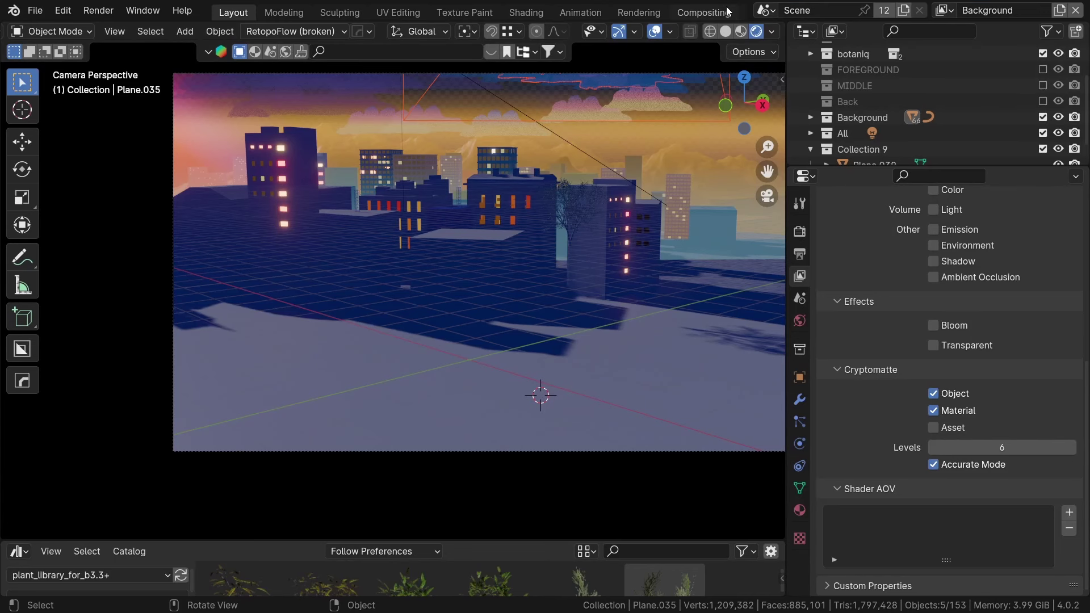
Step: In the Compositing workspace, enable nodes and preview the Render Layers node's image in the backdrop
click(704, 12)
scroll(467, 312, down, 2)
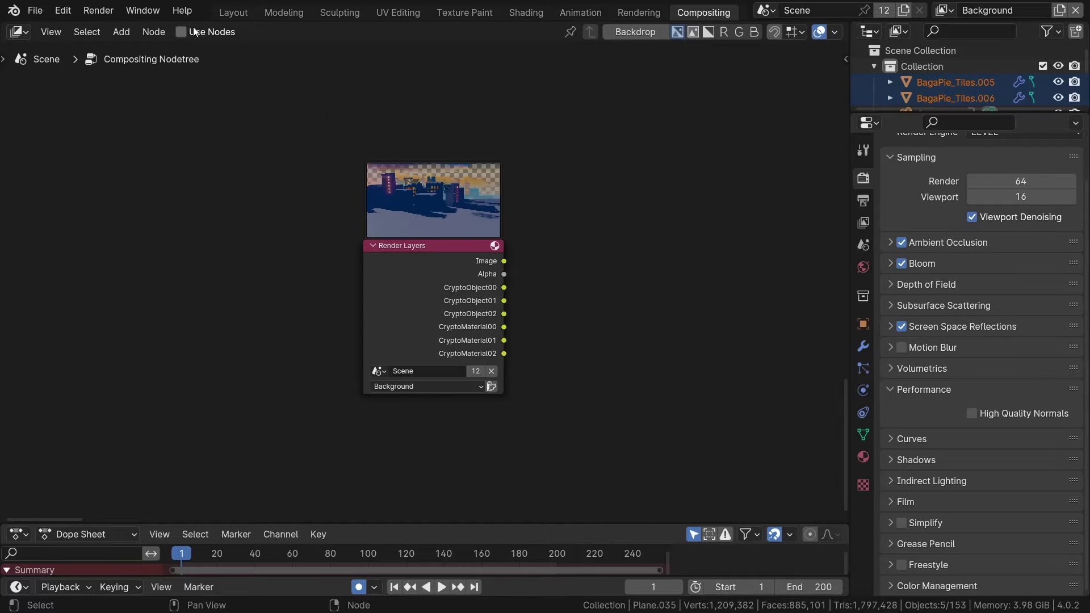
ctrl+shift+click(453, 284)
Step: Duplicate the Render Layers node three times and stack the copies above the original
middle_drag(584, 316, 372, 331)
scroll(440, 364, down, 4)
key(shift+d)
click(446, 201)
middle_drag(446, 201, 468, 314)
key(shift+d)
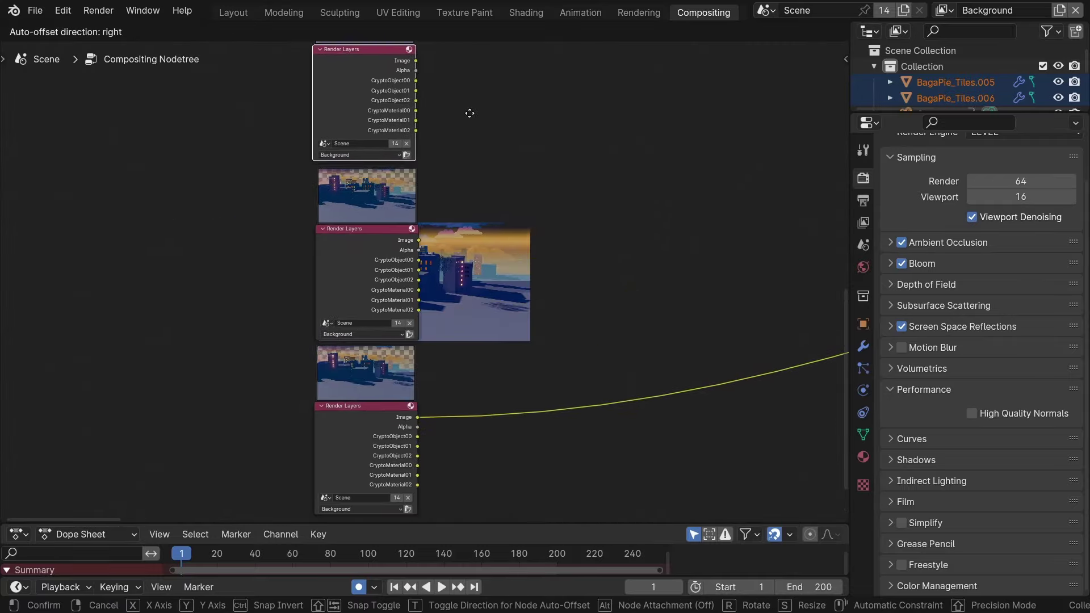
click(470, 112)
scroll(460, 209, down, 5)
key(shift+d)
click(479, 121)
Step: Assign the topmost Render Layers node to the Foreground view layer and the one below it to Middle
scroll(414, 114, up, 14)
click(344, 267)
click(324, 312)
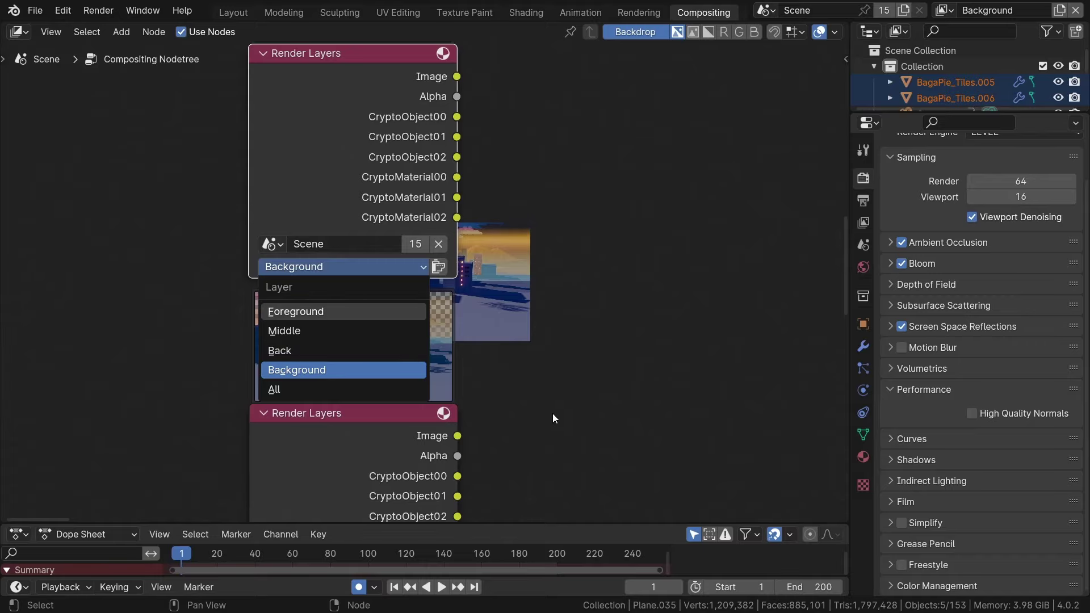
middle_drag(540, 413, 550, 122)
click(337, 334)
click(295, 399)
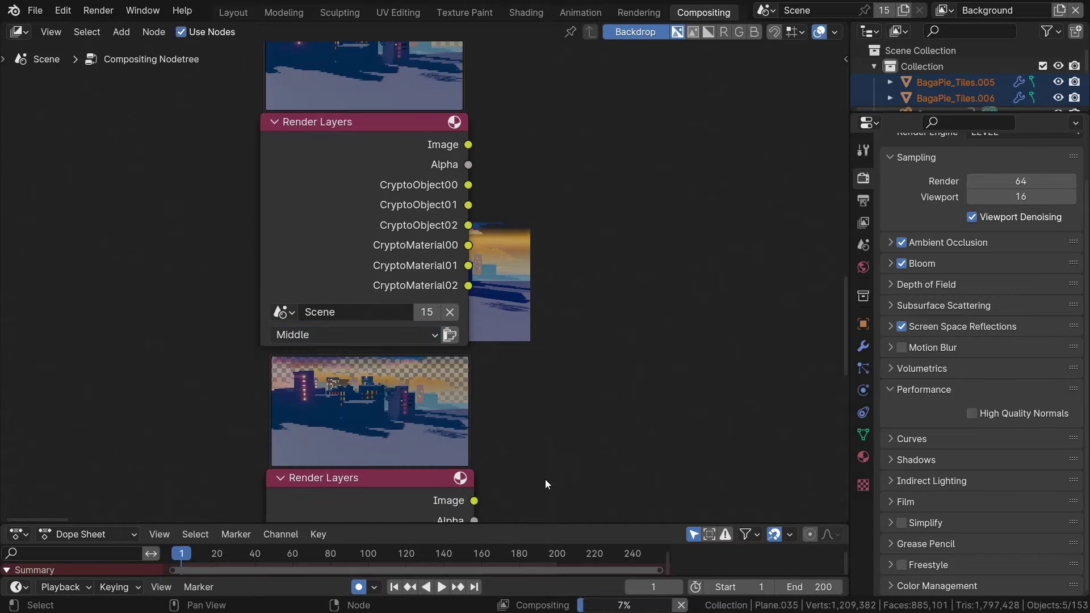
Step: Assign the third Render Layers node, below the Middle one, to the Back view layer
middle_drag(545, 479, 511, 189)
click(325, 397)
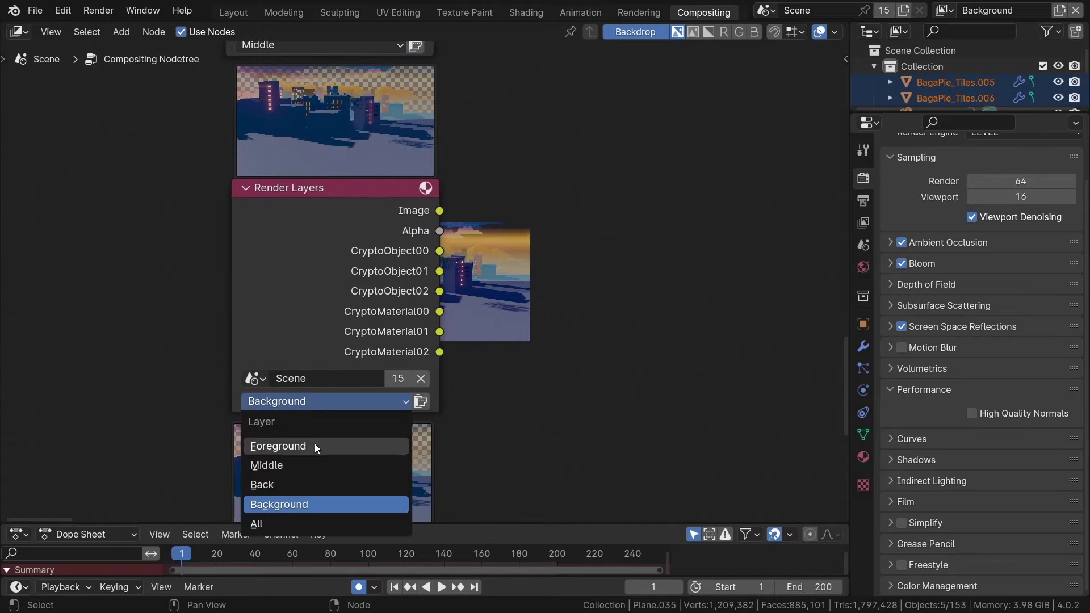
click(300, 496)
click(326, 399)
click(340, 484)
middle_drag(340, 484, 310, 284)
middle_drag(335, 516, 417, 431)
scroll(348, 354, down, 9)
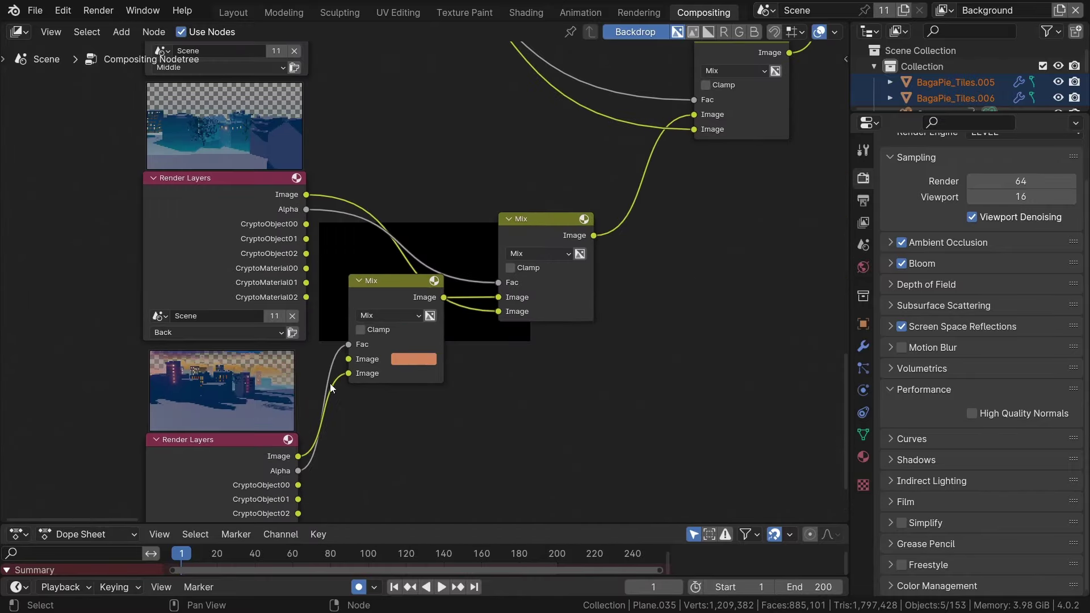
Step: Move the Background layer's Mix node lower in the node tree and preview its output in the backdrop
middle_drag(330, 388, 382, 335)
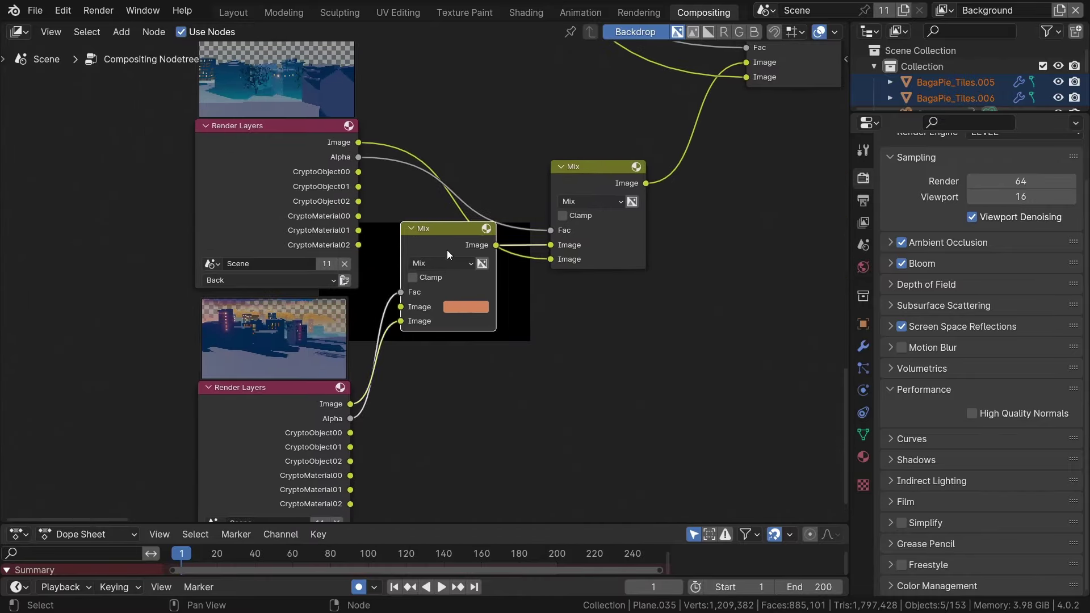
drag(447, 252, 455, 359)
ctrl+shift+click(455, 359)
middle_drag(380, 395, 203, 357)
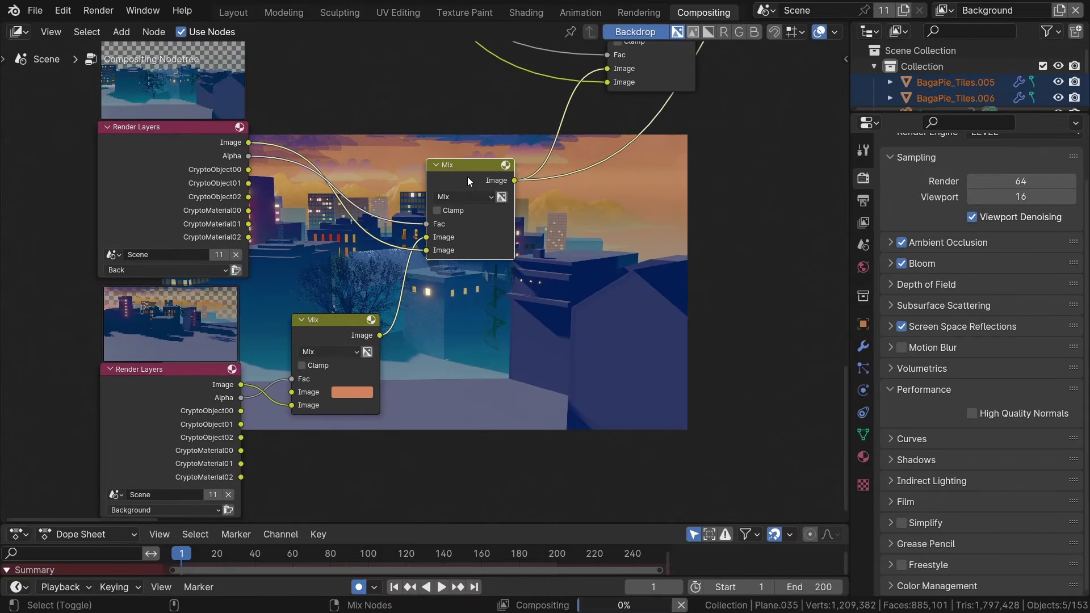
Step: Preview the Mix nodes that overlay the Back, Middle and Foreground layers one after another, ending on the Foreground one
middle_drag(468, 176, 423, 421)
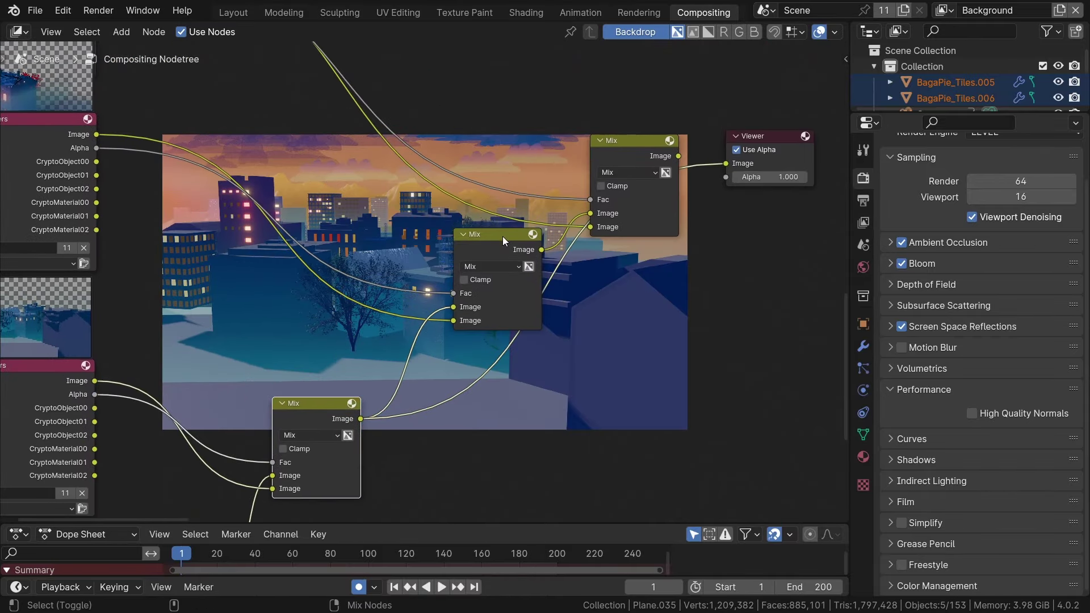
ctrl+shift+click(503, 236)
scroll(472, 209, down, 2)
middle_drag(472, 210, 484, 276)
ctrl+shift+click(616, 217)
middle_drag(550, 311, 417, 365)
scroll(417, 365, down, 2)
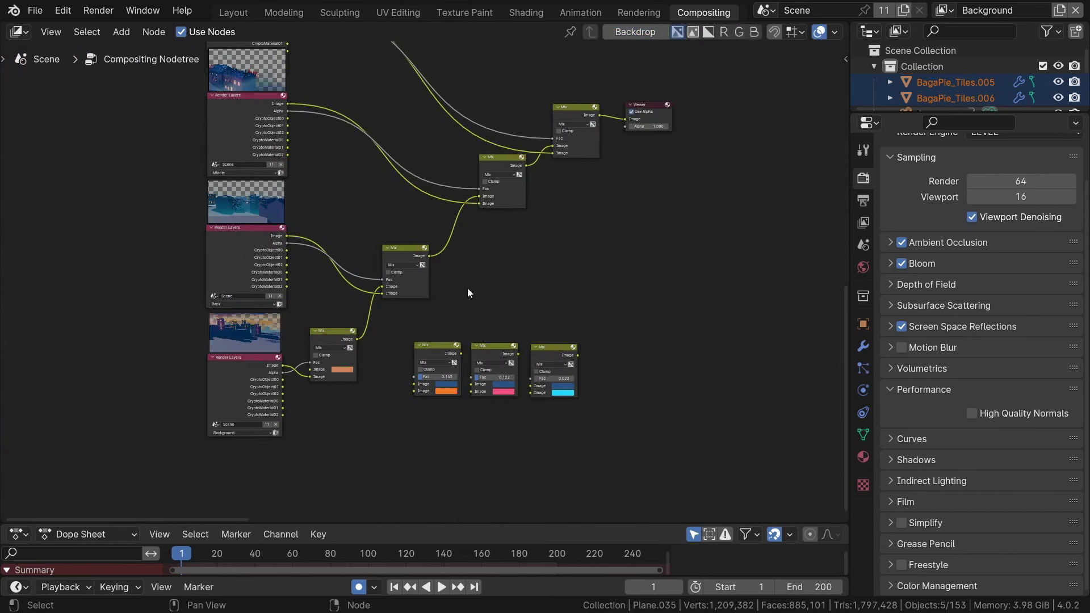
Step: Turn on the backdrop and insert the orange Mix node after the Background layer's Mix node
scroll(468, 288, up, 3)
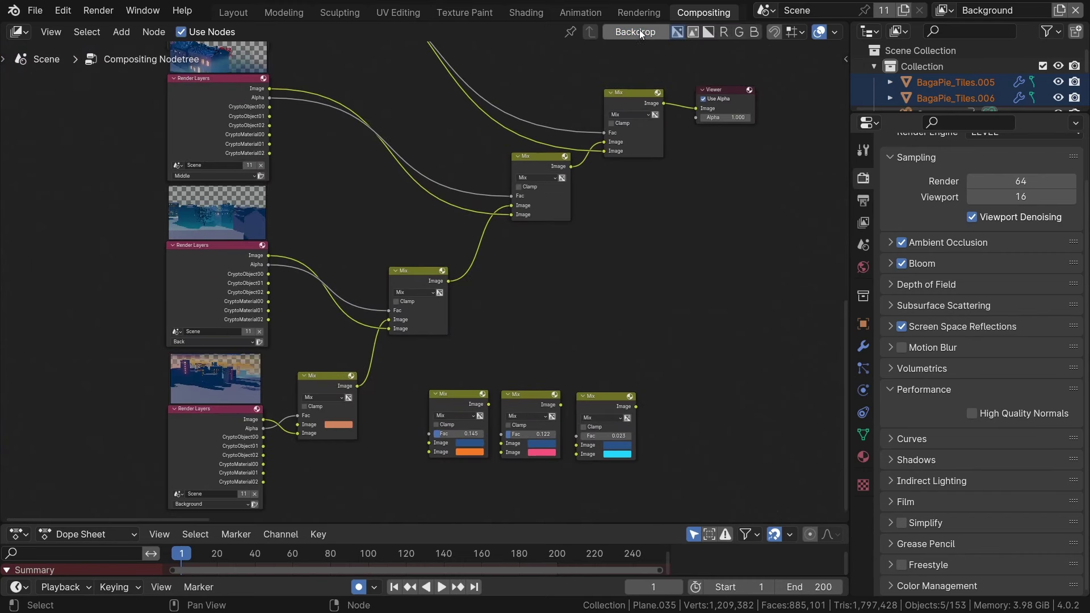
click(642, 32)
drag(471, 413, 440, 386)
scroll(443, 429, up, 4)
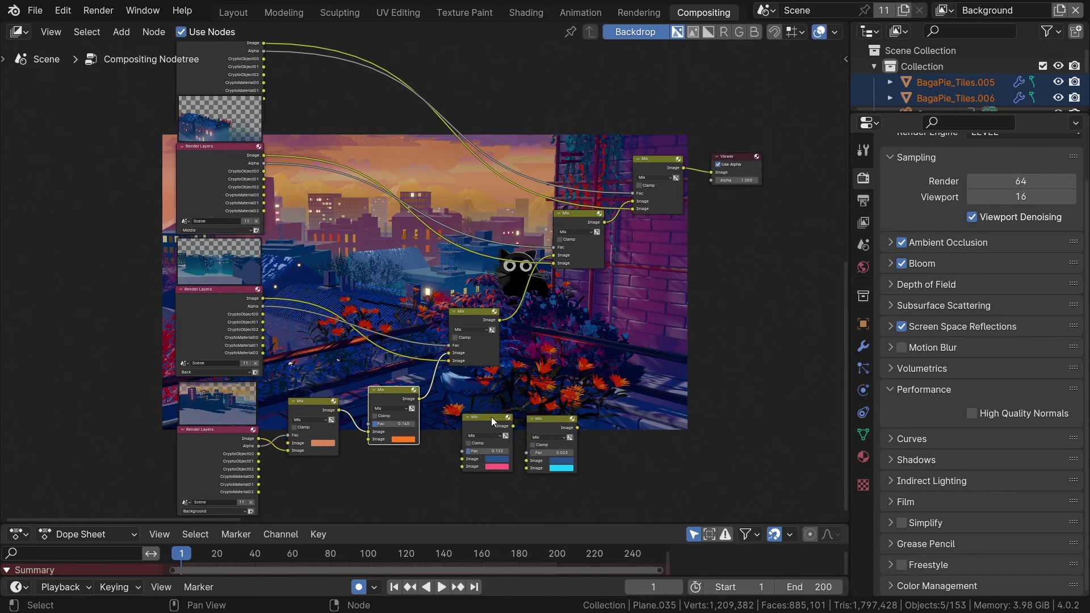
Step: Insert the pink Mix node after the Back layer's Mix and the cyan Mix node after the Middle layer's Mix
drag(492, 421, 534, 310)
scroll(582, 366, up, 3)
scroll(596, 372, down, 5)
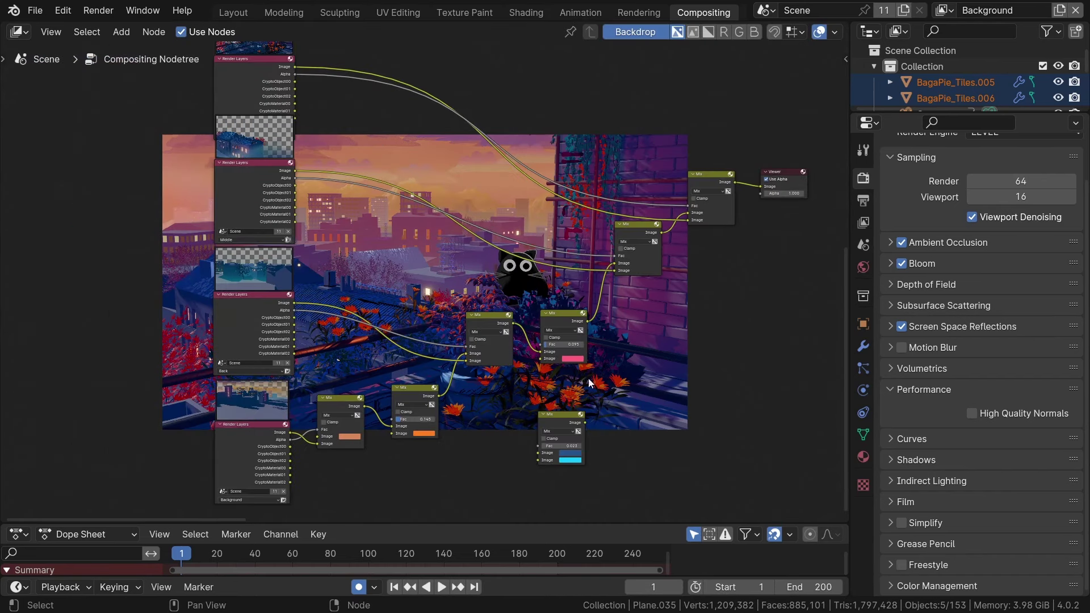
drag(564, 437, 696, 305)
middle_drag(658, 338, 522, 392)
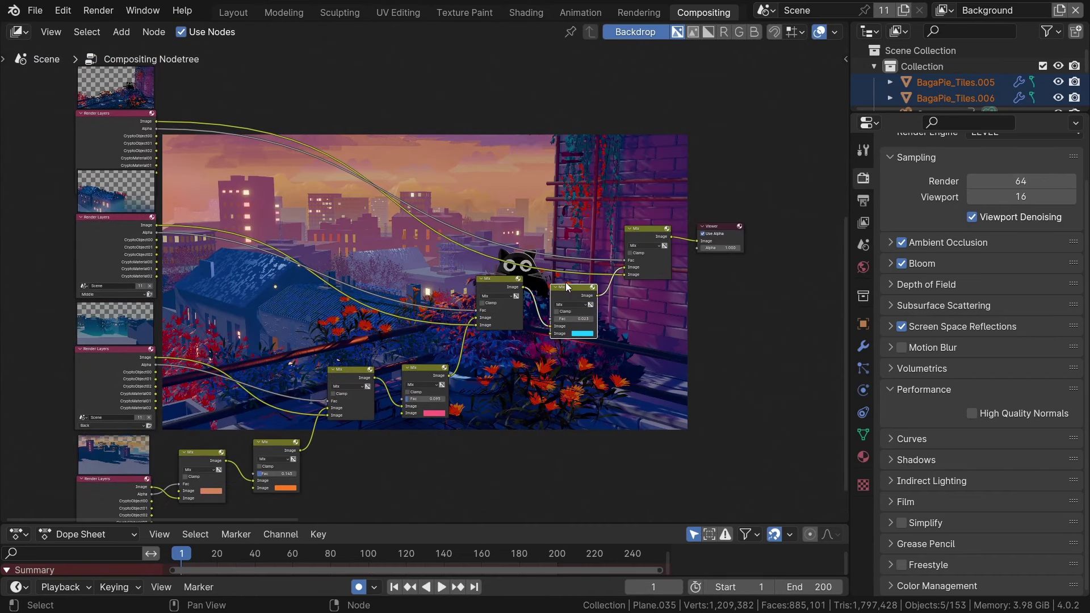
Step: Mute the cyan, pink and orange Mix nodes to compare the image, and undo the muting
key(m)
click(432, 366)
key(m)
click(267, 447)
key(m)
key(ctrl+z)
key(ctrl+z)
key(ctrl+z)
key(ctrl+z)
key(ctrl+z)
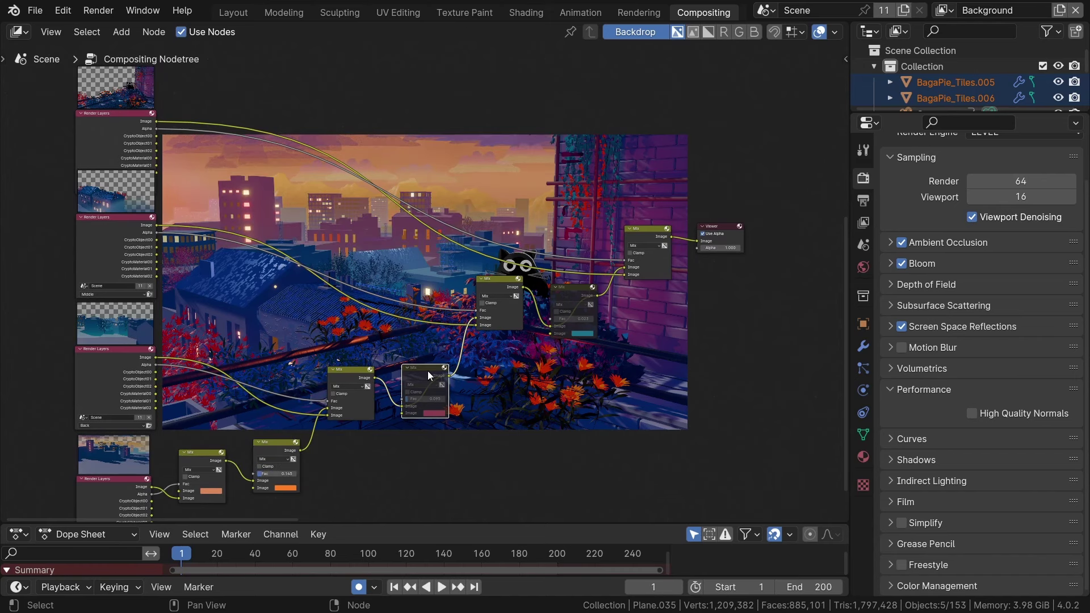
Step: Set the Cryptomatte node to Foreground.CryptoMaterial and pick the floor material, Material.020, as its matte
middle_drag(631, 363, 632, 324)
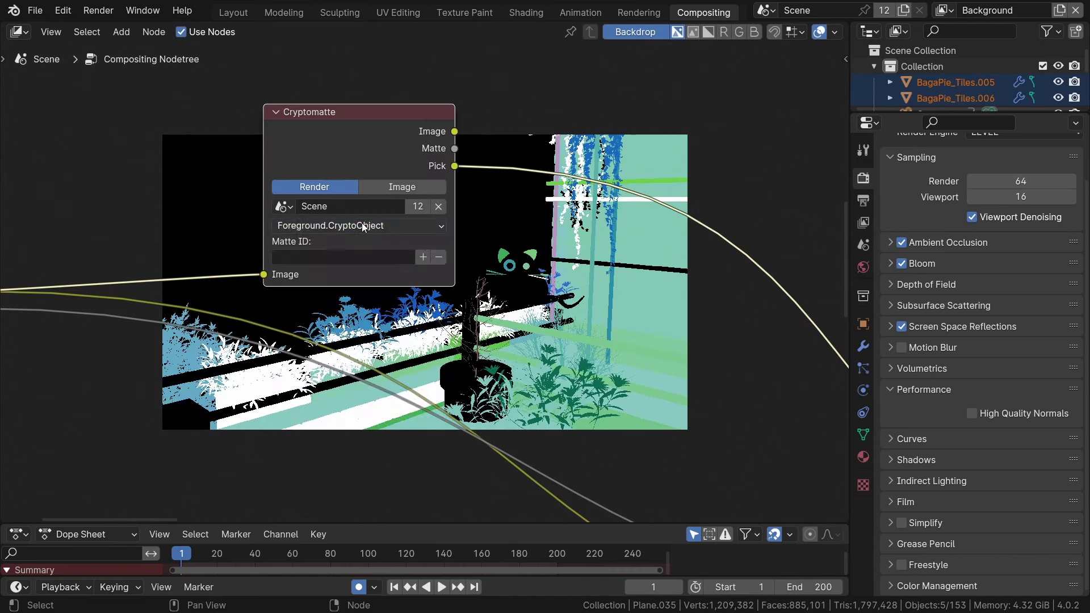
click(362, 225)
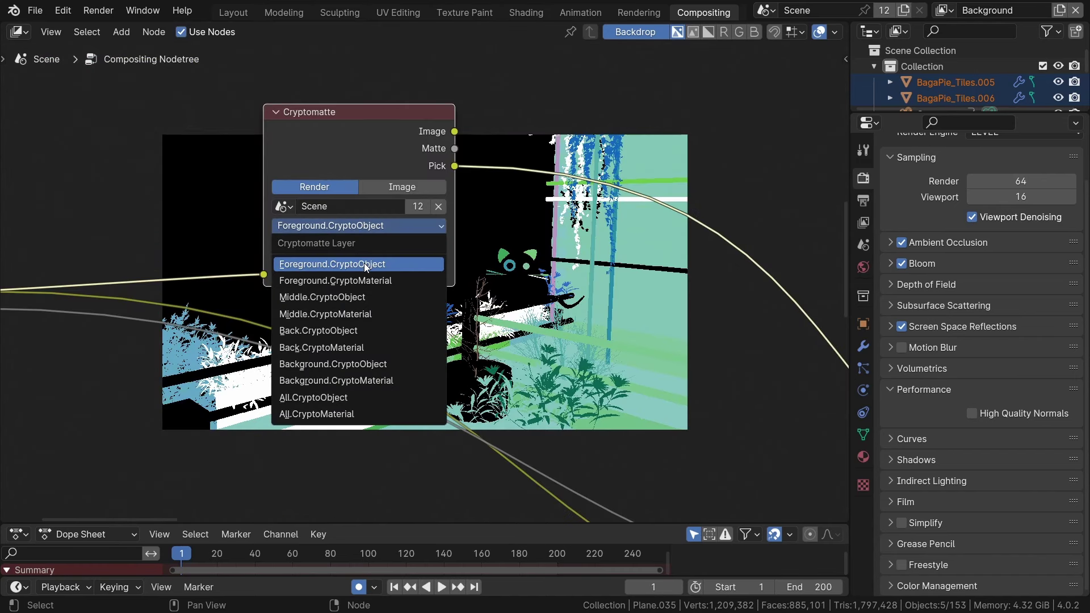
click(366, 281)
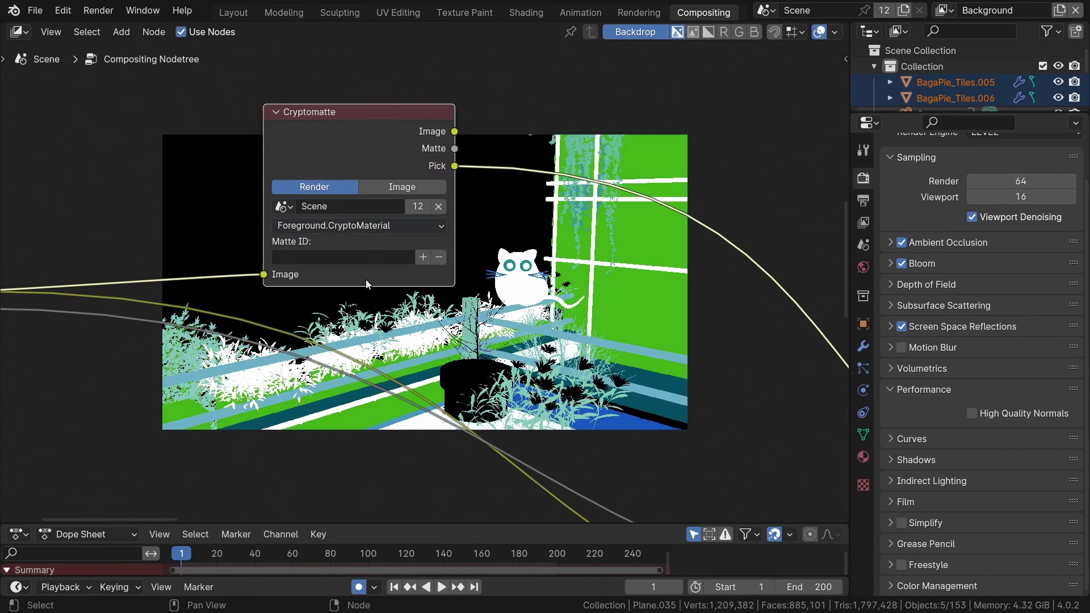
click(423, 258)
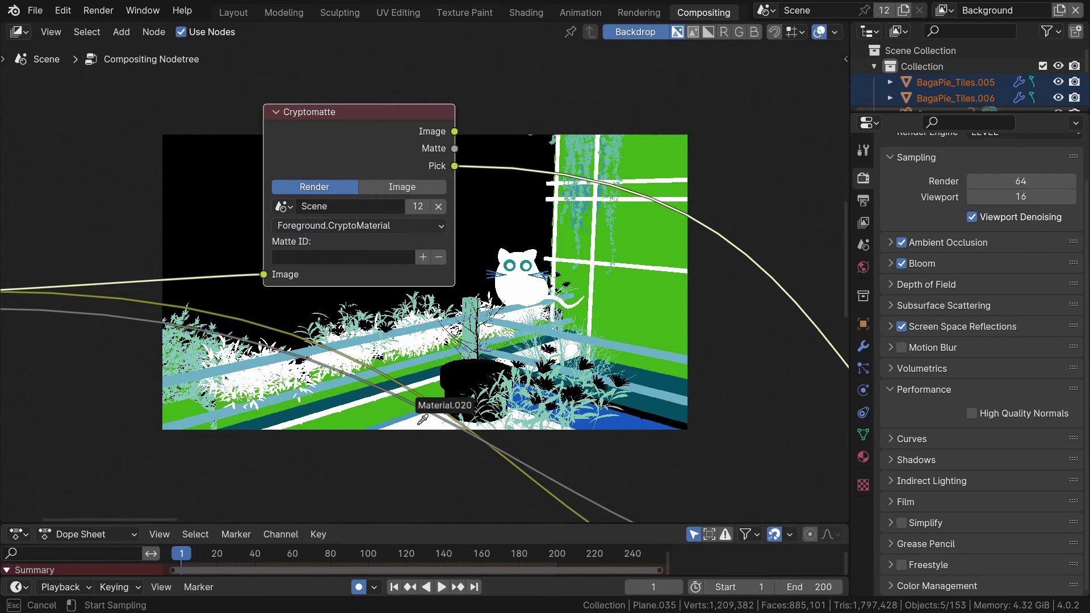
click(420, 423)
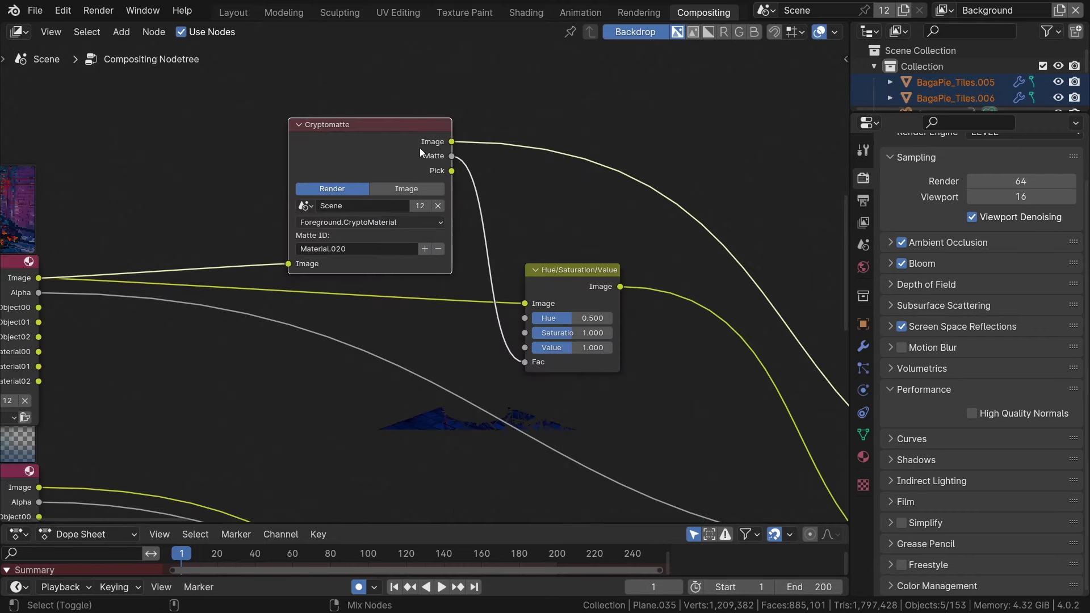
Step: Preview the Hue/Saturation/Value node masked by the floor matte and lower its Value to 0.616
ctrl+shift+click(546, 275)
scroll(622, 379, up, 4)
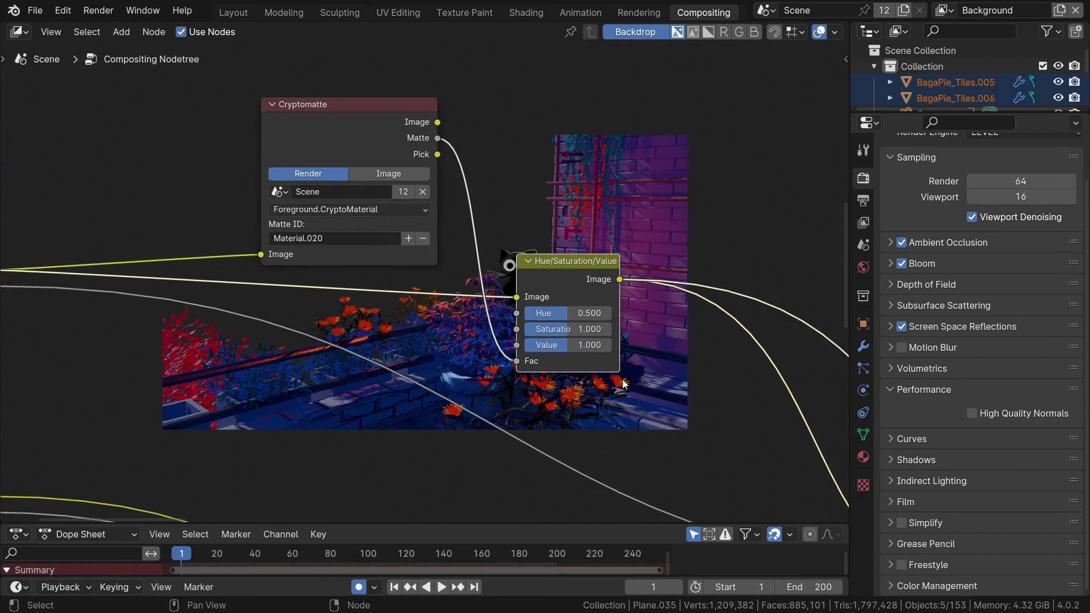
middle_drag(599, 381, 381, 379)
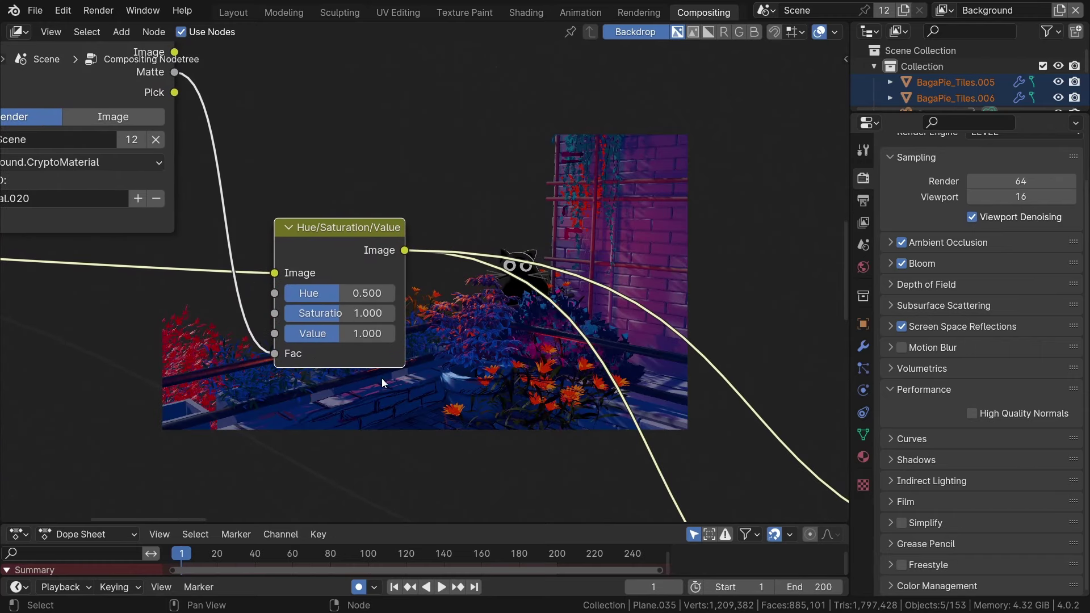
mouse_move(339, 333)
mouse_down()
mouse_move(301, 334)
mouse_move(340, 333)
mouse_up()
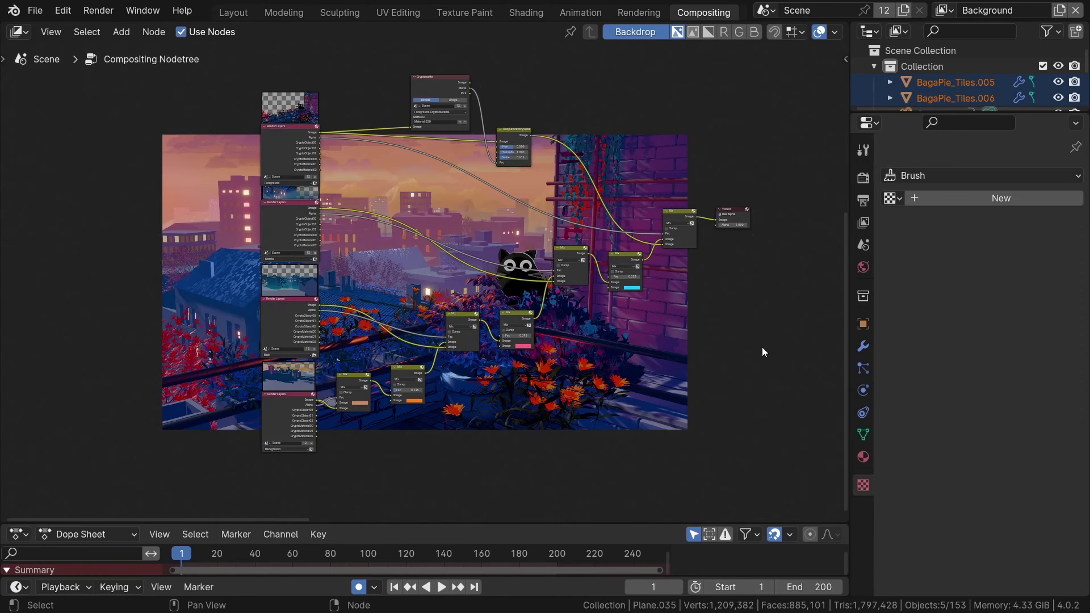
Step: Create a new brush texture of type Marble and set its turbulence to 0
click(864, 178)
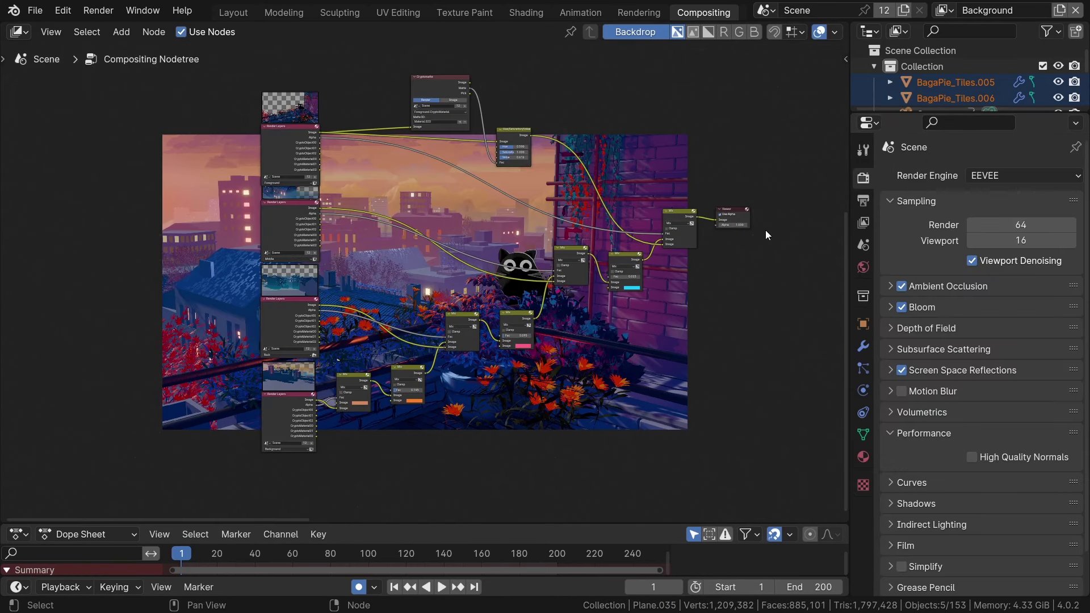
click(864, 484)
click(984, 199)
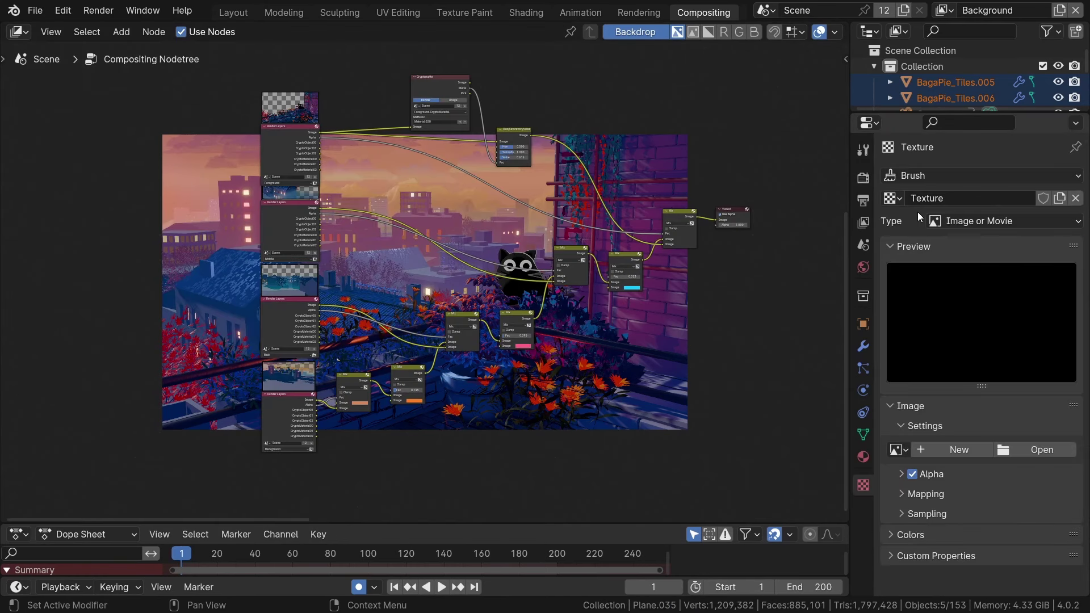
click(946, 220)
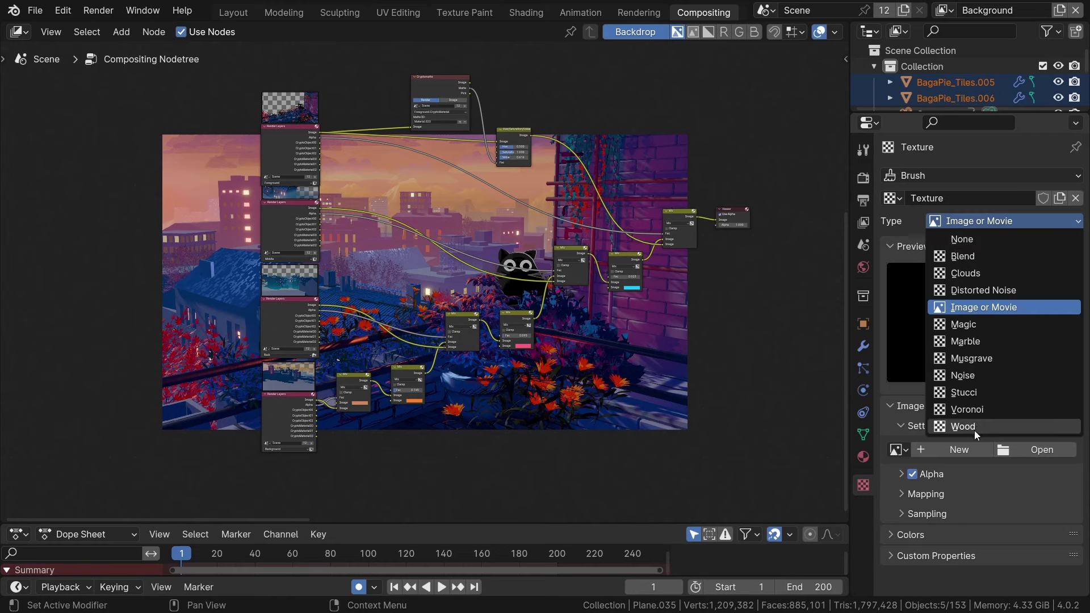
click(982, 340)
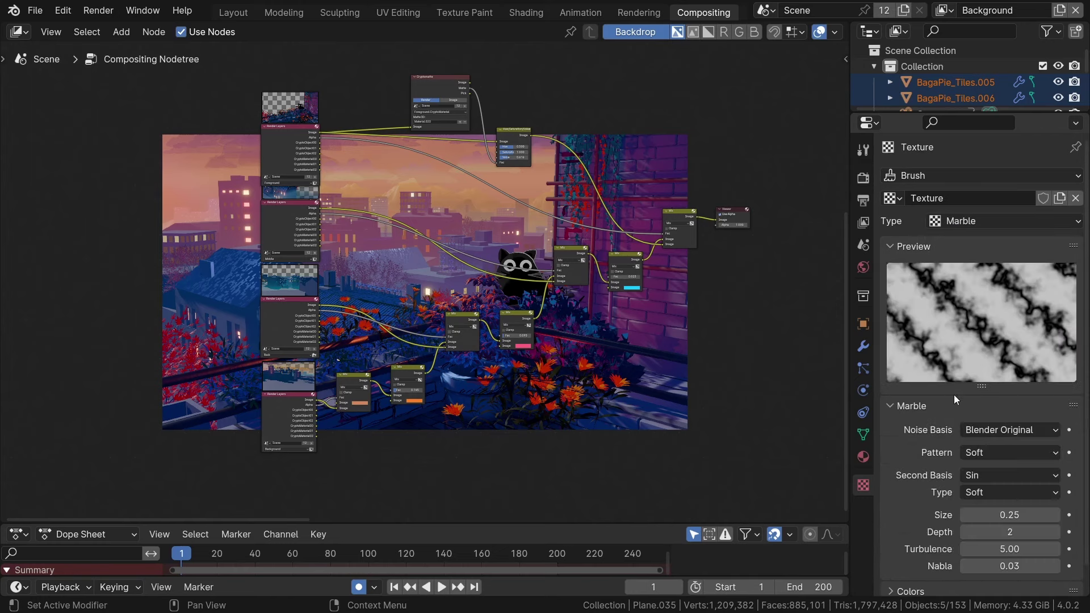
drag(1015, 552, 903, 552)
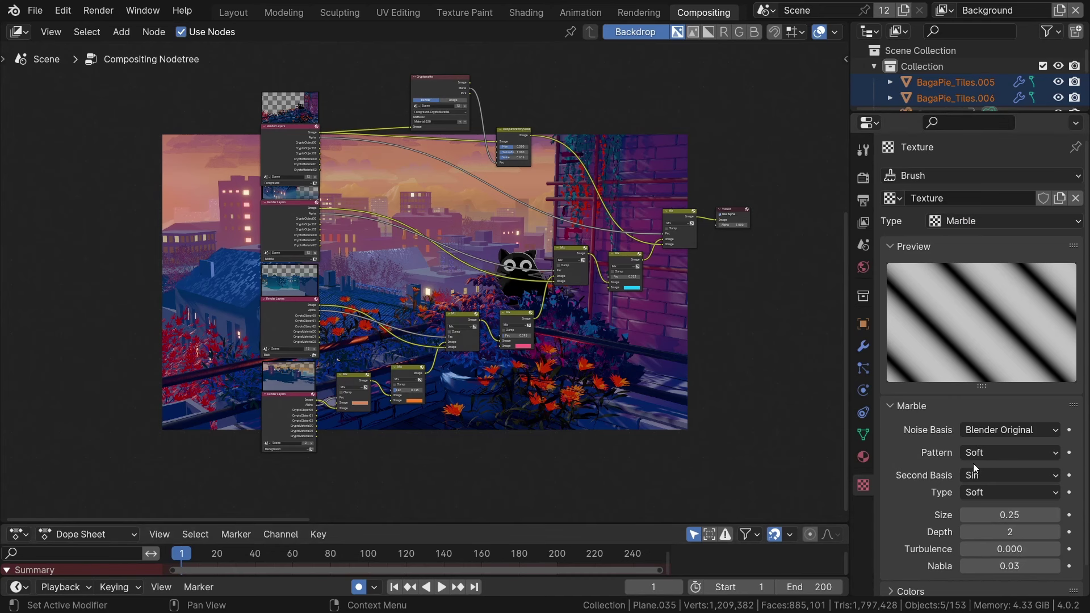
Step: Add a Texture node to the compositor and place it beyond the Hue/Saturation/Value node
scroll(546, 94, up, 5)
key(shift+a)
click(570, 87)
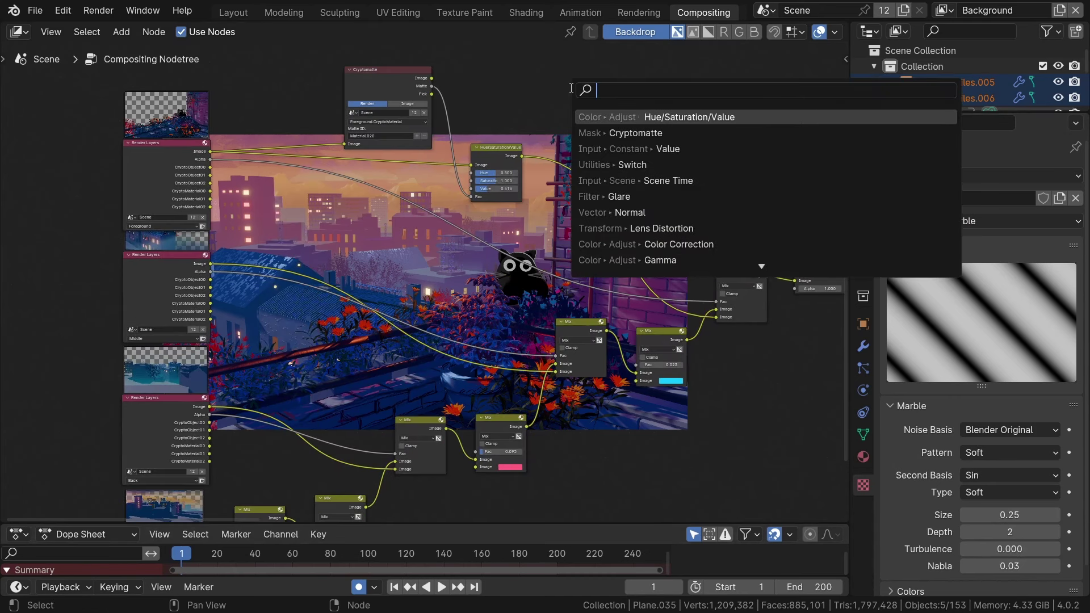
text(text)
key(Return)
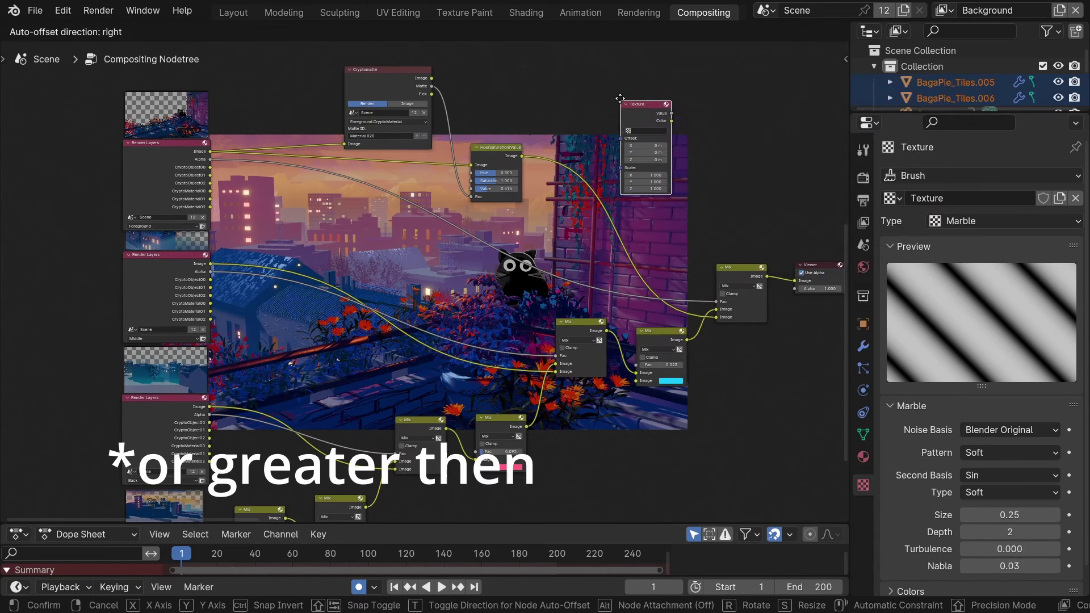
click(642, 85)
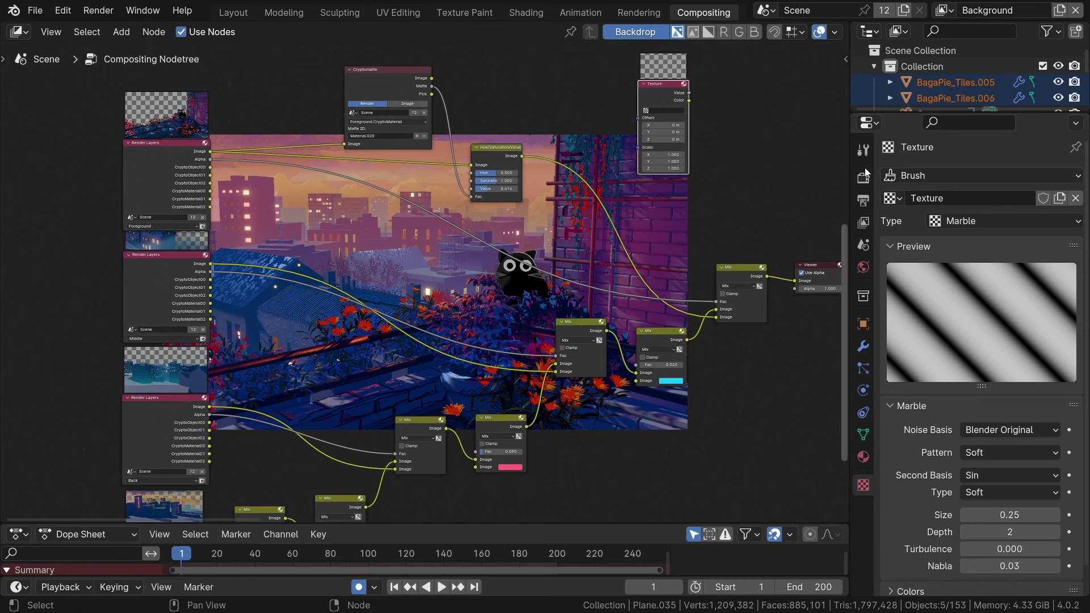
Step: Assign the marble texture named Texture to the new Texture node
scroll(688, 128, up, 6)
middle_drag(677, 130, 658, 242)
scroll(661, 219, up, 2)
click(577, 209)
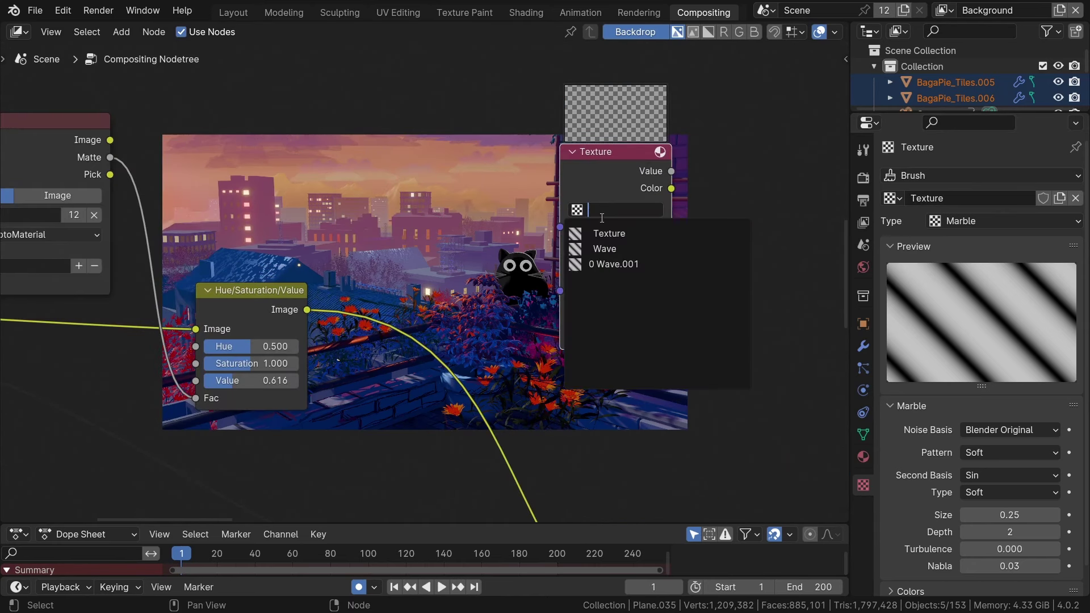
click(608, 234)
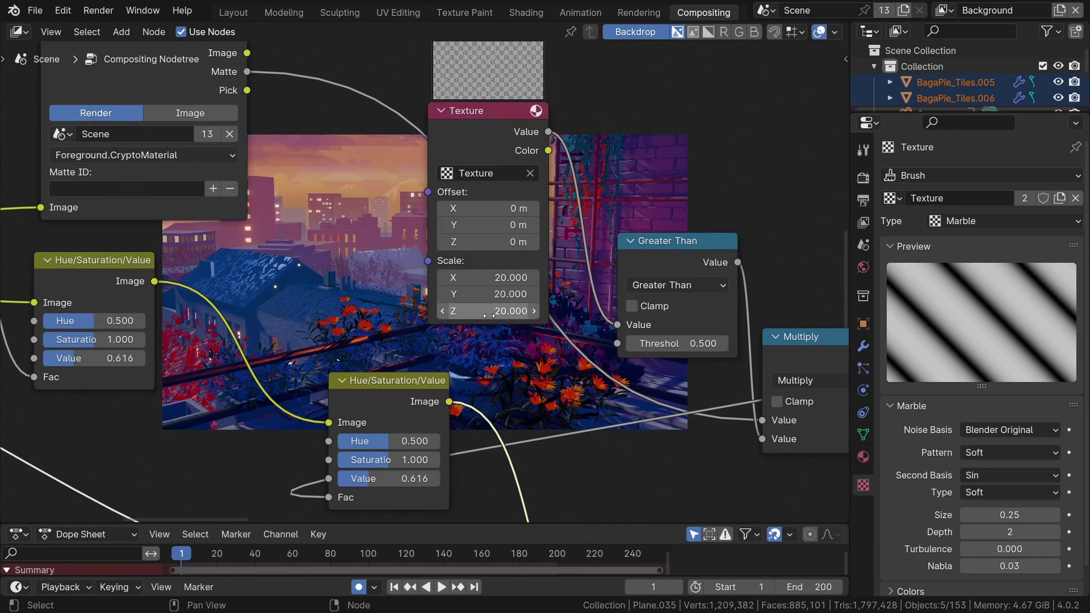
Step: Sample the purple brick wall as the matte for the second Foreground.CryptoMaterial Cryptomatte node
click(213, 188)
click(677, 171)
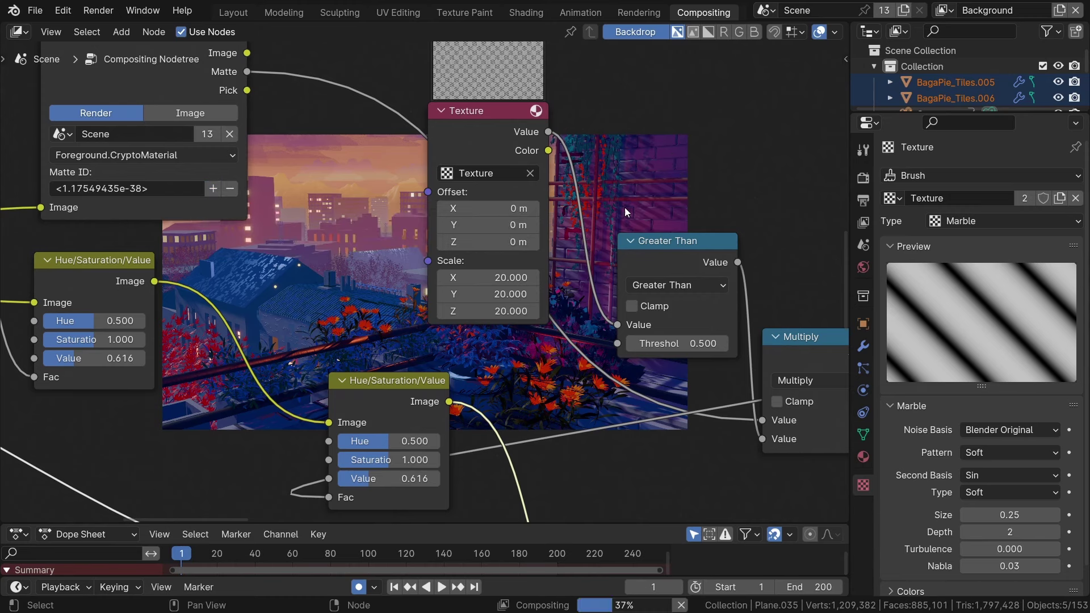
Step: Set the Value node that feeds both NodeGroup.001 nodes to 3.140
scroll(367, 275, down, 4)
middle_drag(641, 207, 530, 251)
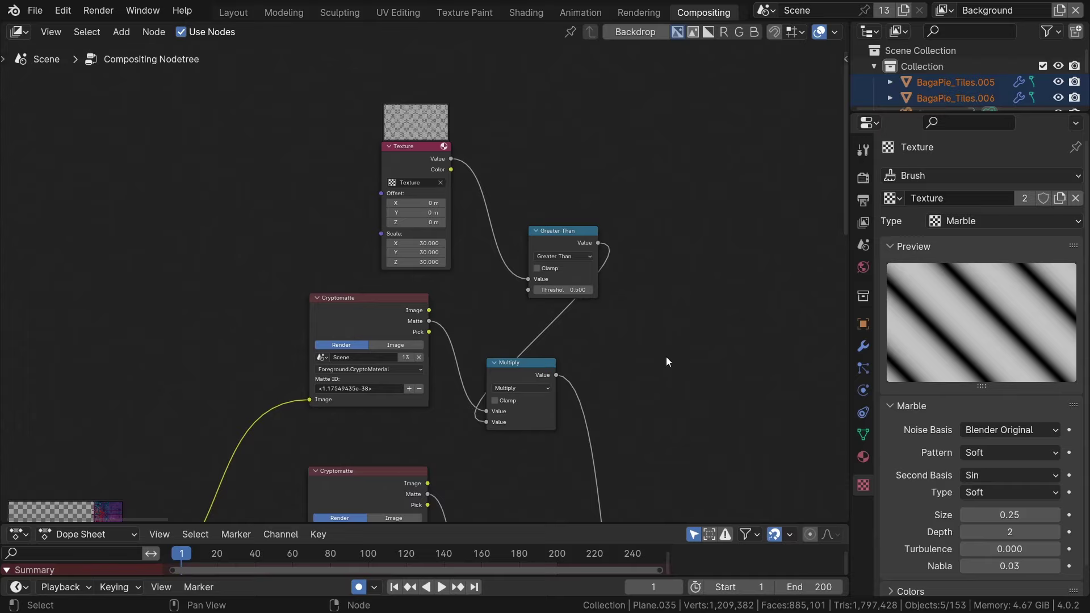
scroll(666, 357, up, 2)
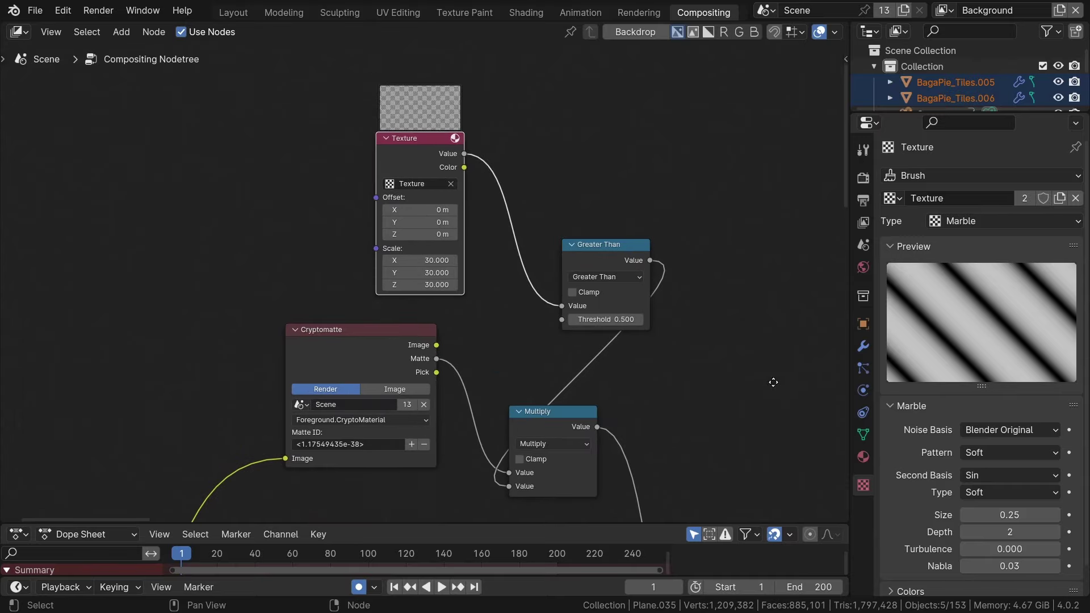
middle_drag(806, 422, 574, 150)
scroll(574, 224, down, 9)
middle_drag(622, 328, 494, 183)
middle_drag(632, 227, 441, 200)
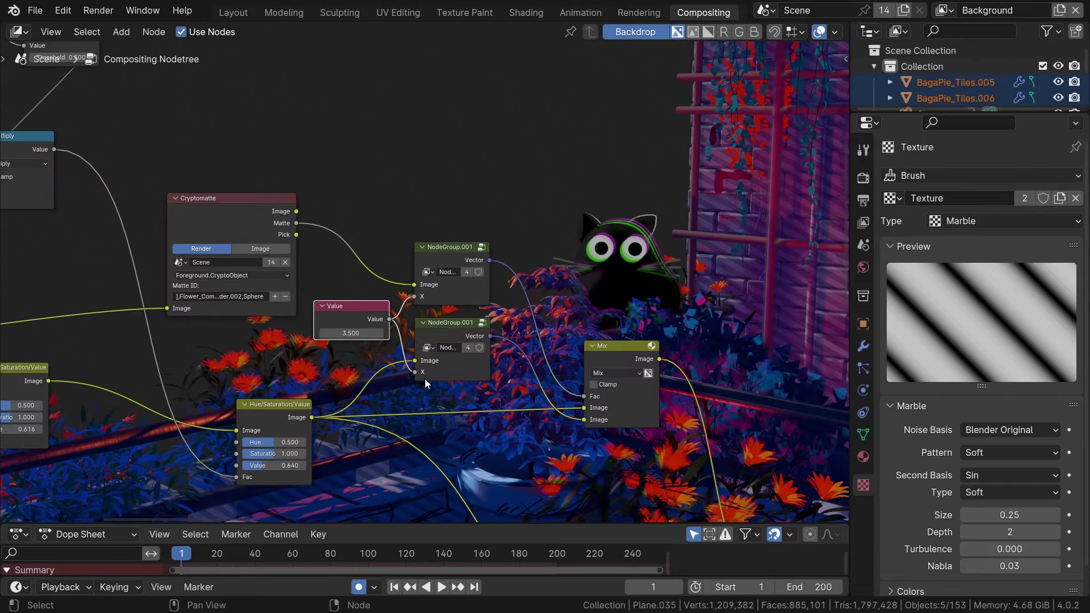
drag(351, 334, 400, 333)
Step: Preview in turn the Foreground.CryptoObject Cryptomatte, both NodeGroup.001 outputs and the Mix node that combines them, nudging the Mix node slightly
scroll(217, 207, up, 3)
ctrl+shift+click(294, 220)
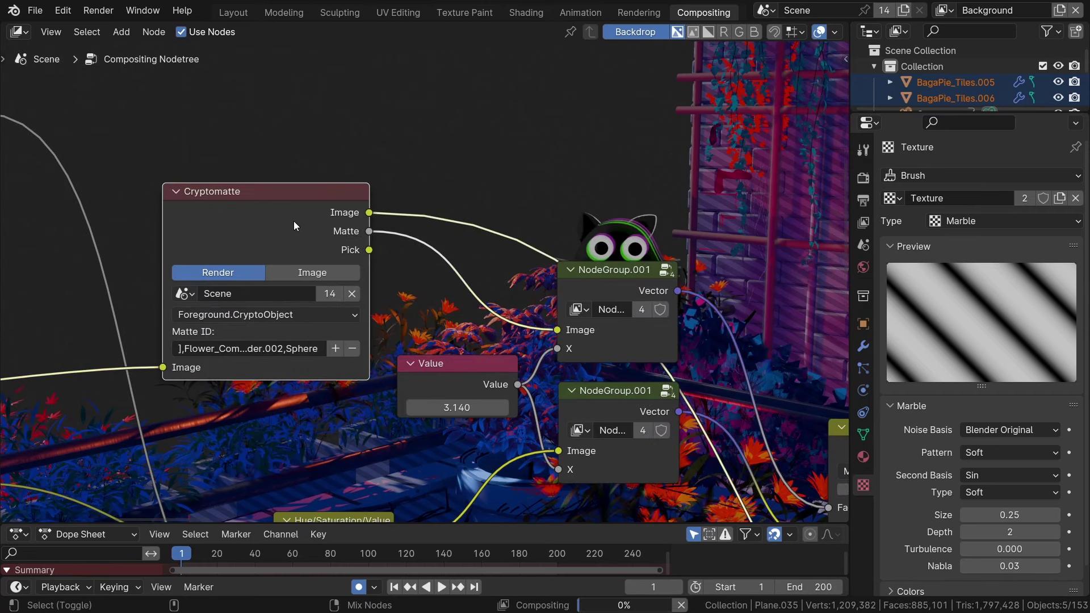
scroll(505, 280, down, 5)
middle_drag(460, 287, 326, 237)
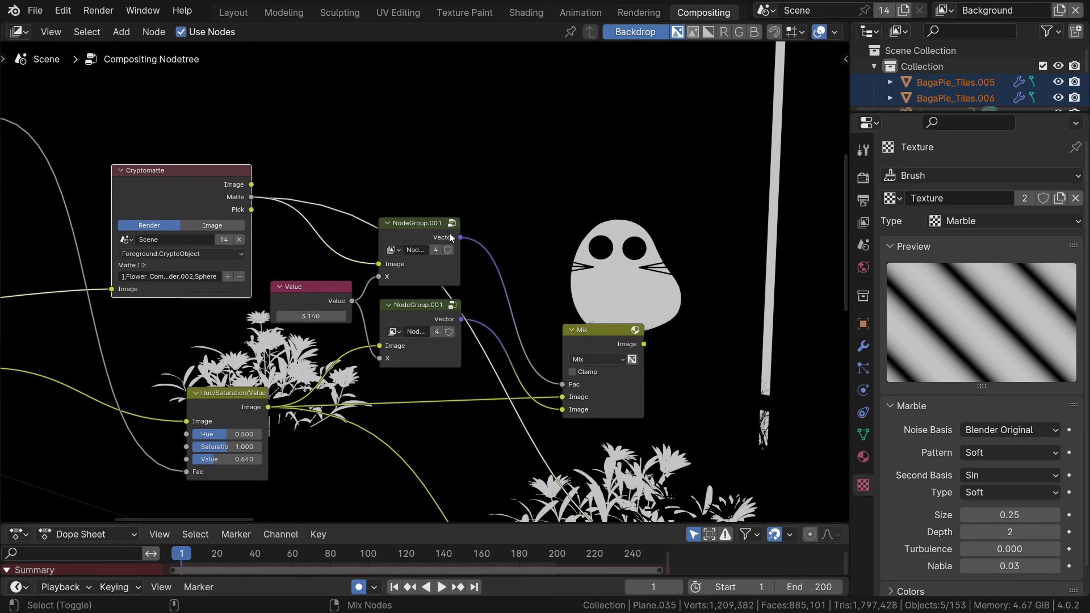
ctrl+shift+click(444, 264)
ctrl+shift+click(414, 315)
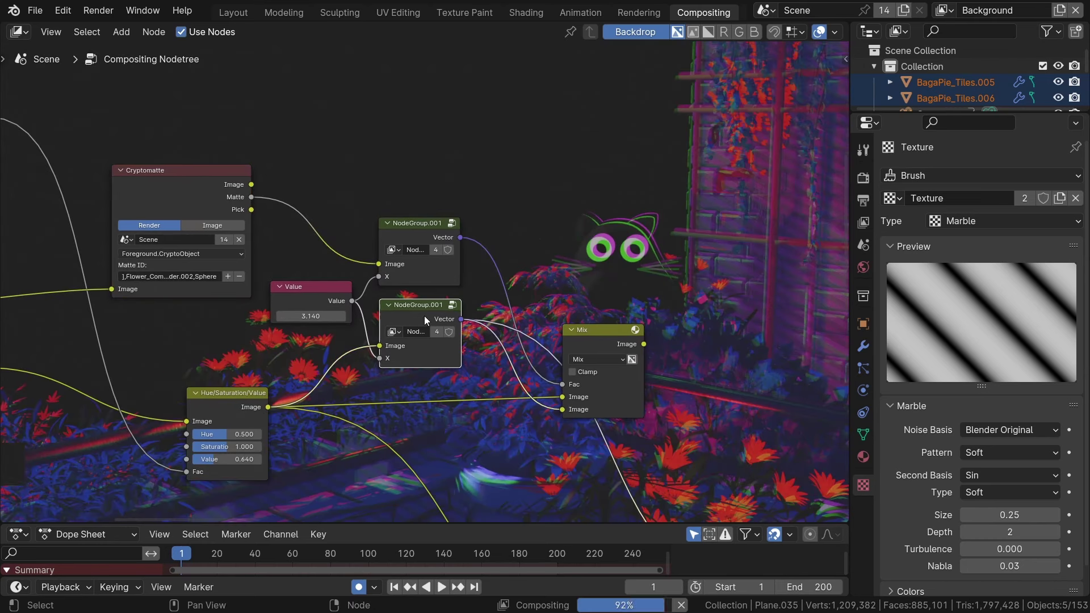
ctrl+shift+click(611, 344)
key(g)
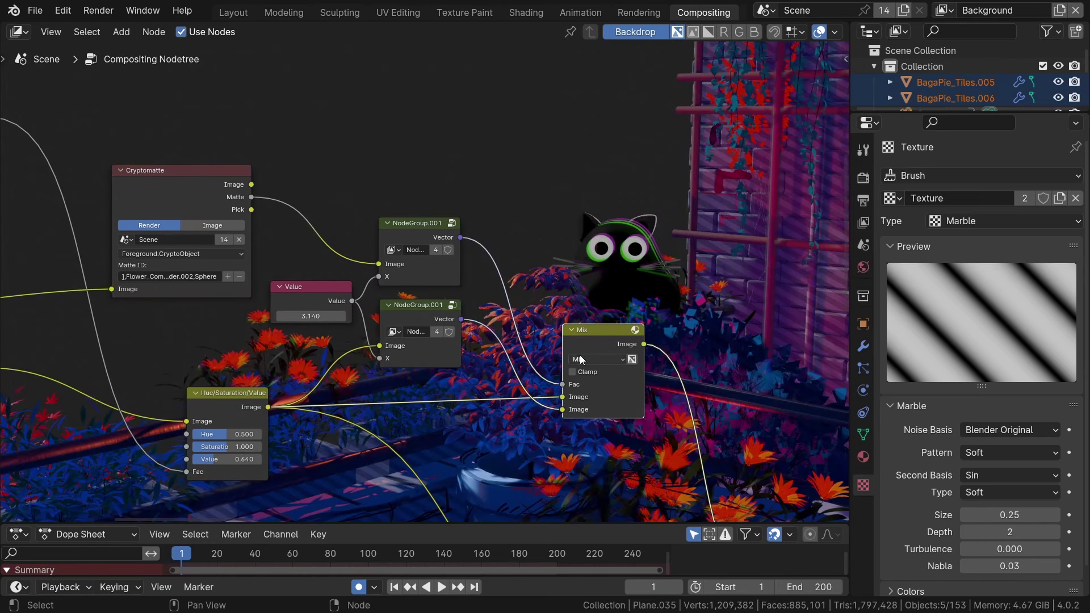
click(582, 353)
Step: Hide the backdrop and open NodeGroup.001 to examine its Separate Color, Translate and Combine XYZ connections
click(635, 32)
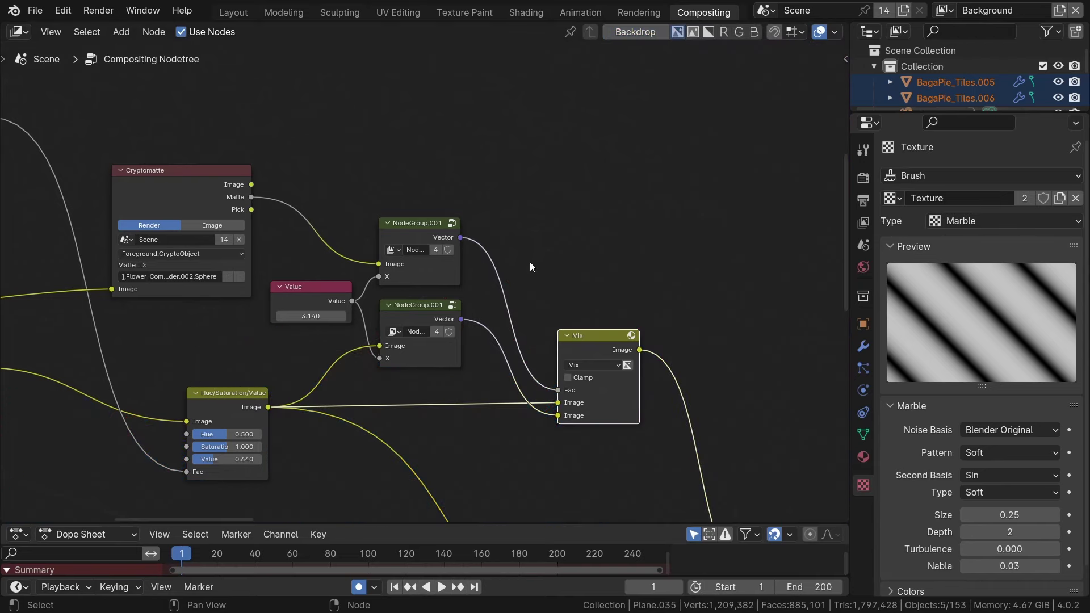
middle_drag(530, 261, 579, 227)
click(502, 190)
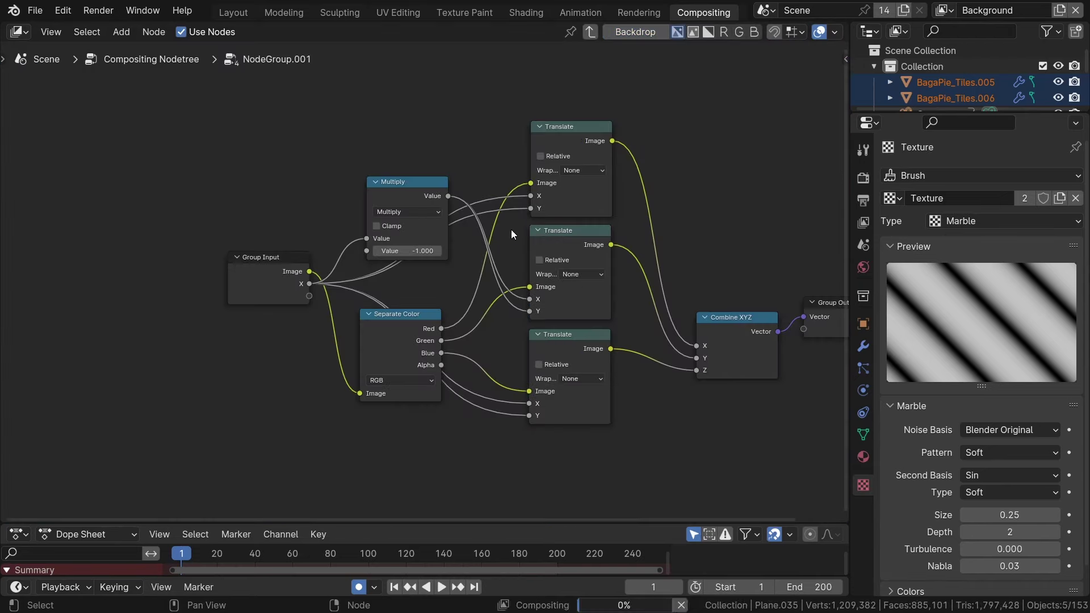
scroll(511, 240, down, 3)
middle_drag(511, 240, 369, 244)
scroll(400, 241, up, 3)
scroll(400, 241, up, 1)
scroll(357, 249, up, 1)
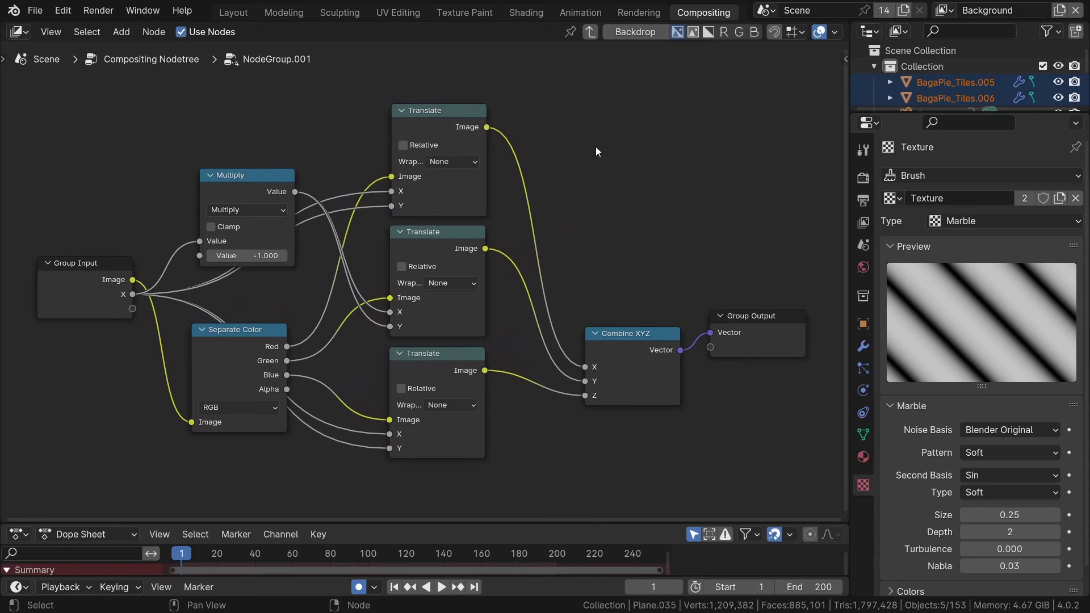
Step: Return to the main node tree with the backdrop shown and preview the upper NodeGroup.001 and the Mix node after it
click(642, 32)
key(Tab)
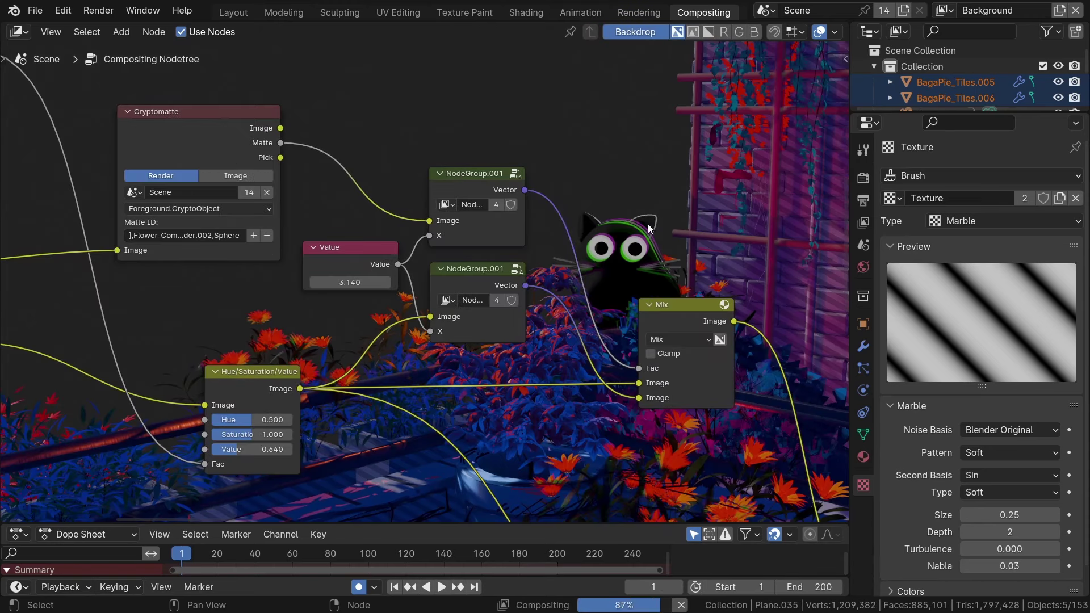
ctrl+shift+click(491, 181)
ctrl+shift+click(700, 318)
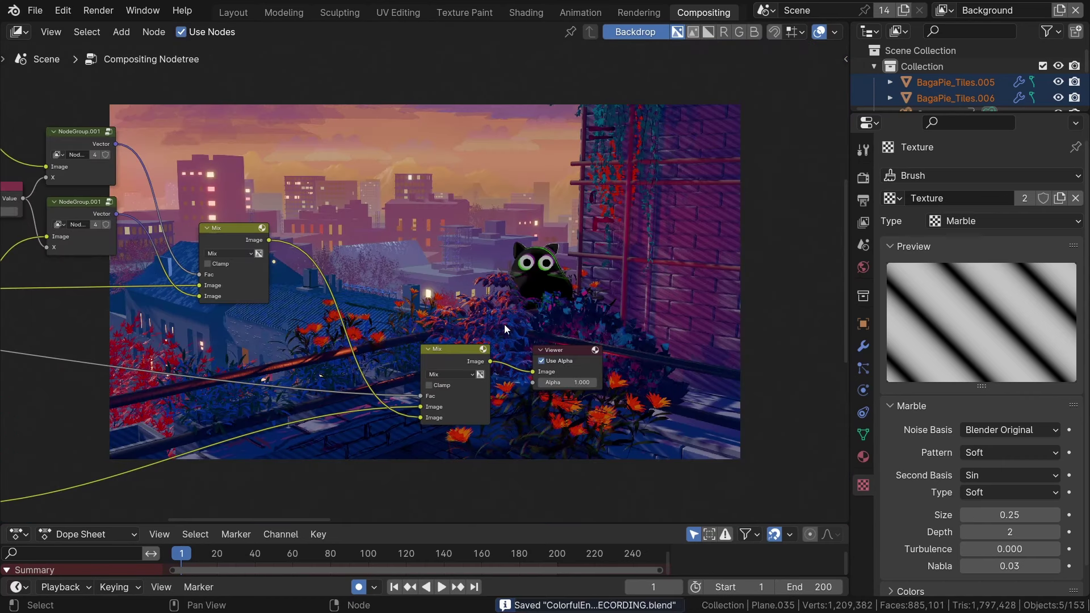
Step: Add a Lens Distortion node on the link between the final Mix node and the Viewer
key(shift+a)
click(530, 266)
text(lens)
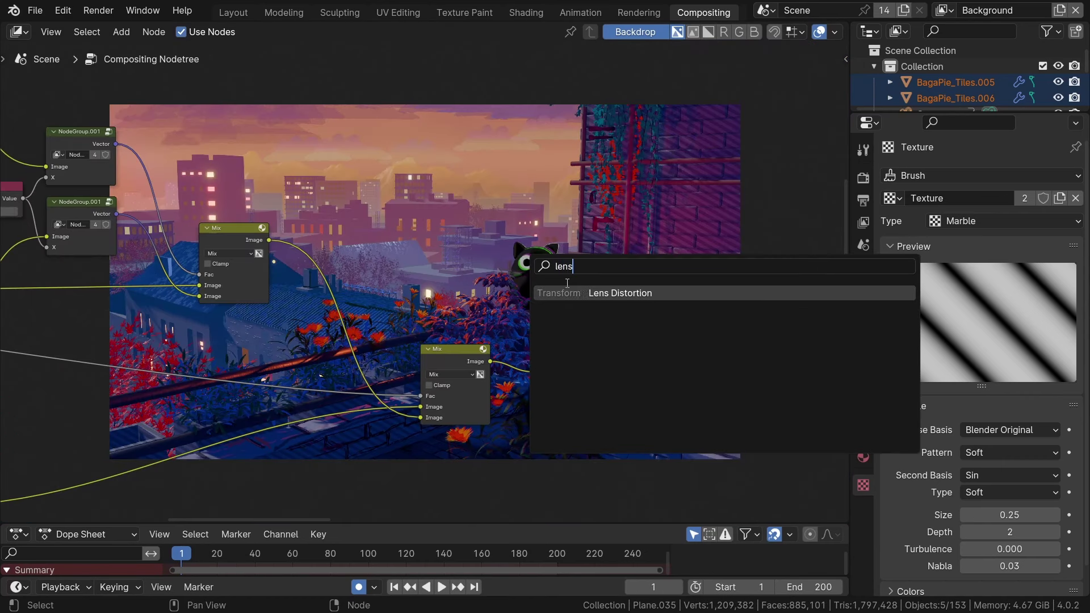
key(Return)
click(568, 369)
Step: Set the Lens Distortion node's distortion to 0.01 and enable its Fit option
scroll(596, 403, up, 3)
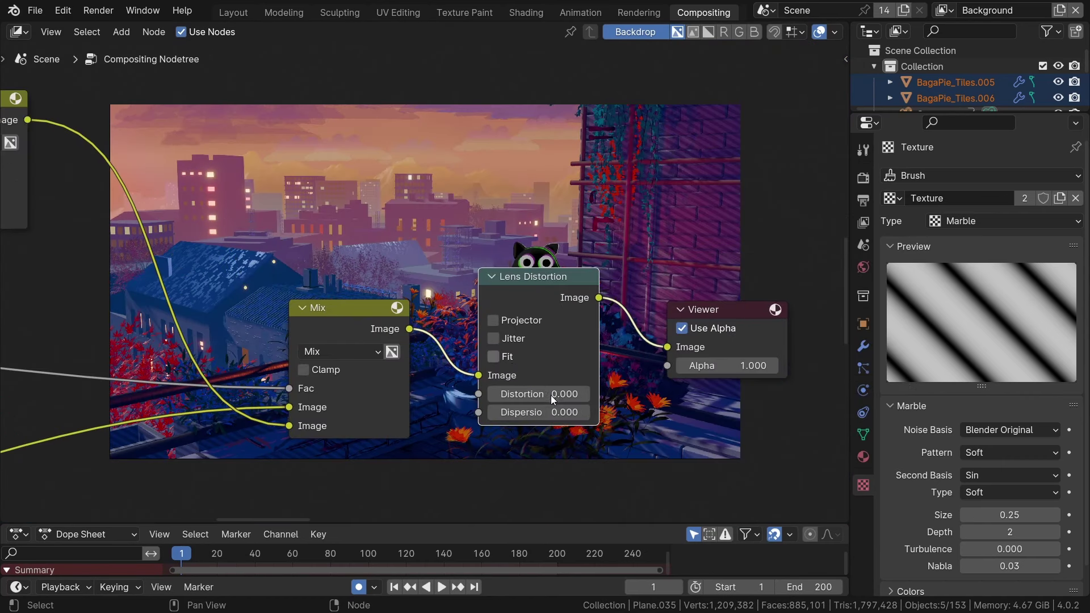
click(553, 395)
text(0.01)
key(Return)
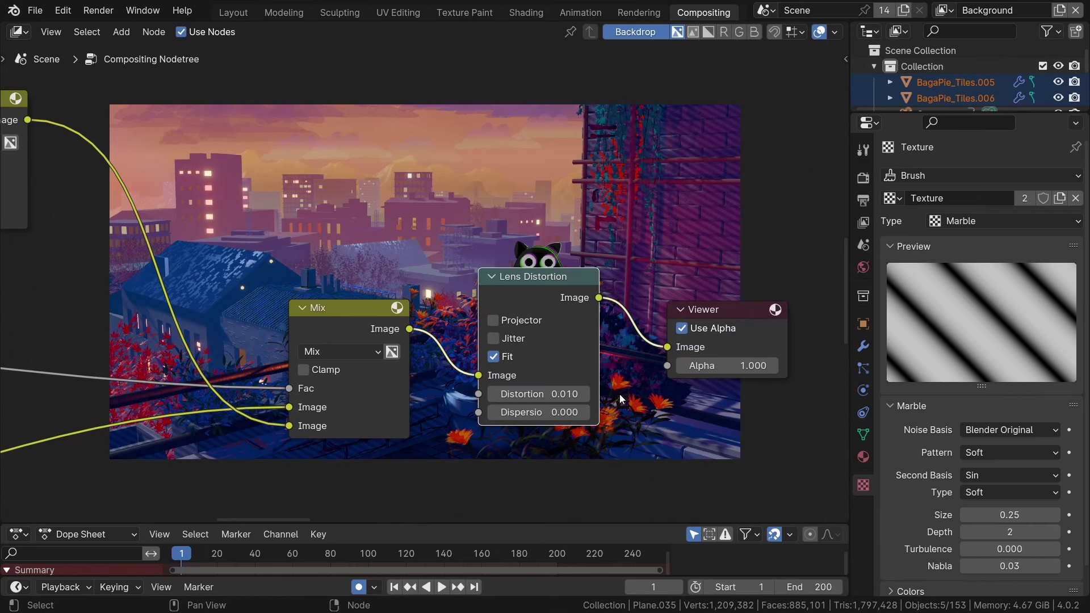
scroll(496, 432, down, 1)
middle_drag(497, 432, 448, 423)
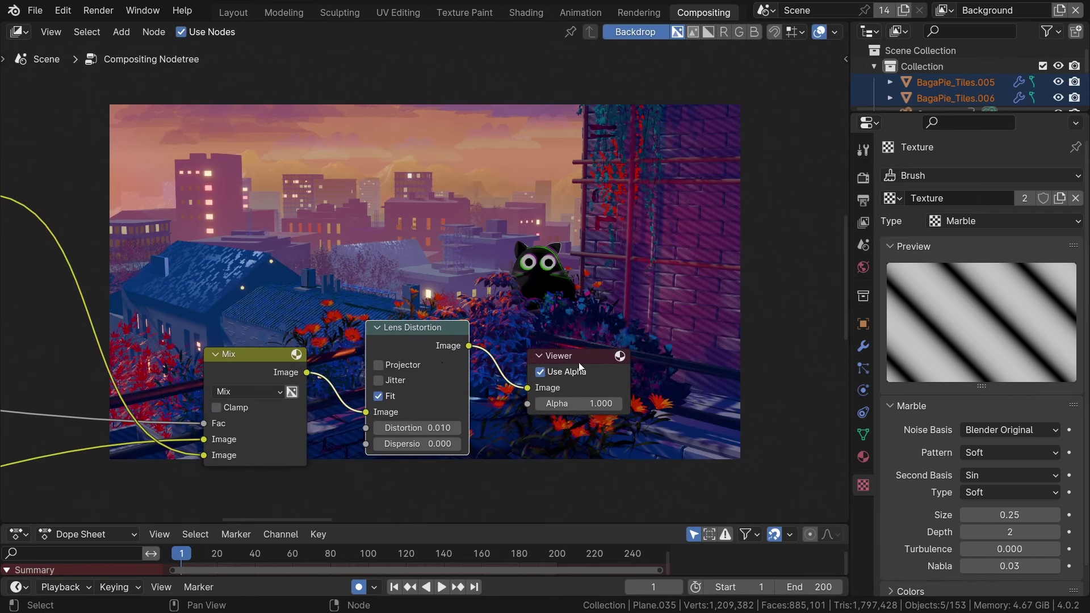
Step: Select the Viewer node, show its properties and start saving its image to a file
click(601, 358)
key(n)
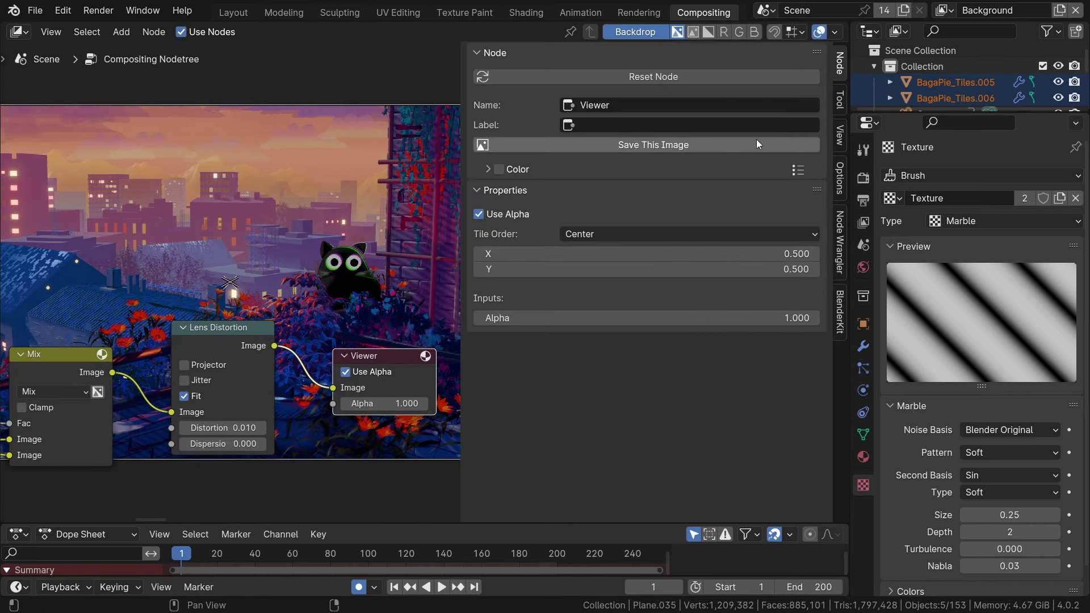
click(752, 145)
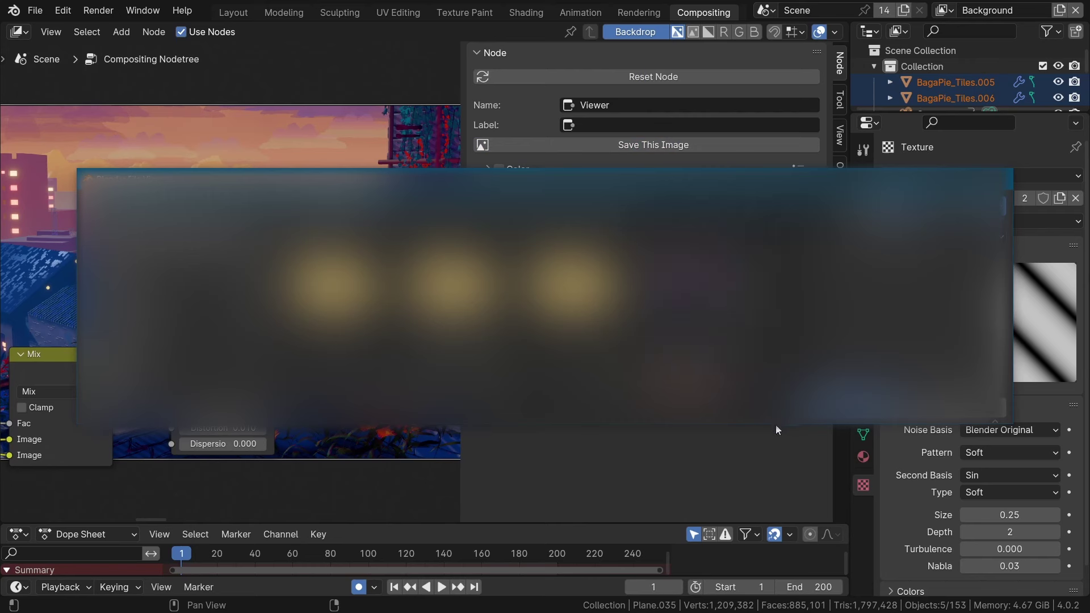